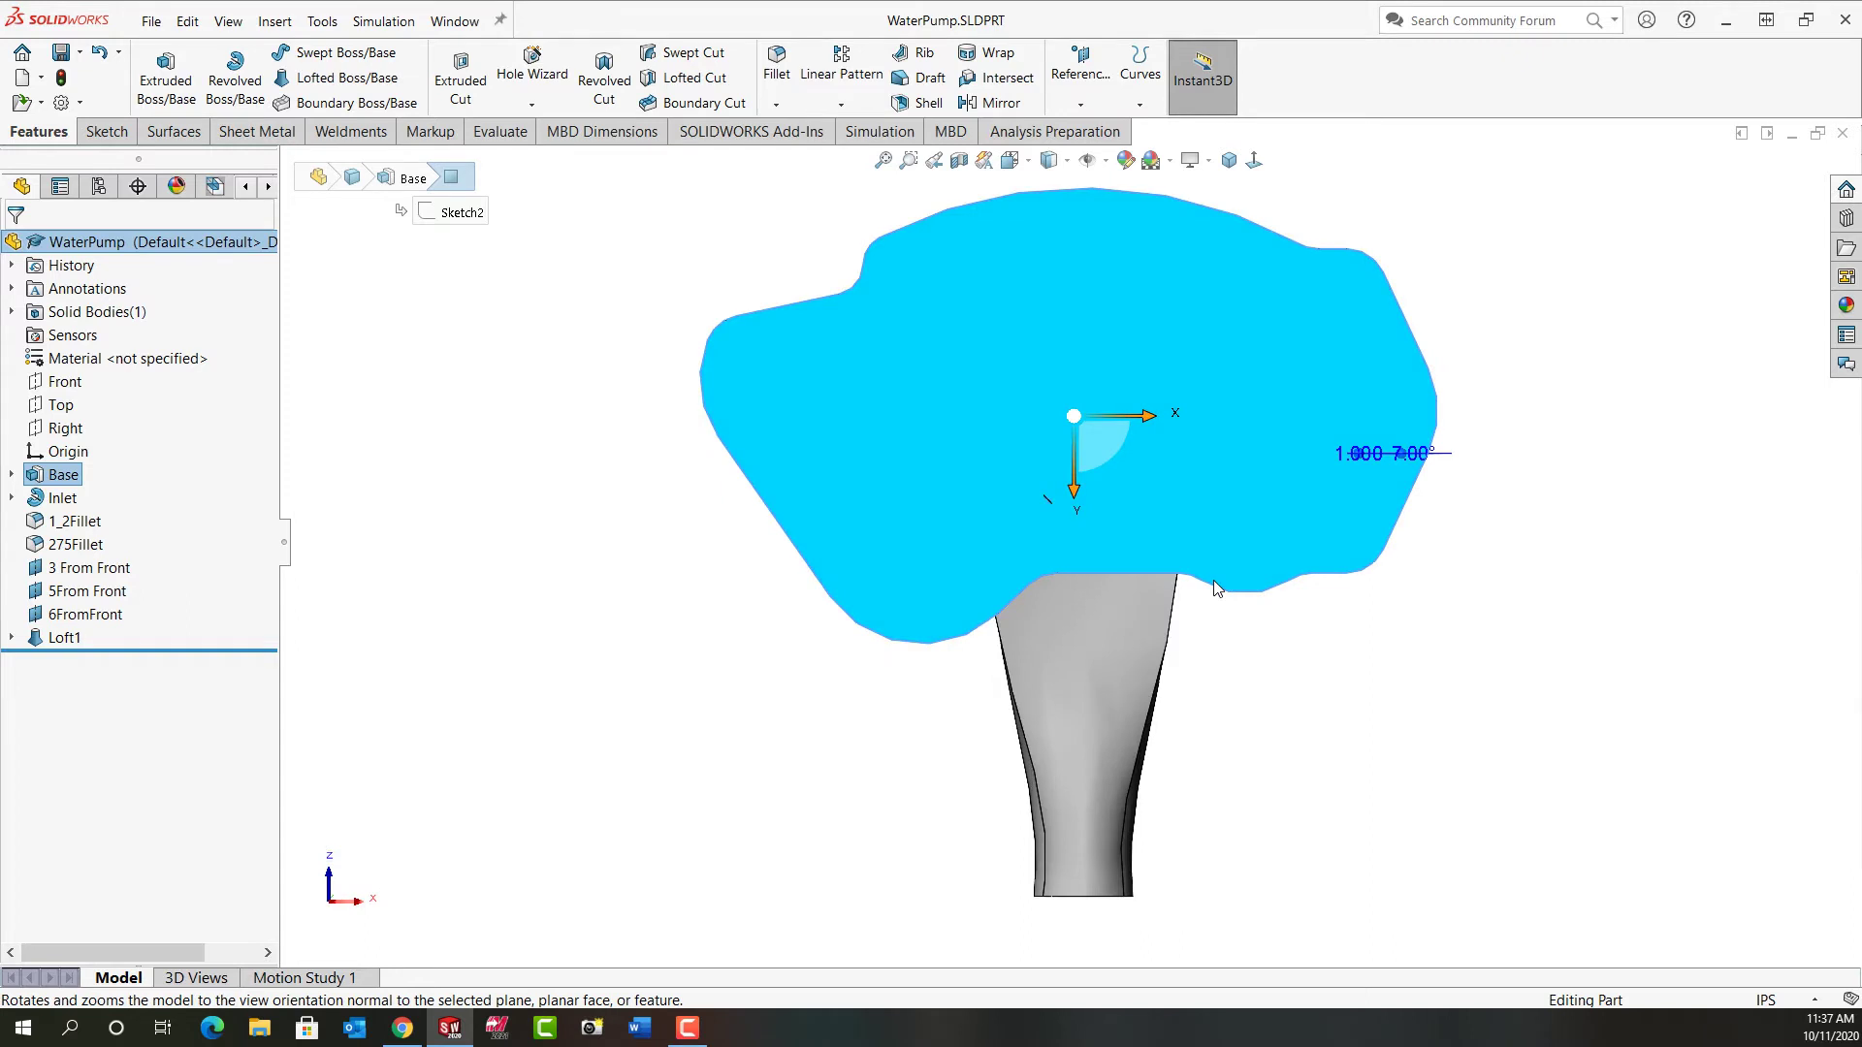
Step: Start a sketch on the Base's flat face and draw five circles, radii about 0.26–0.36 in, at its left, top-centre, upper-right, lower-right and lower-left edges
{"action": "left_click", "coordinate": [167, 82]}
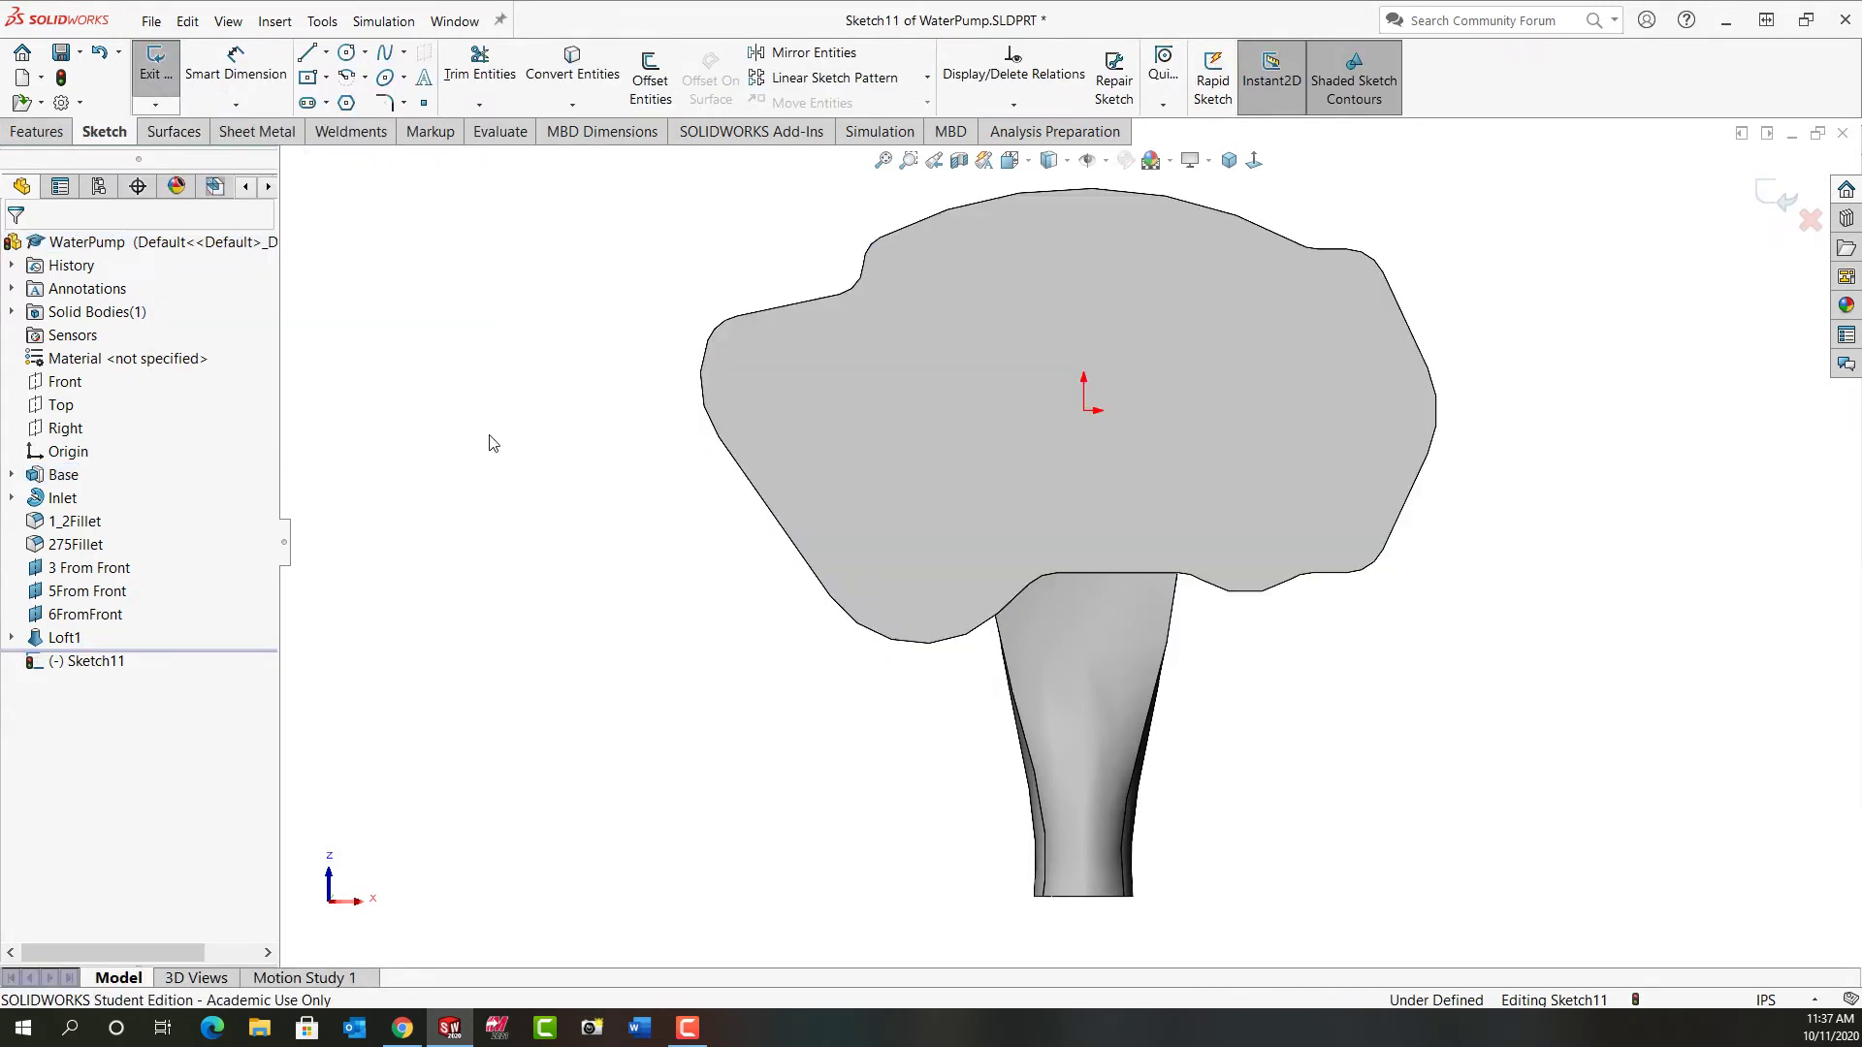
{"action": "left_click", "coordinate": [347, 56]}
{"action": "left_click", "coordinate": [757, 389]}
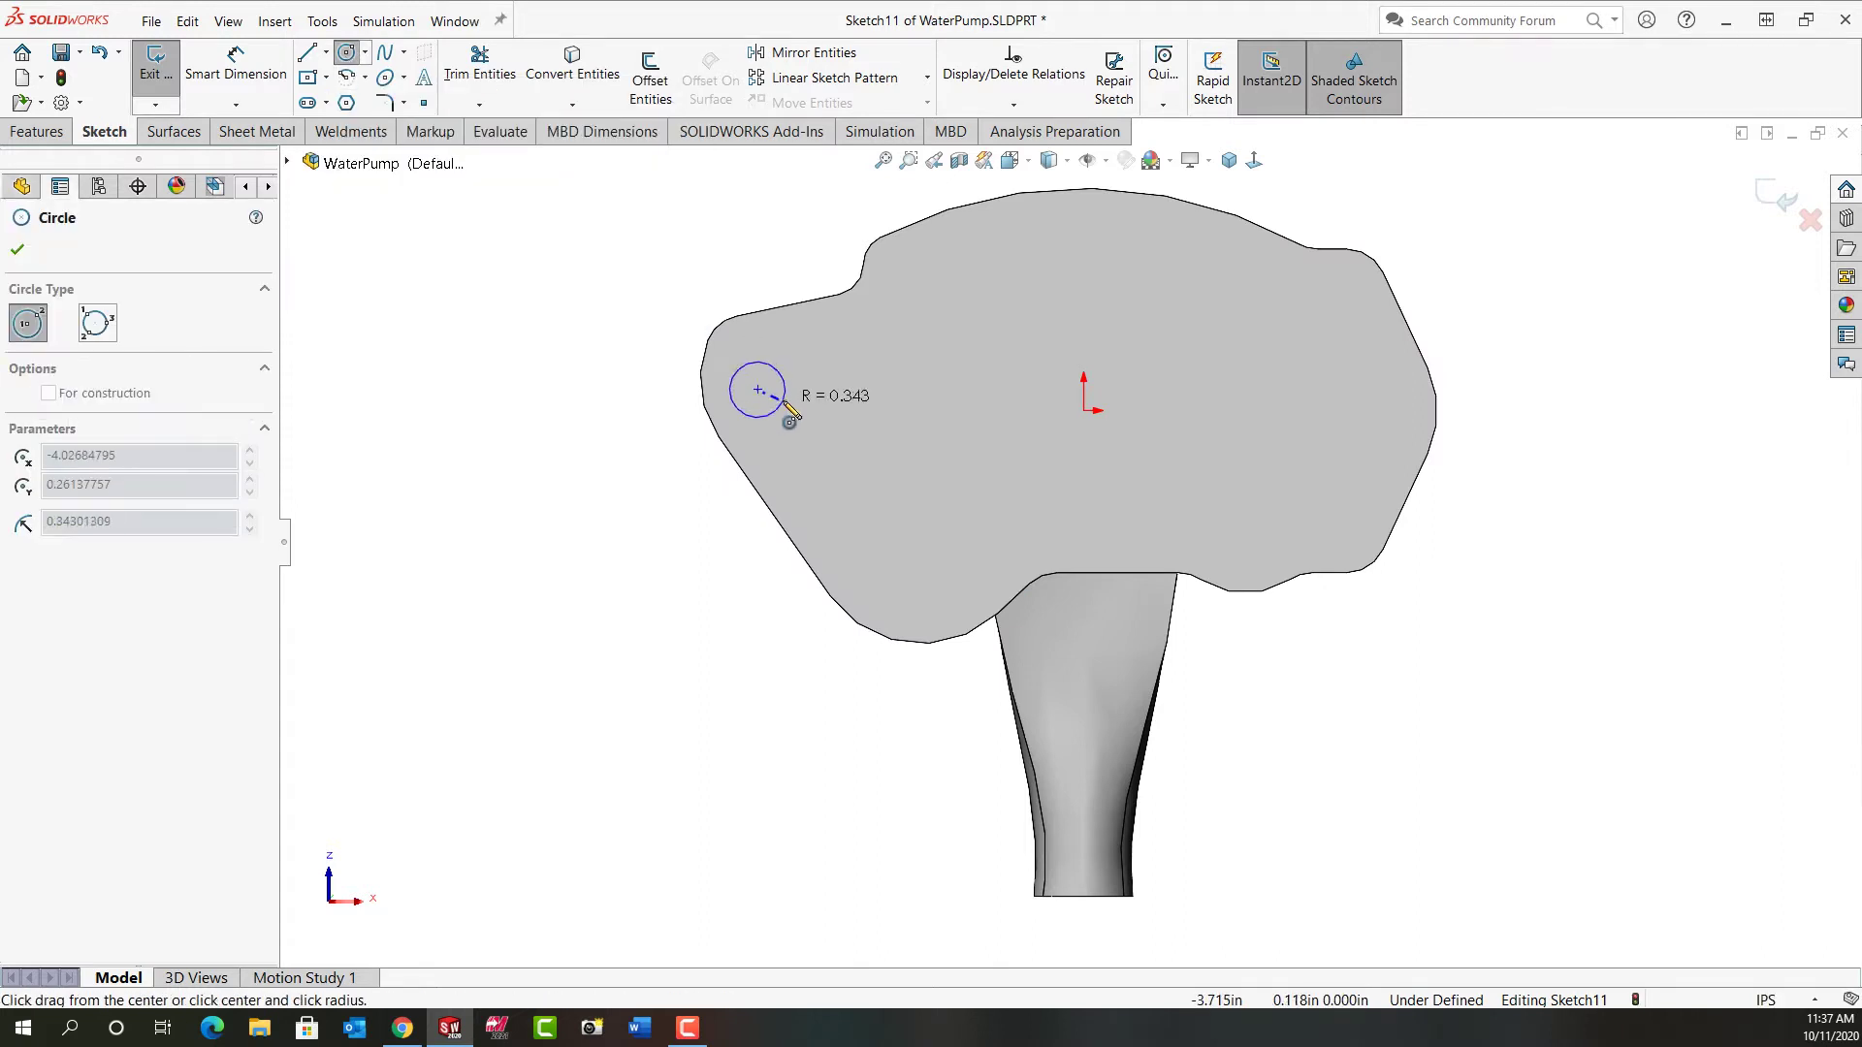
{"action": "left_click", "coordinate": [778, 407]}
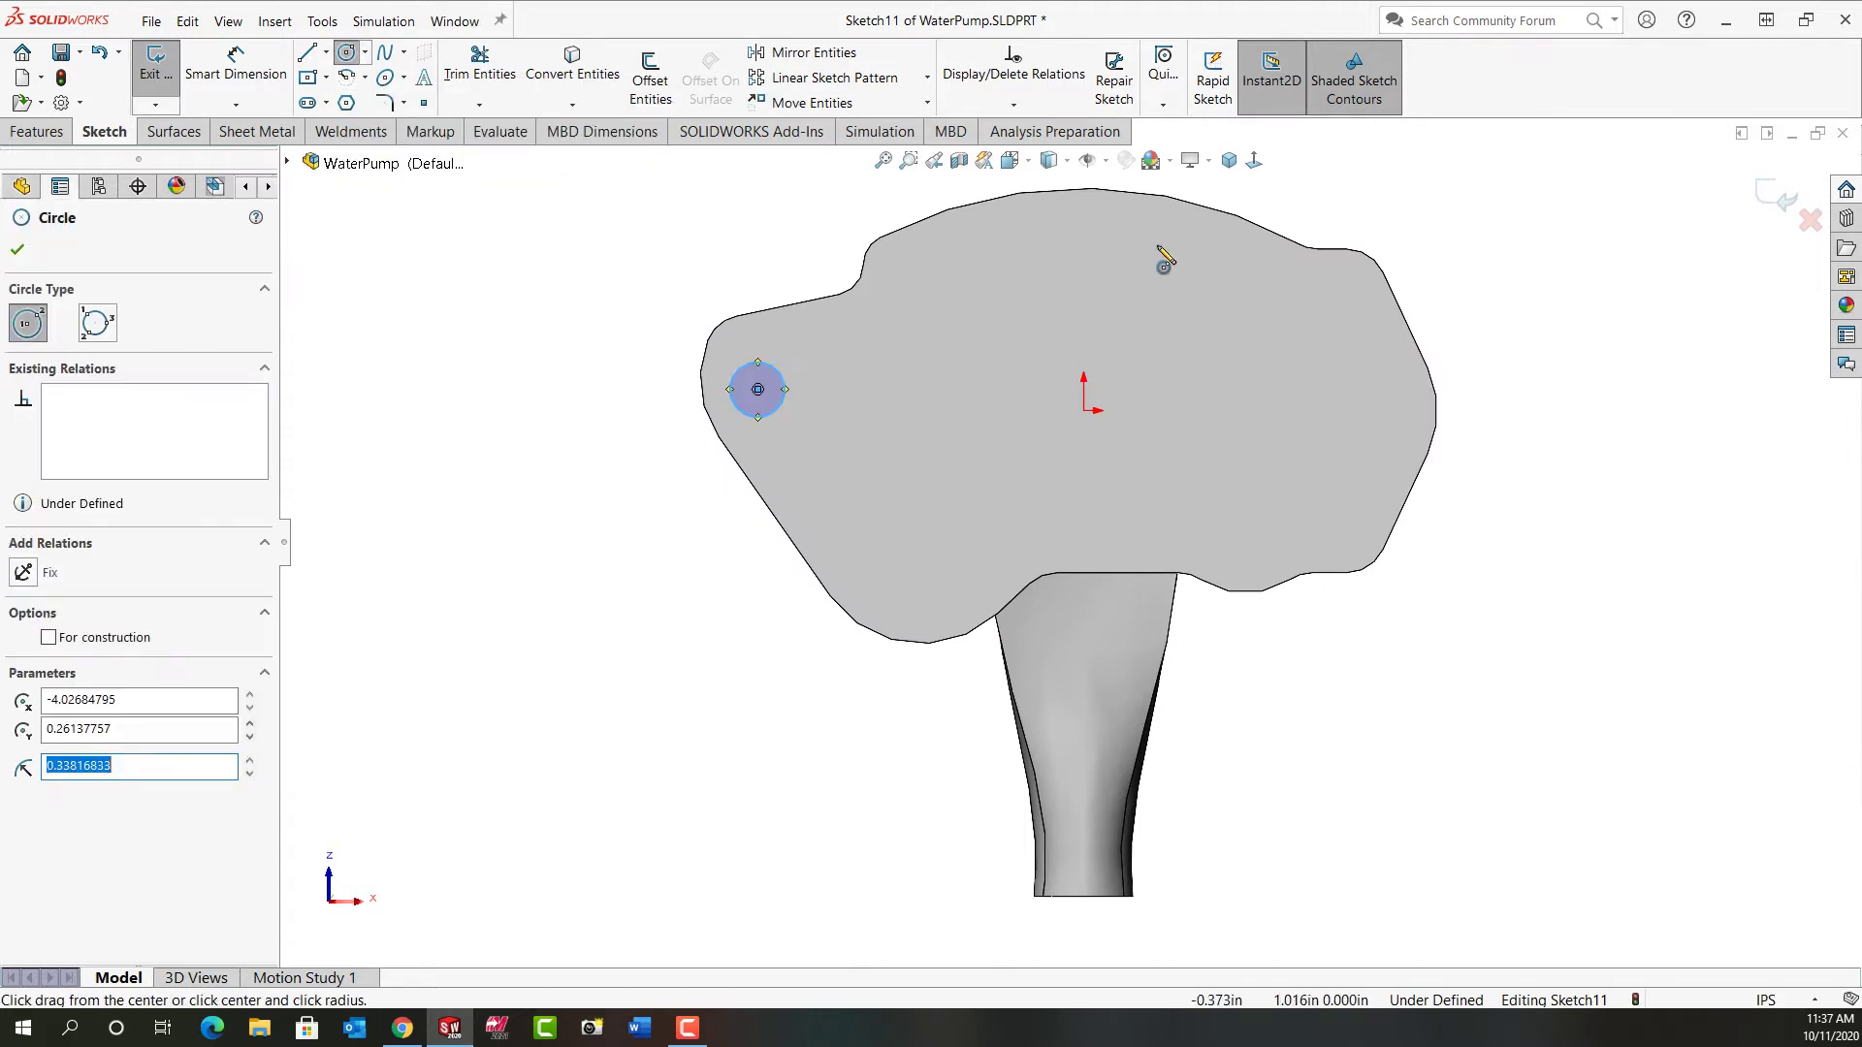
{"action": "left_click", "coordinate": [1084, 219]}
{"action": "left_click", "coordinate": [1100, 237]}
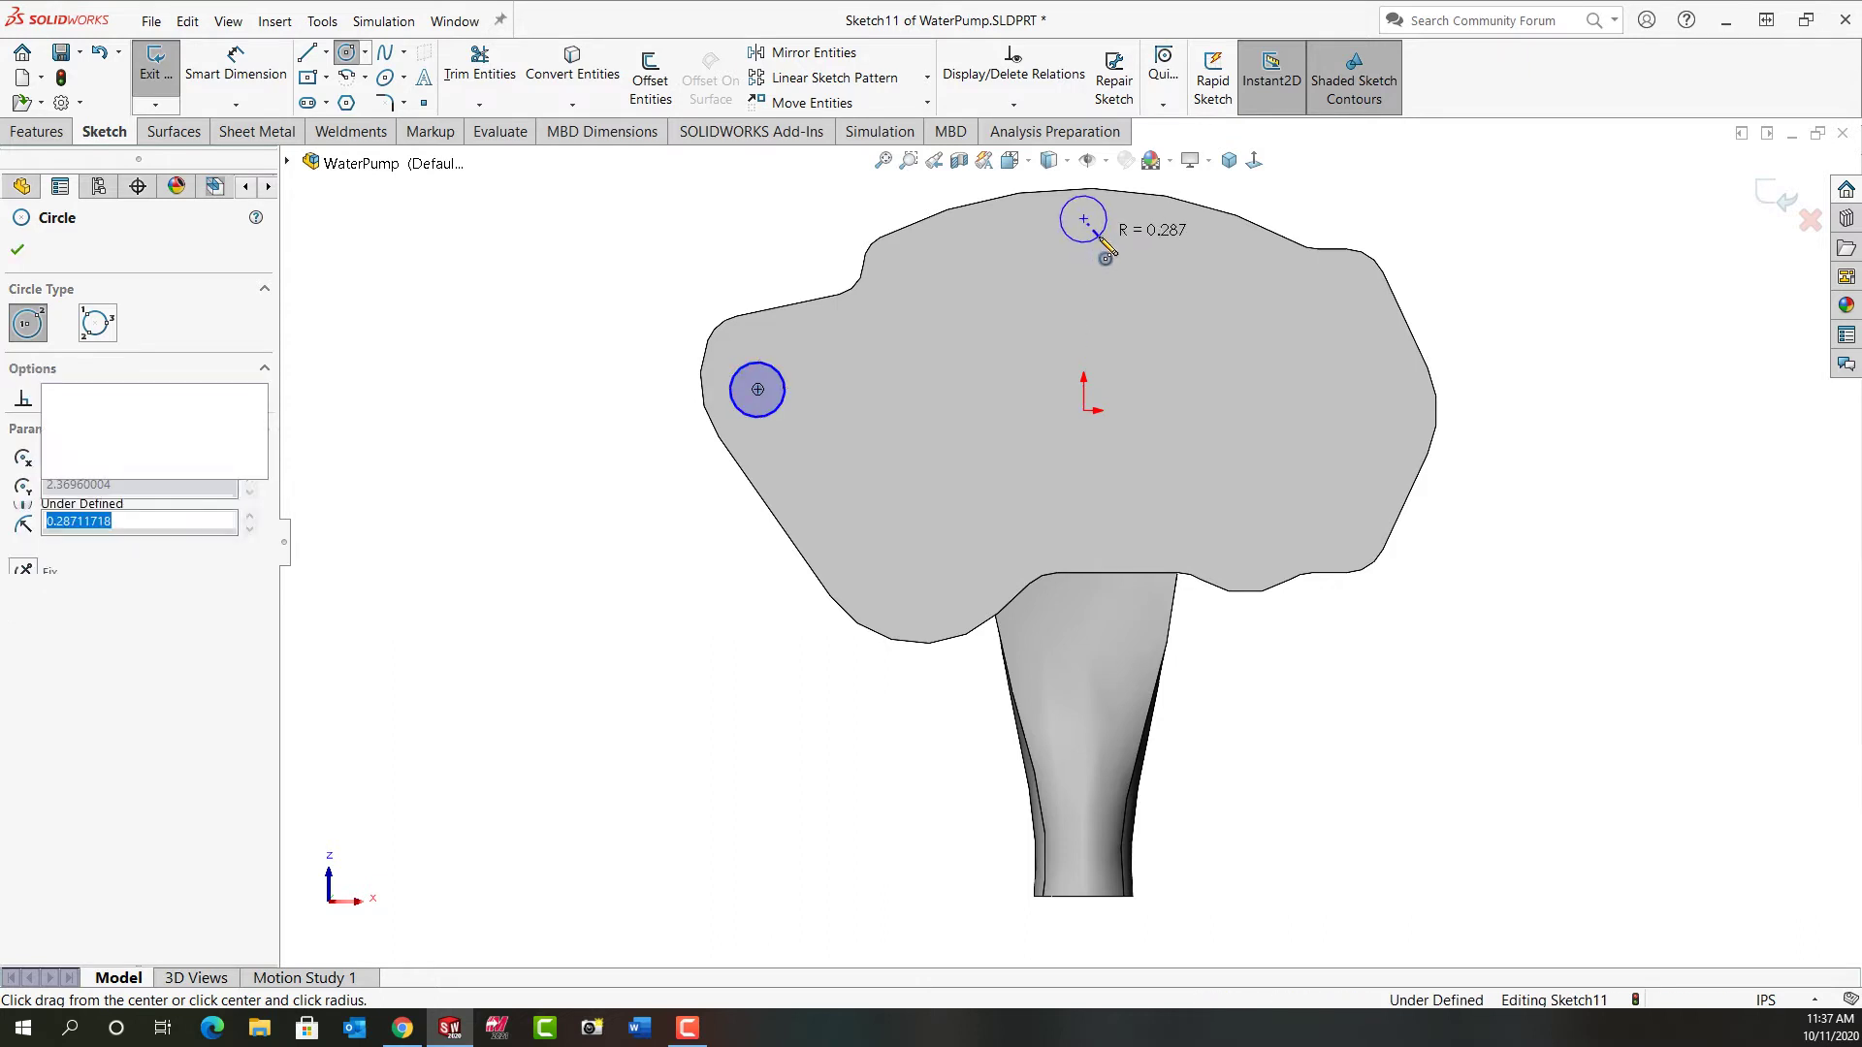
{"action": "left_click", "coordinate": [1340, 294]}
{"action": "left_click", "coordinate": [1353, 315]}
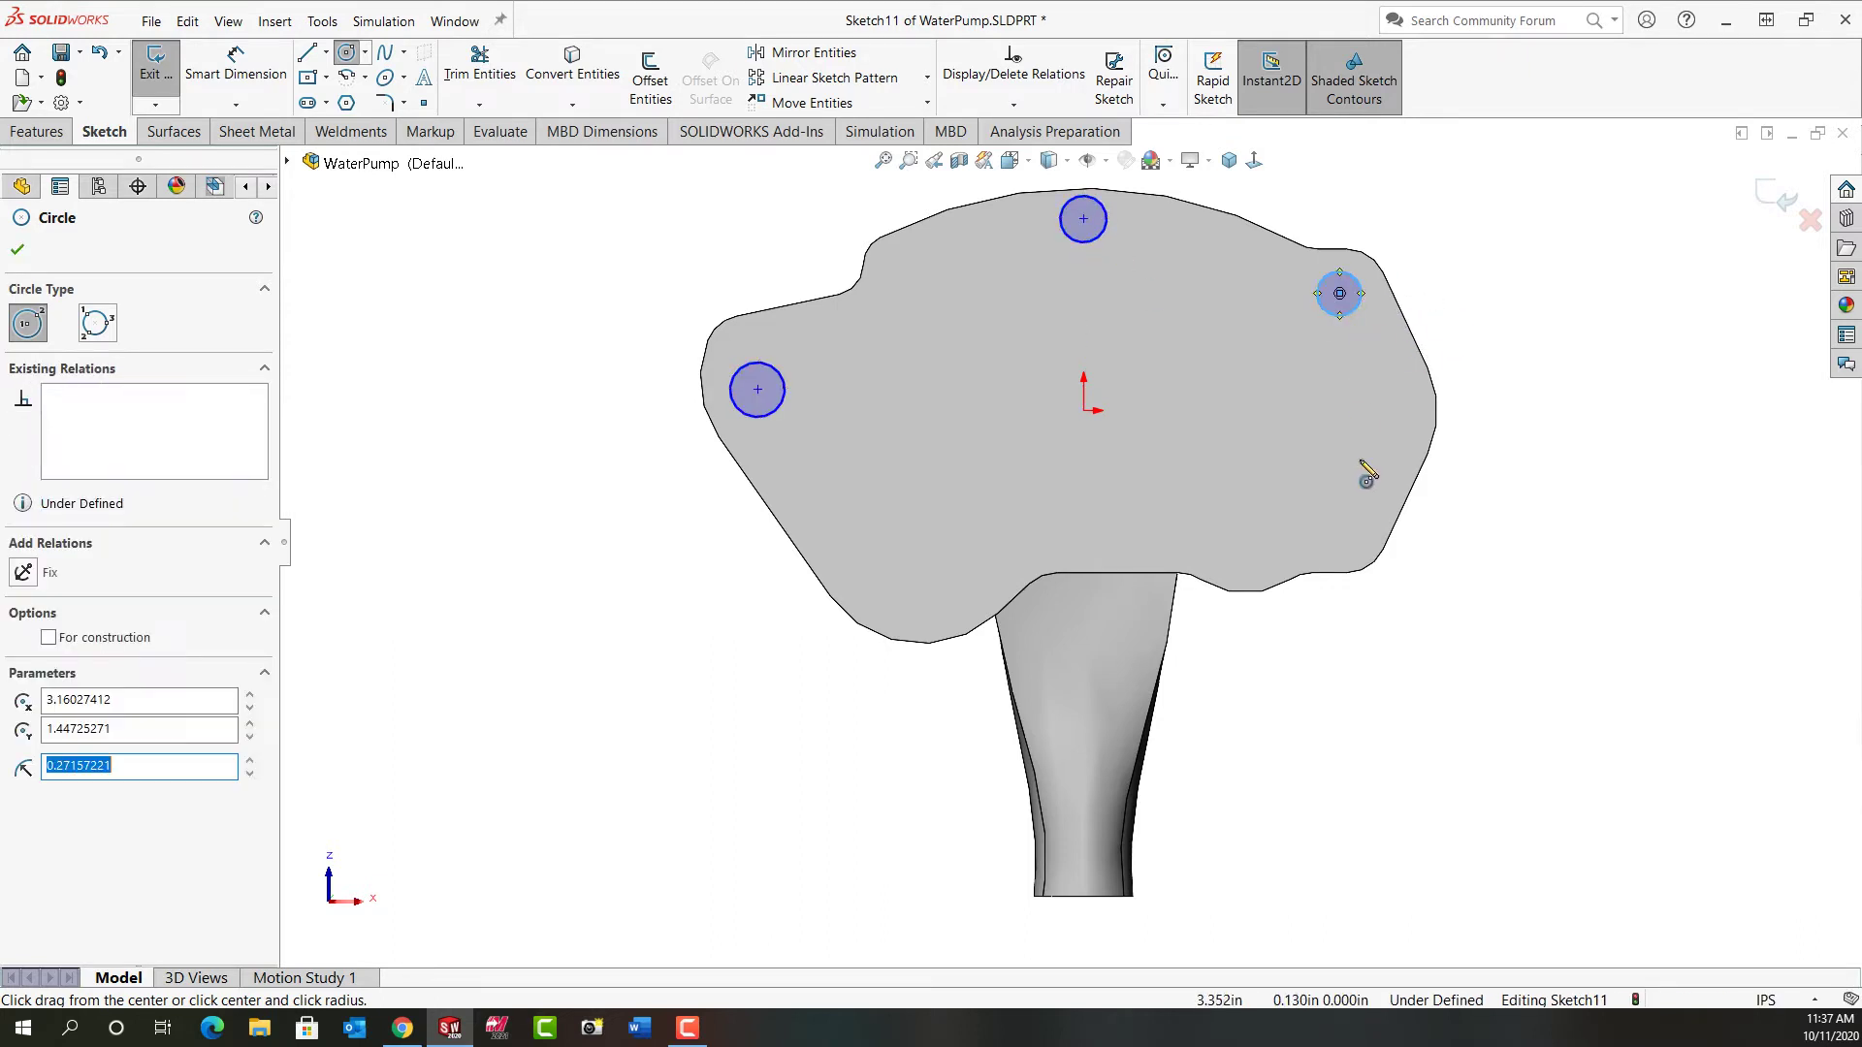
{"action": "left_click", "coordinate": [1361, 533]}
{"action": "left_click", "coordinate": [1369, 554]}
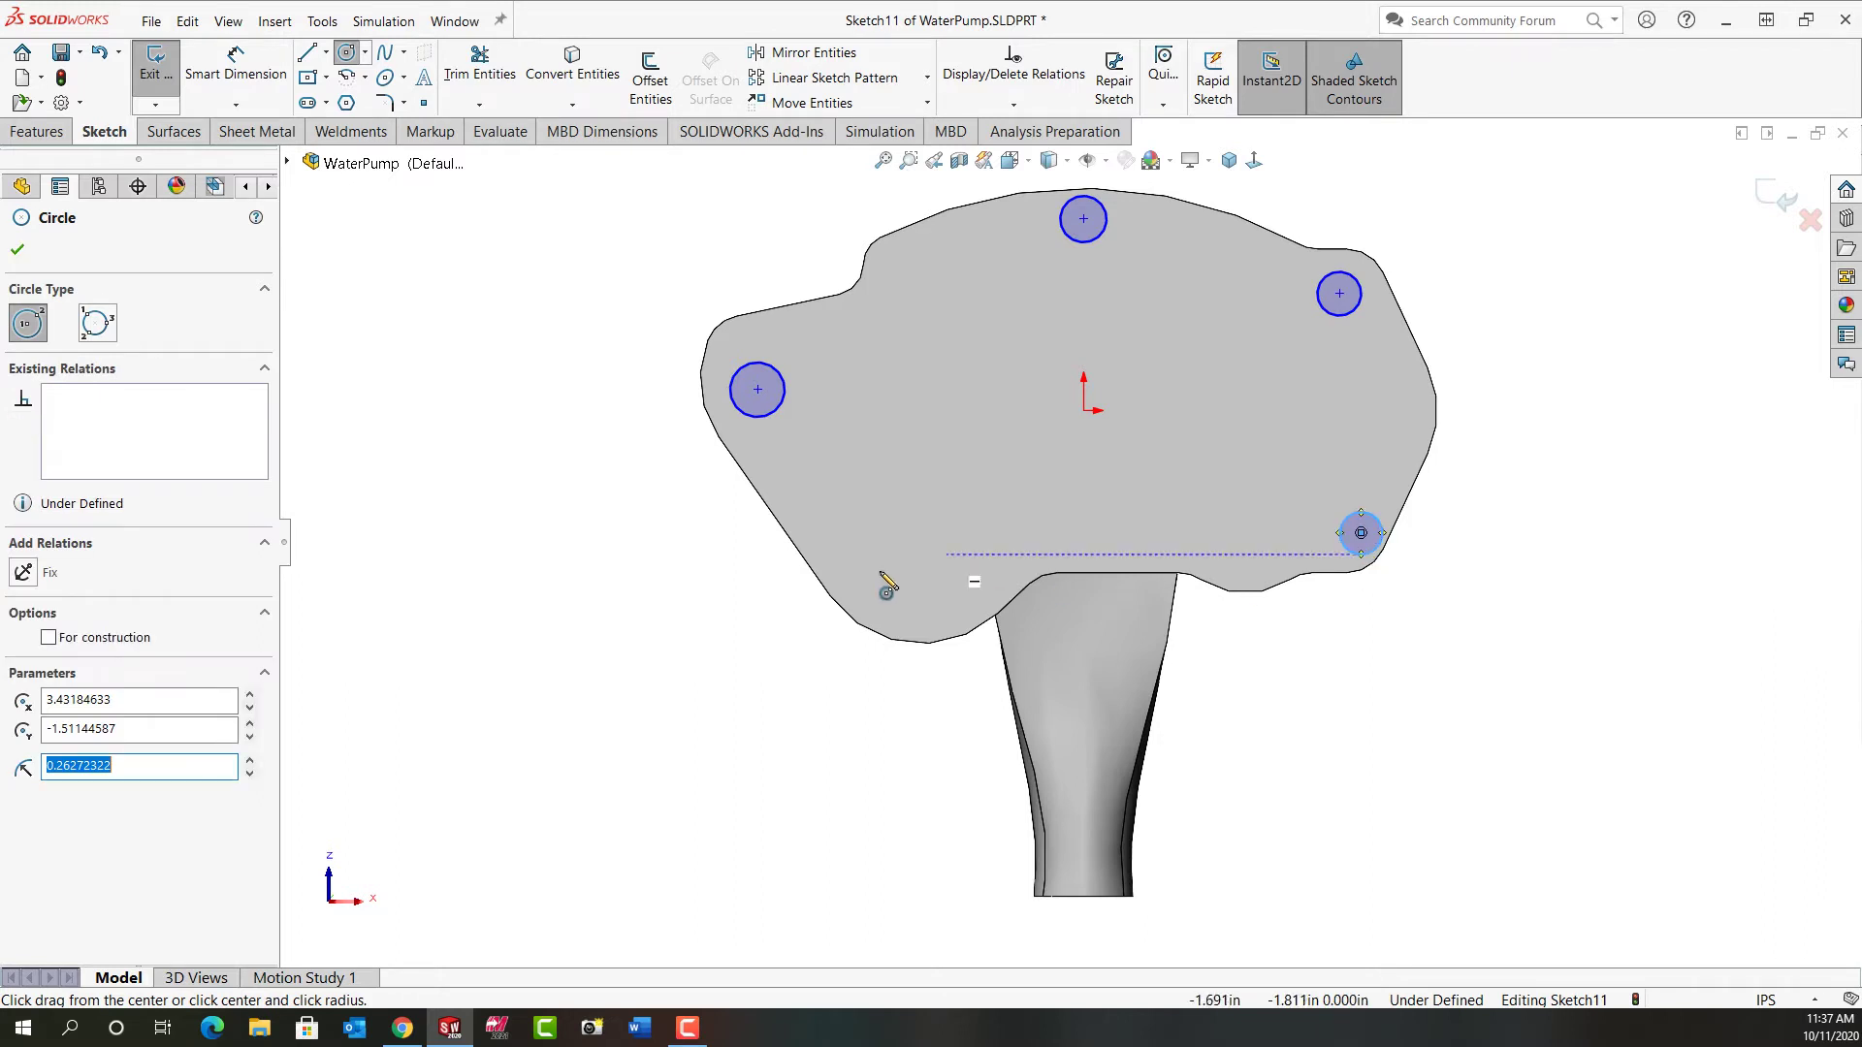
{"action": "left_click", "coordinate": [899, 619]}
{"action": "left_click", "coordinate": [930, 629]}
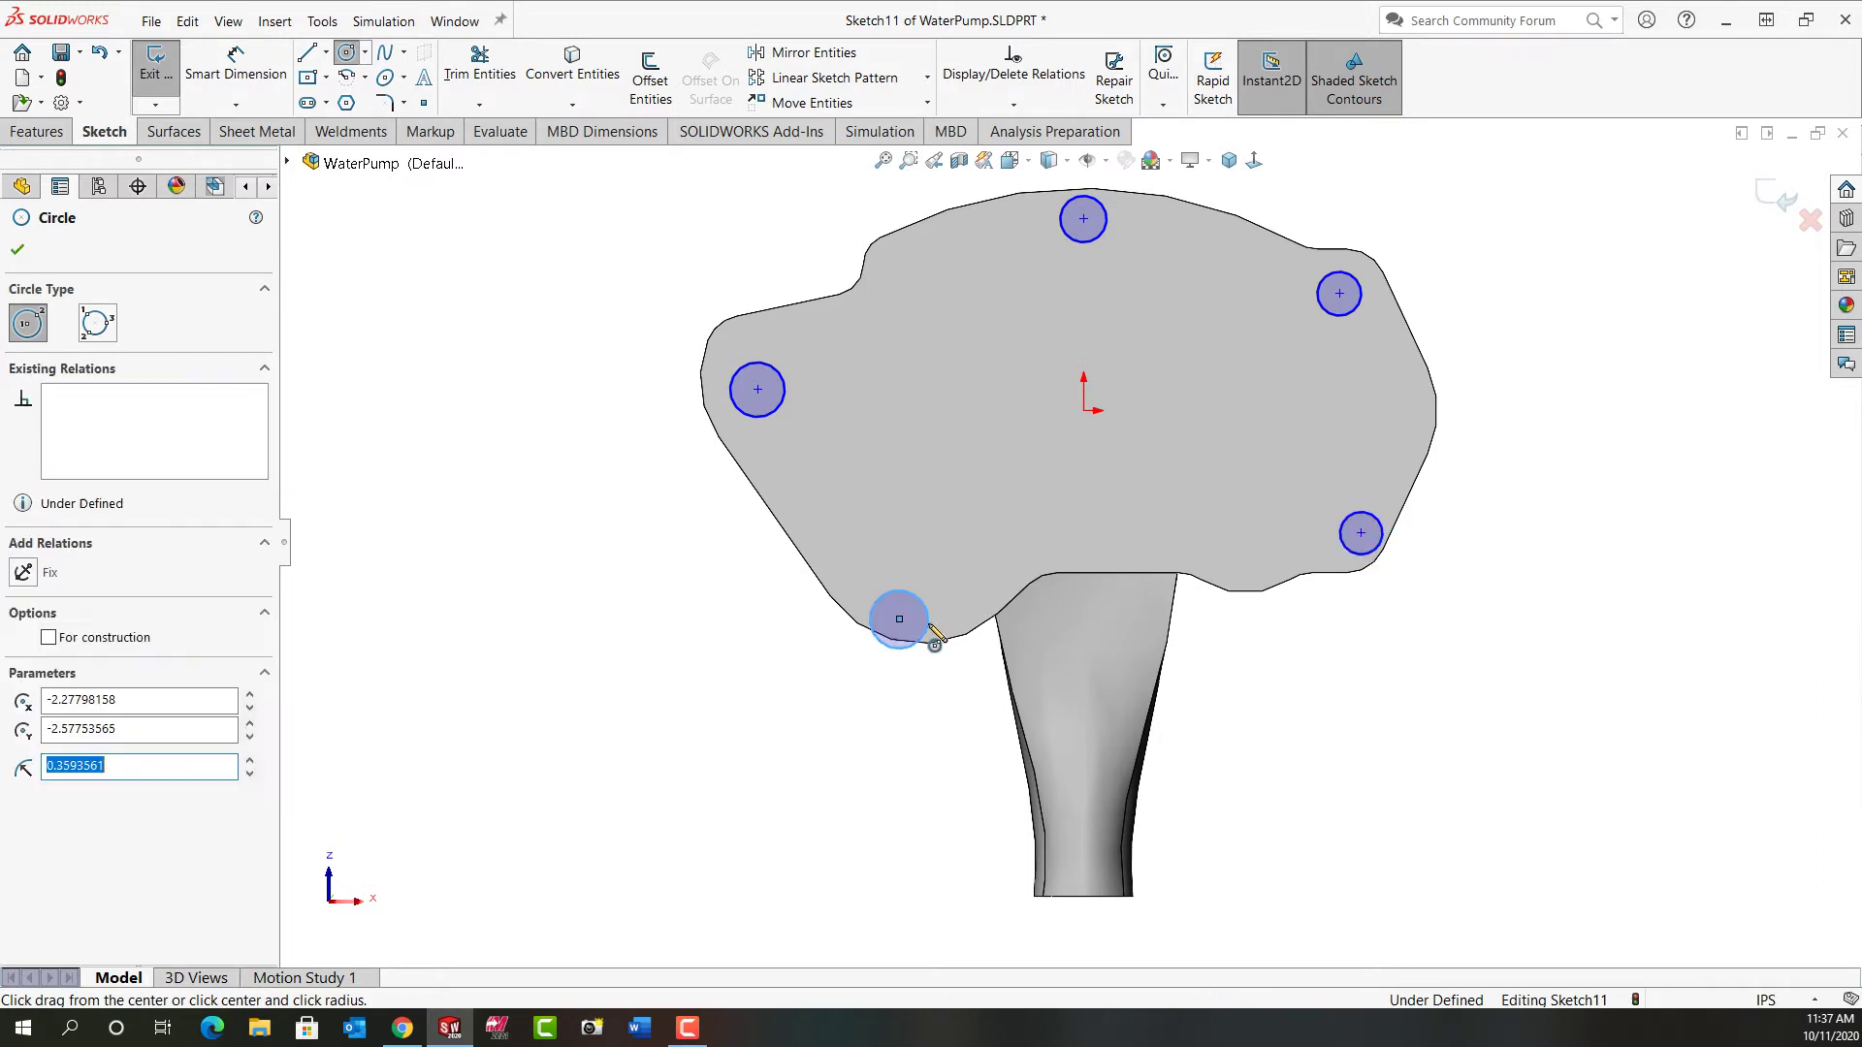
{"action": "key", "text": "Escape"}
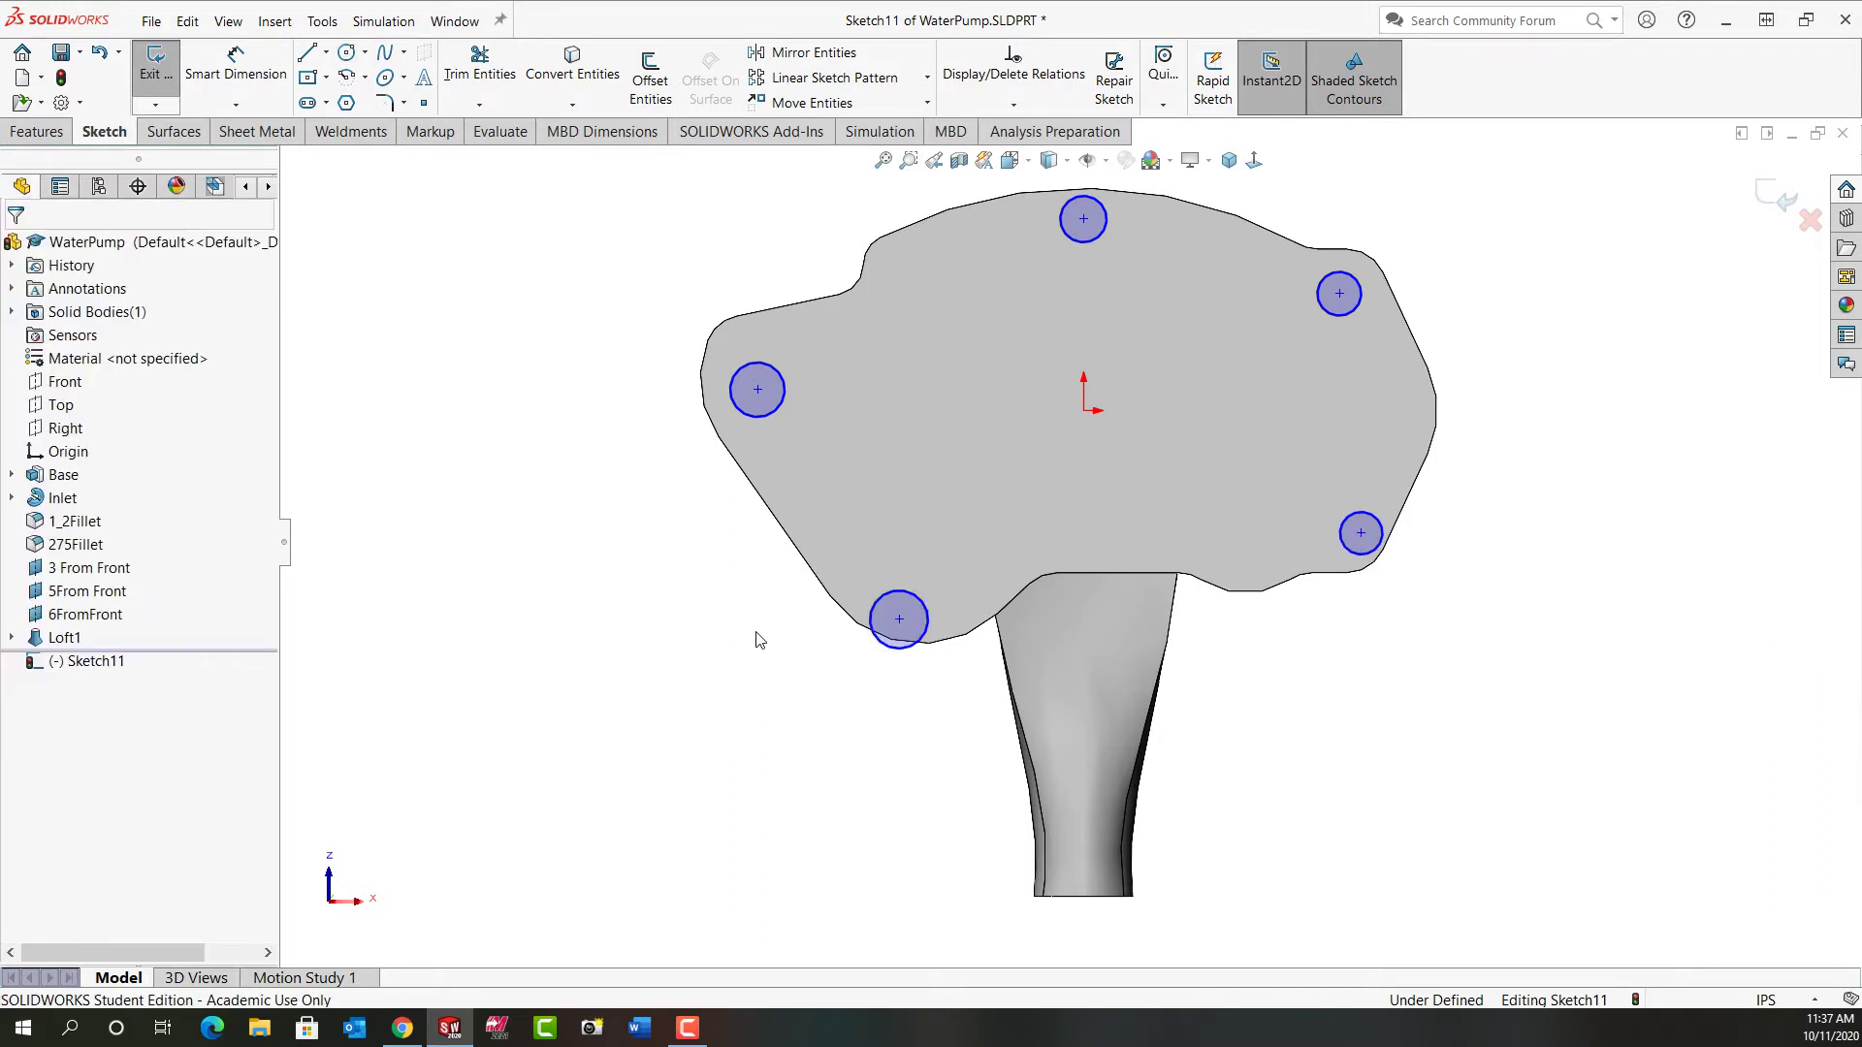
Step: Dimension the lower-left circle's diameter as 0.75 in
{"action": "right_click_drag", "start_coordinate": [666, 719], "coordinate": [652, 624]}
{"action": "left_click", "coordinate": [897, 649]}
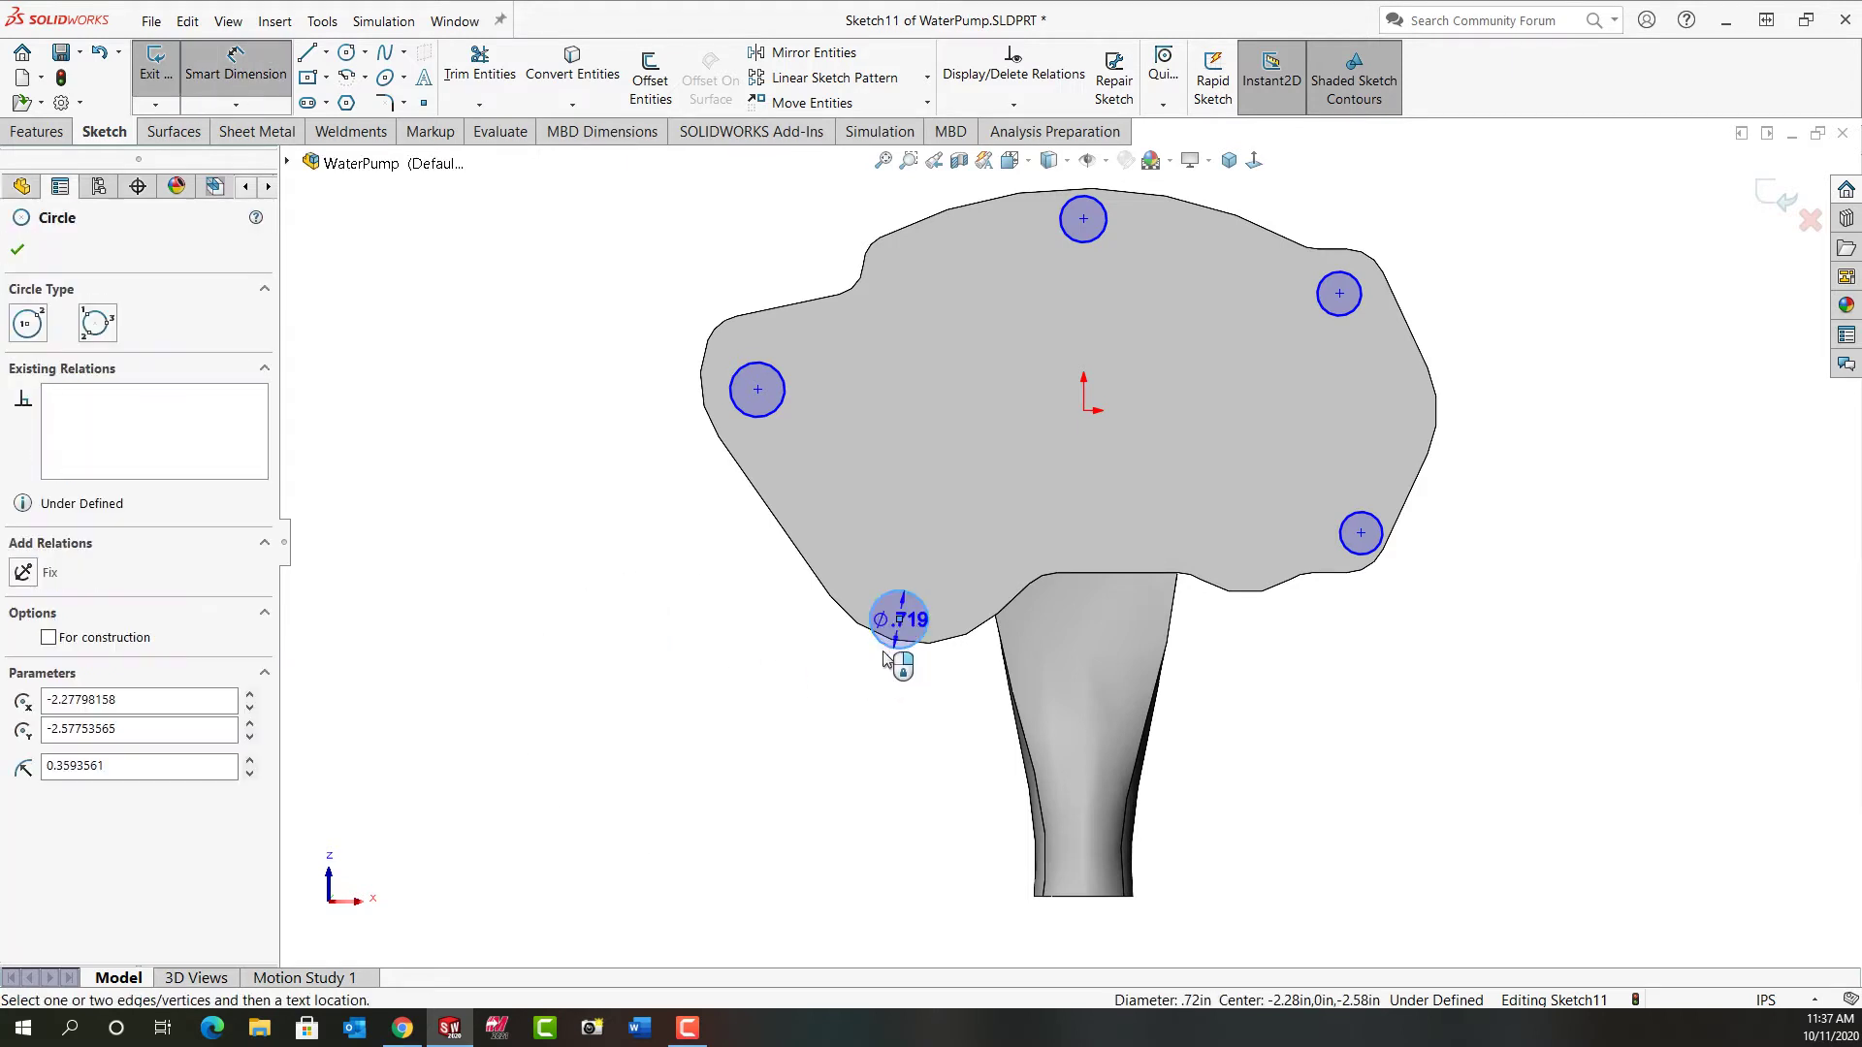
{"action": "left_click", "coordinate": [824, 672]}
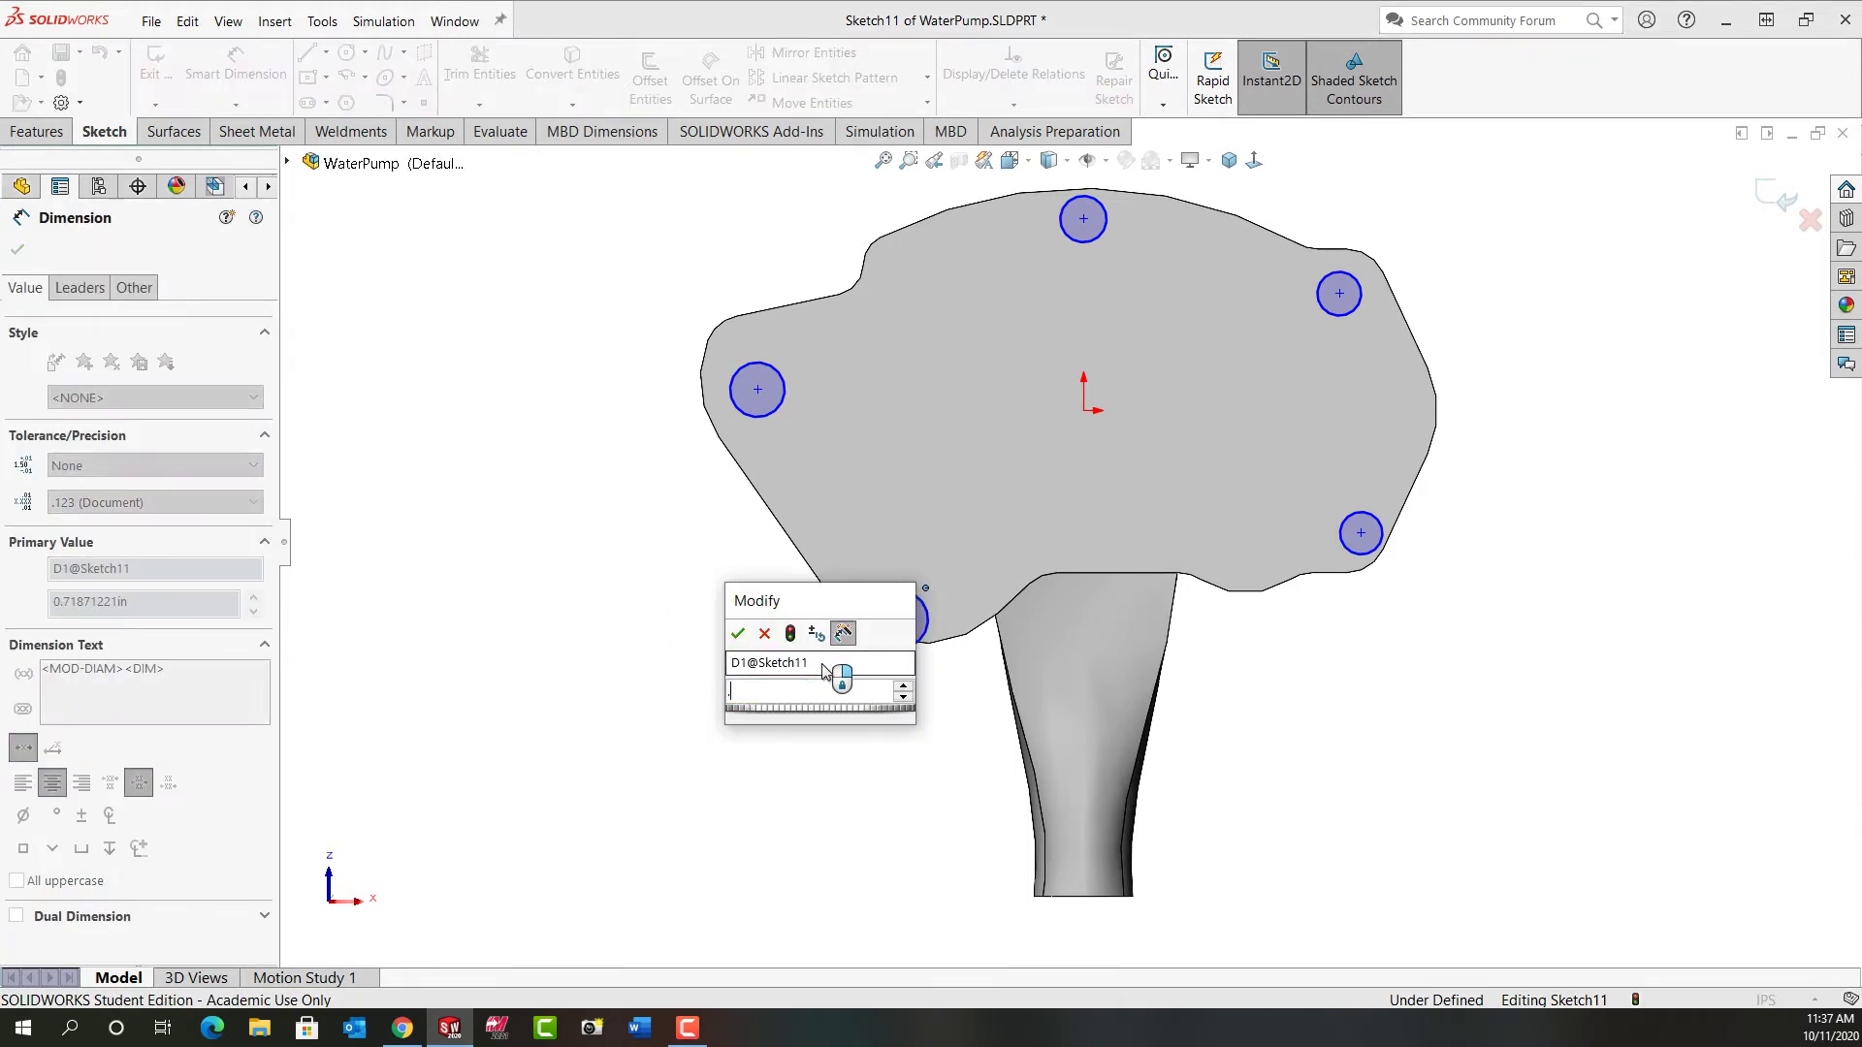
{"action": "type", "text": ".75"}
{"action": "key", "text": "Return"}
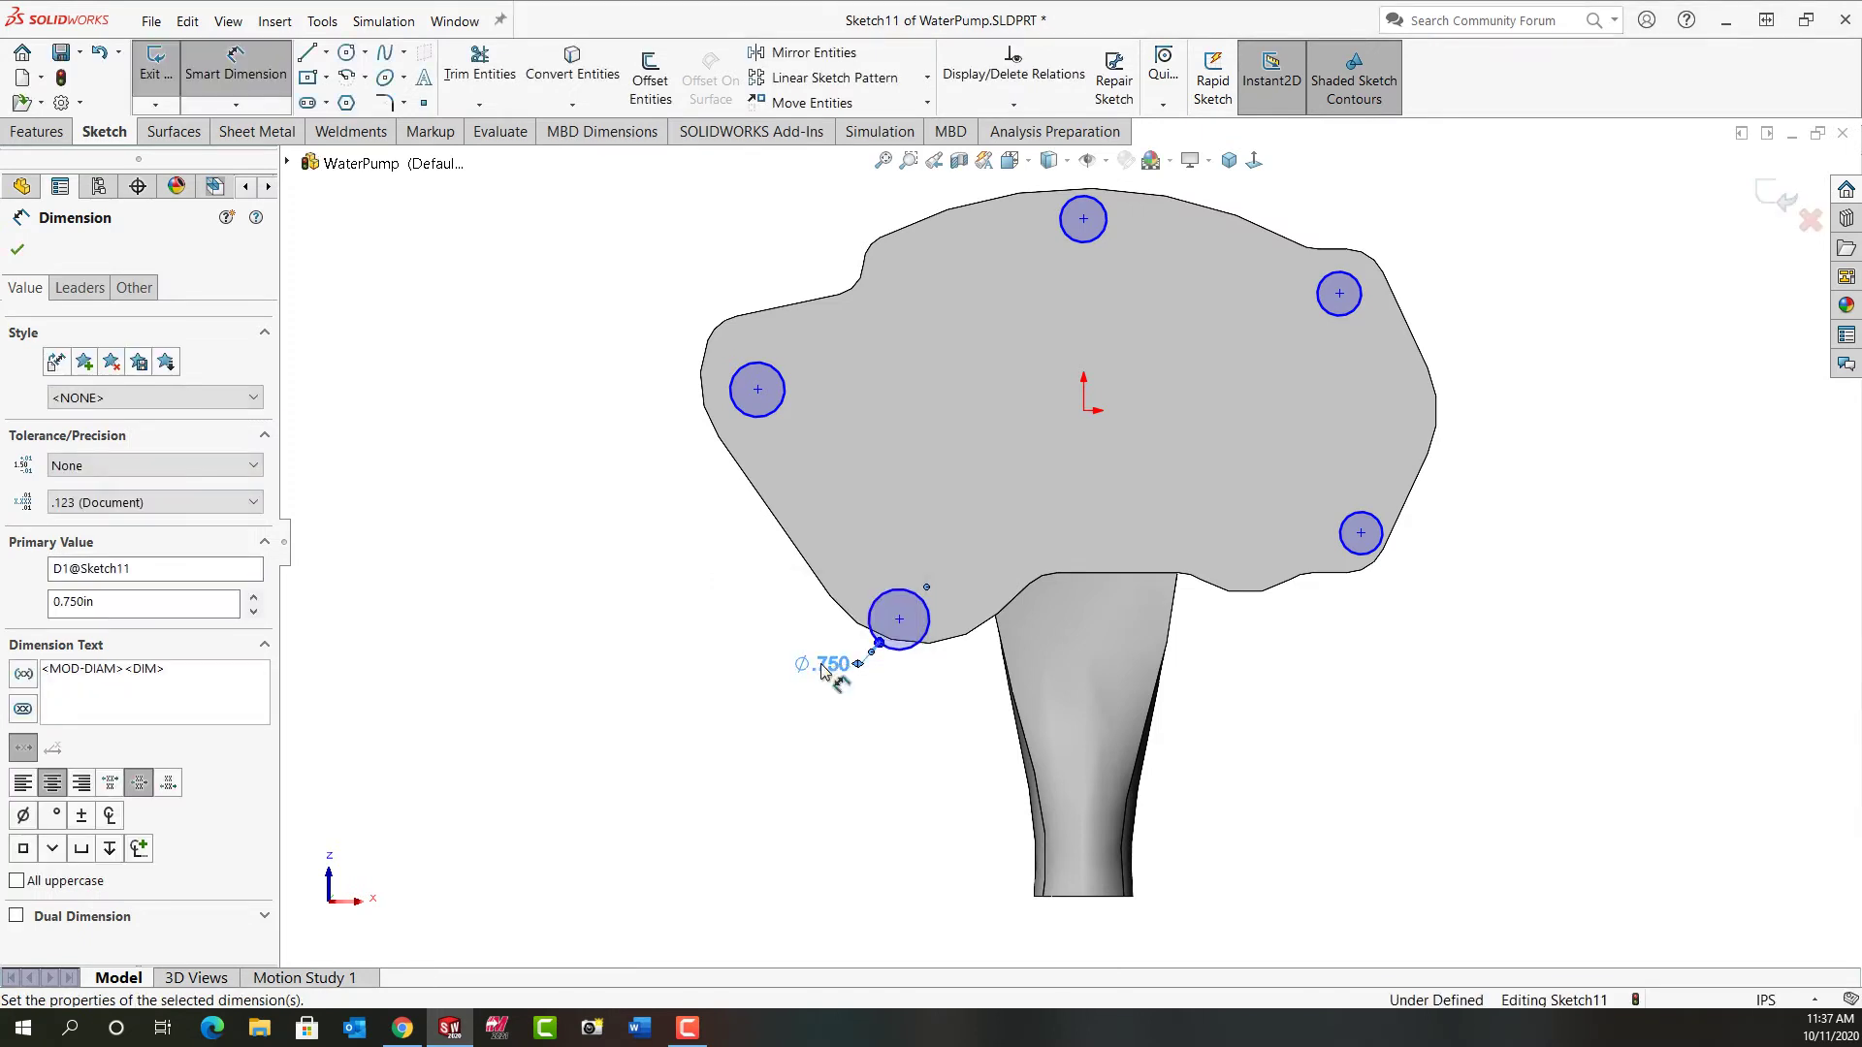
Step: Dimension the horizontal distance between the lower-left circle's center and the origin as 2.1 in
{"action": "left_click", "coordinate": [900, 620]}
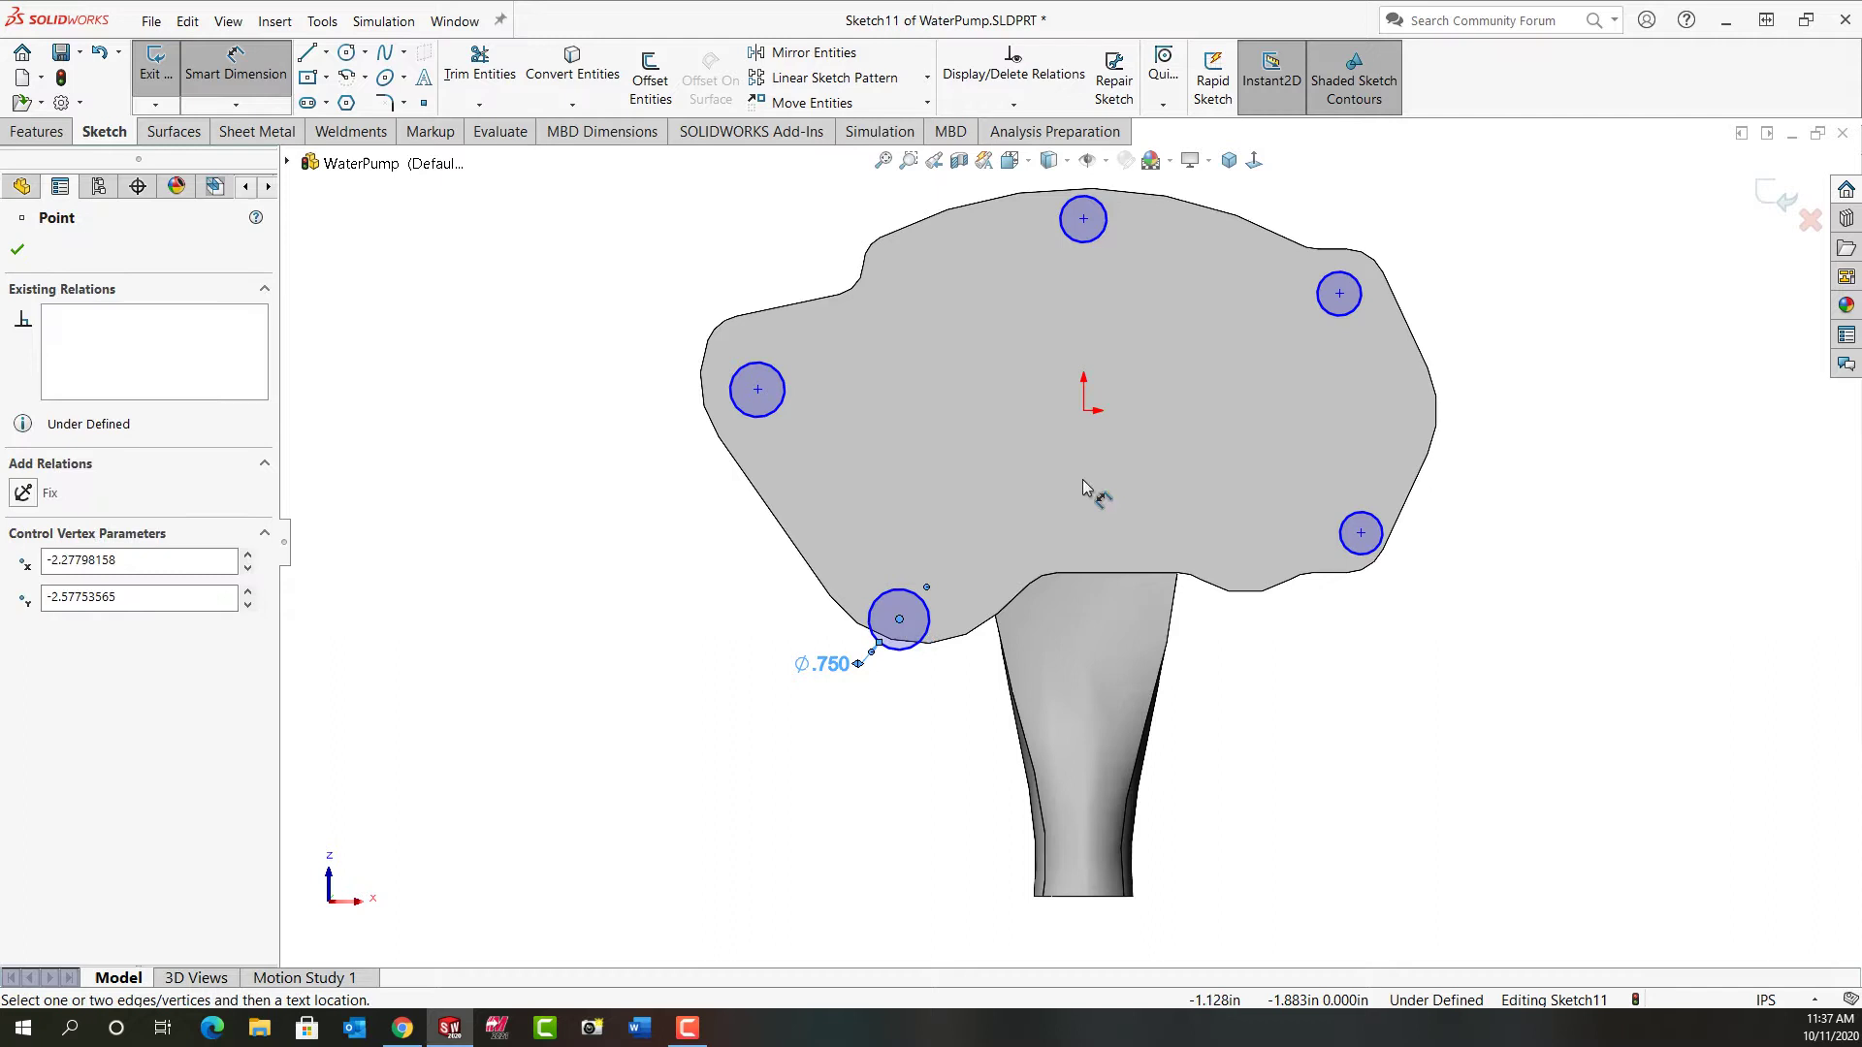
{"action": "left_click", "coordinate": [1087, 411]}
{"action": "left_click", "coordinate": [1087, 411]}
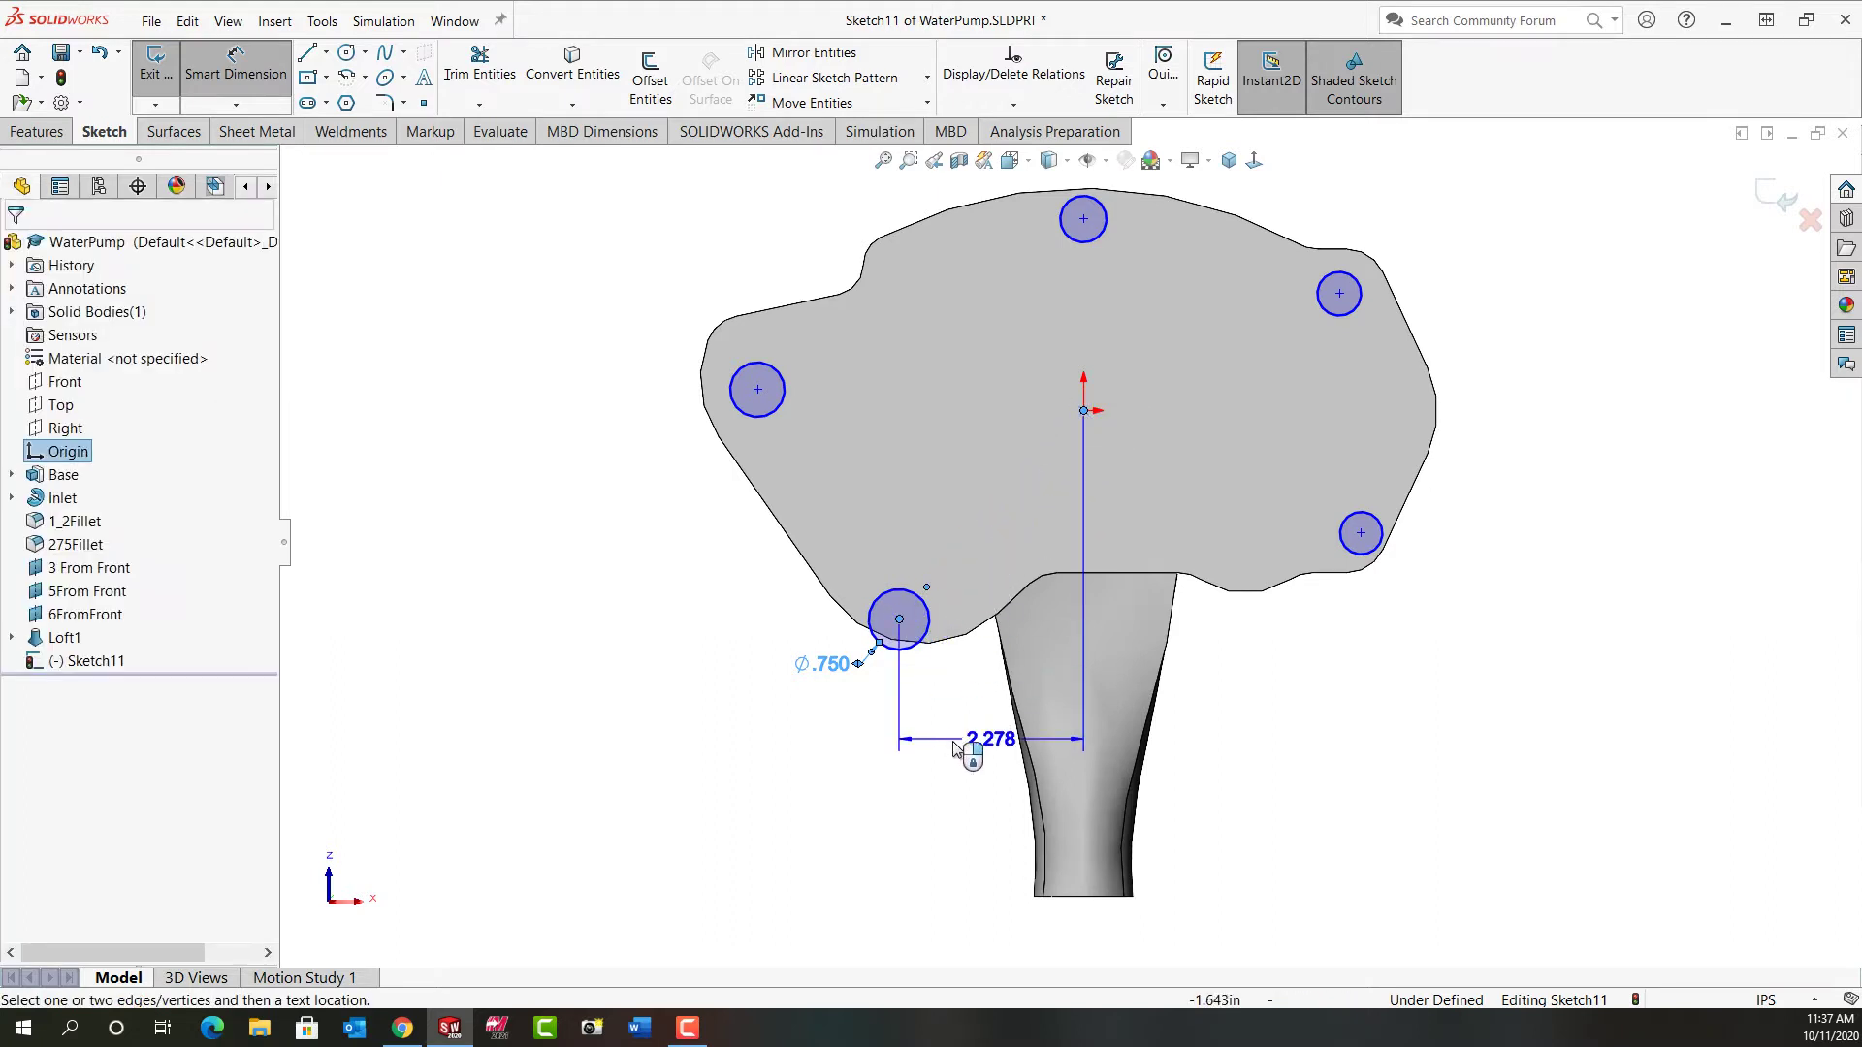
{"action": "left_click", "coordinate": [957, 748]}
{"action": "type", "text": "2.1"}
{"action": "key", "text": "Return"}
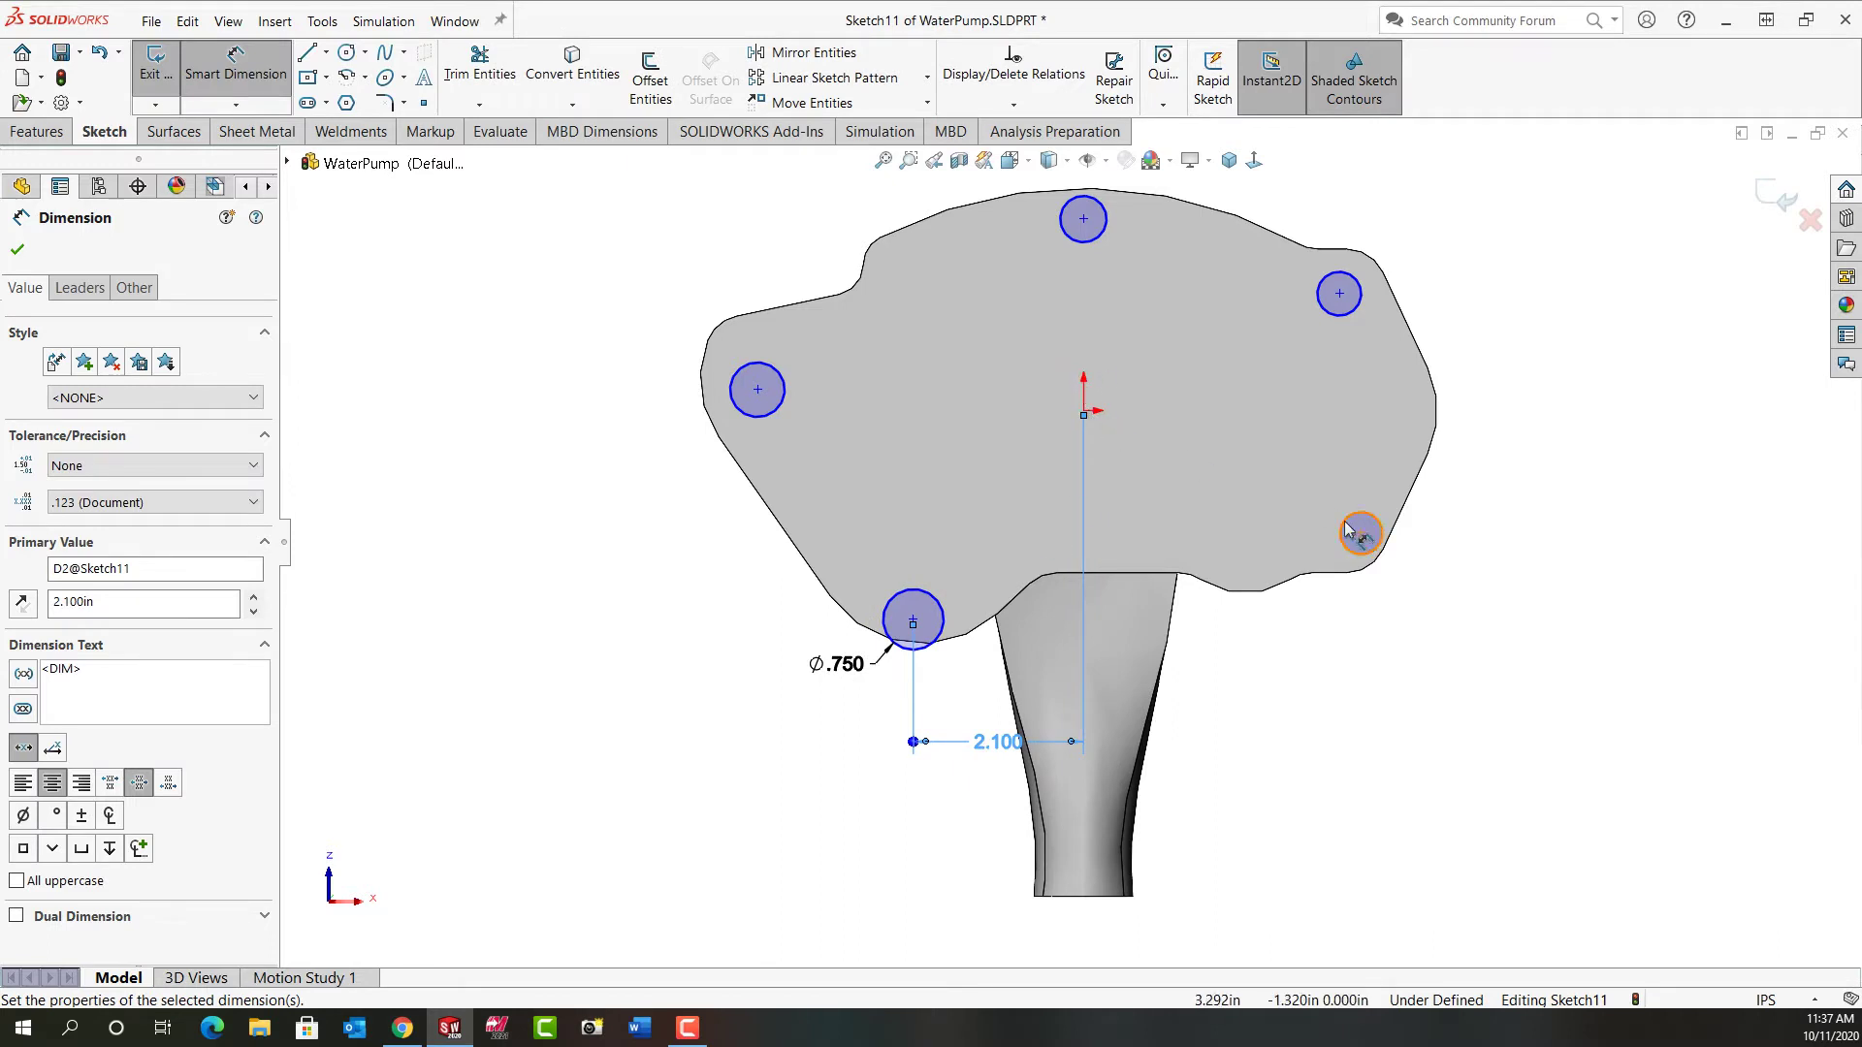
Step: Dimension the horizontal distance from the origin to the lower-right circle's center as 3.45 in
{"action": "left_click", "coordinate": [1362, 551]}
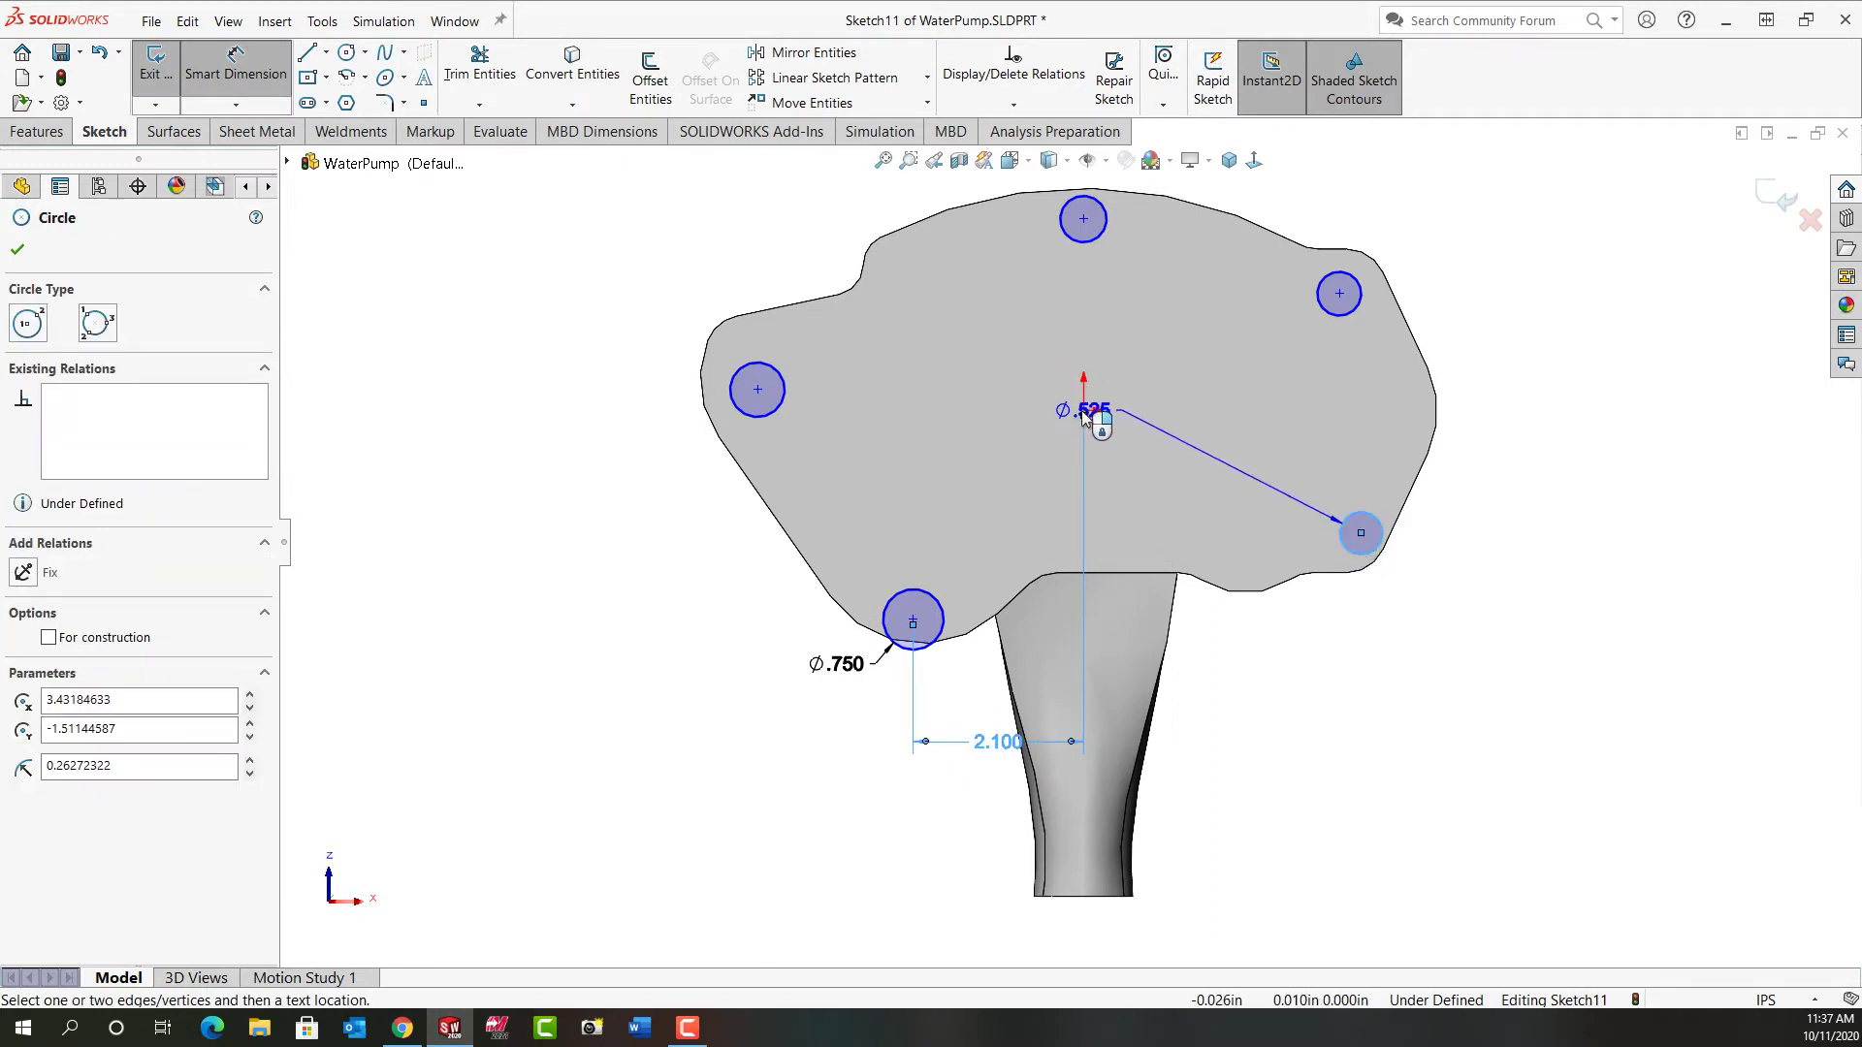
{"action": "left_click", "coordinate": [1084, 412]}
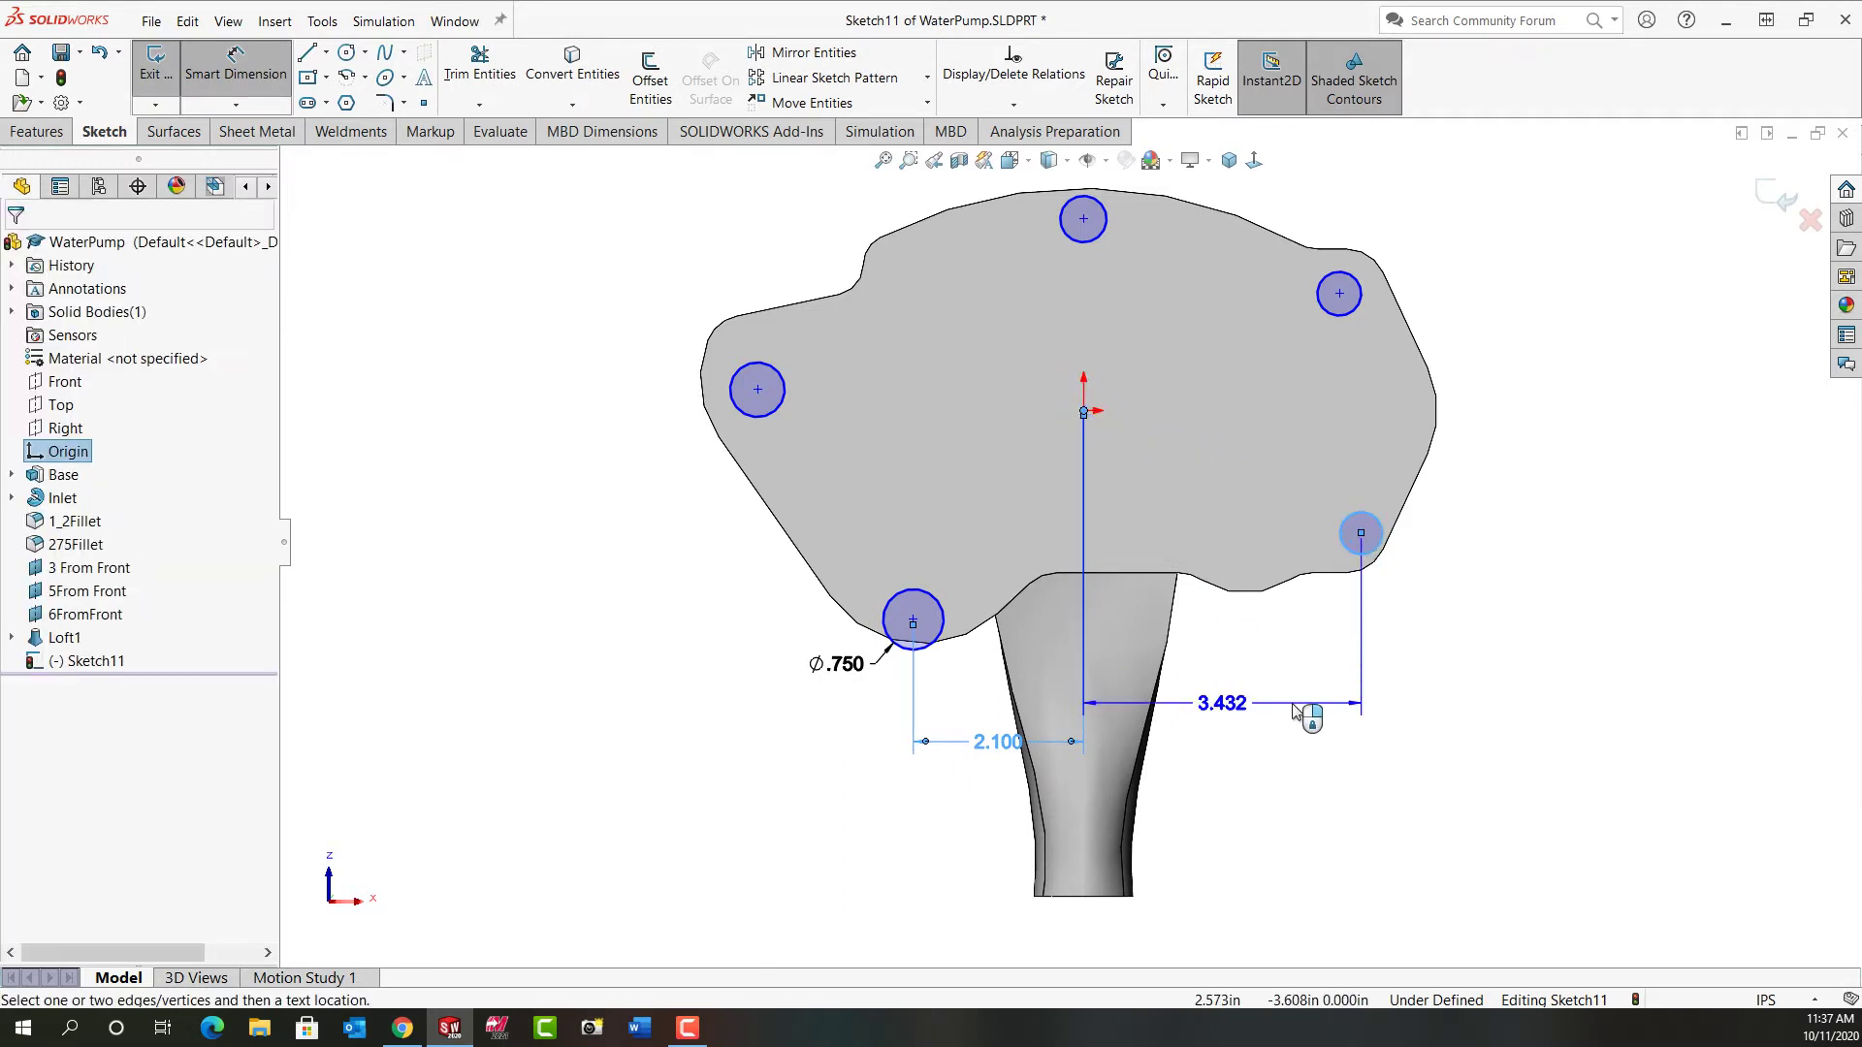
{"action": "left_click", "coordinate": [1271, 779]}
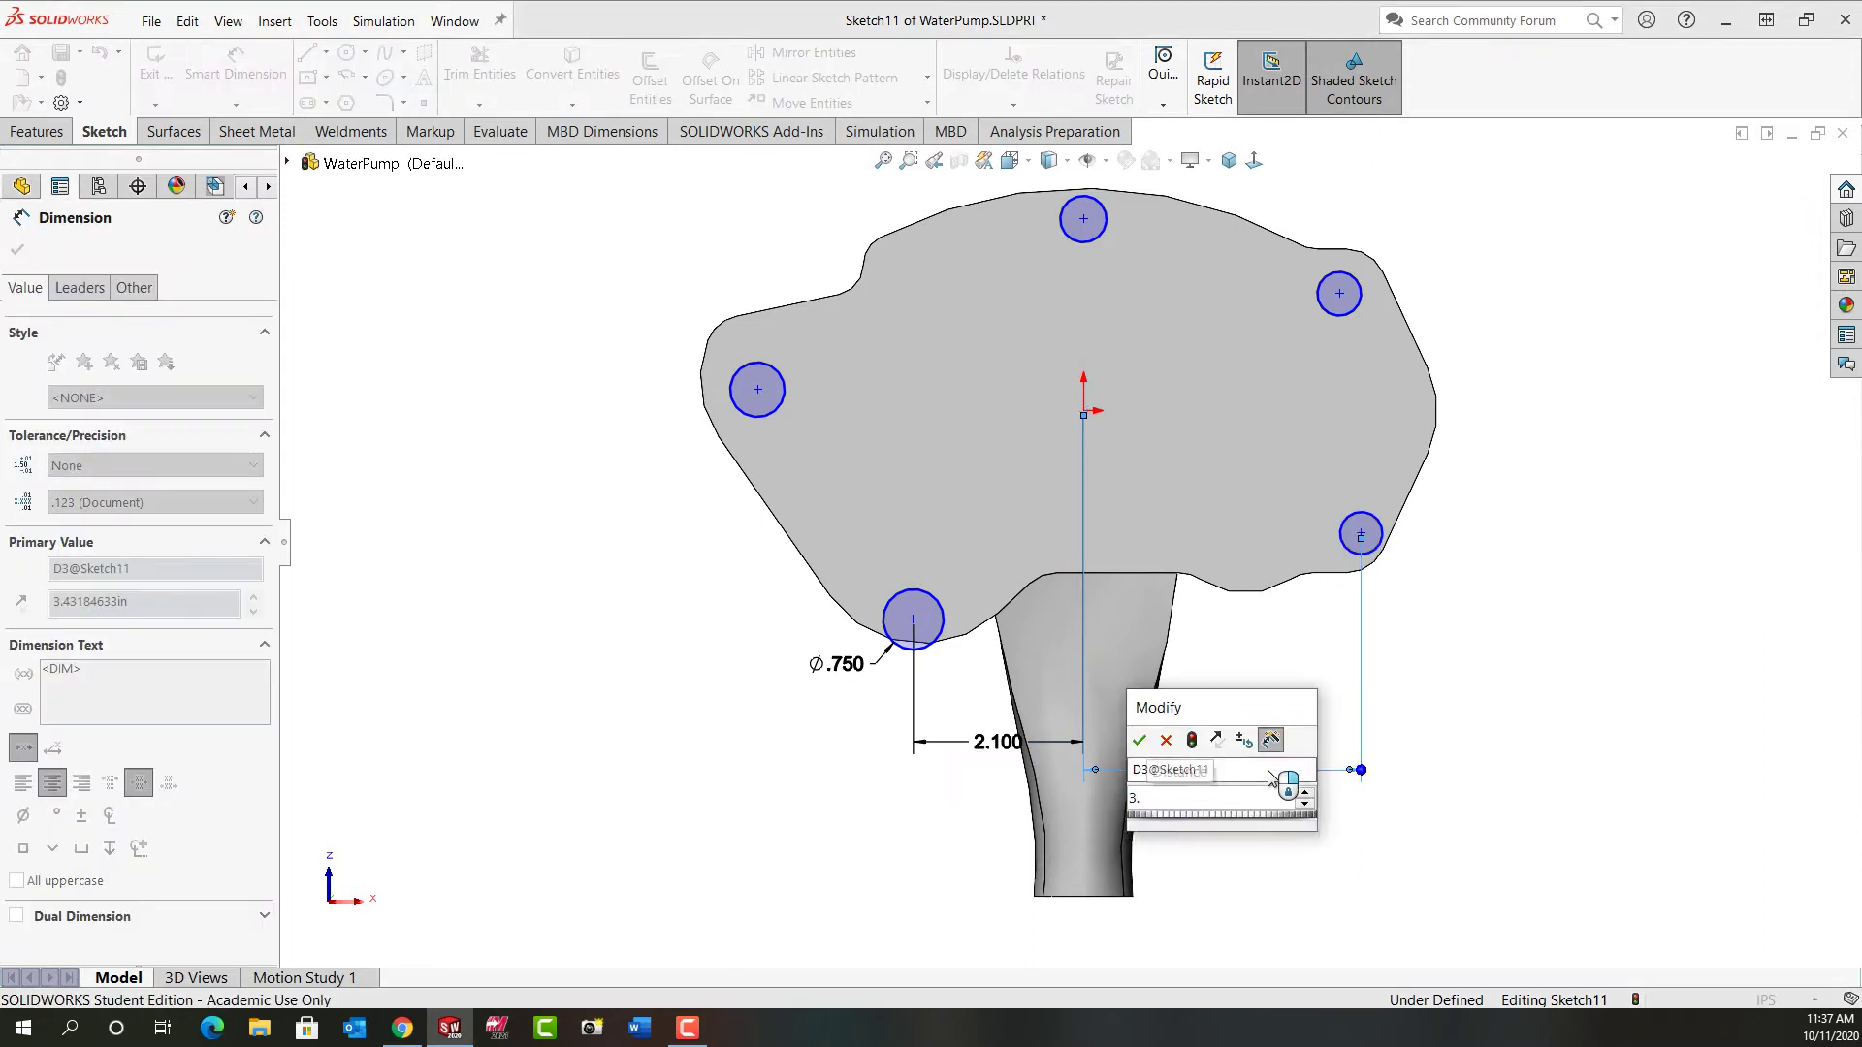
{"action": "type", "text": "3.45"}
{"action": "key", "text": "Return"}
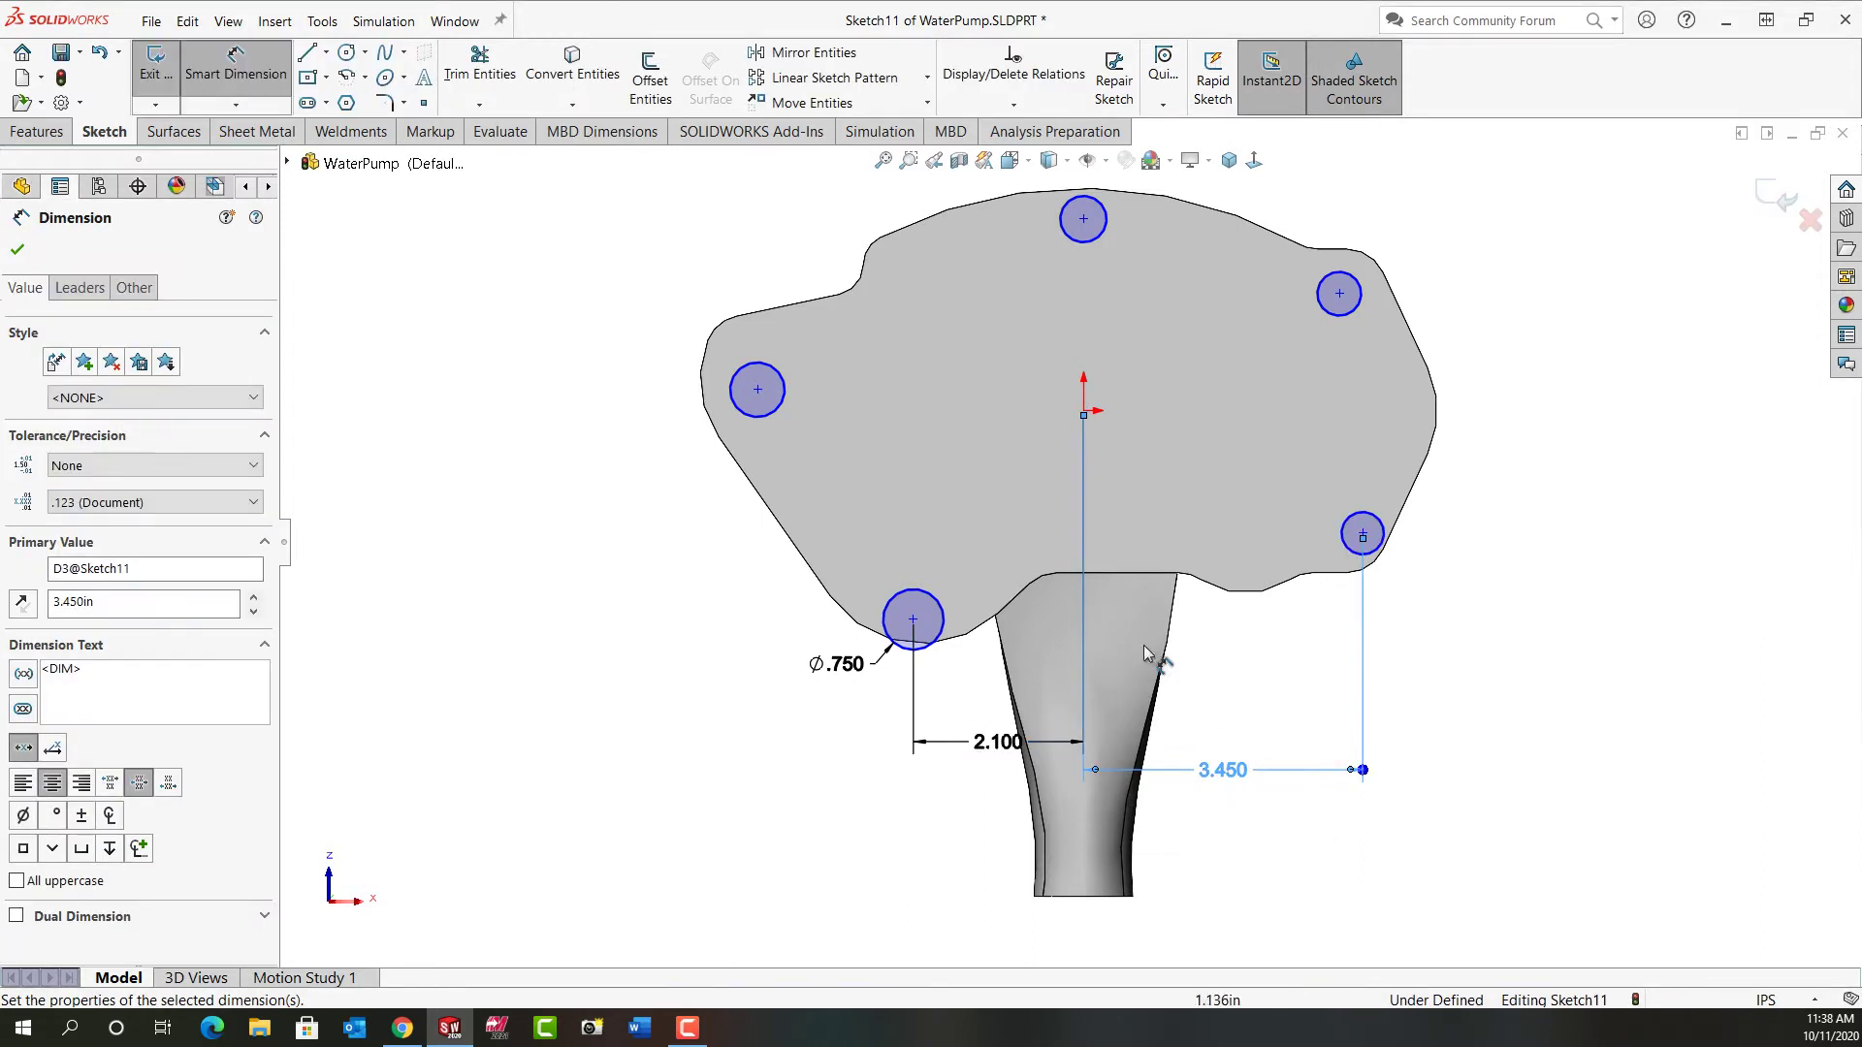
Step: Dimension the vertical distance between the origin and the far-left circle's center as 0.275 in, and end dimensioning
{"action": "left_click", "coordinate": [1085, 412]}
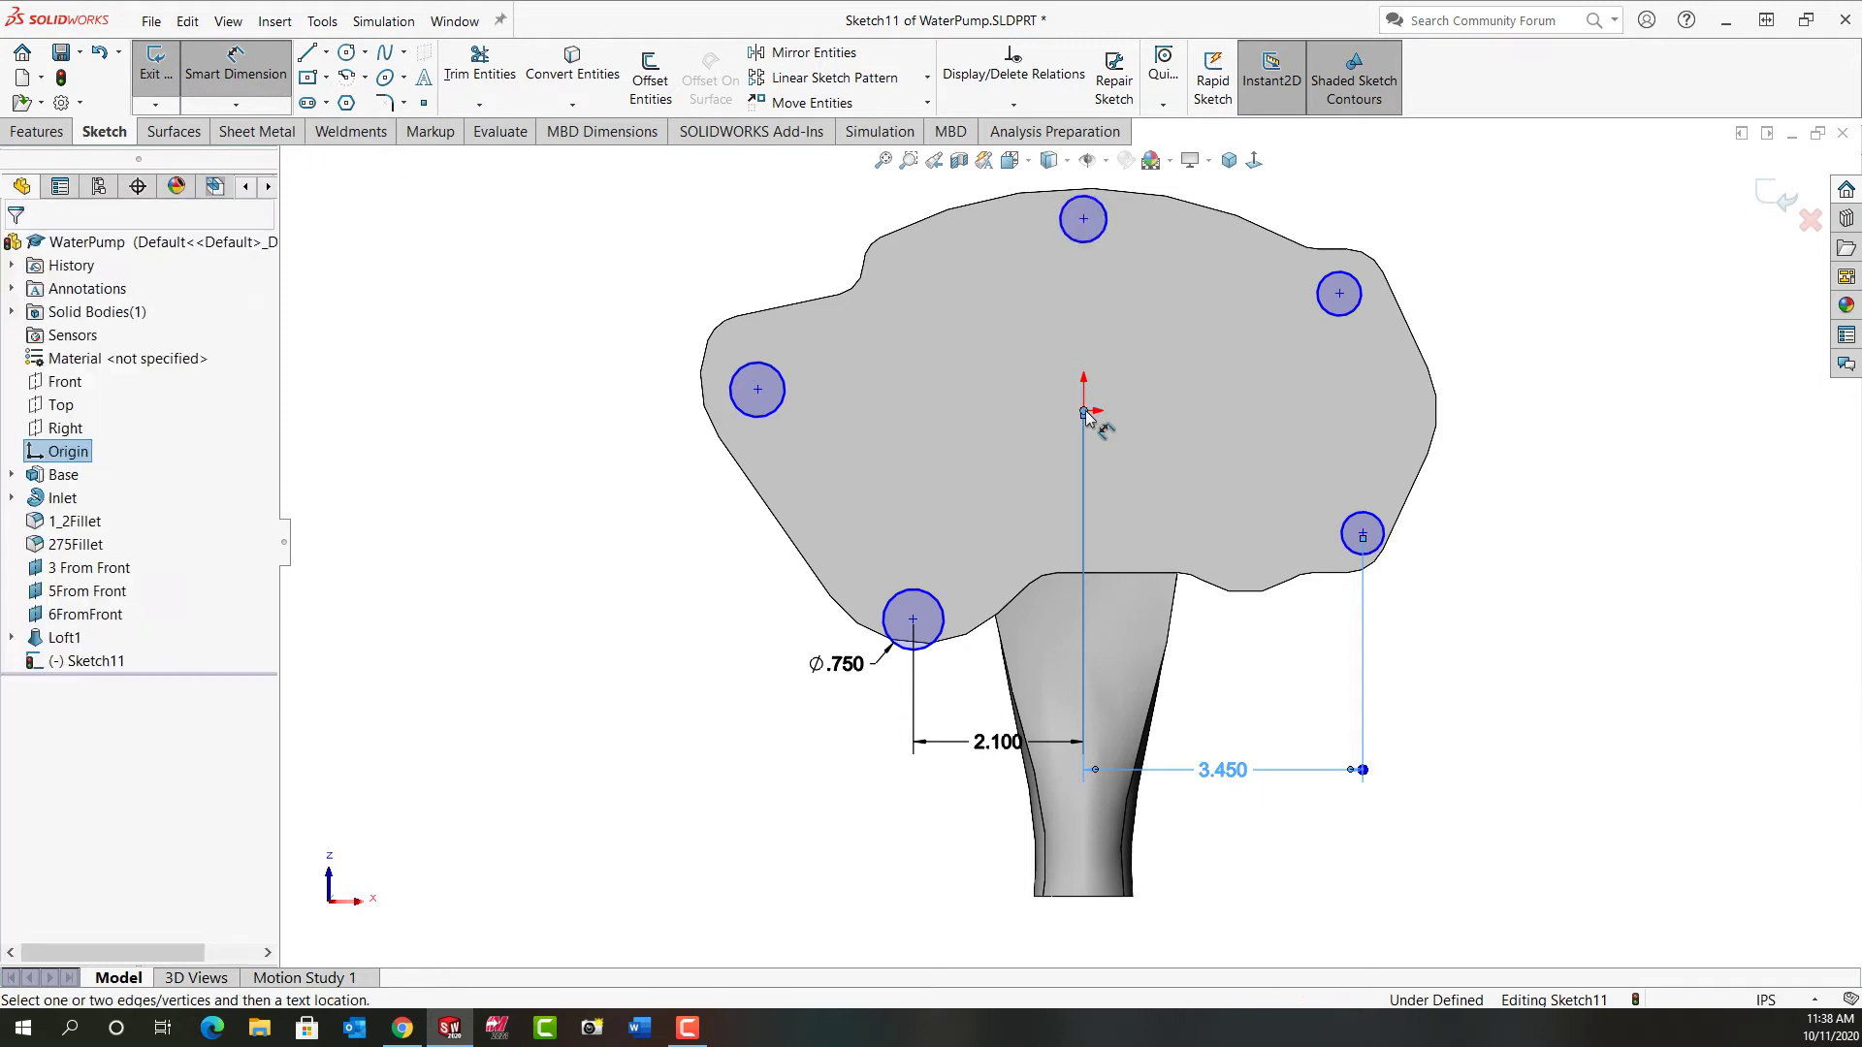
{"action": "left_click", "coordinate": [759, 391]}
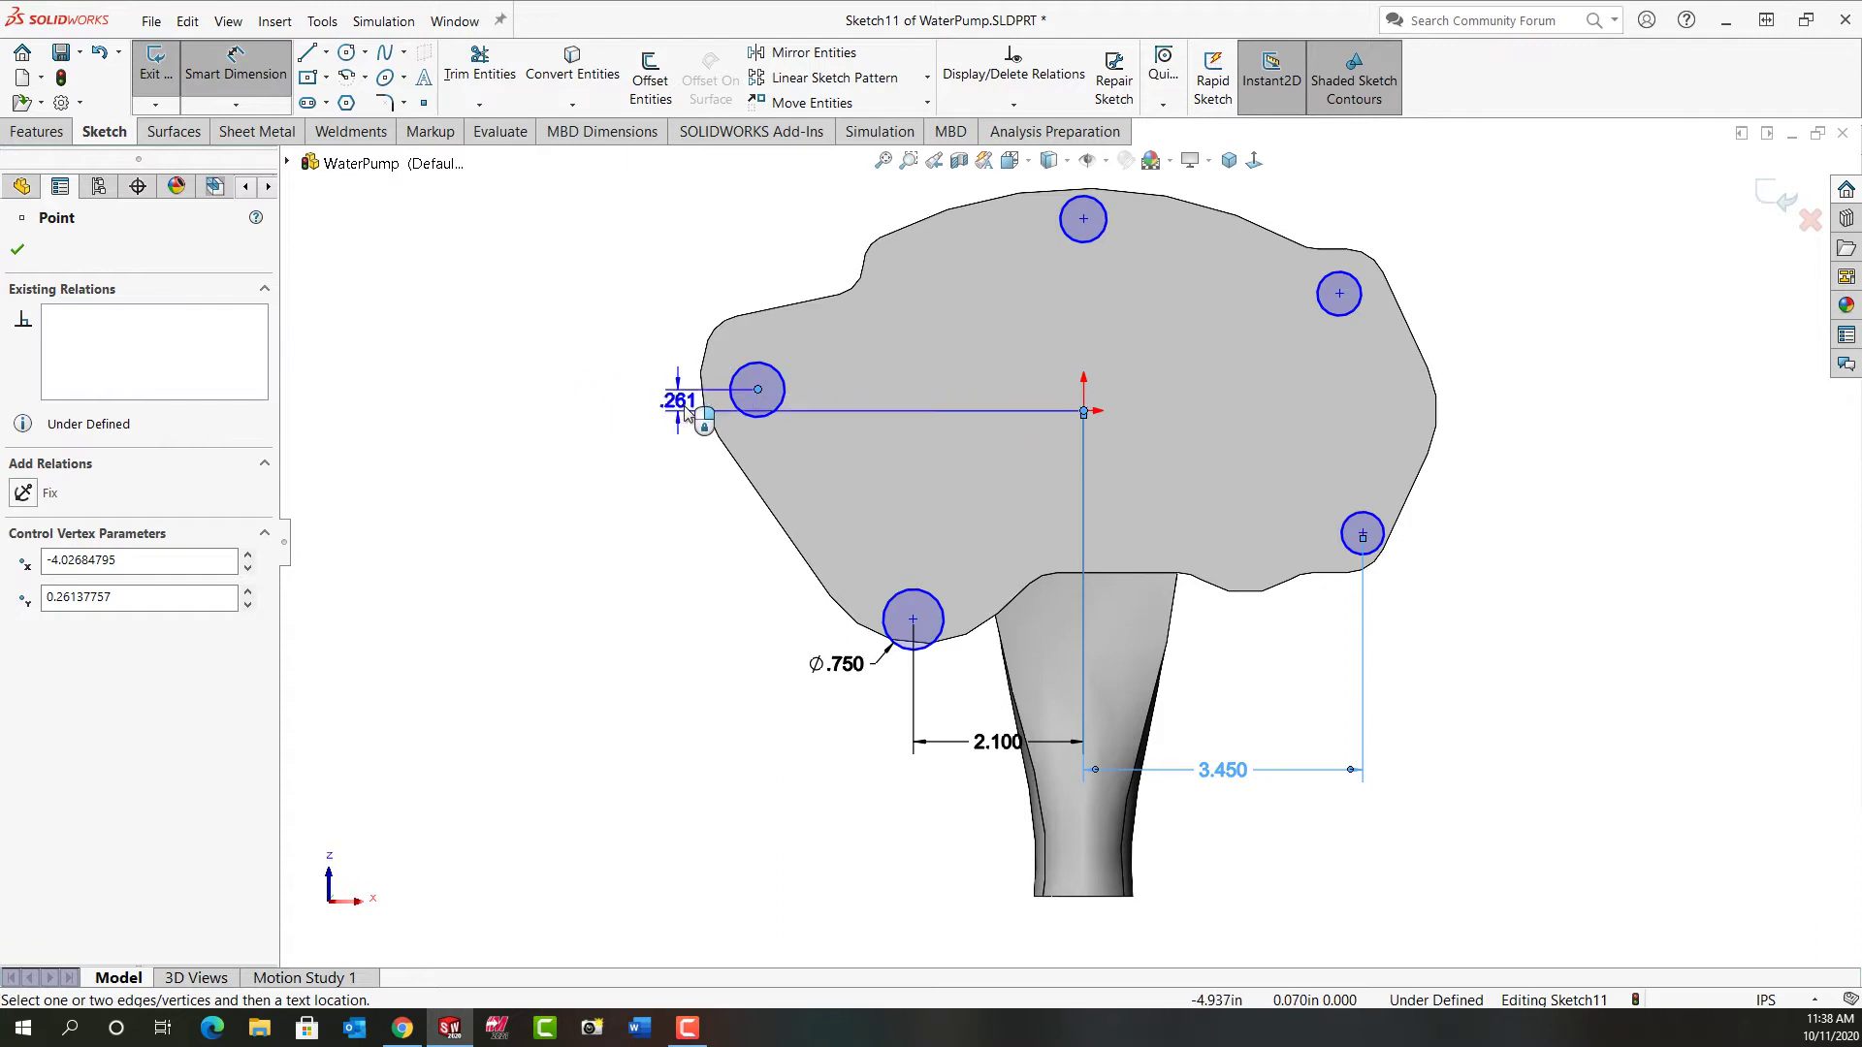
{"action": "left_click", "coordinate": [684, 416]}
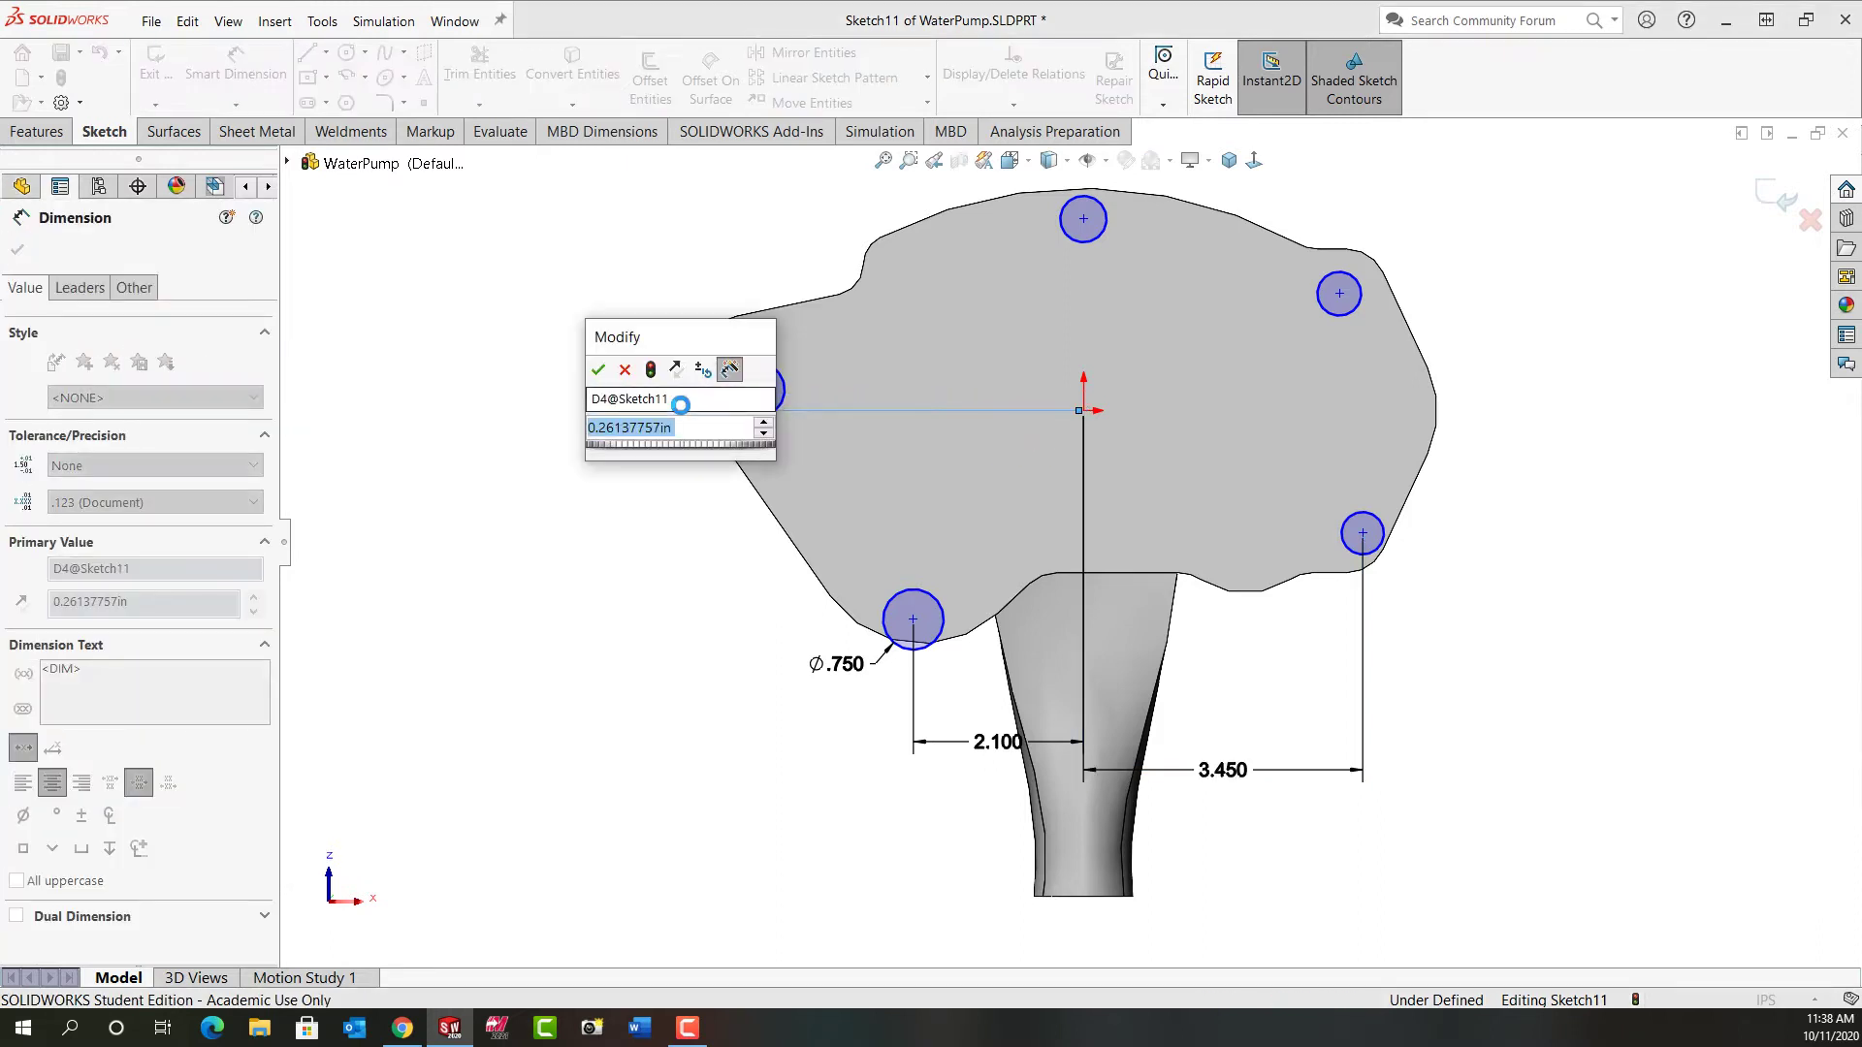
{"action": "type", "text": ".275"}
{"action": "key", "text": "Return"}
{"action": "key", "text": "Escape"}
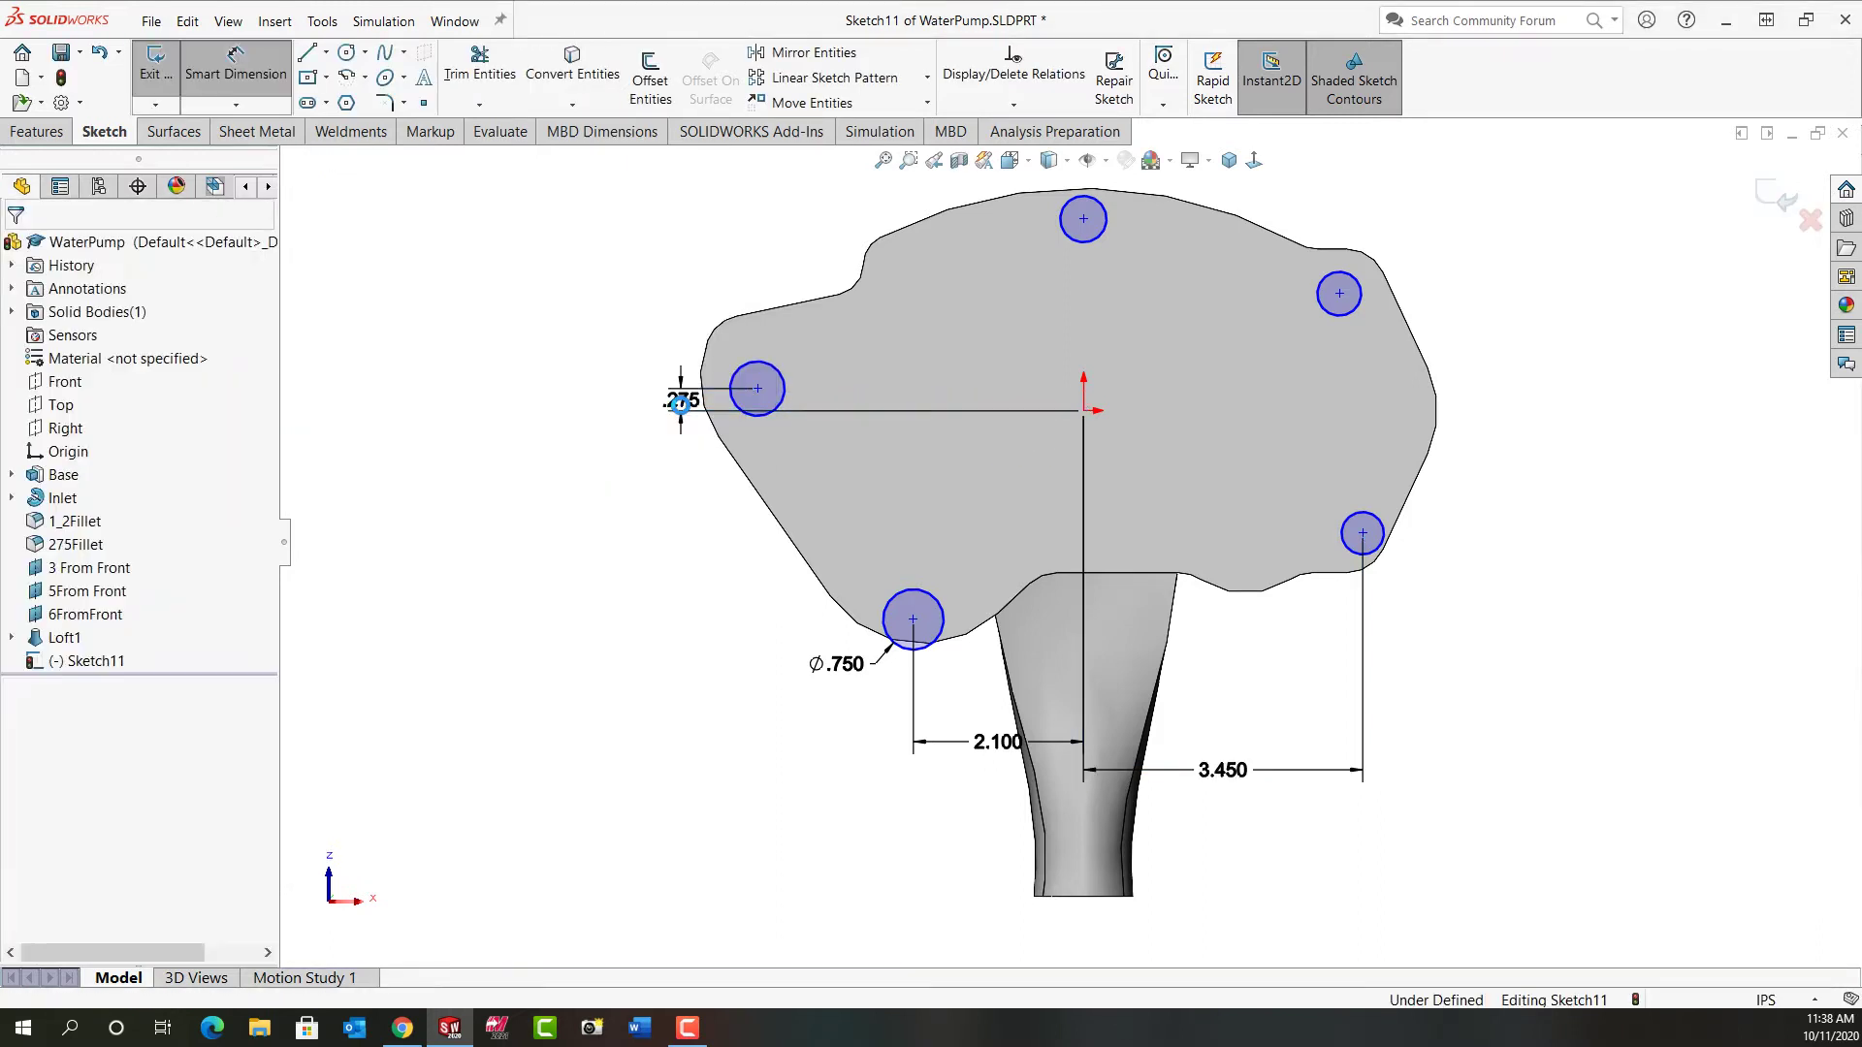
Step: Apply an Equal relation to all five circles so they share the dimensioned circle's diameter
{"action": "left_click", "coordinate": [938, 608]}
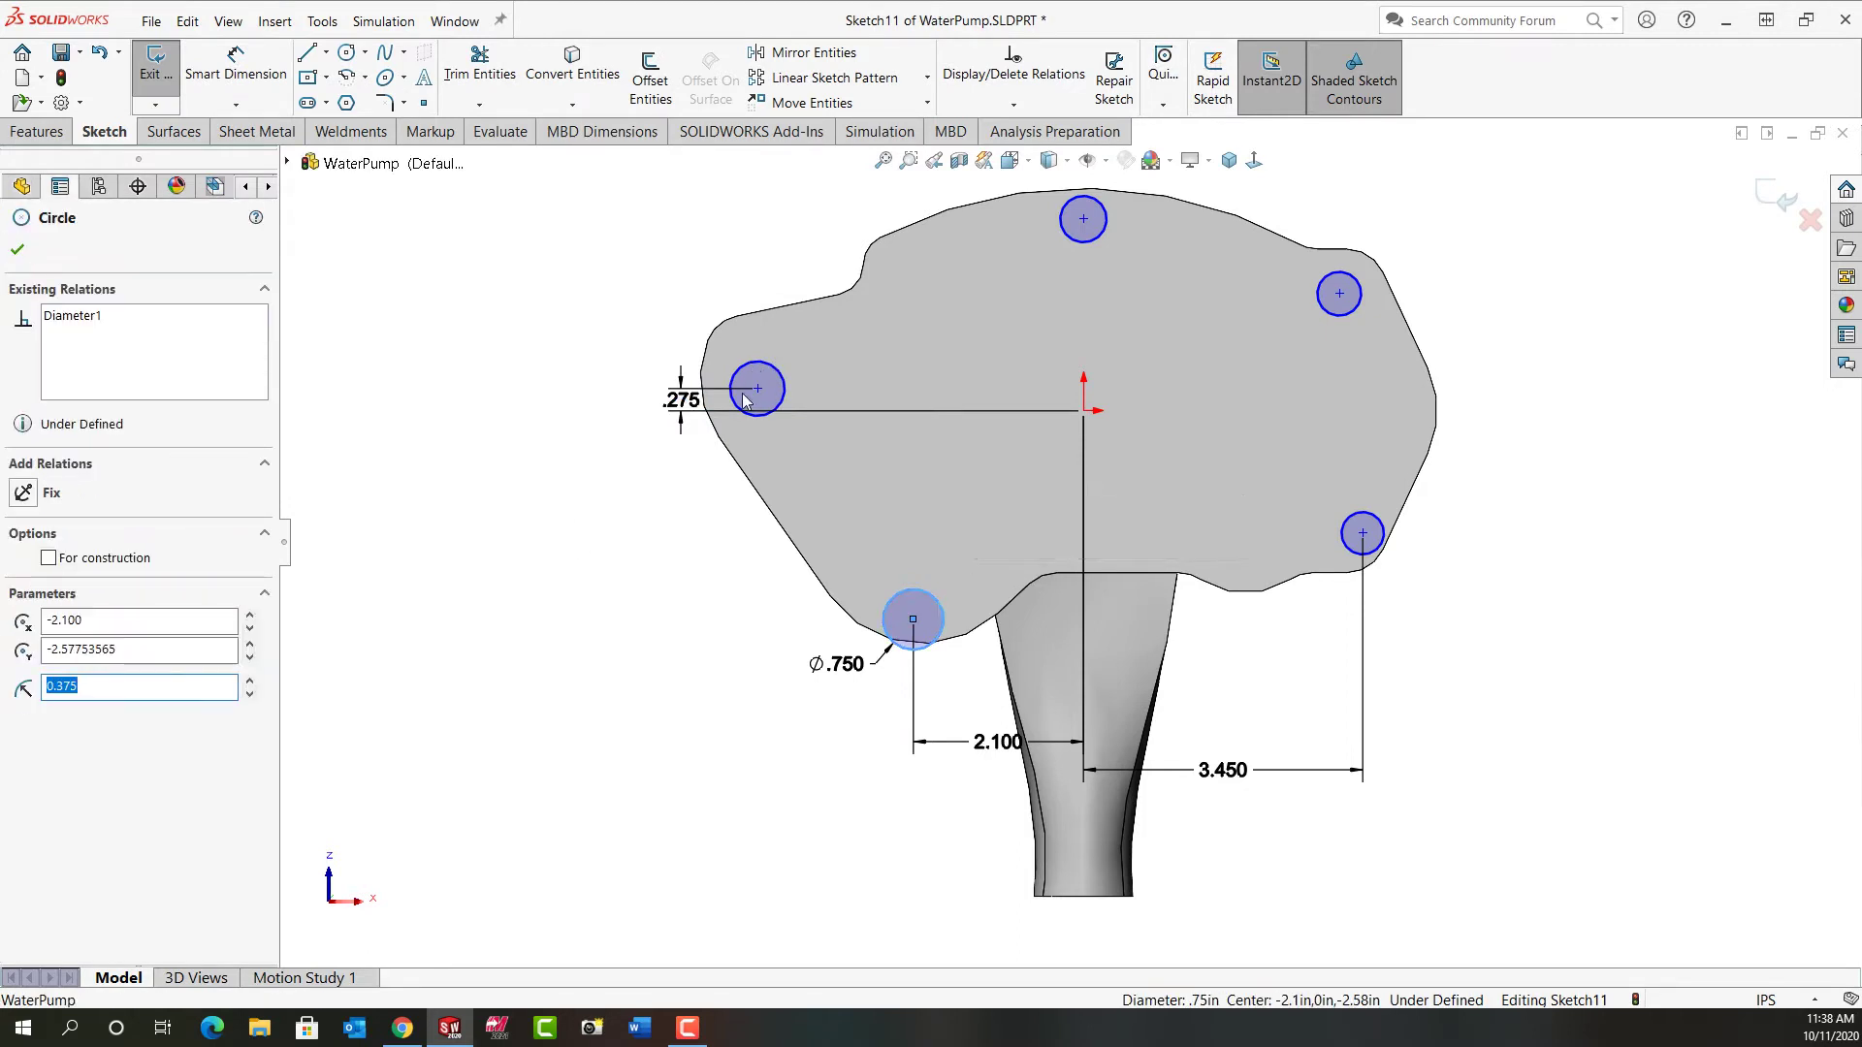
{"action": "left_click", "coordinate": [783, 385], "text": "ctrl"}
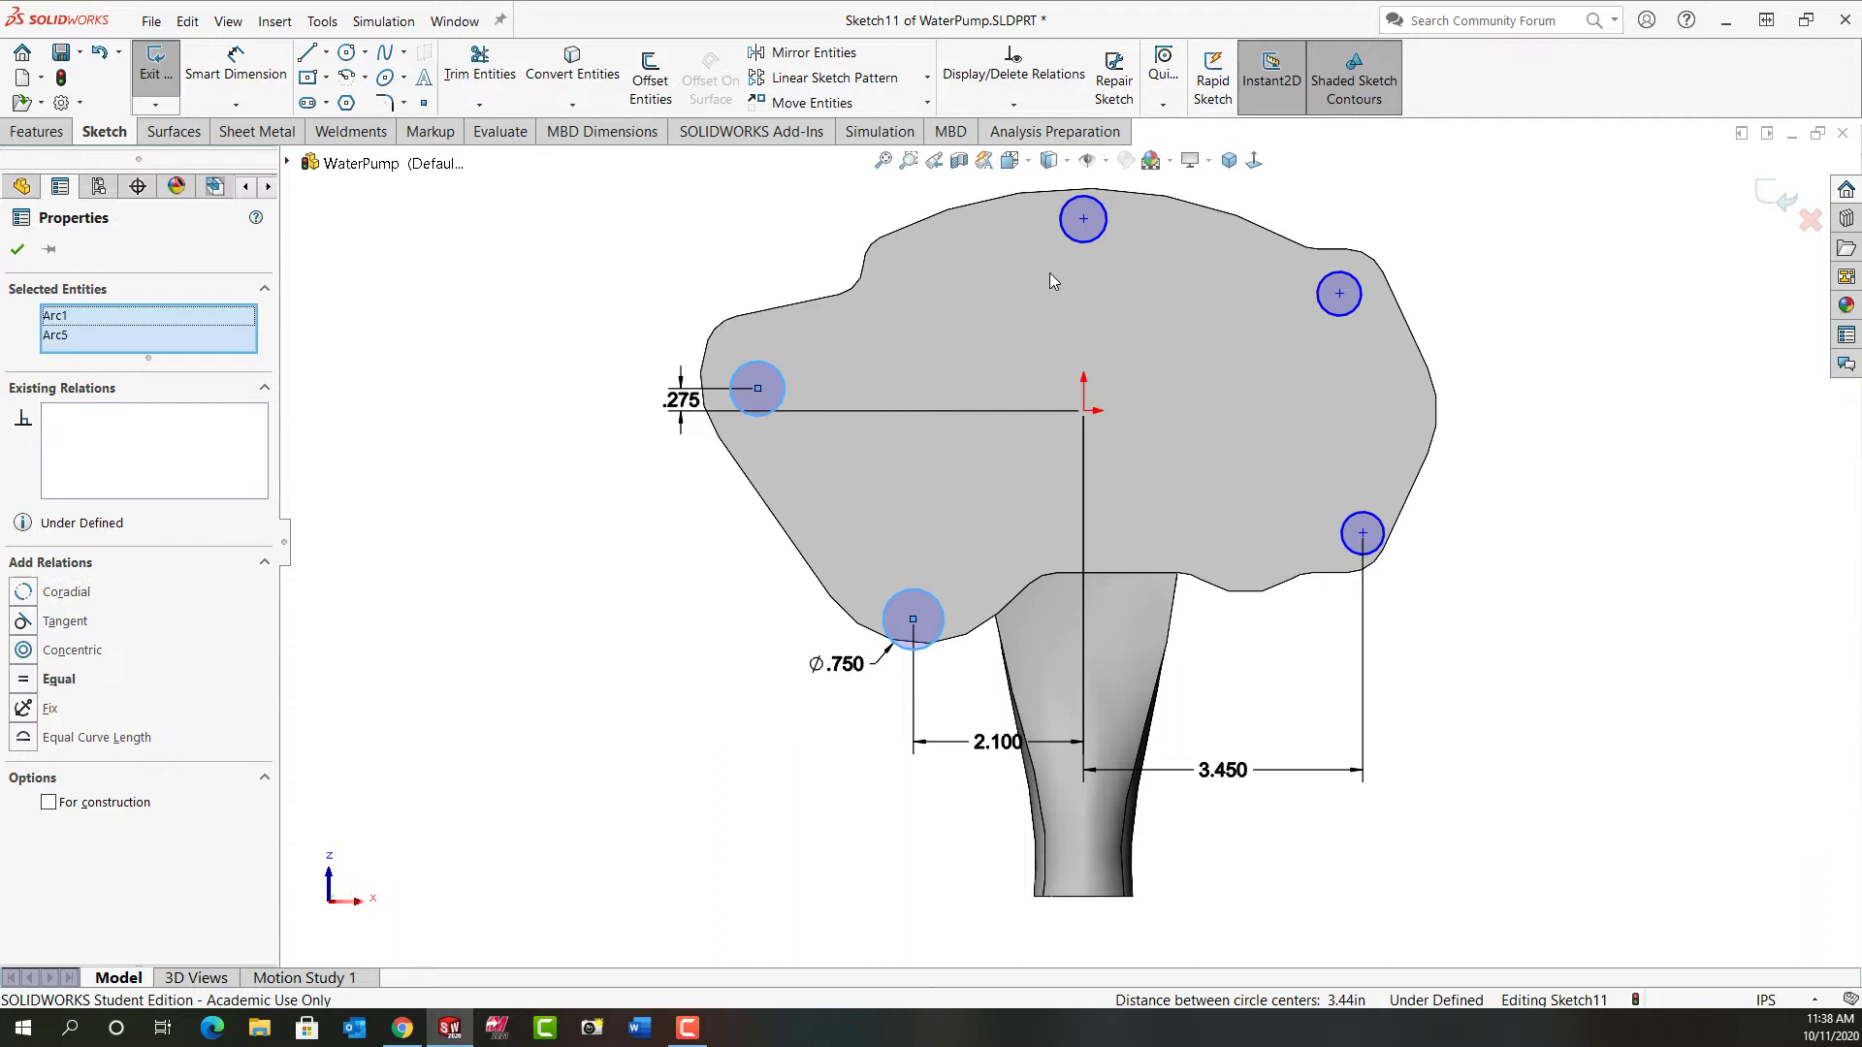
{"action": "left_click", "coordinate": [1097, 235], "text": "ctrl"}
{"action": "left_click", "coordinate": [1331, 316], "text": "ctrl"}
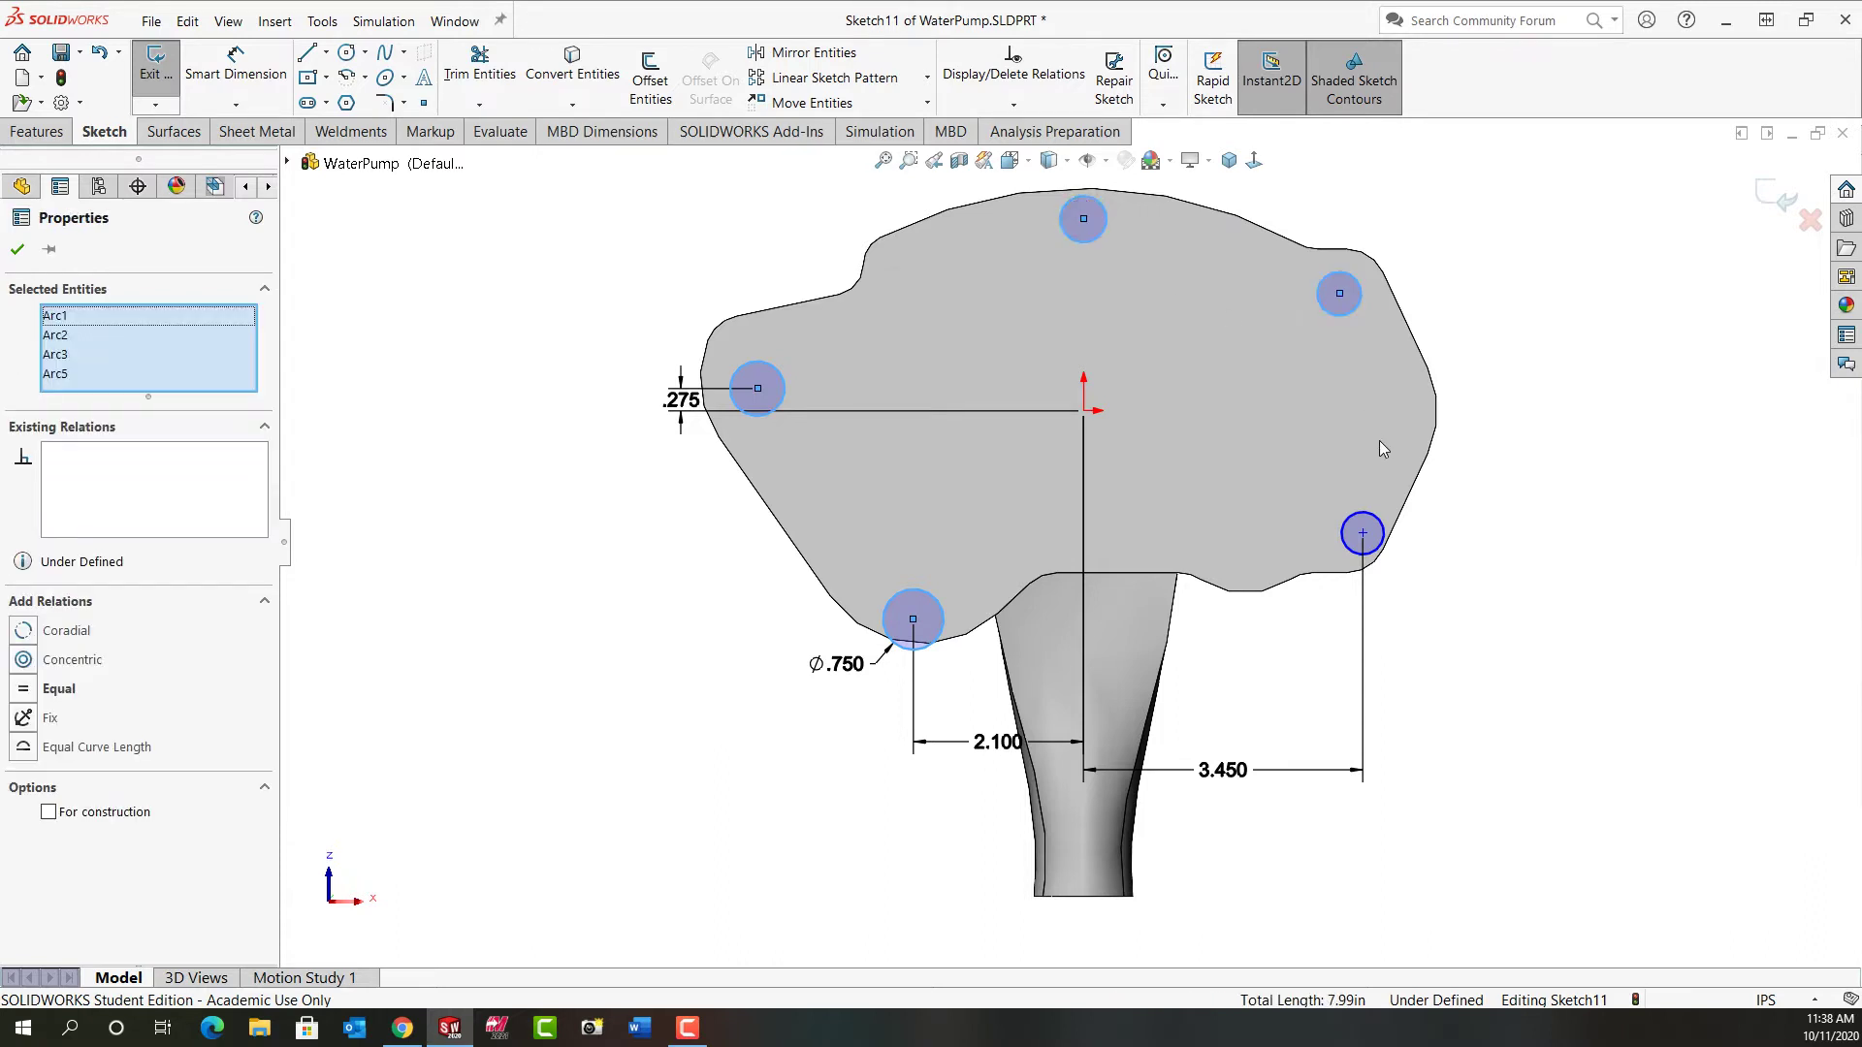
{"action": "left_click", "coordinate": [1371, 523], "text": "ctrl"}
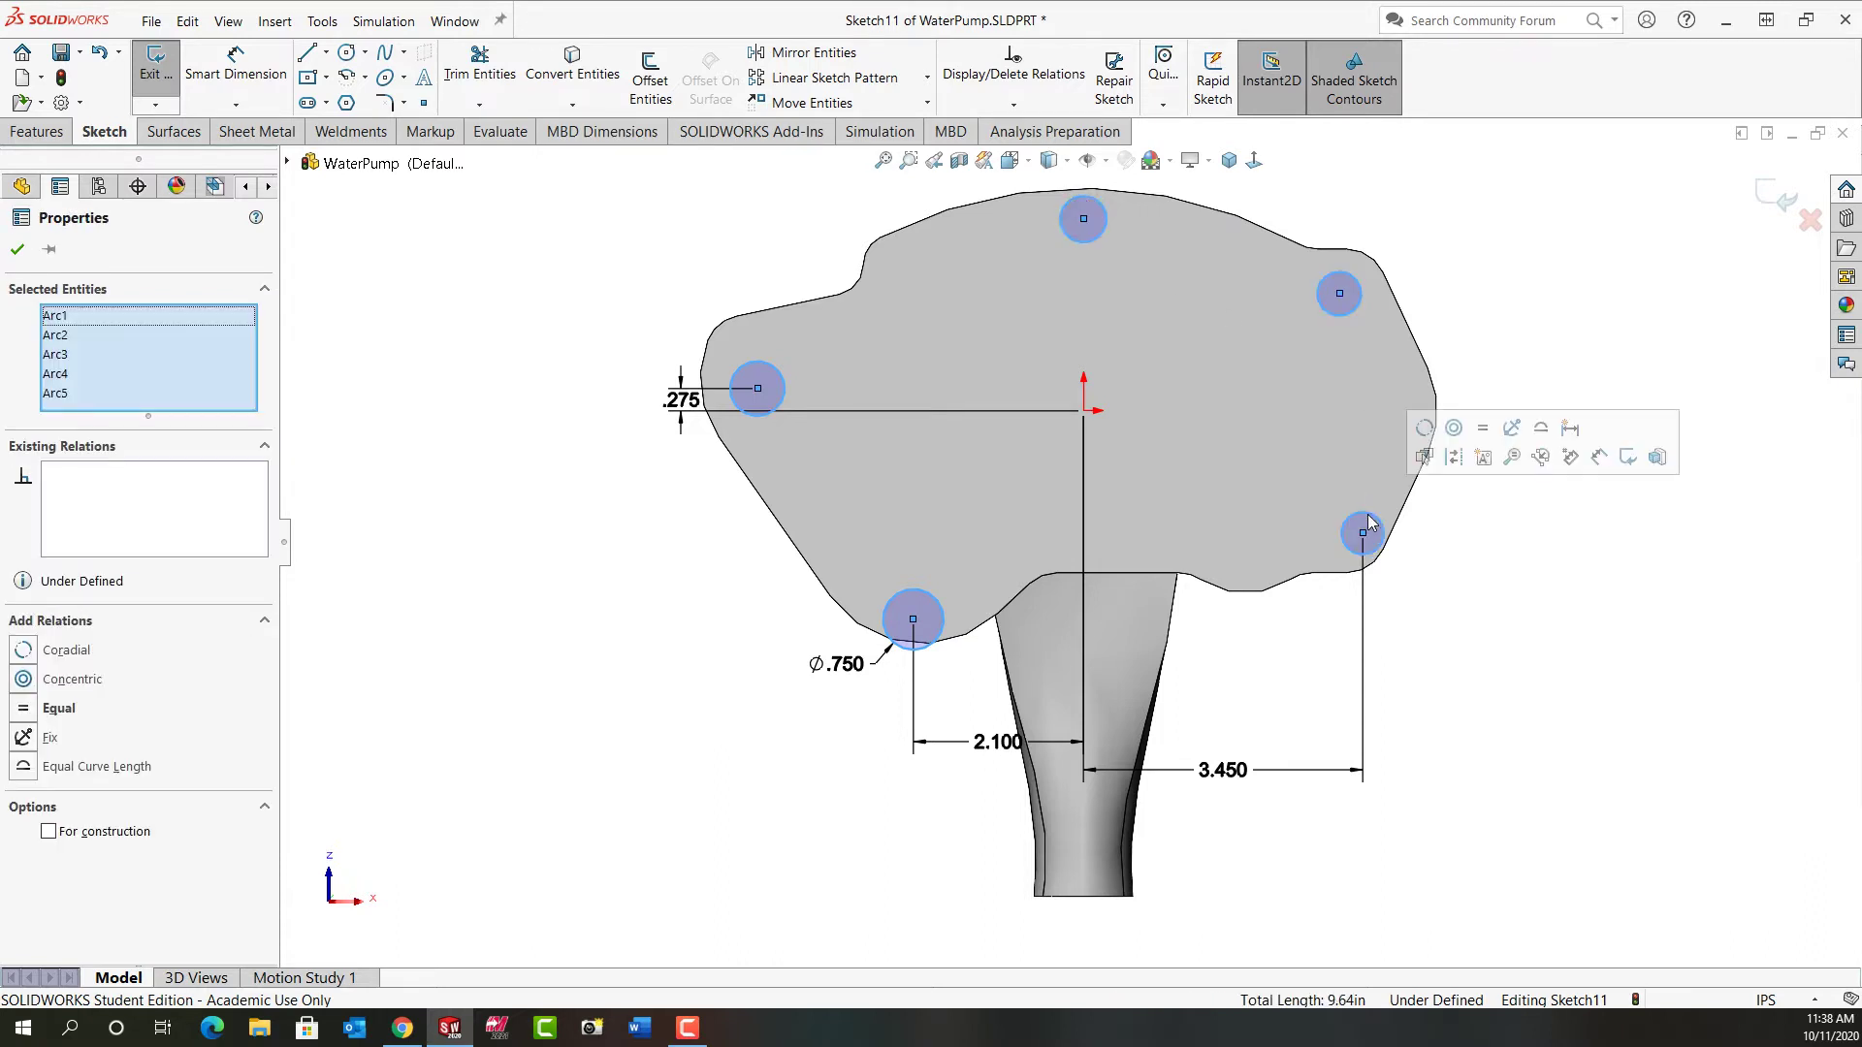
{"action": "left_click", "coordinate": [1483, 428]}
{"action": "left_click", "coordinate": [1518, 598]}
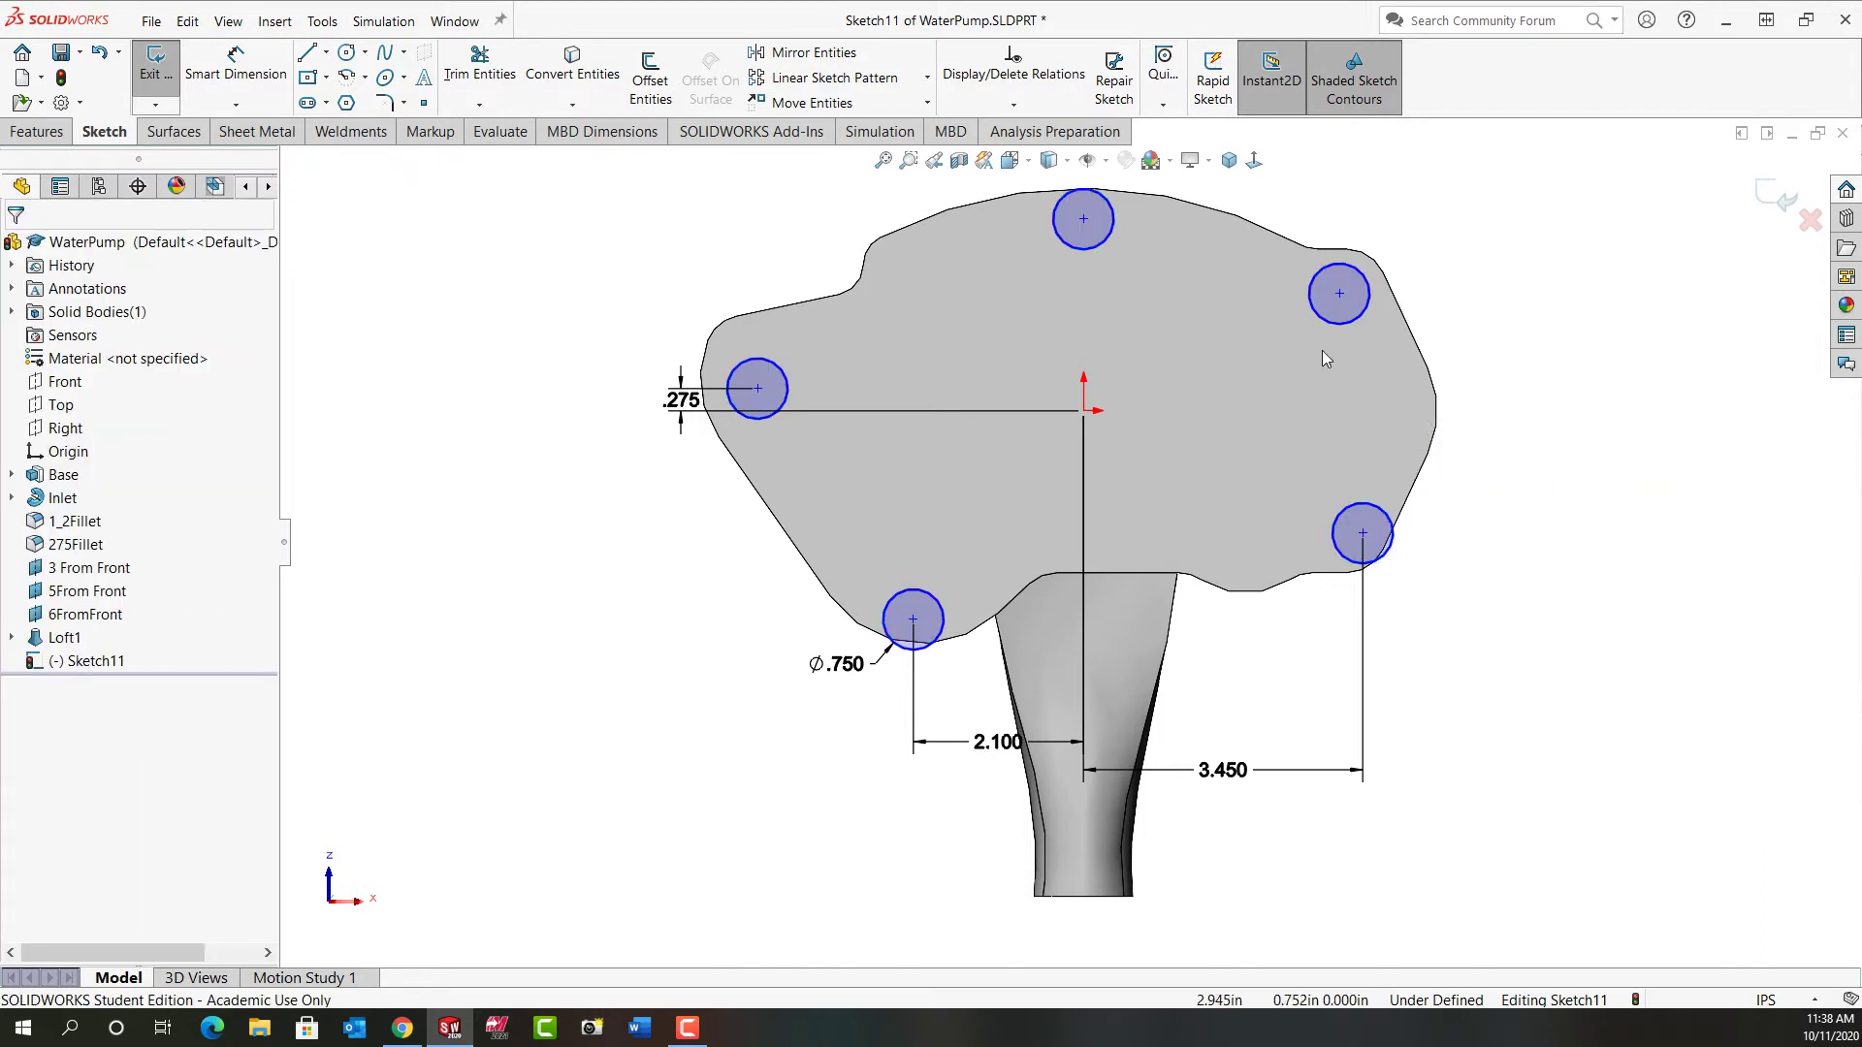
Step: Add a Vertical relation between the centers of the upper-right and lower-right circles
{"action": "left_click", "coordinate": [1340, 294]}
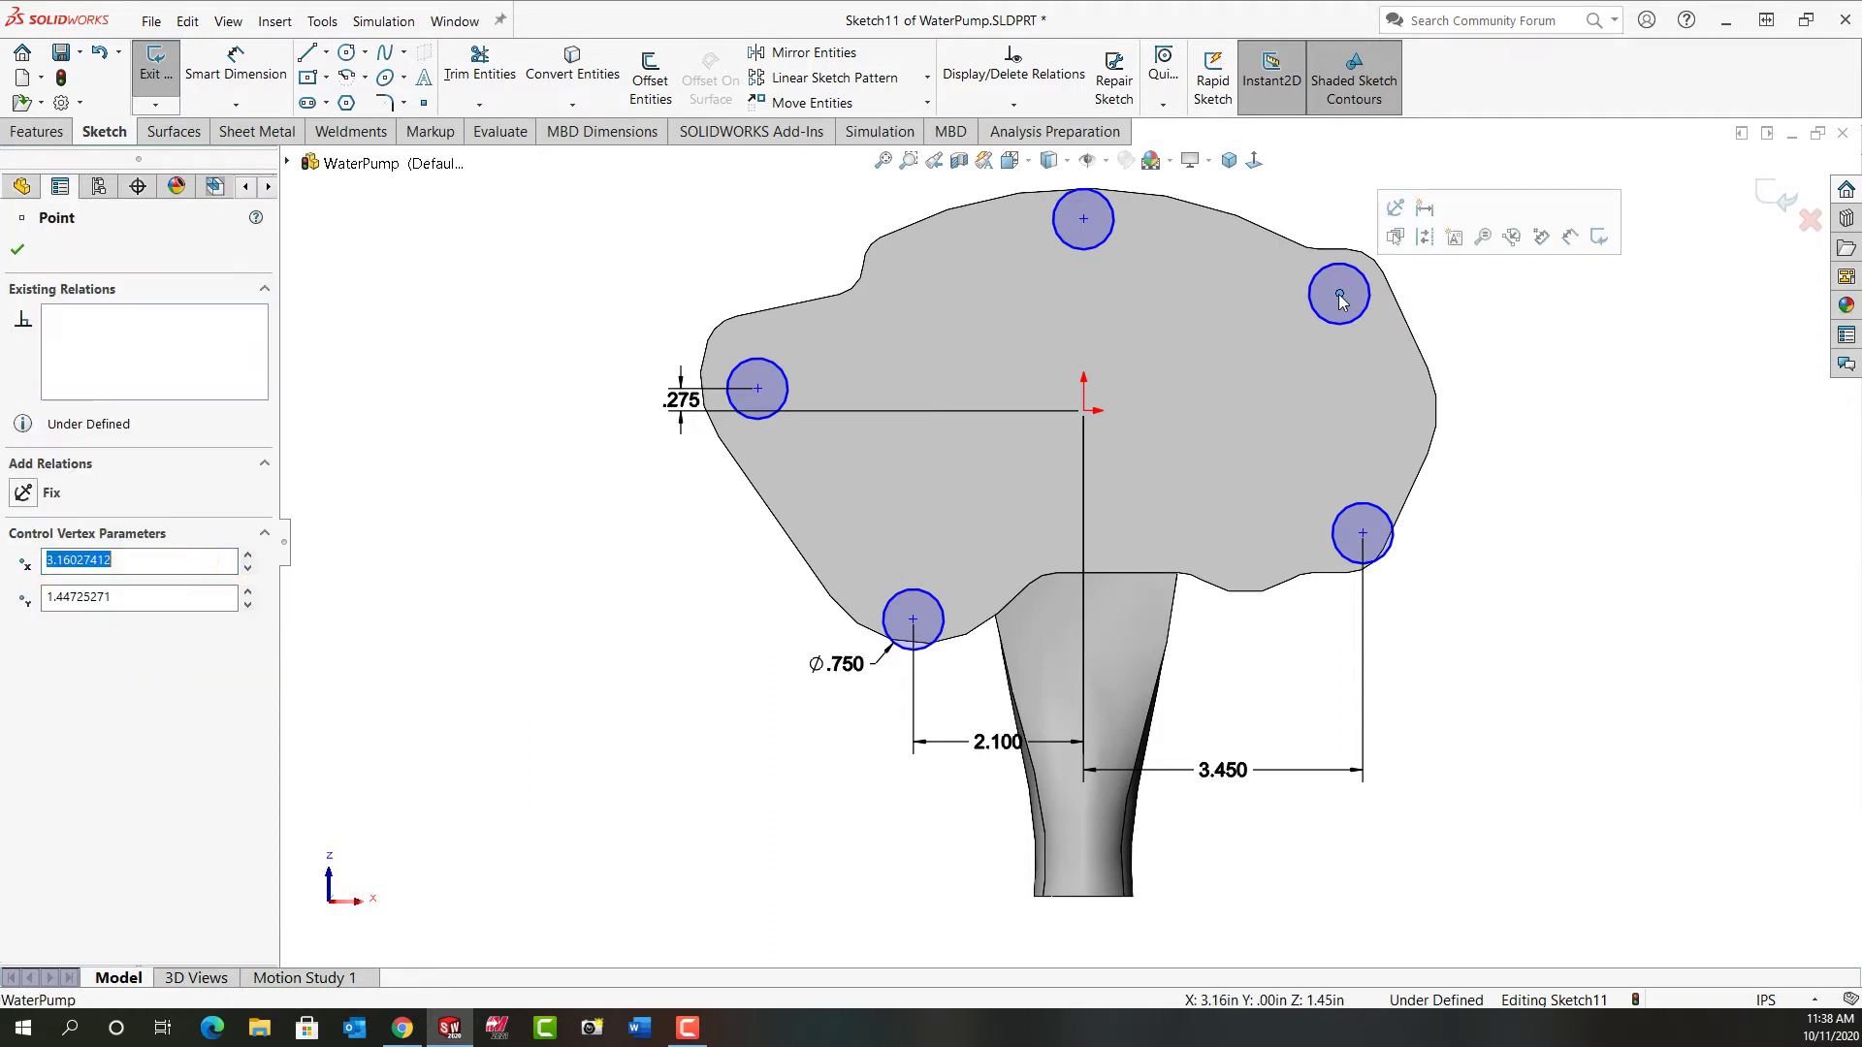
{"action": "left_click", "coordinate": [1363, 534], "text": "ctrl"}
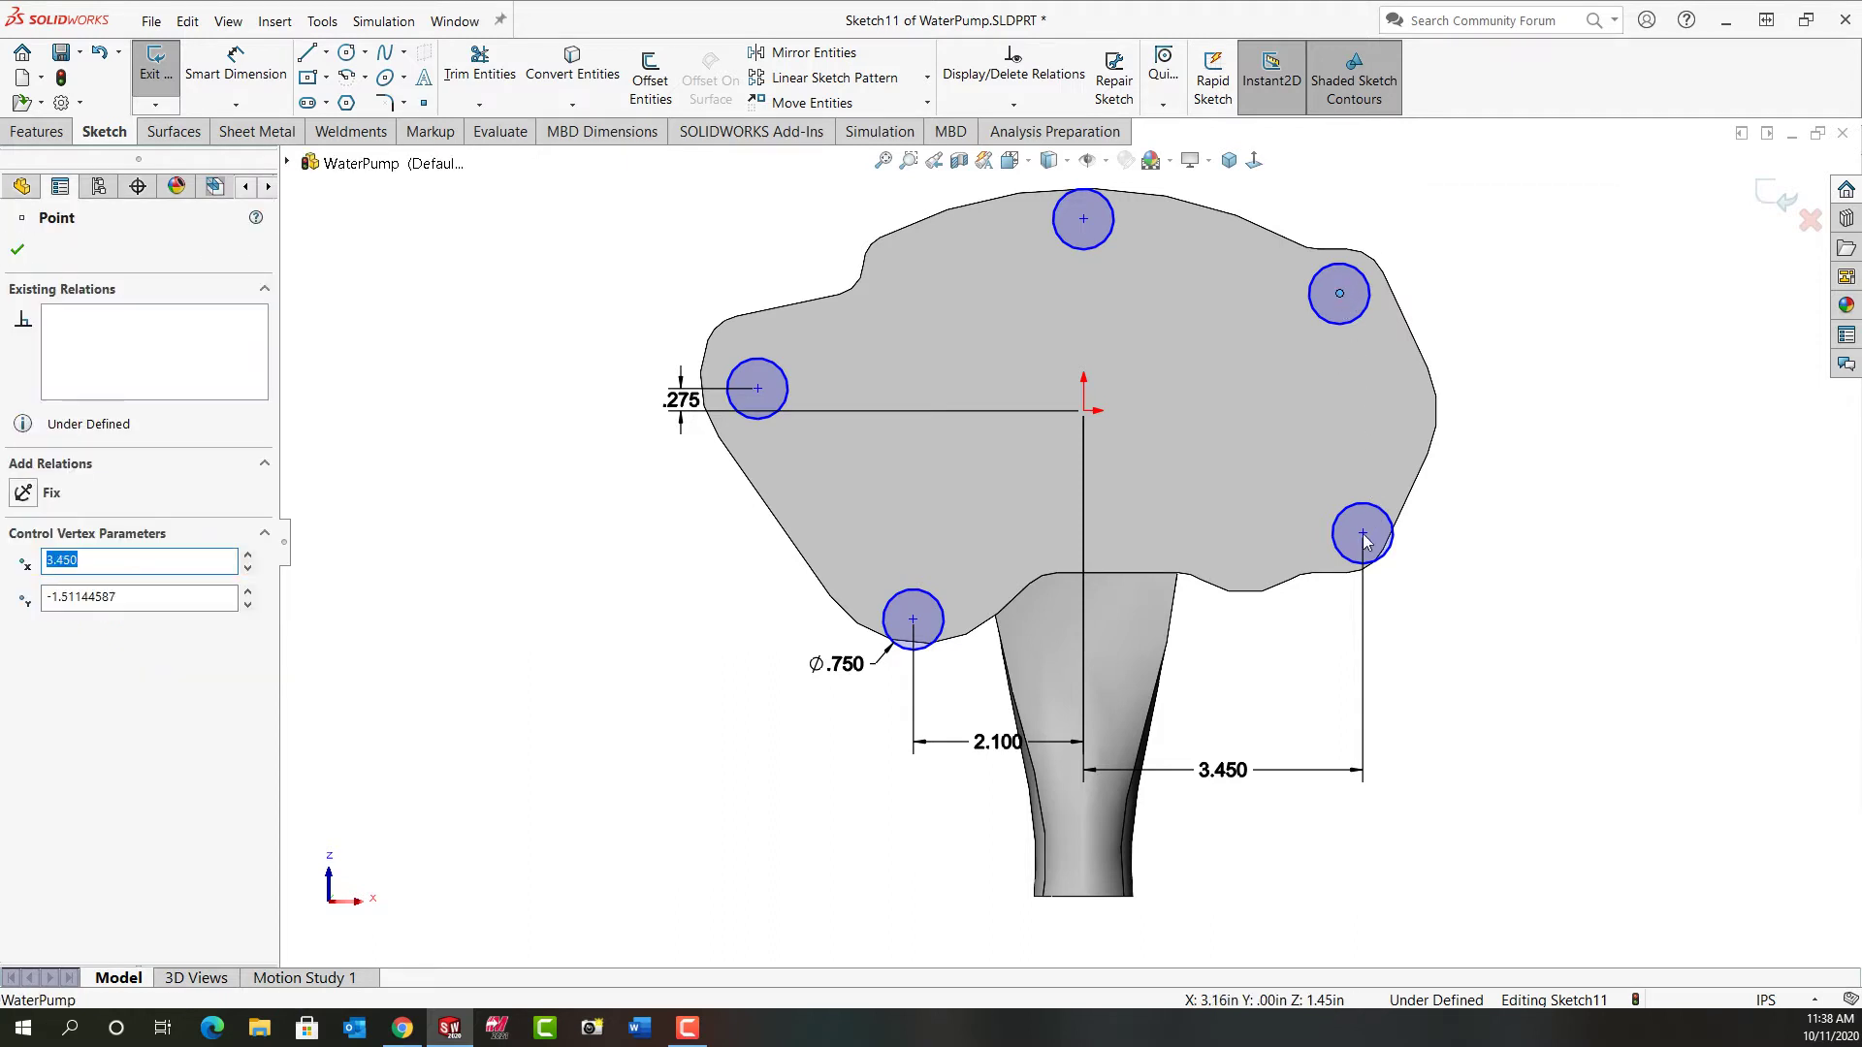
{"action": "left_click", "coordinate": [1449, 447]}
{"action": "left_click", "coordinate": [1445, 572]}
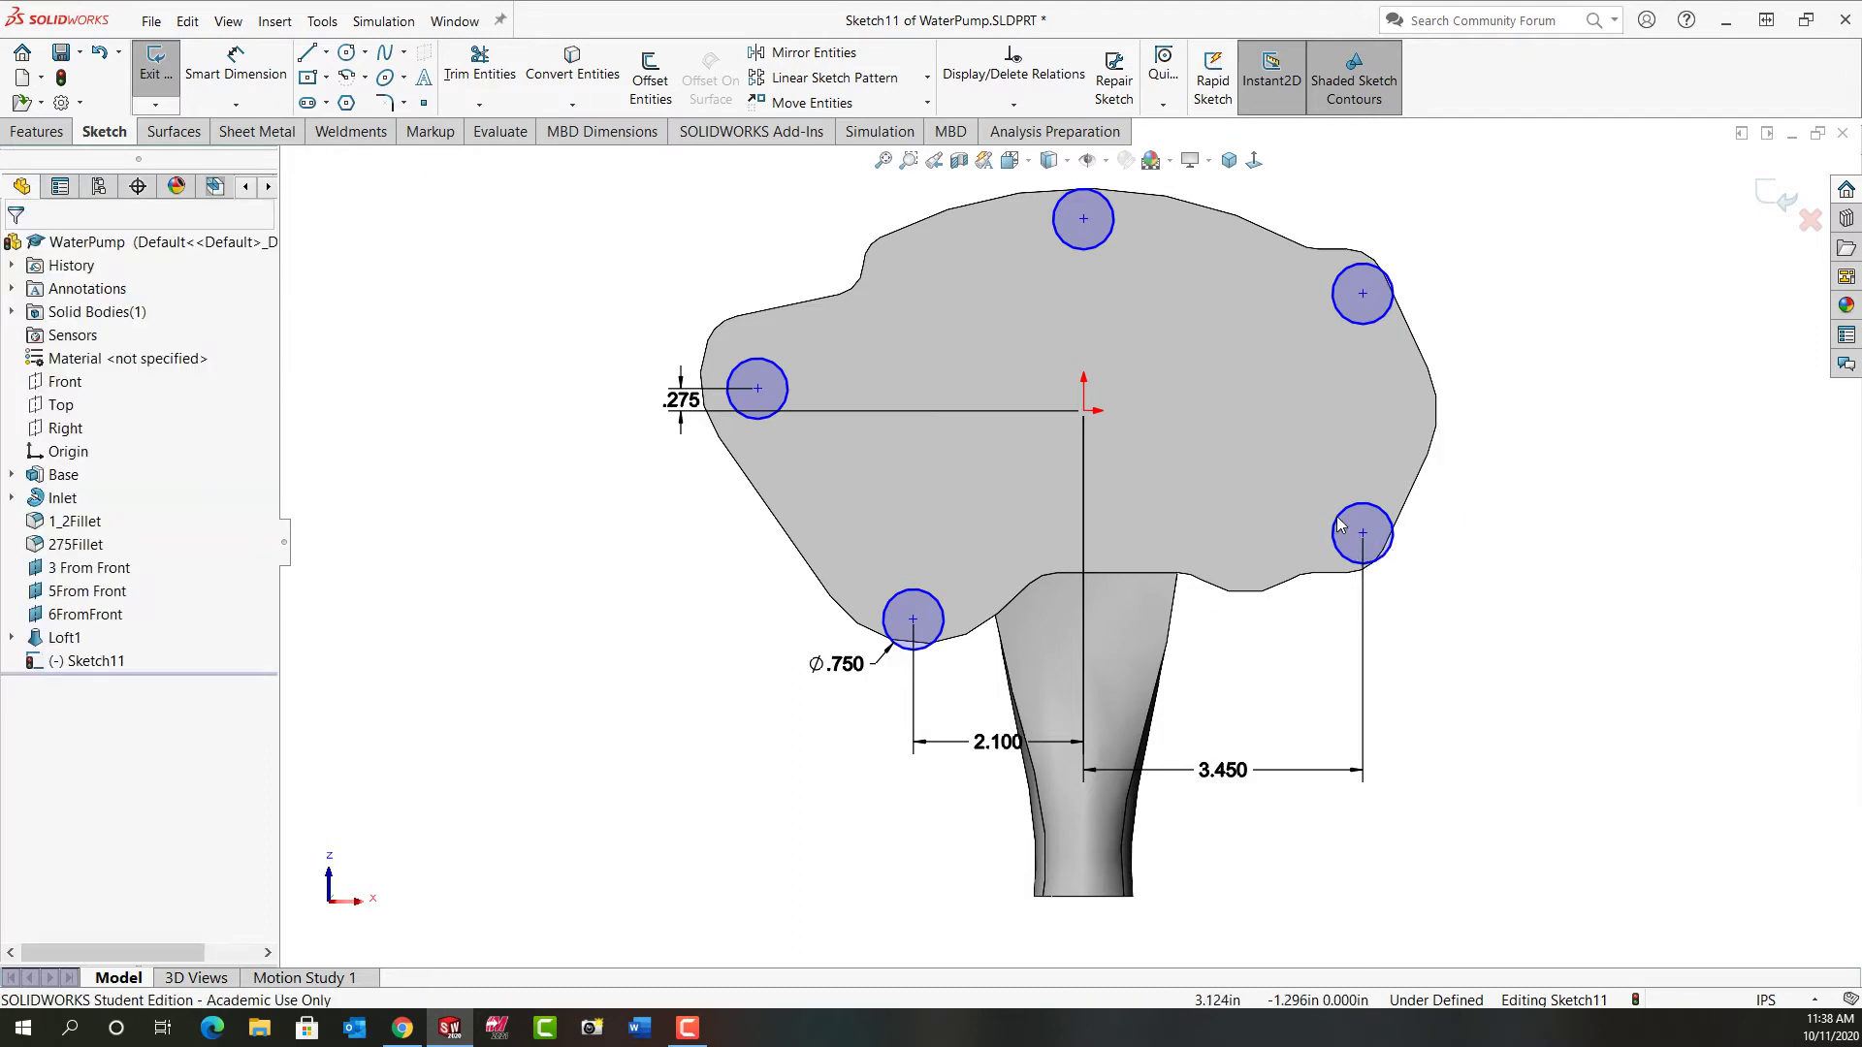
Step: Move the two right-hand circles vertically toward each other, placing the upper one's center about 1.38 in above the origin
{"action": "left_click_drag", "start_coordinate": [1360, 535], "coordinate": [1329, 525]}
{"action": "left_click_drag", "start_coordinate": [1361, 293], "coordinate": [1340, 319]}
{"action": "left_click", "coordinate": [1337, 318]}
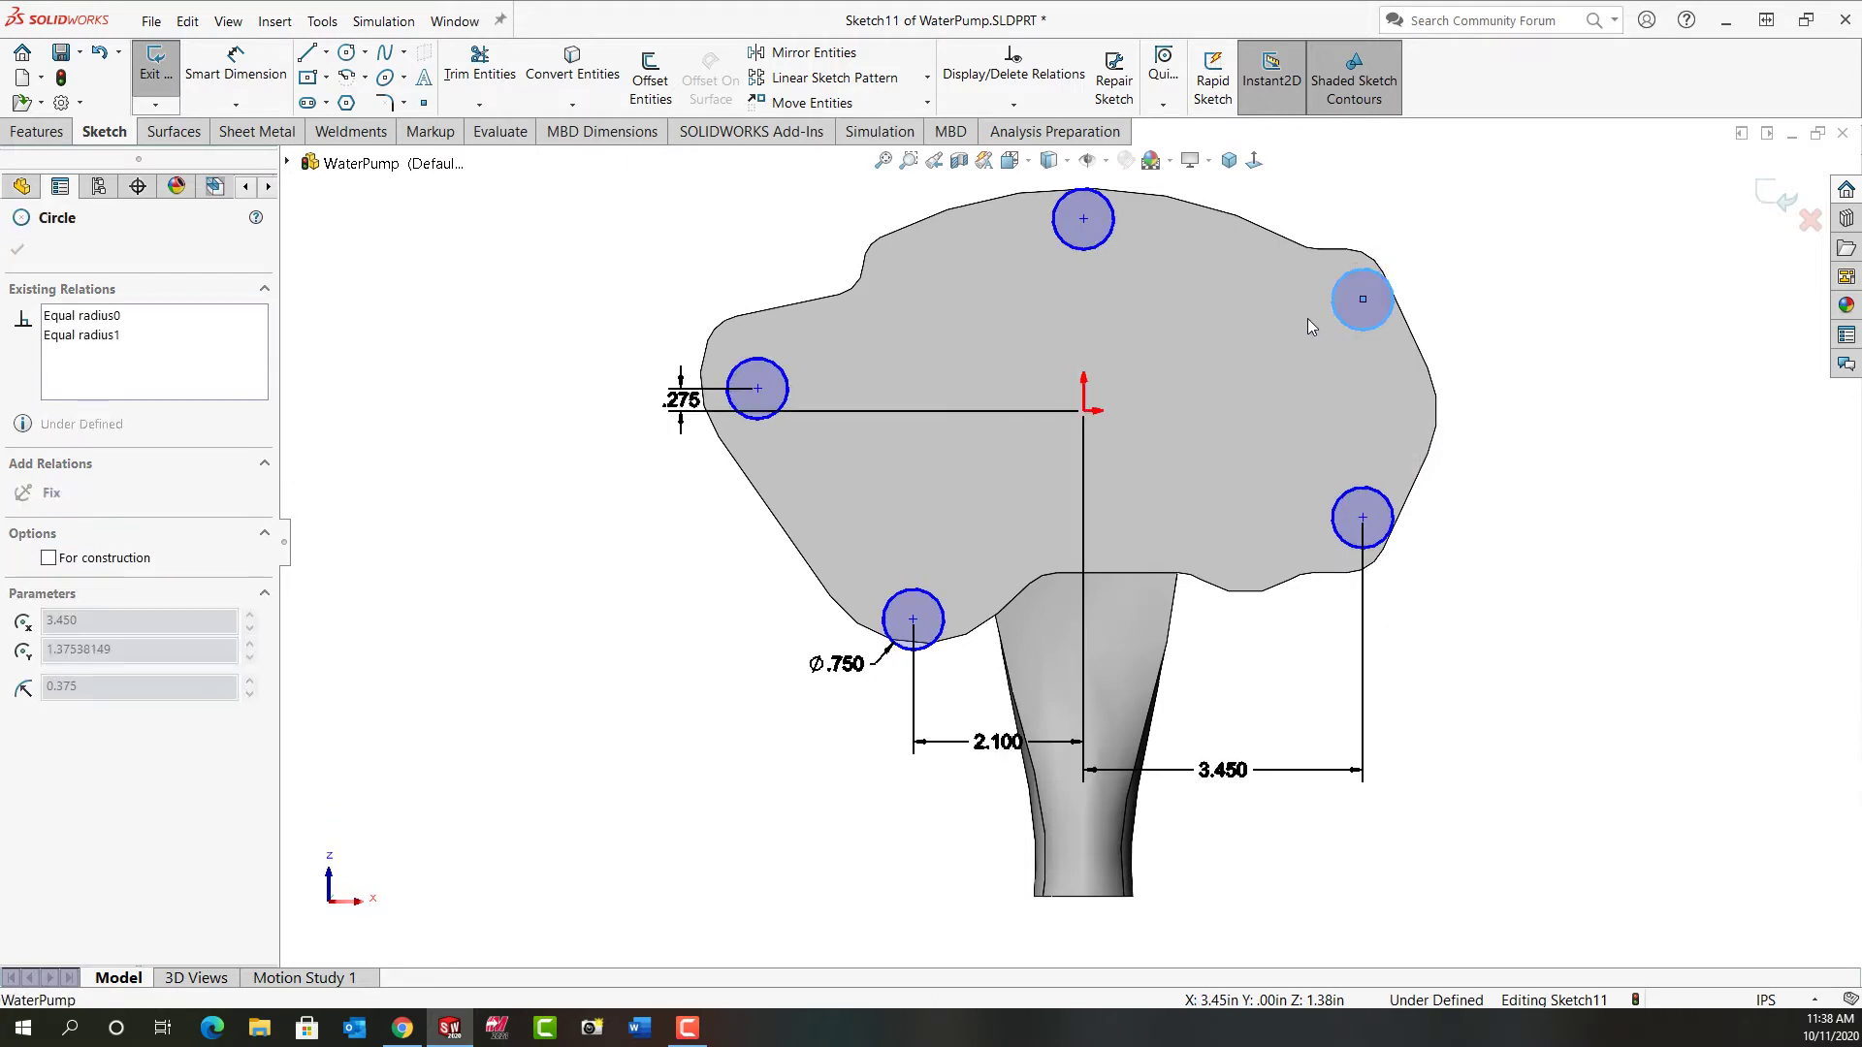
{"action": "left_click", "coordinate": [1405, 586]}
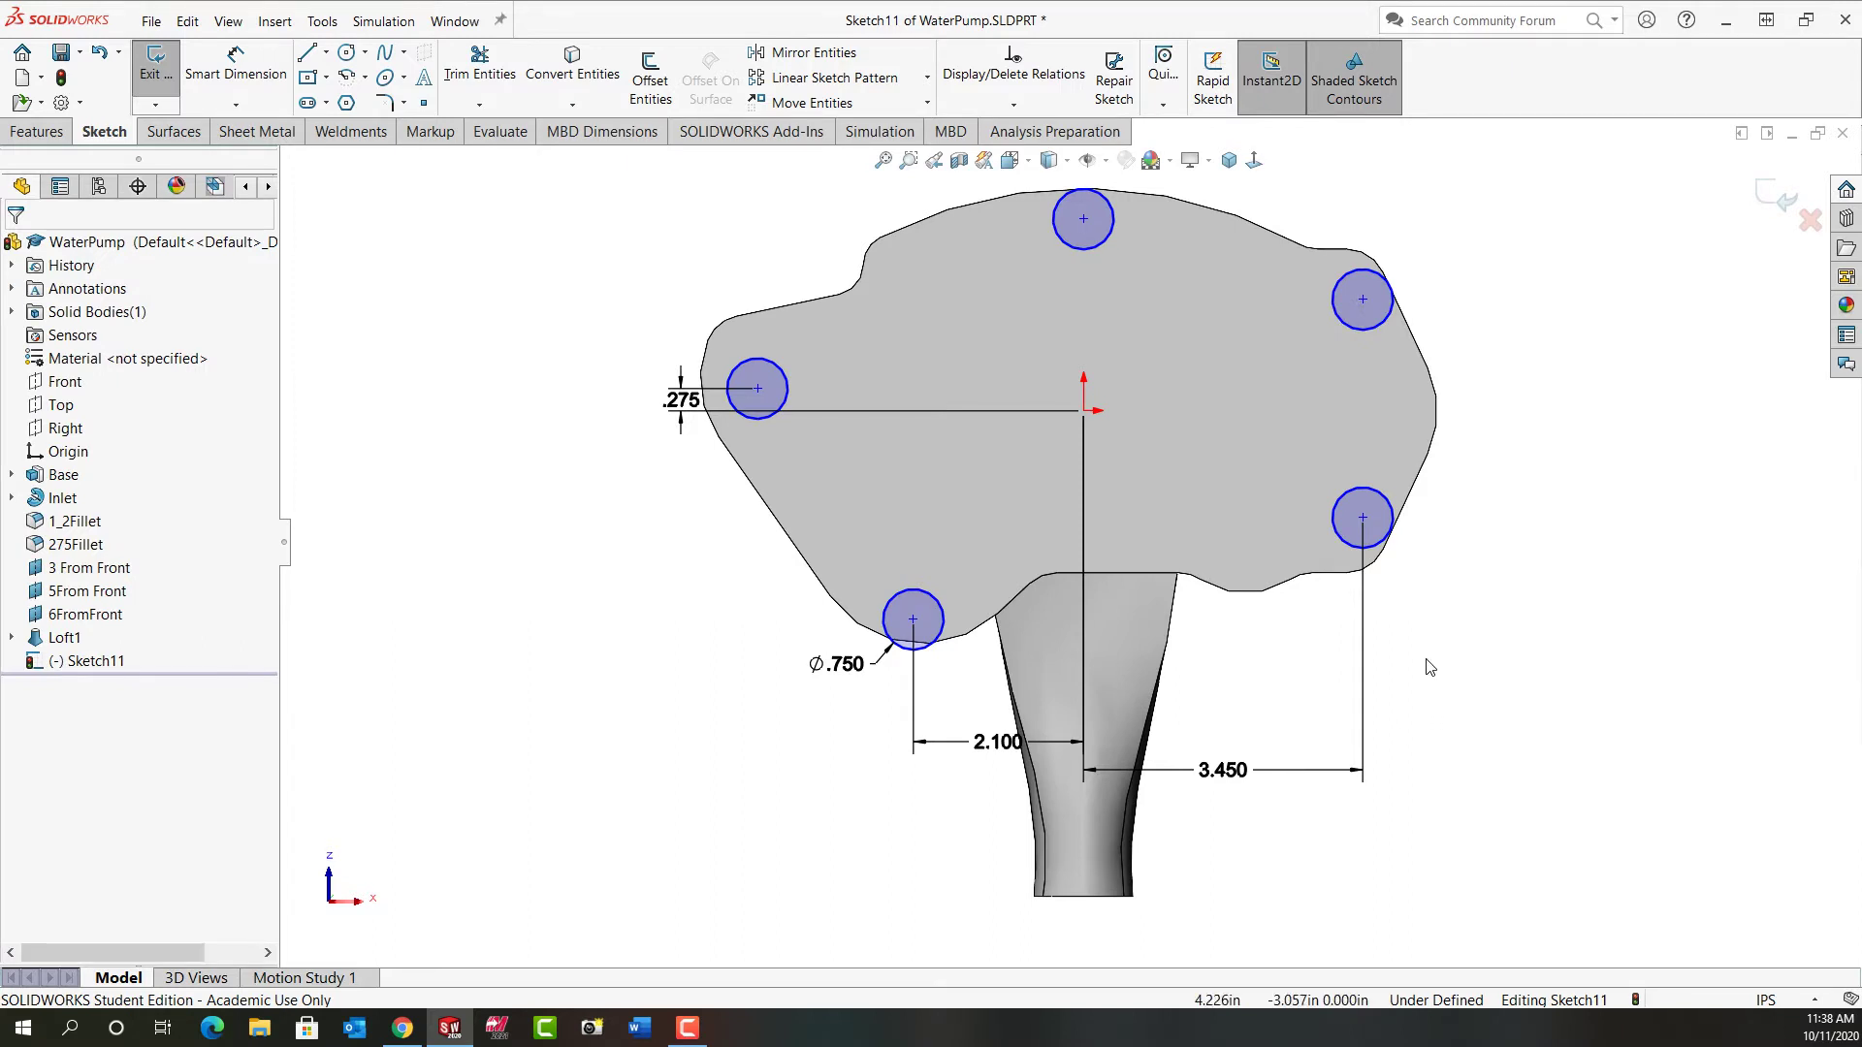
Step: Move the lower-right circle down so its center is about 1.6 in below the origin, and select the circle
{"action": "scroll", "coordinate": [1470, 582], "scroll_direction": "down", "scroll_amount": 3}
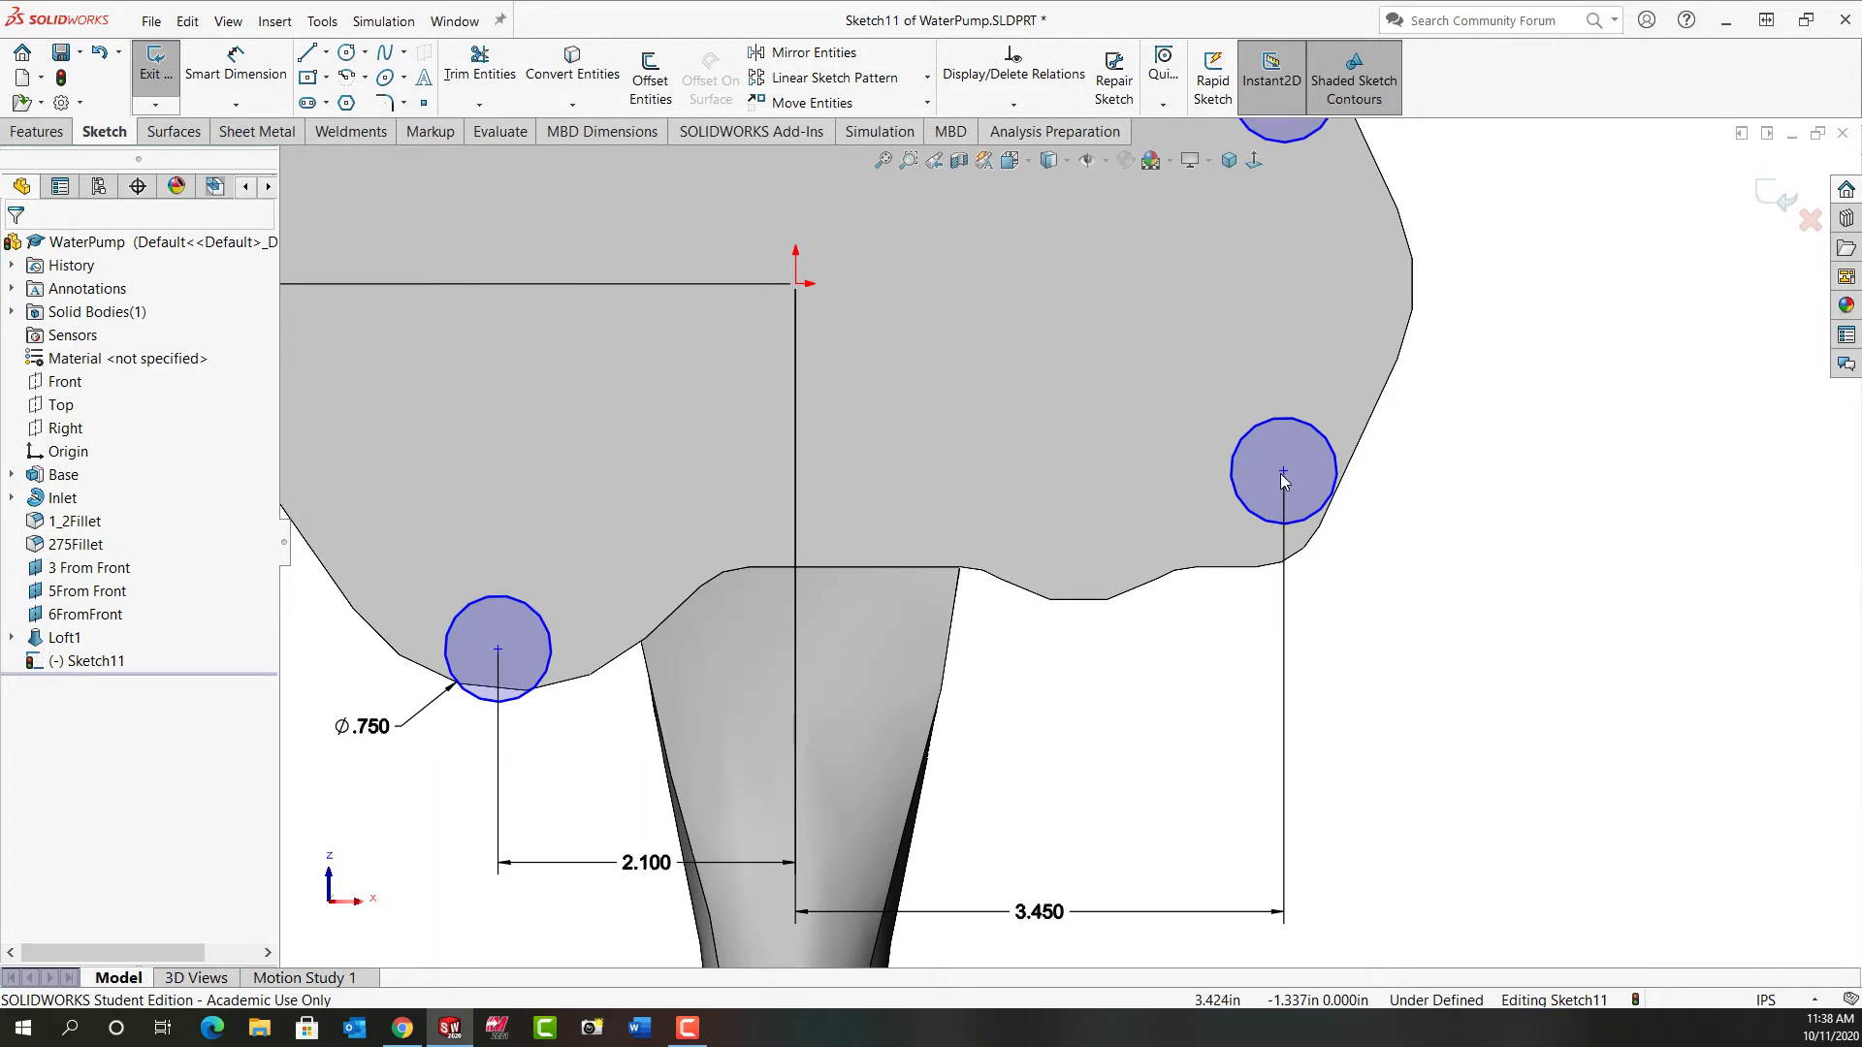
{"action": "left_click_drag", "start_coordinate": [1283, 474], "coordinate": [1278, 514]}
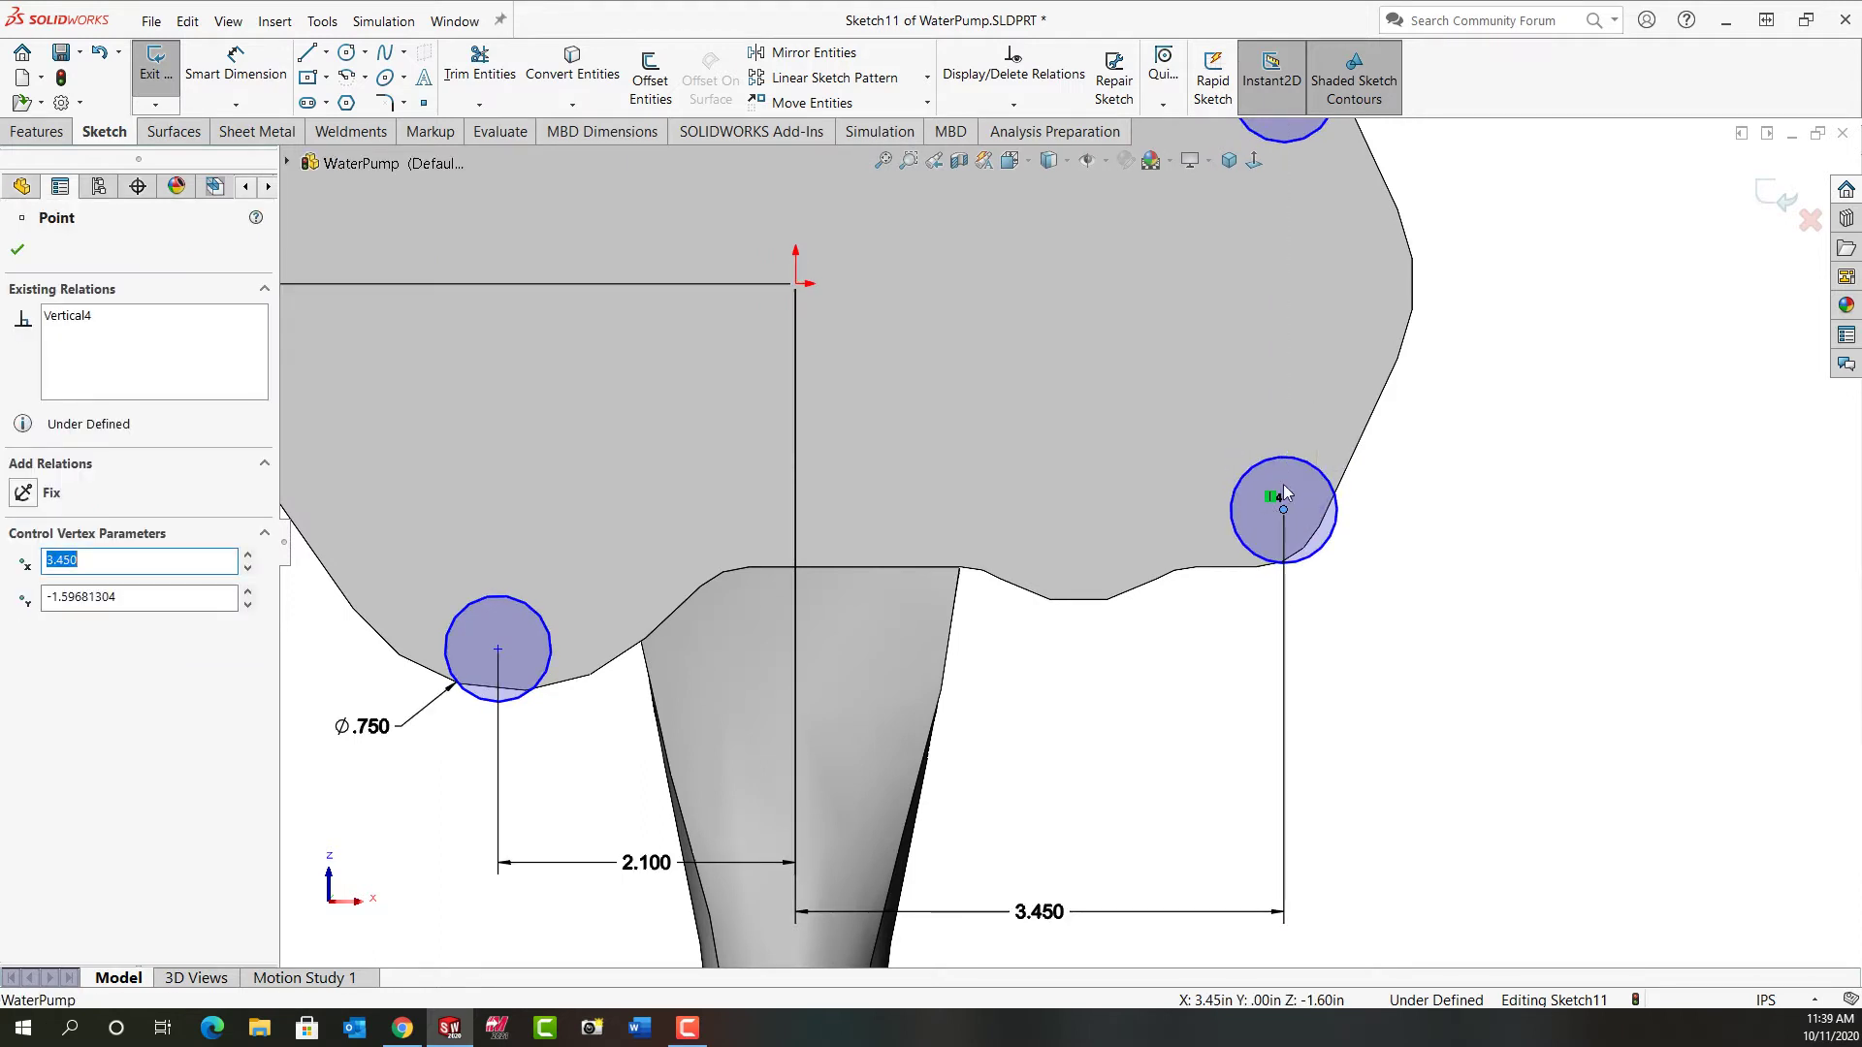
{"action": "left_click", "coordinate": [1318, 562]}
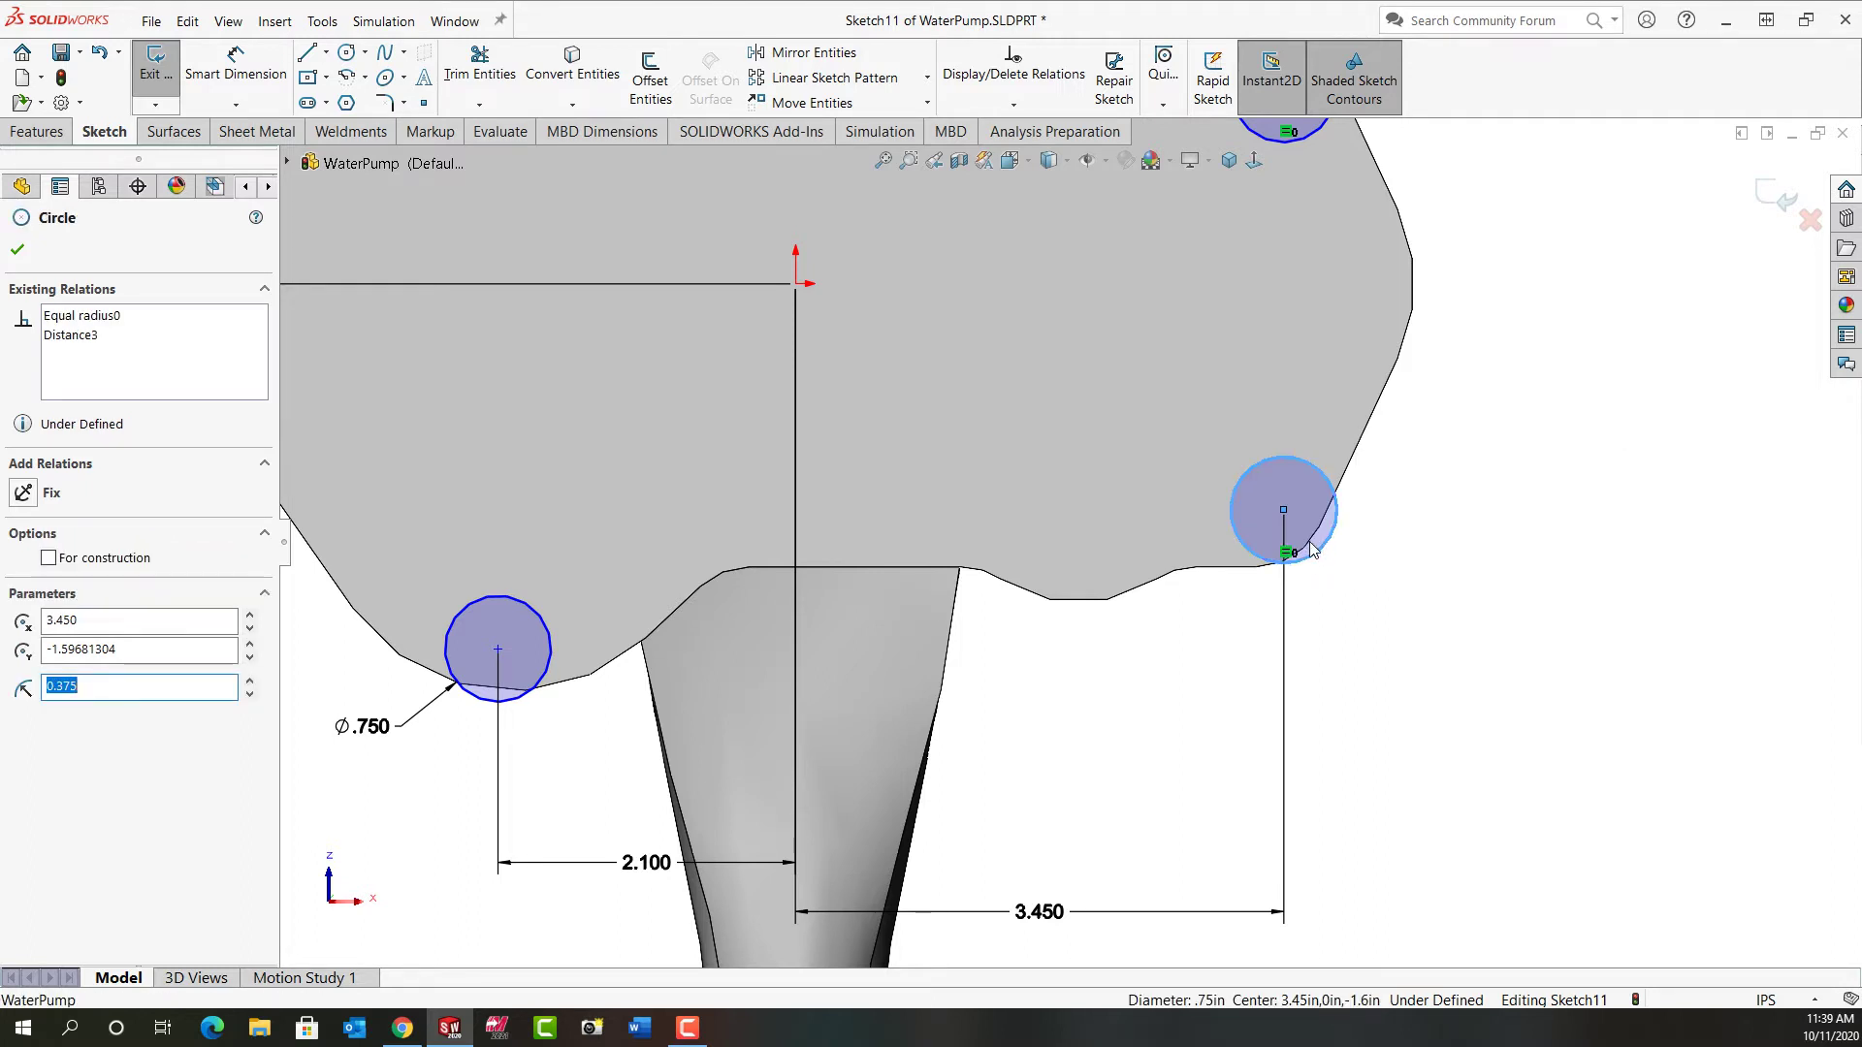
Step: Try to add a Tangent relation between the lower-right circle and the face's lower-right corner edge
{"action": "left_click", "coordinate": [1314, 546], "text": "ctrl"}
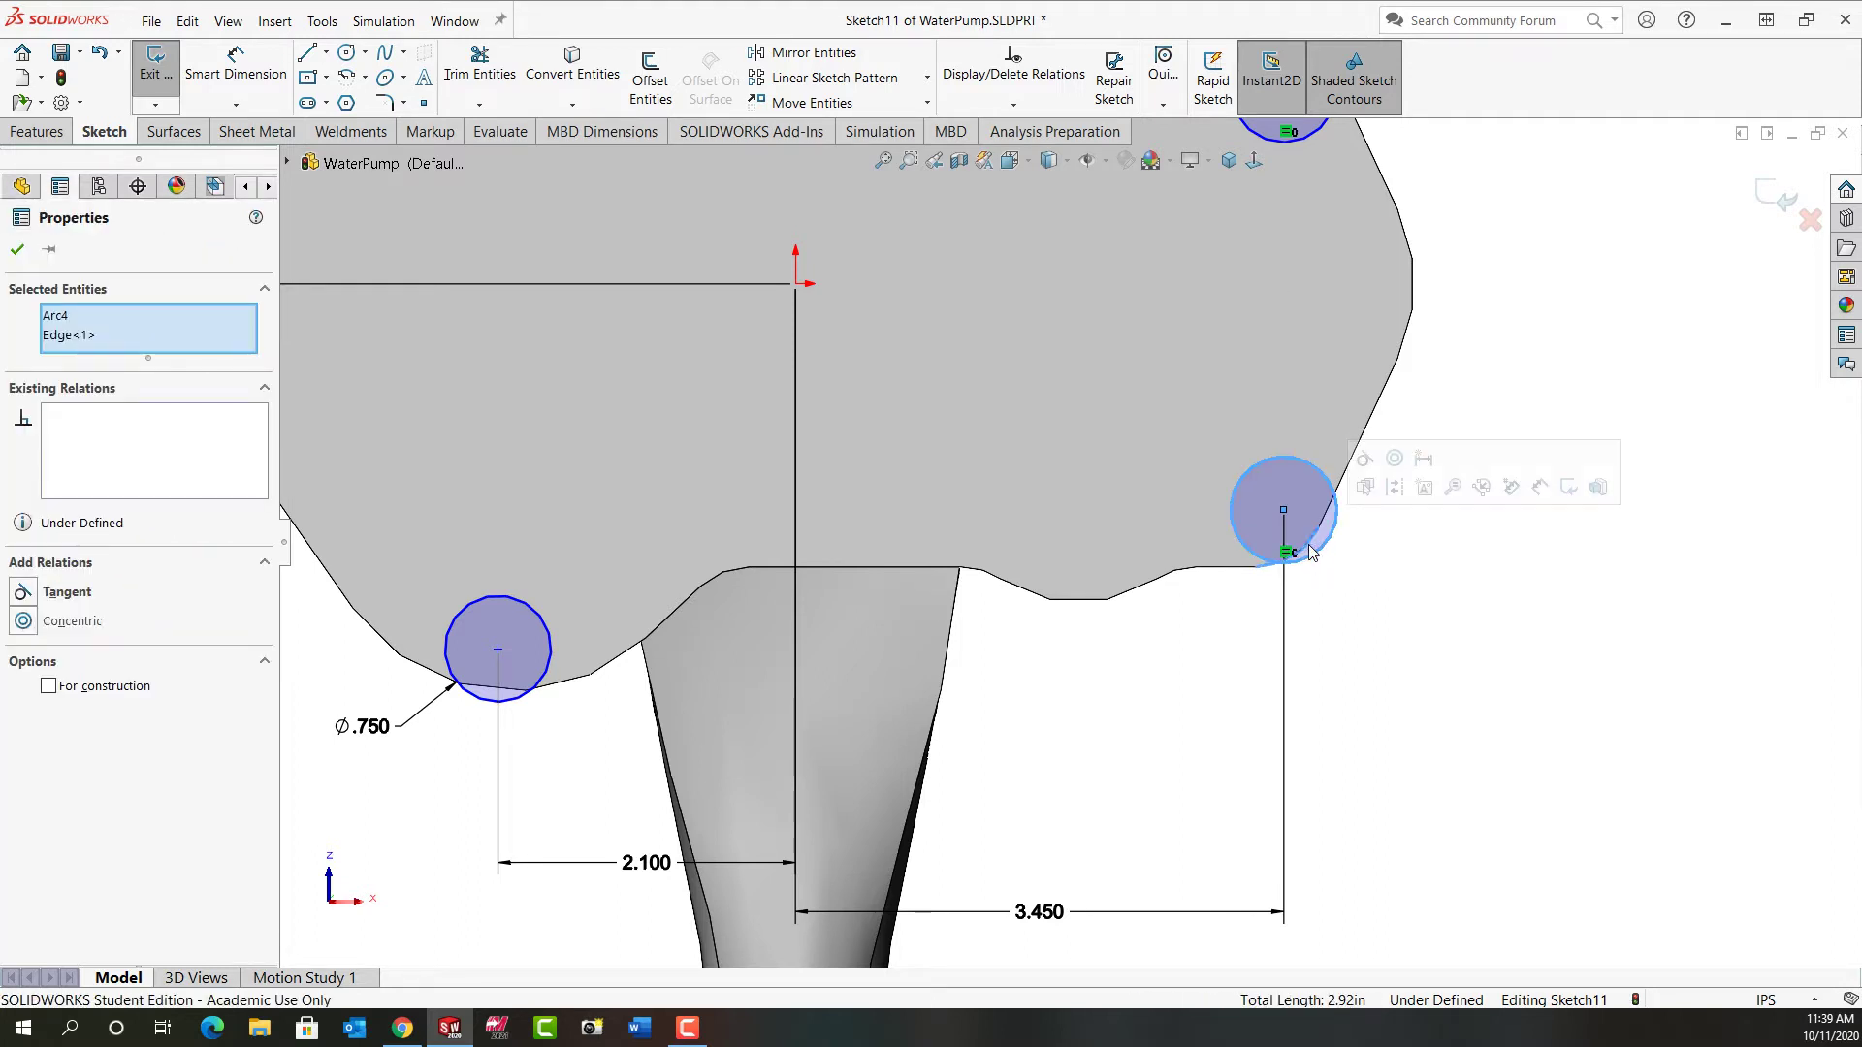
{"action": "left_click", "coordinate": [1366, 464]}
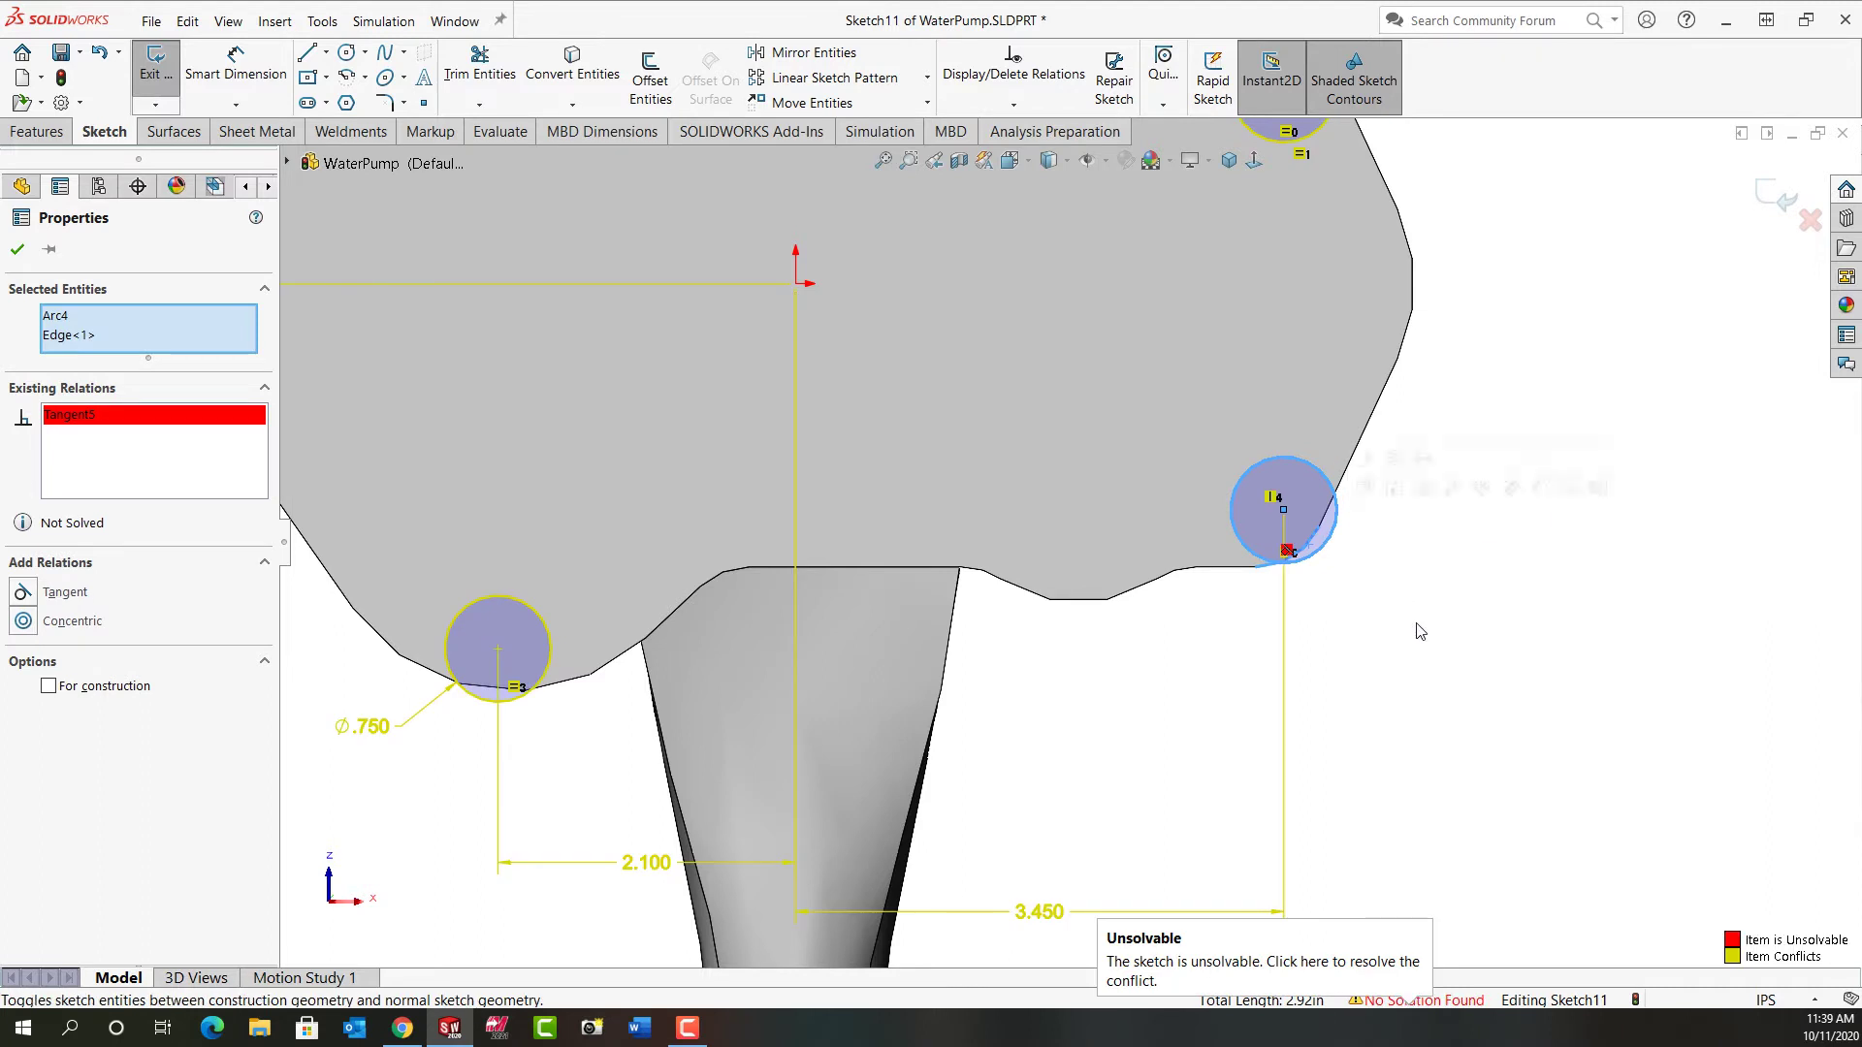
Step: Diagnose the sketch conflict with SketchXpert and review which relation or dimension each proposed solution would delete
{"action": "left_click", "coordinate": [1432, 1007]}
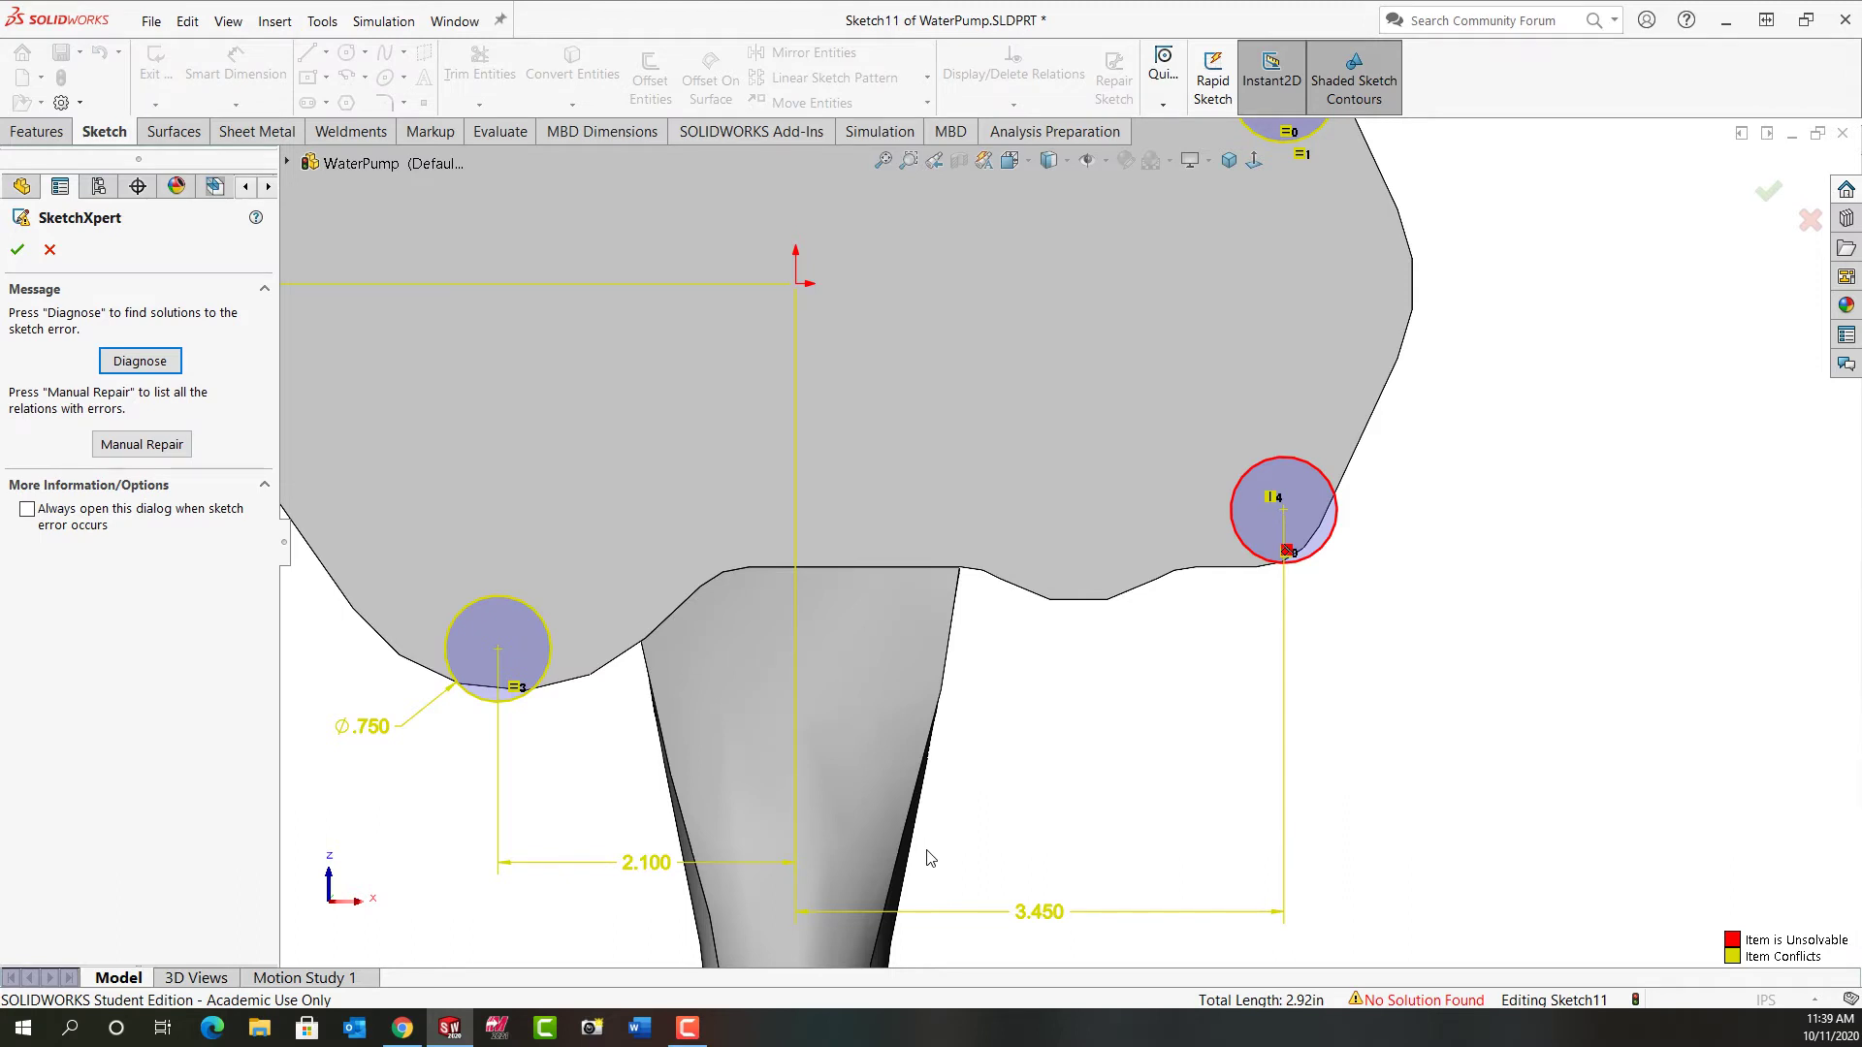
{"action": "left_click", "coordinate": [142, 363]}
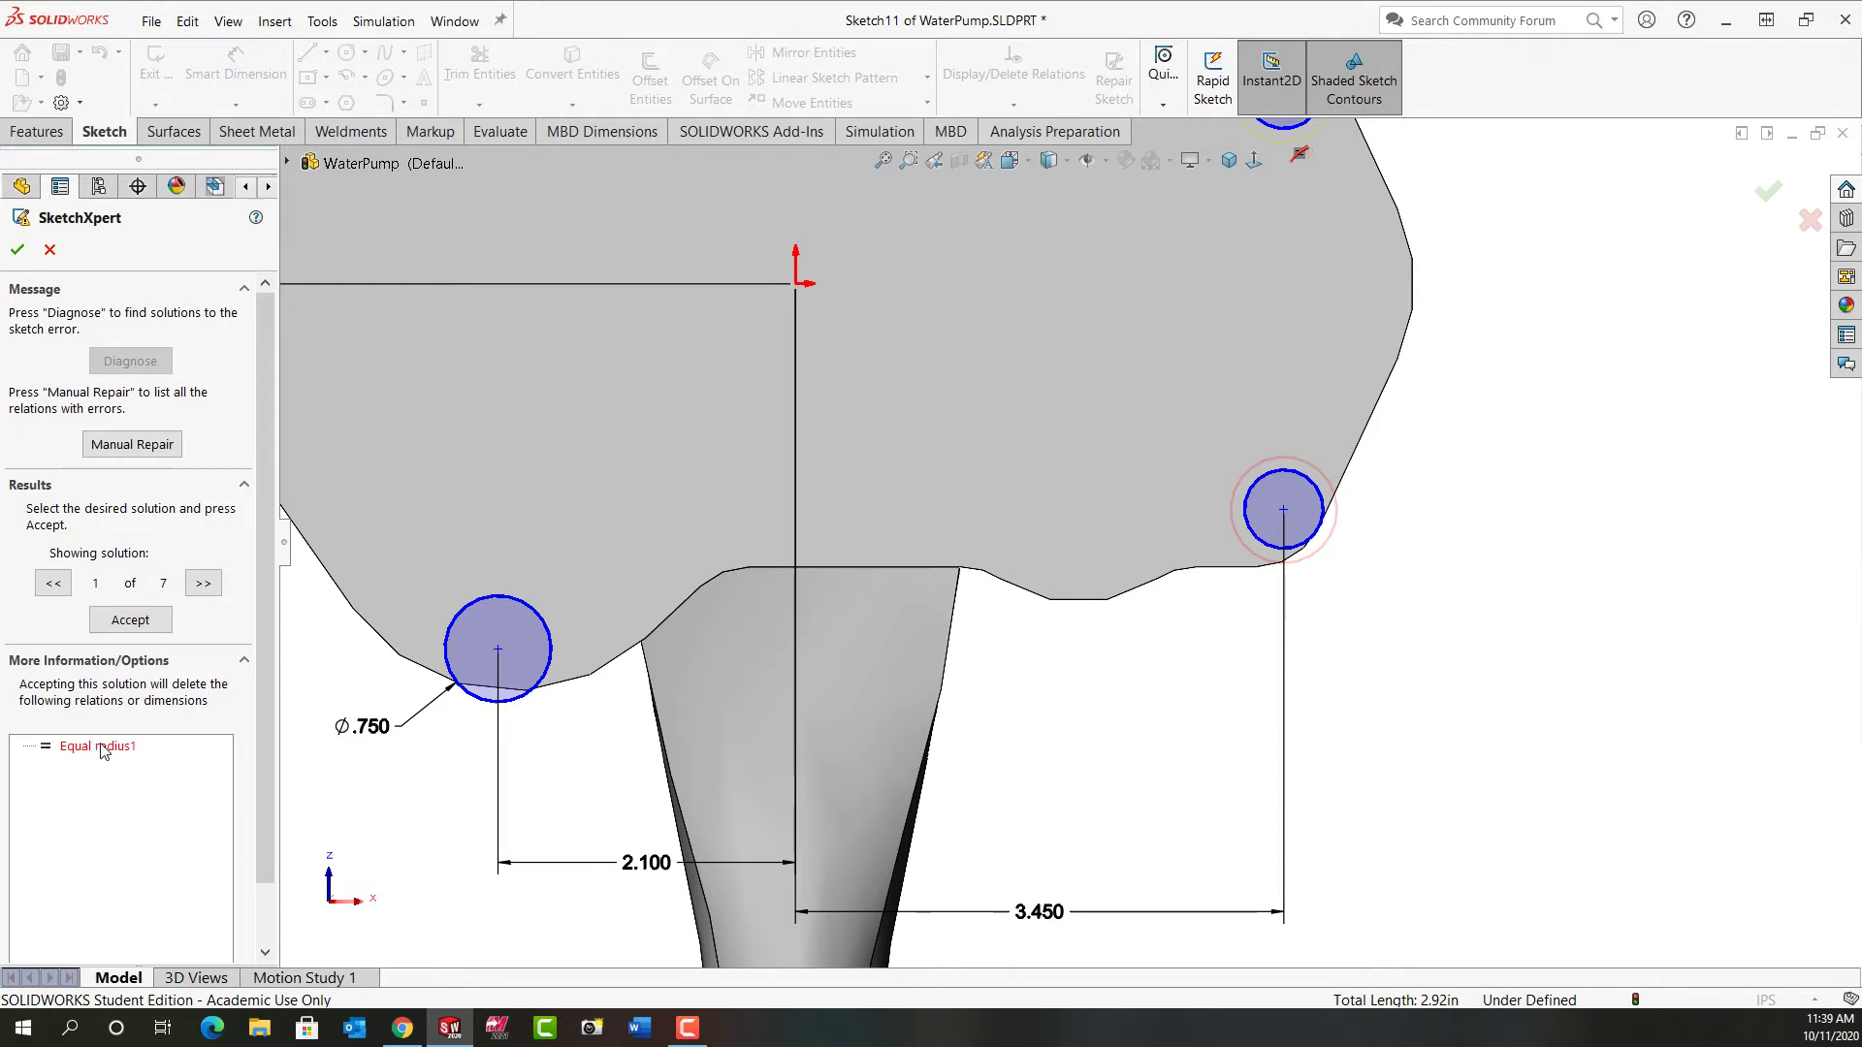
{"action": "left_click", "coordinate": [208, 587]}
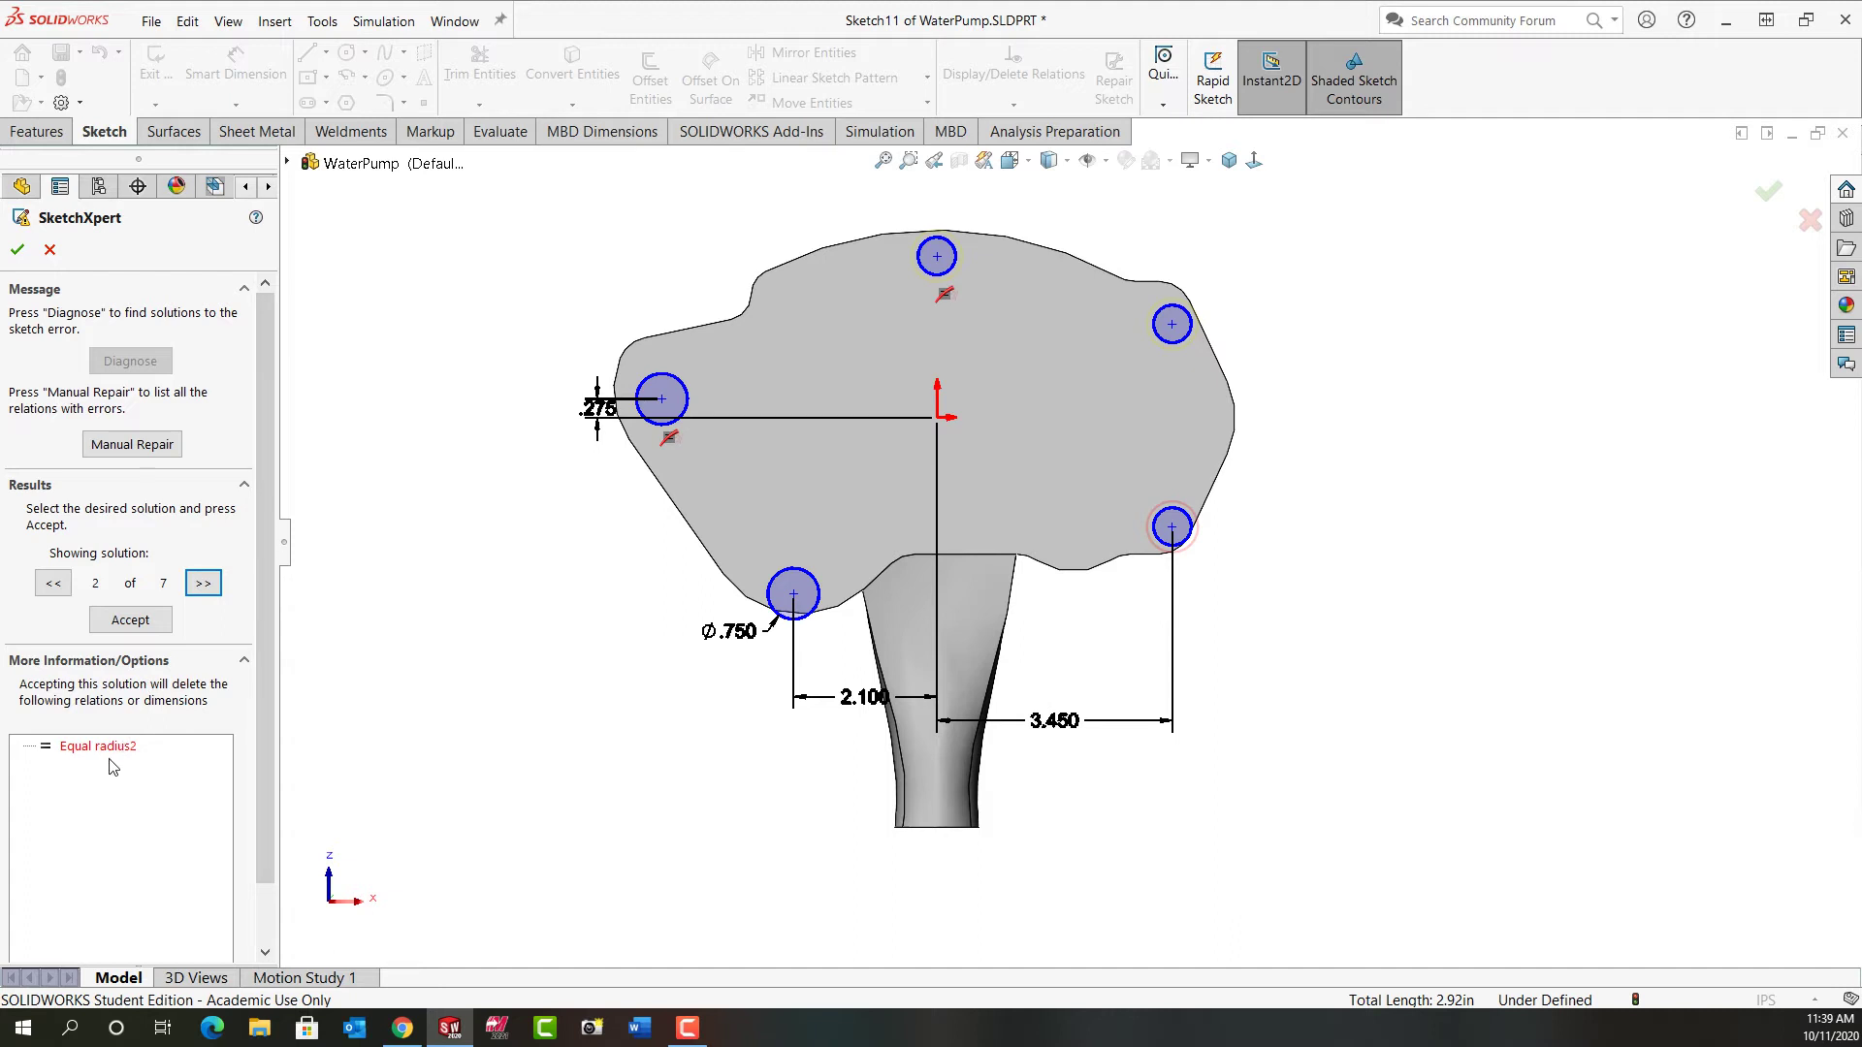
{"action": "left_click", "coordinate": [204, 584]}
{"action": "left_click", "coordinate": [203, 586]}
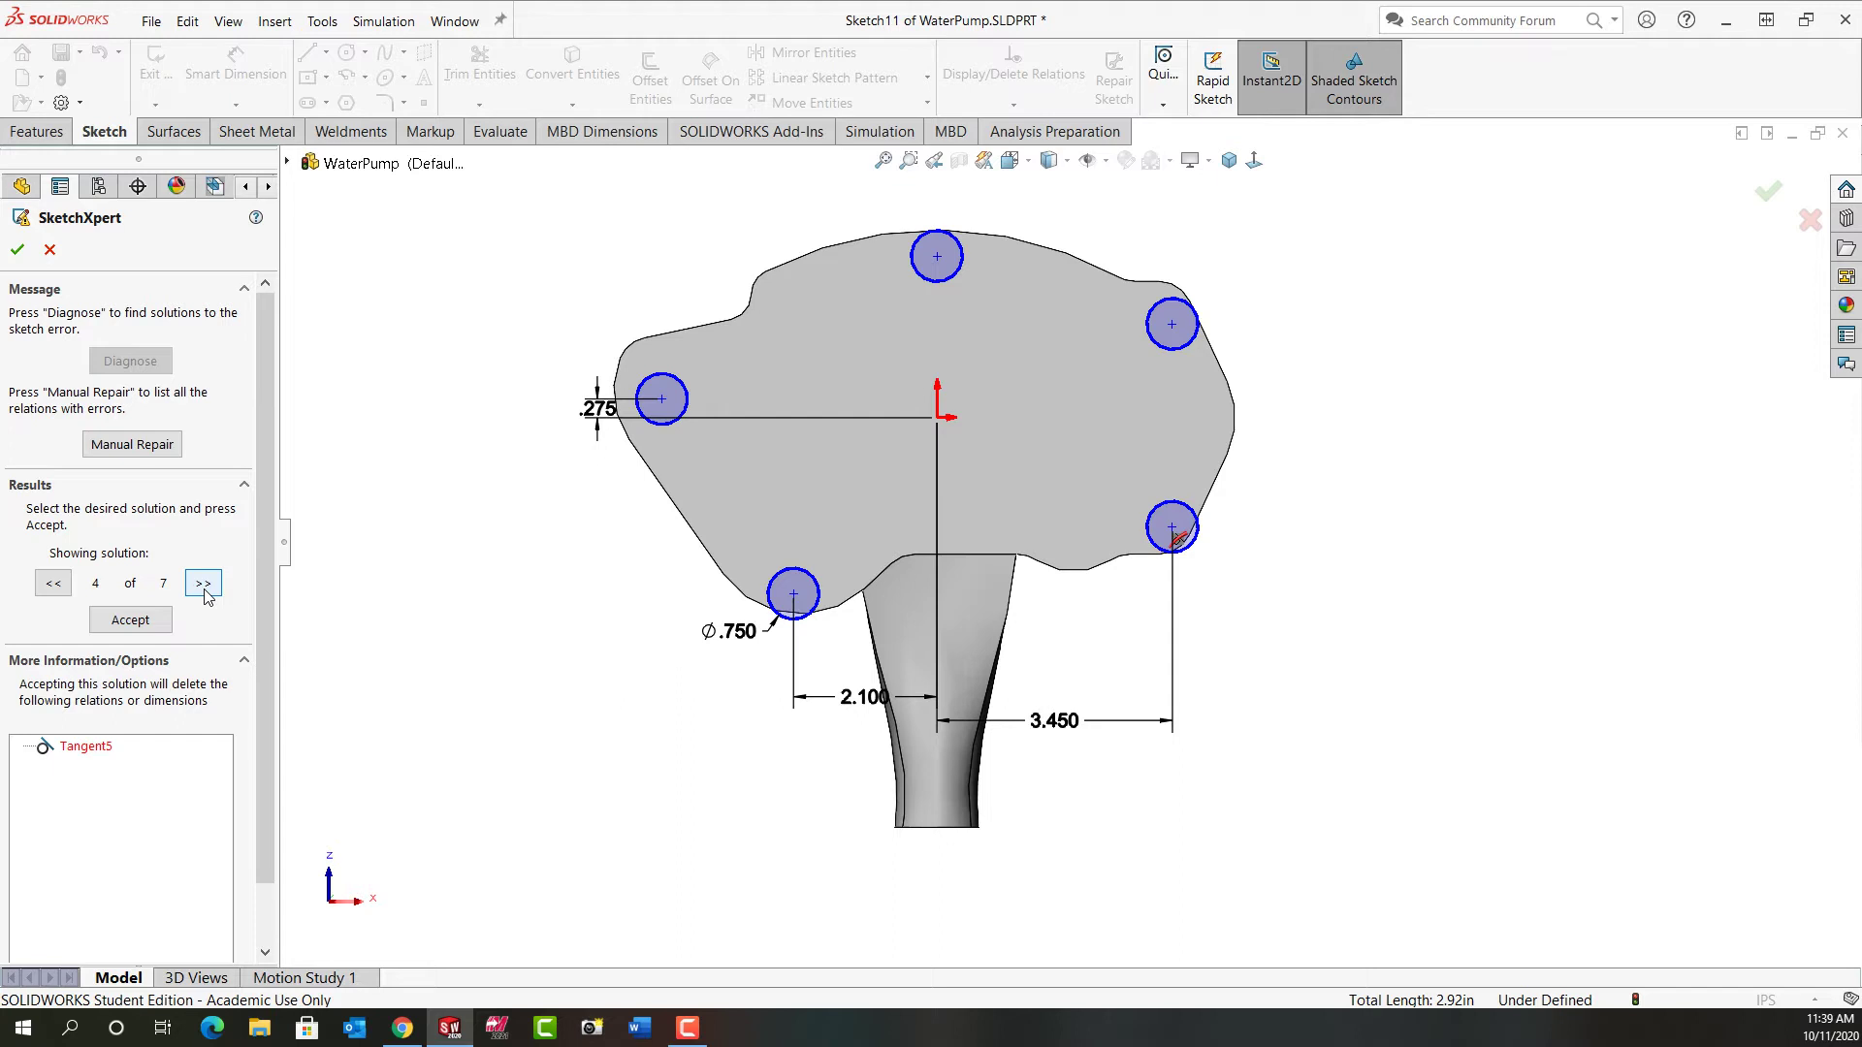
{"action": "left_click", "coordinate": [203, 585]}
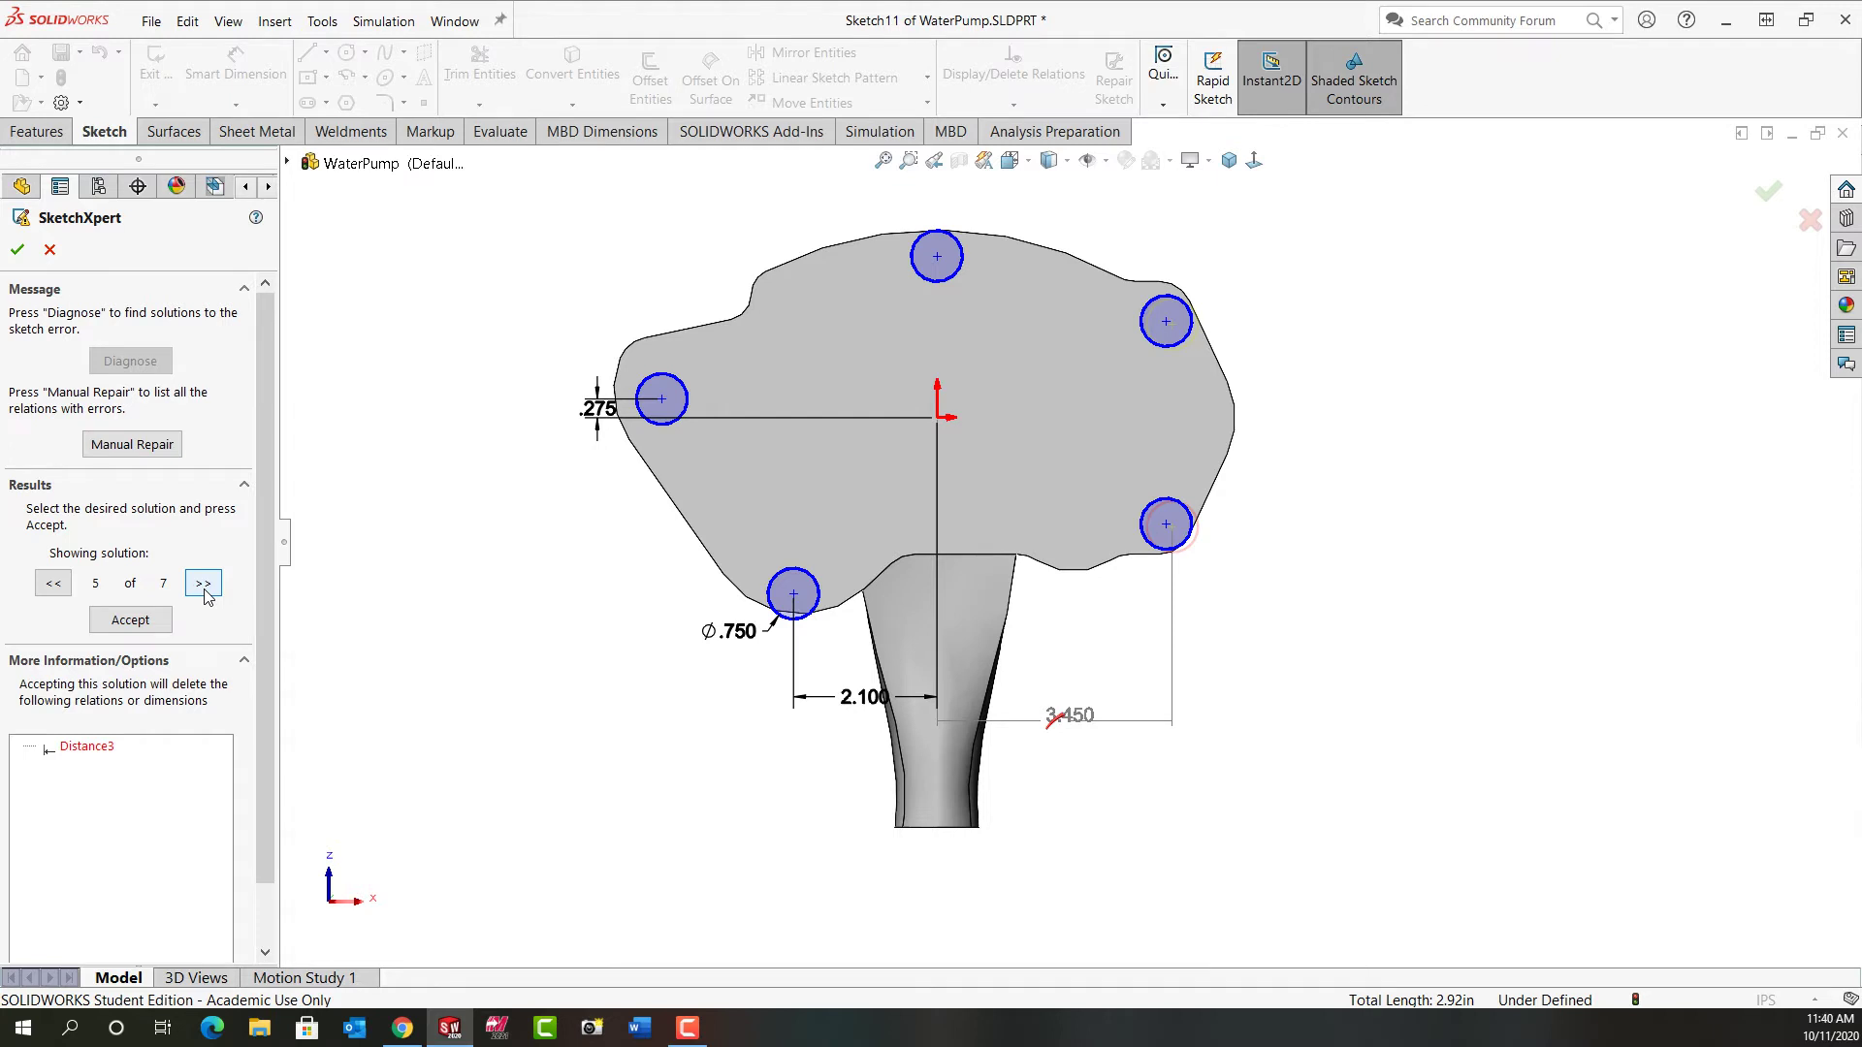
{"action": "left_click", "coordinate": [203, 585]}
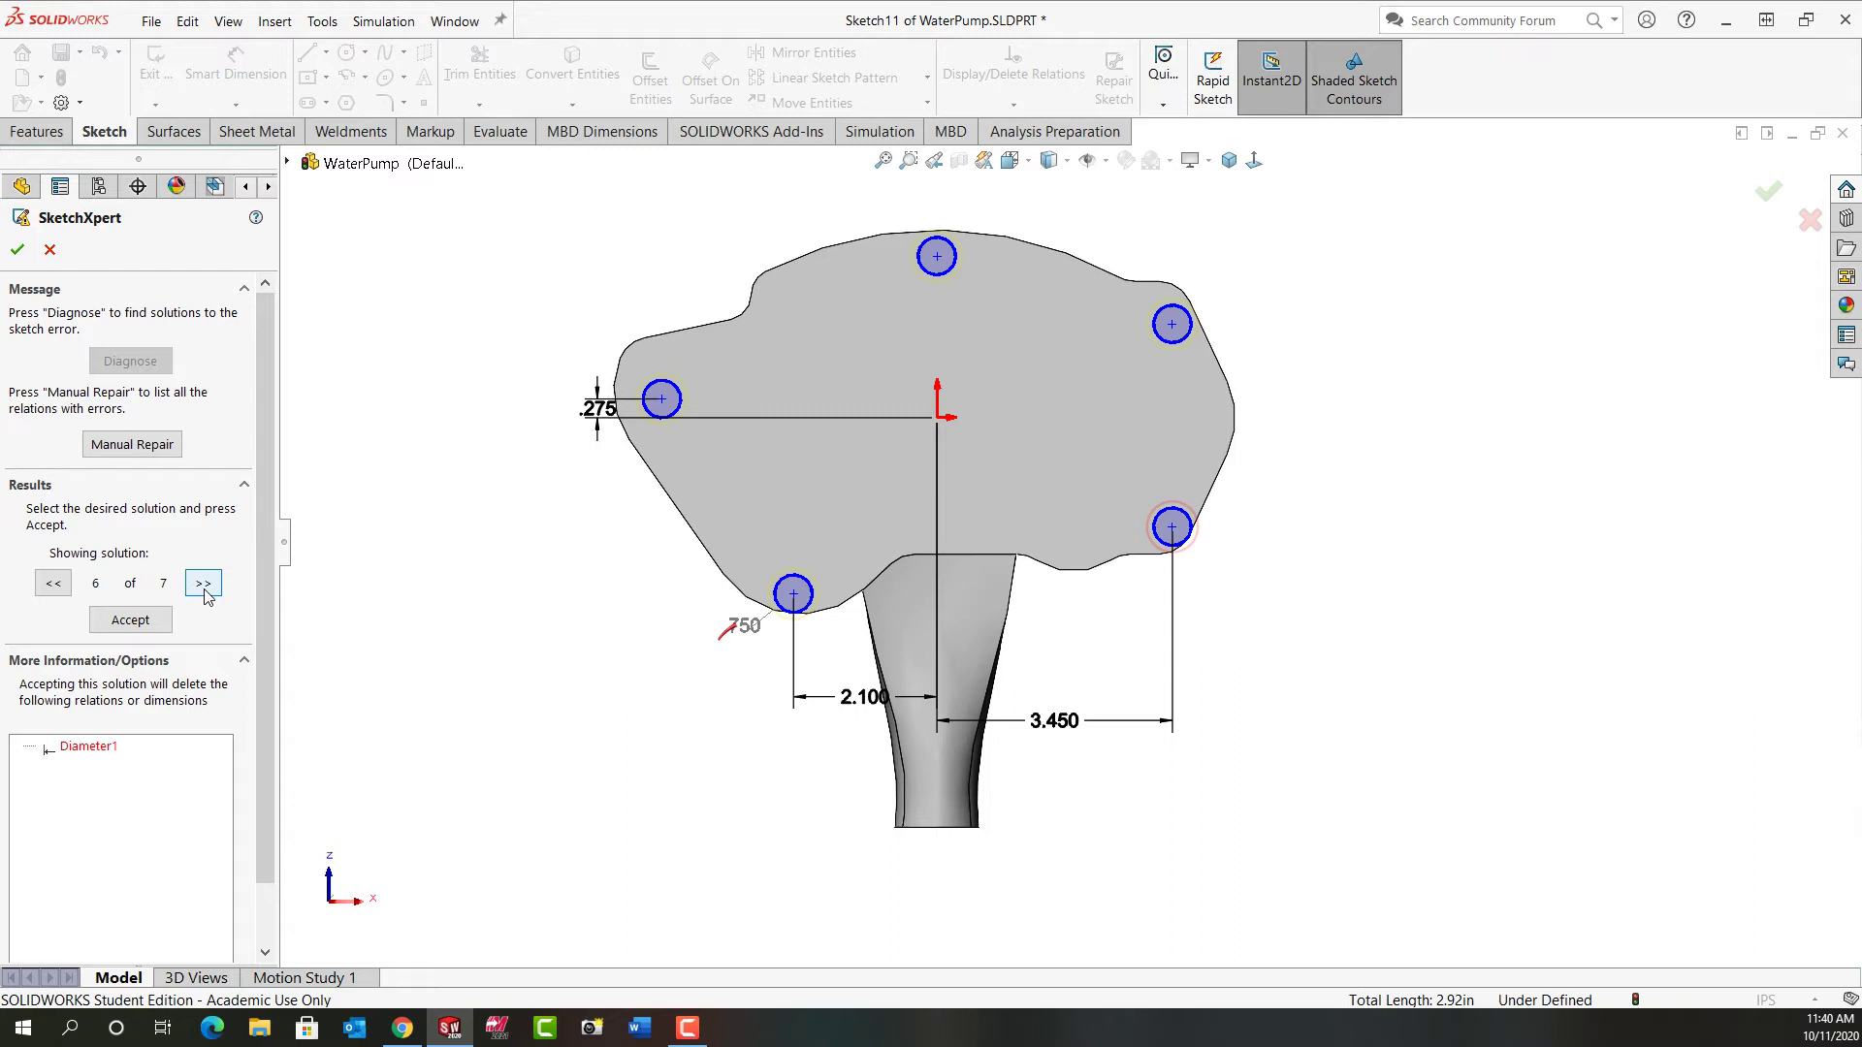
{"action": "left_click", "coordinate": [202, 585]}
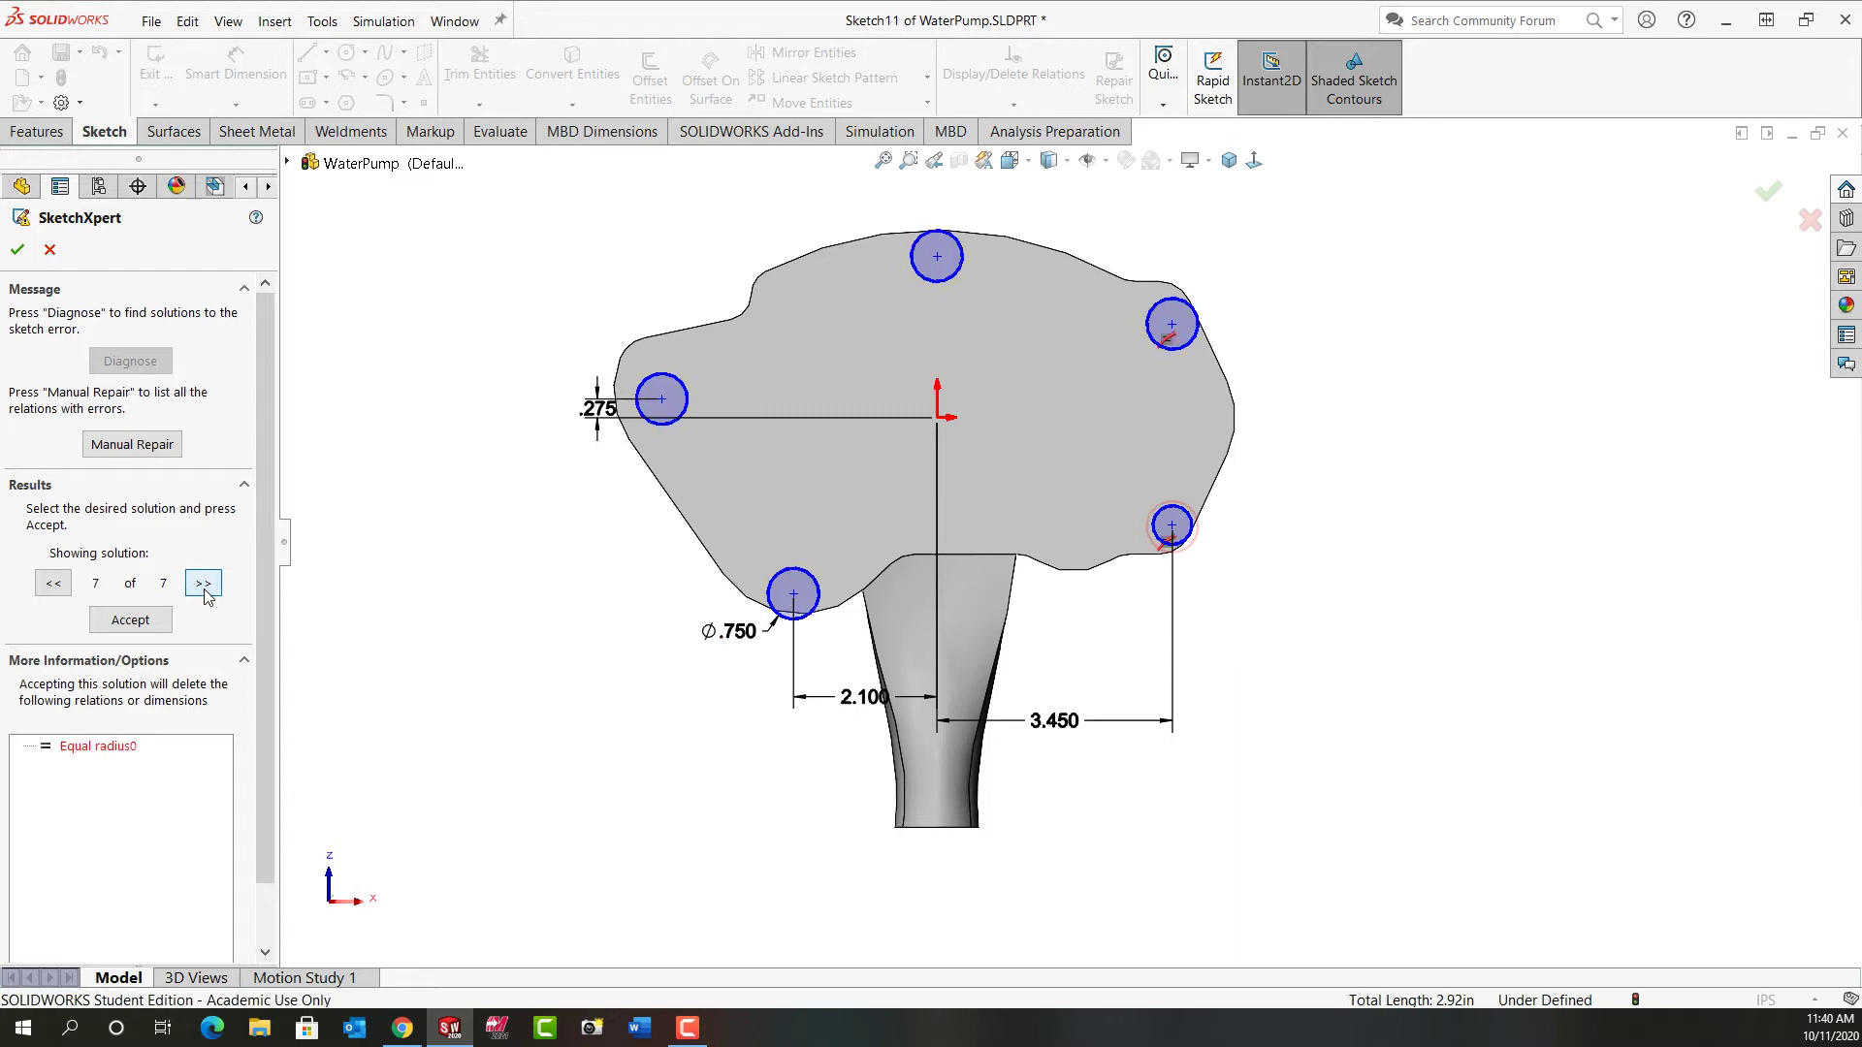
Step: Return to solution 4 in SketchXpert, accept deletion of the Tangent5 relation, and close the repair
{"action": "left_click", "coordinate": [54, 583]}
{"action": "left_click", "coordinate": [54, 584]}
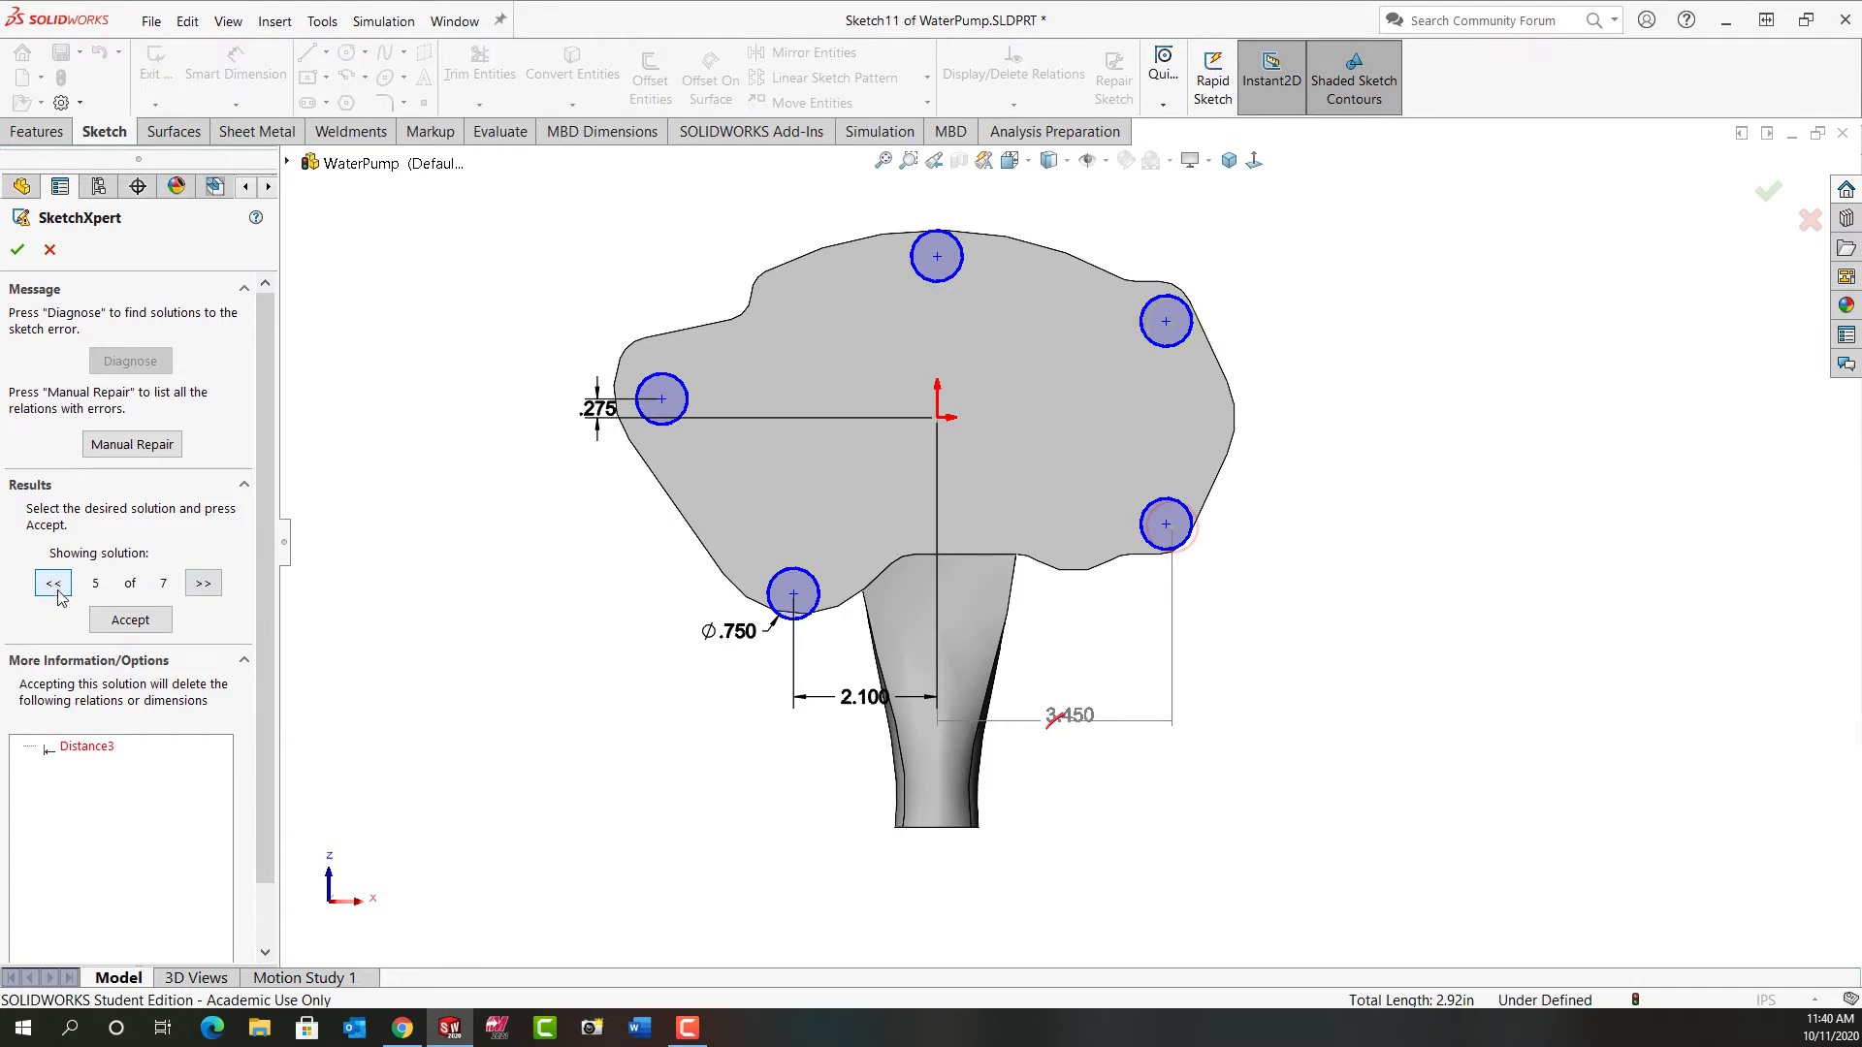
{"action": "left_click", "coordinate": [55, 587]}
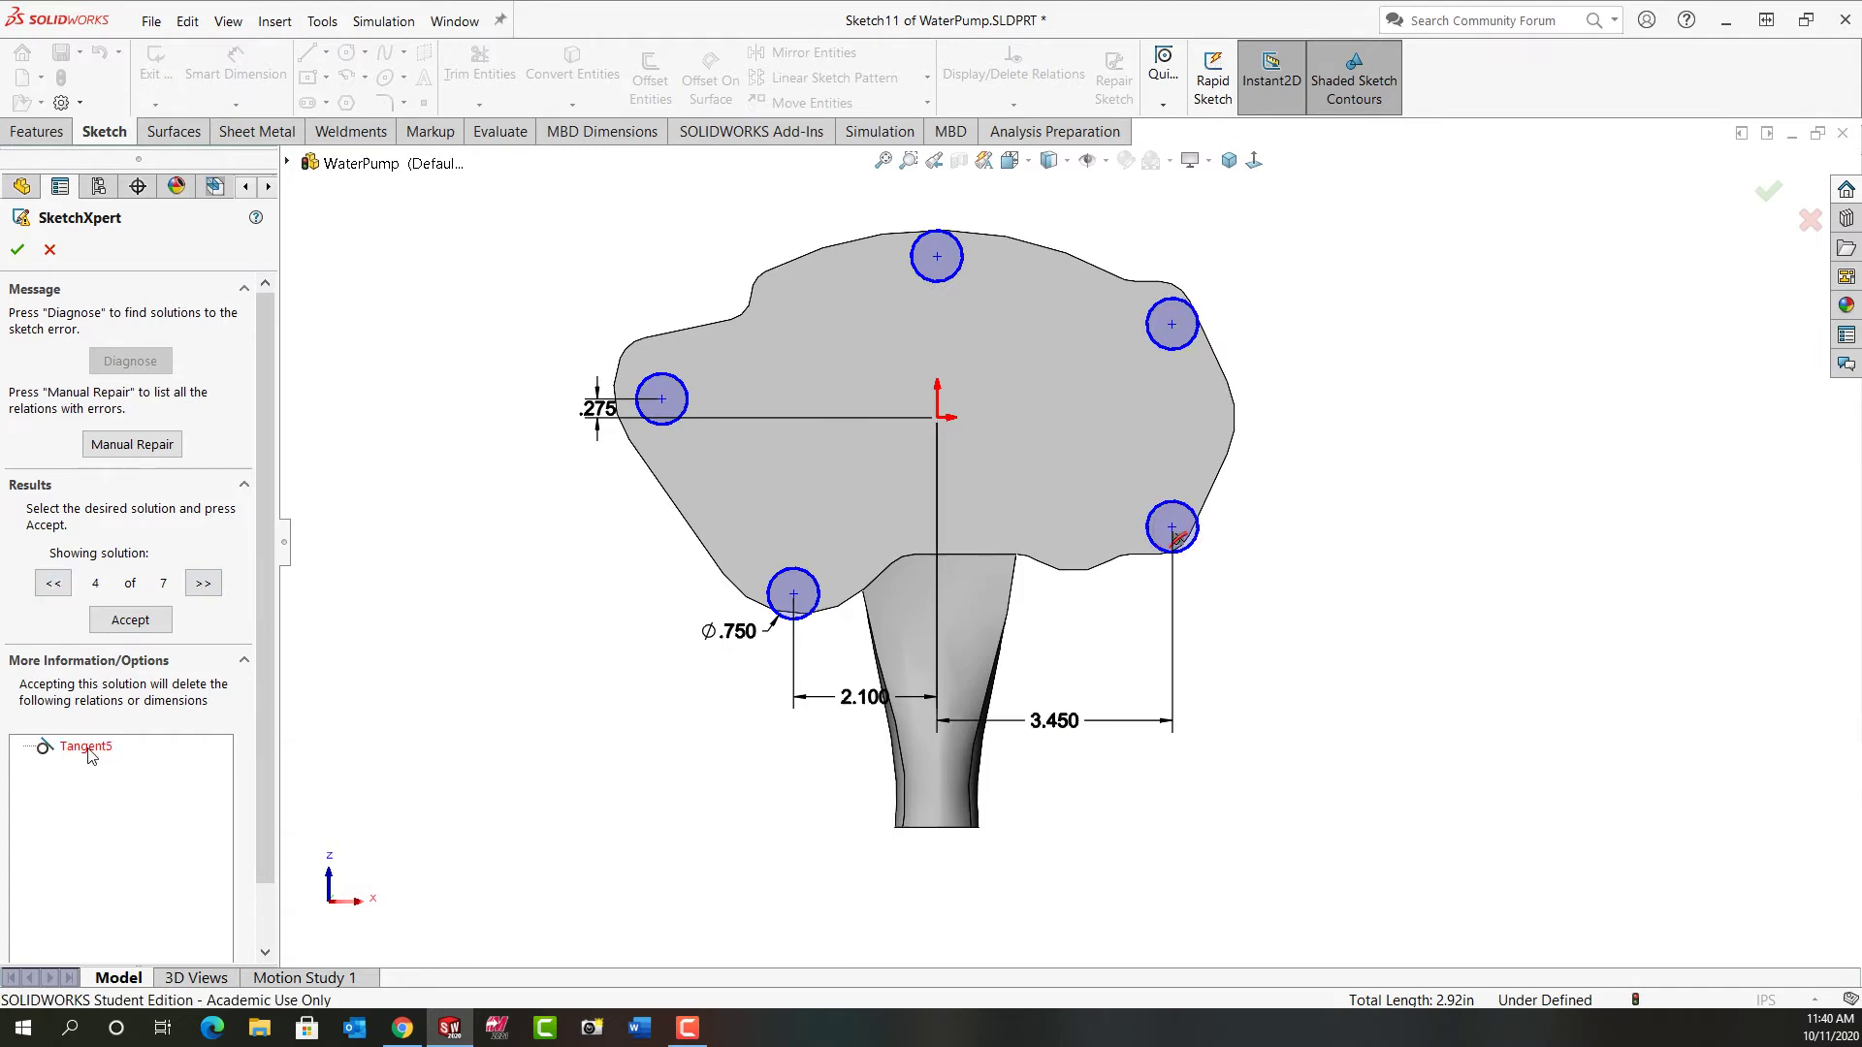
{"action": "left_click", "coordinate": [129, 624]}
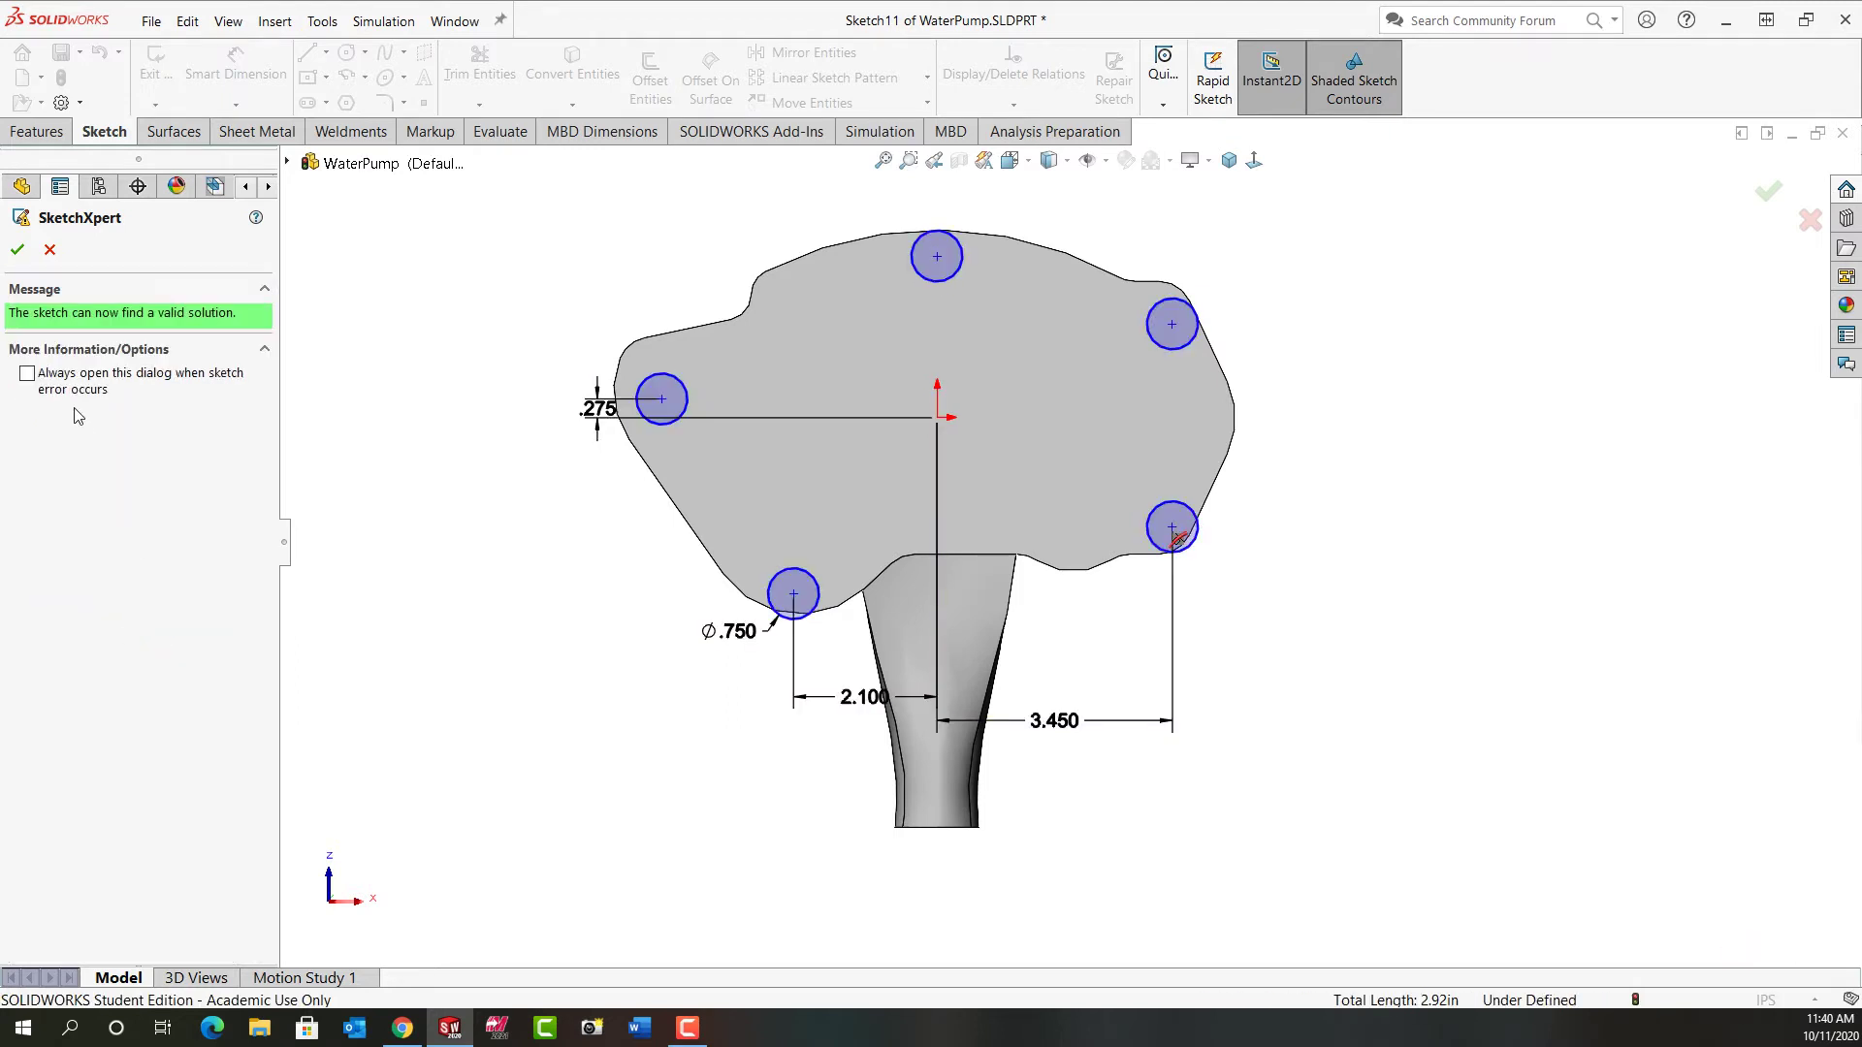
{"action": "left_click", "coordinate": [18, 251]}
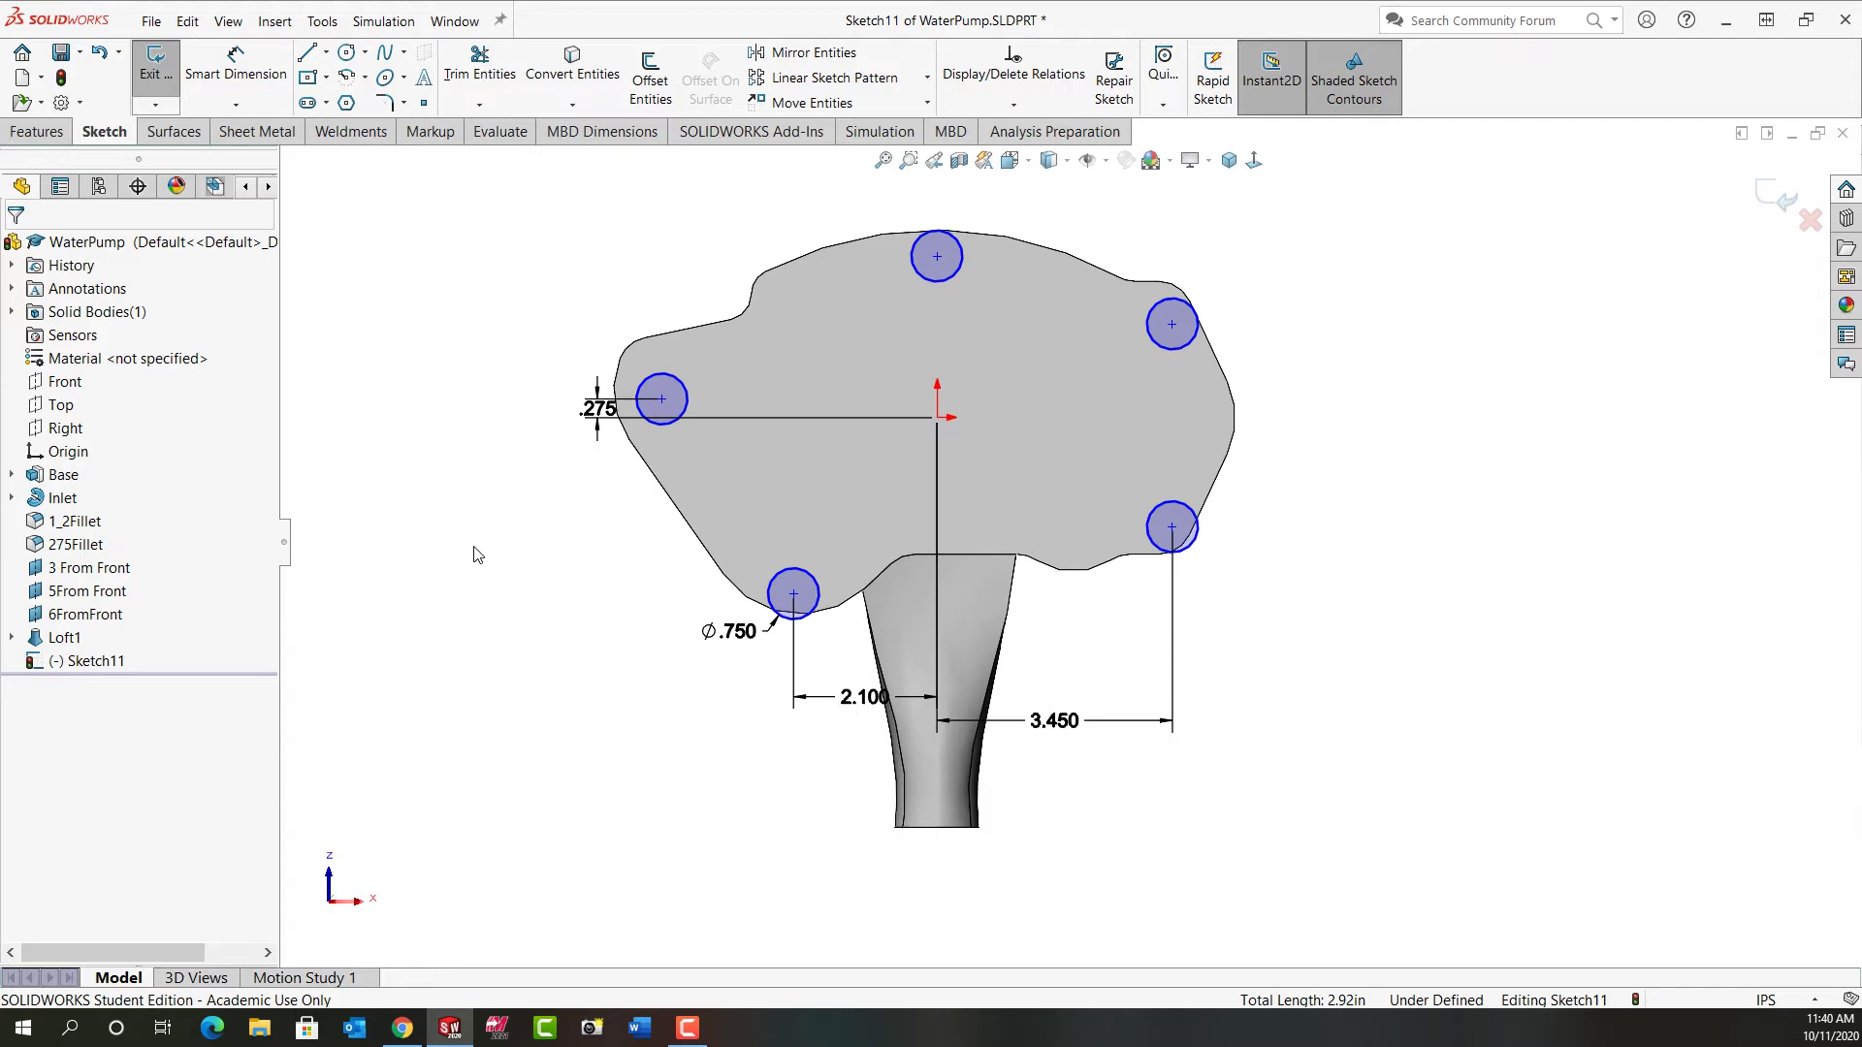
Step: Move the lower-left circle up slightly so its center is about 2.37 in below the origin
{"action": "left_click", "coordinate": [794, 595]}
{"action": "mouse_move", "coordinate": [794, 595]}
{"action": "left_mouse_down"}
{"action": "mouse_move", "coordinate": [794, 563]}
{"action": "mouse_move", "coordinate": [792, 597]}
{"action": "left_mouse_up"}
{"action": "scroll", "coordinate": [806, 652], "scroll_direction": "down", "scroll_amount": 3}
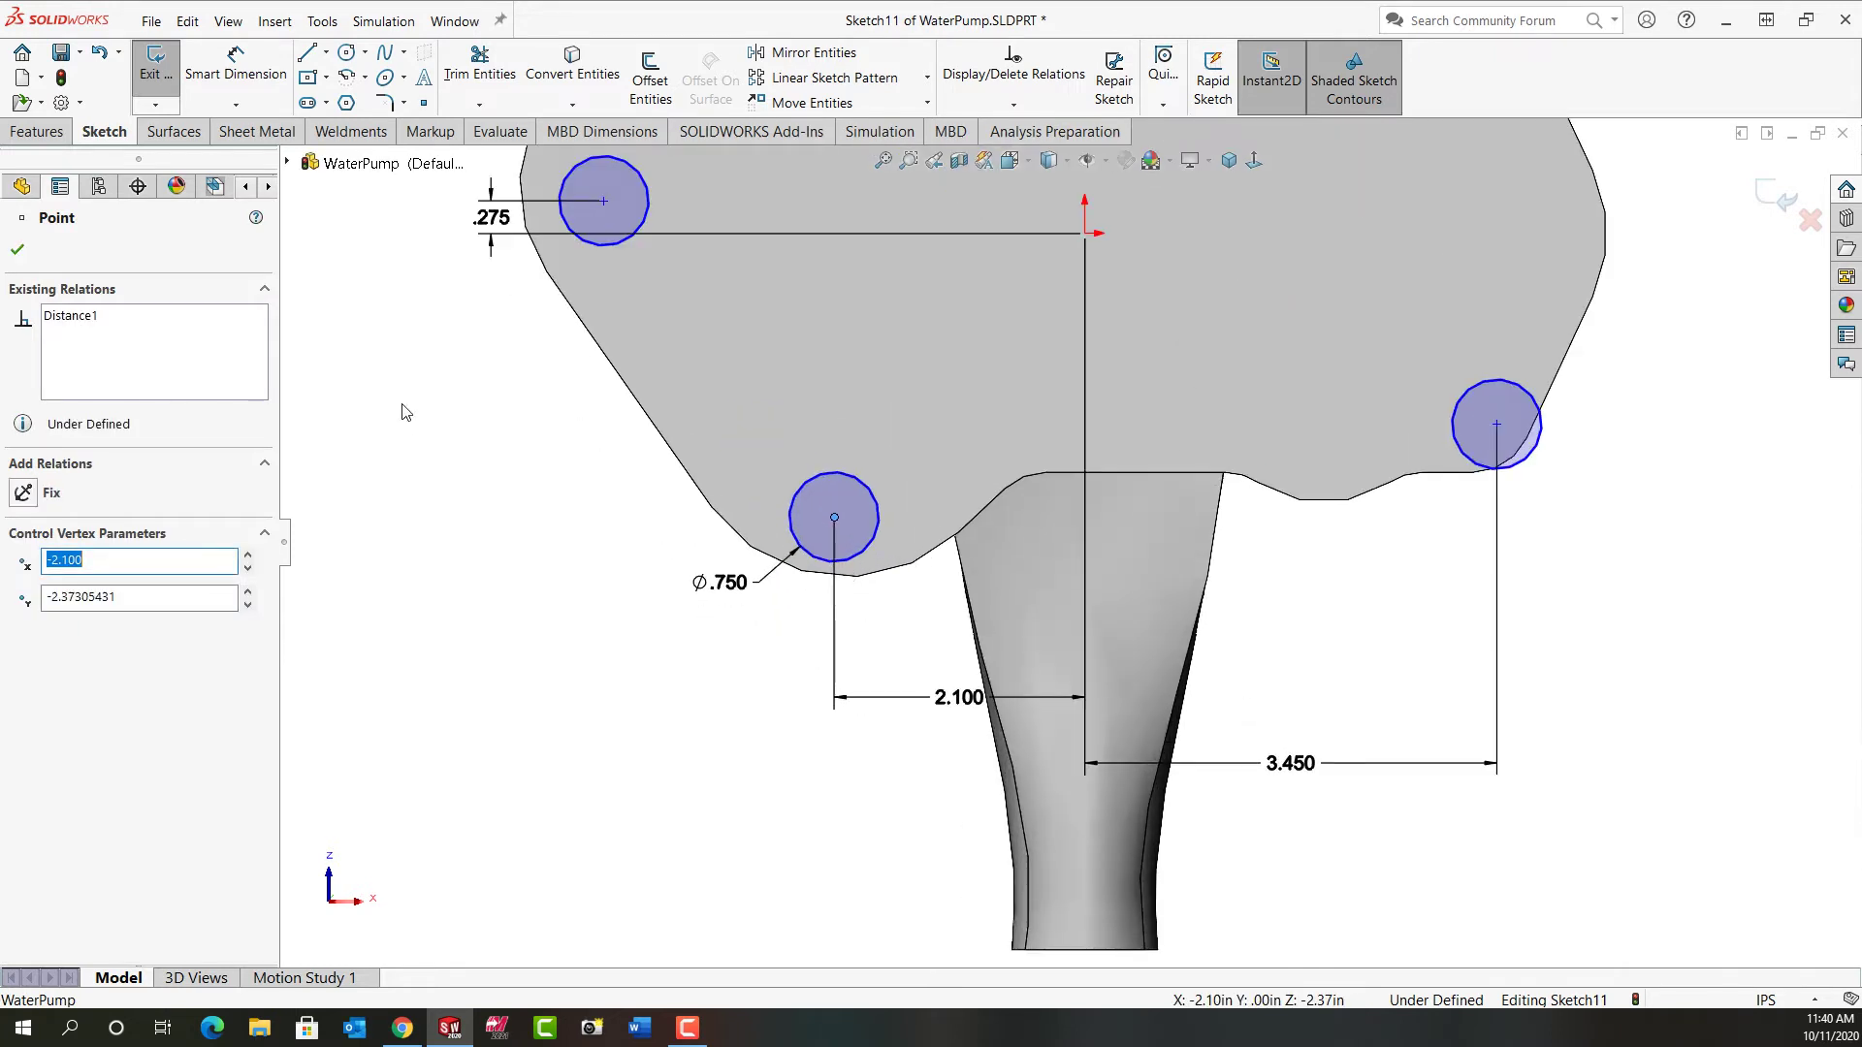
Step: Raise the document's image quality, setting the shaded deviation to 0.0072774 in and increasing the wireframe resolution to a similar level
{"action": "left_click", "coordinate": [60, 103]}
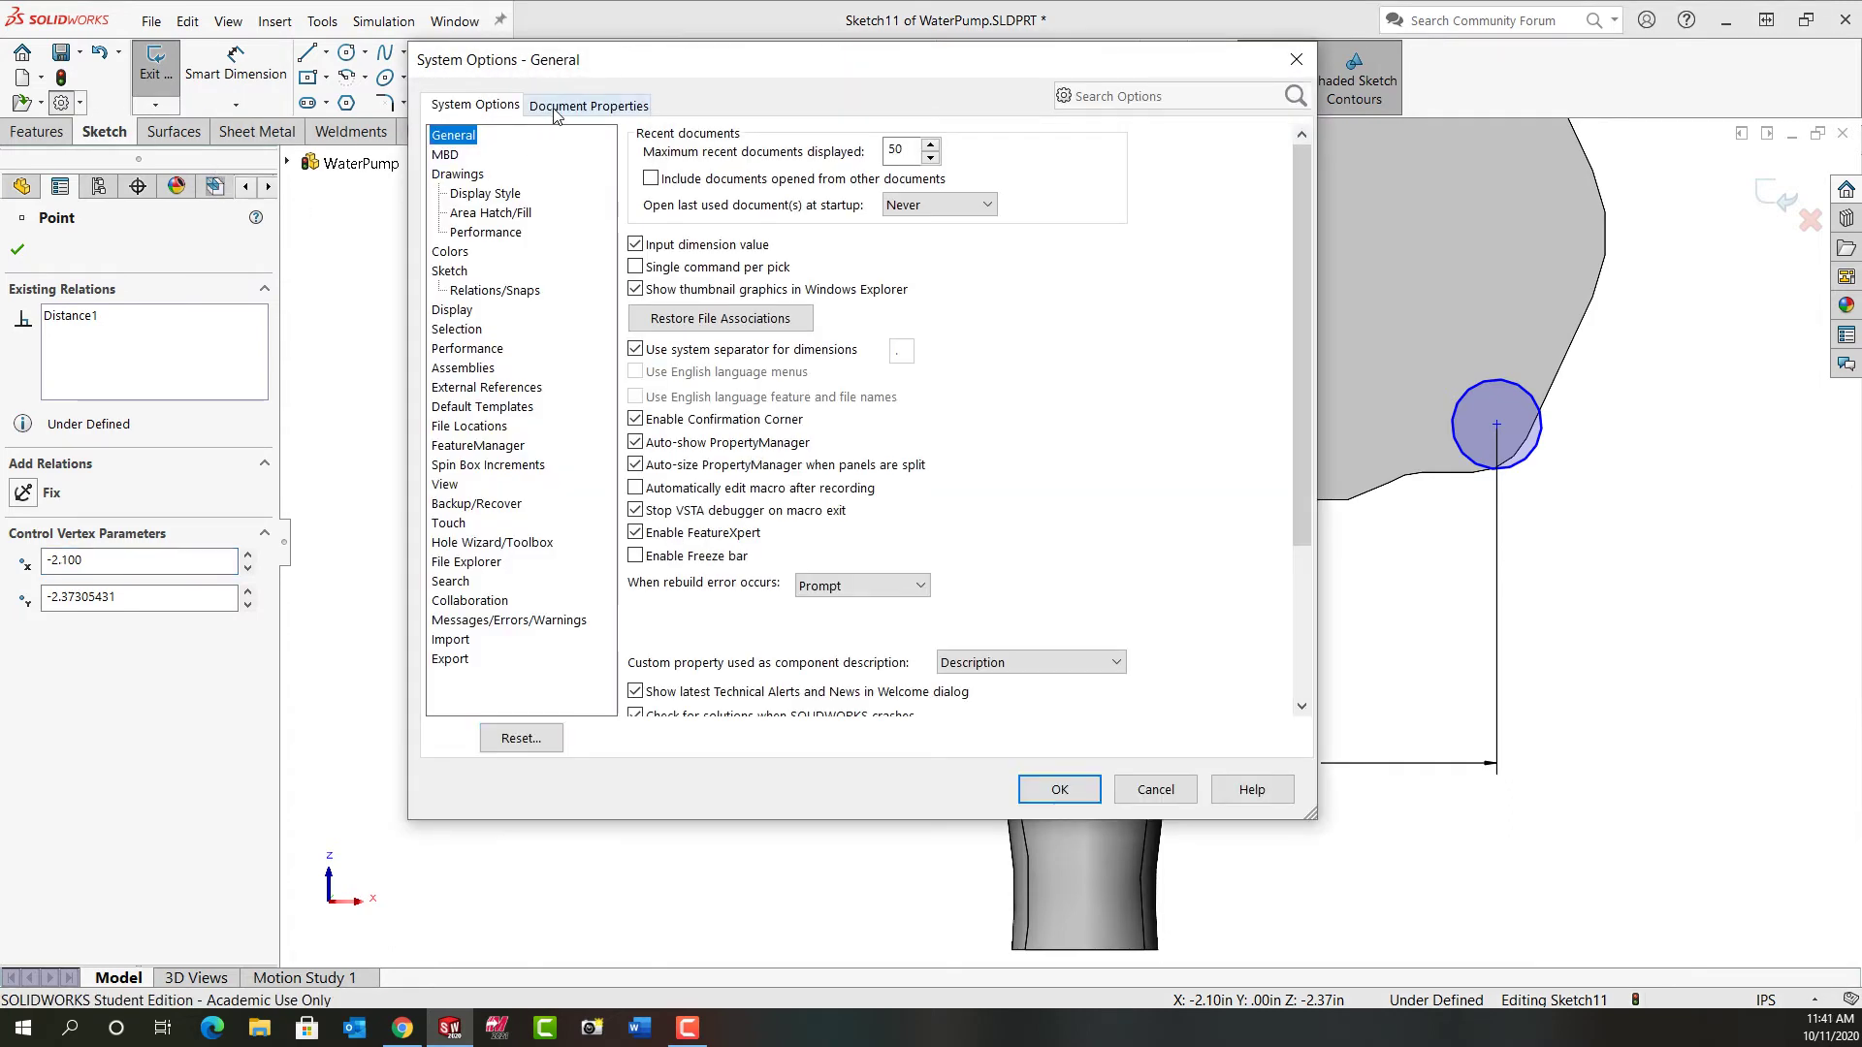
{"action": "left_click", "coordinate": [557, 108]}
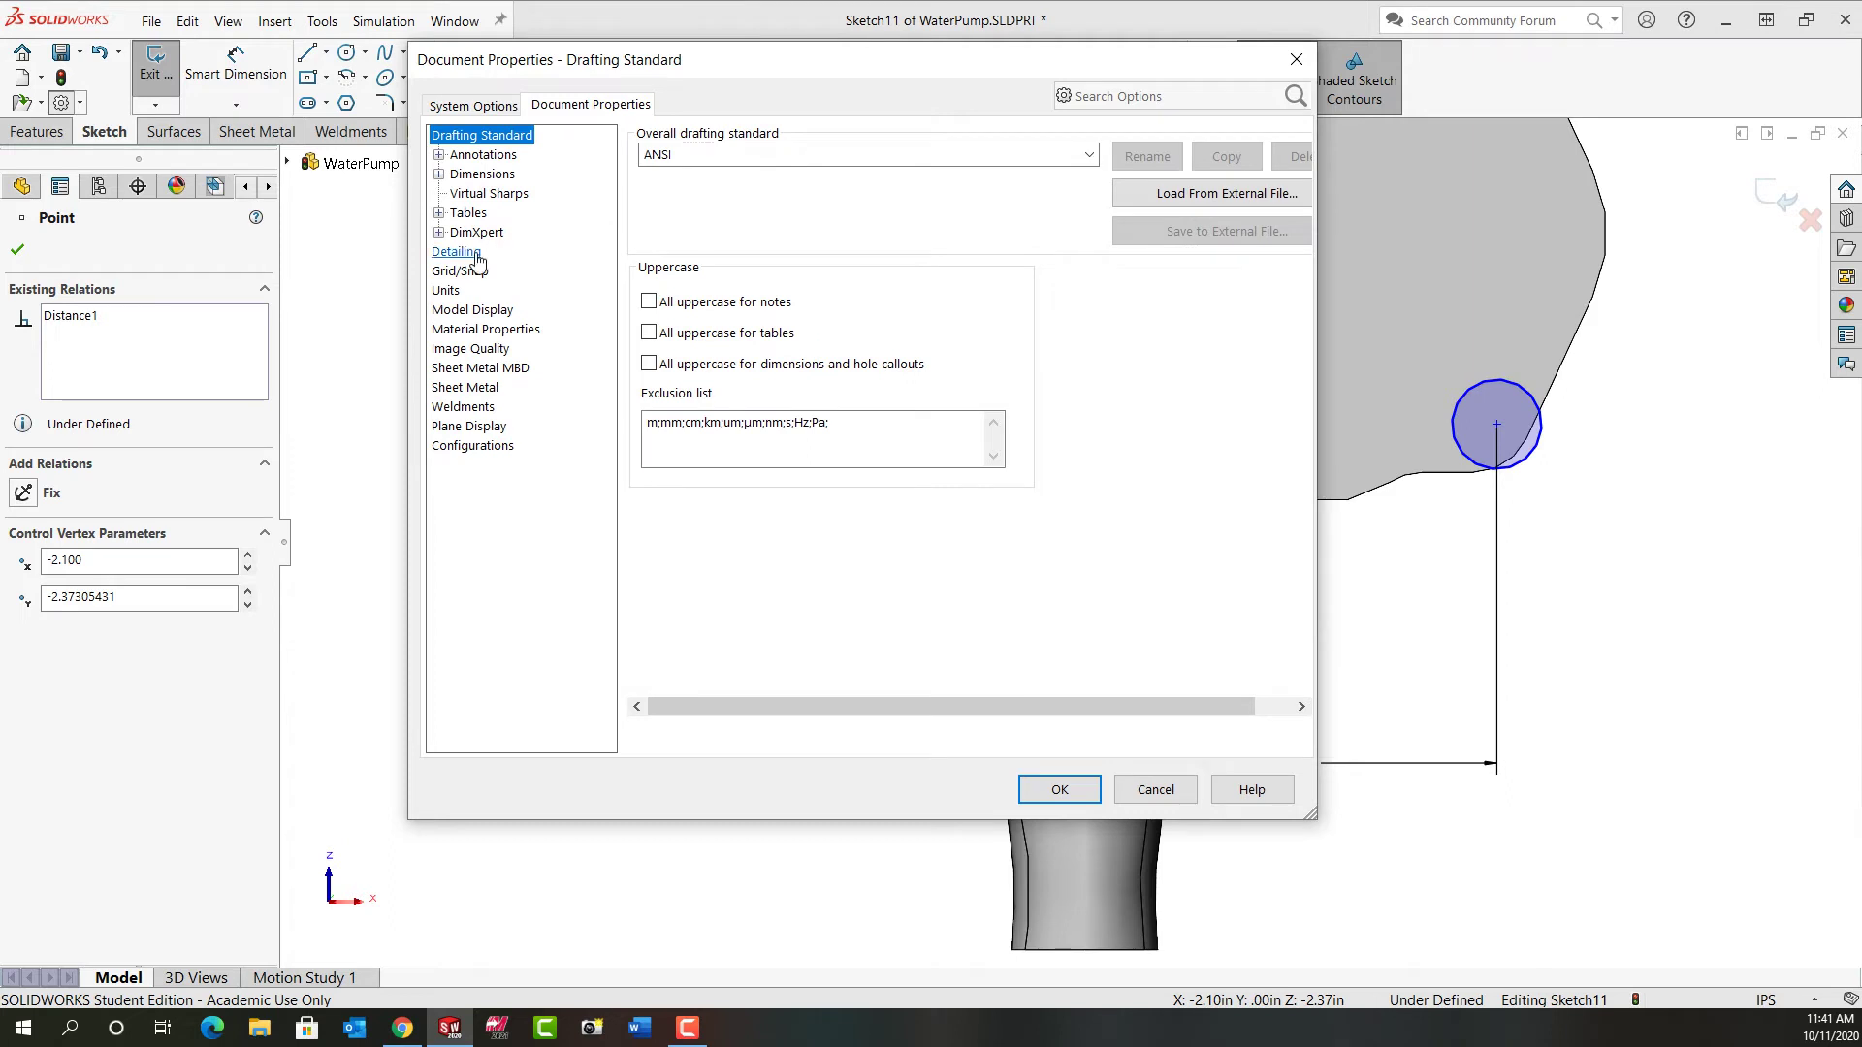
{"action": "left_click", "coordinate": [469, 308]}
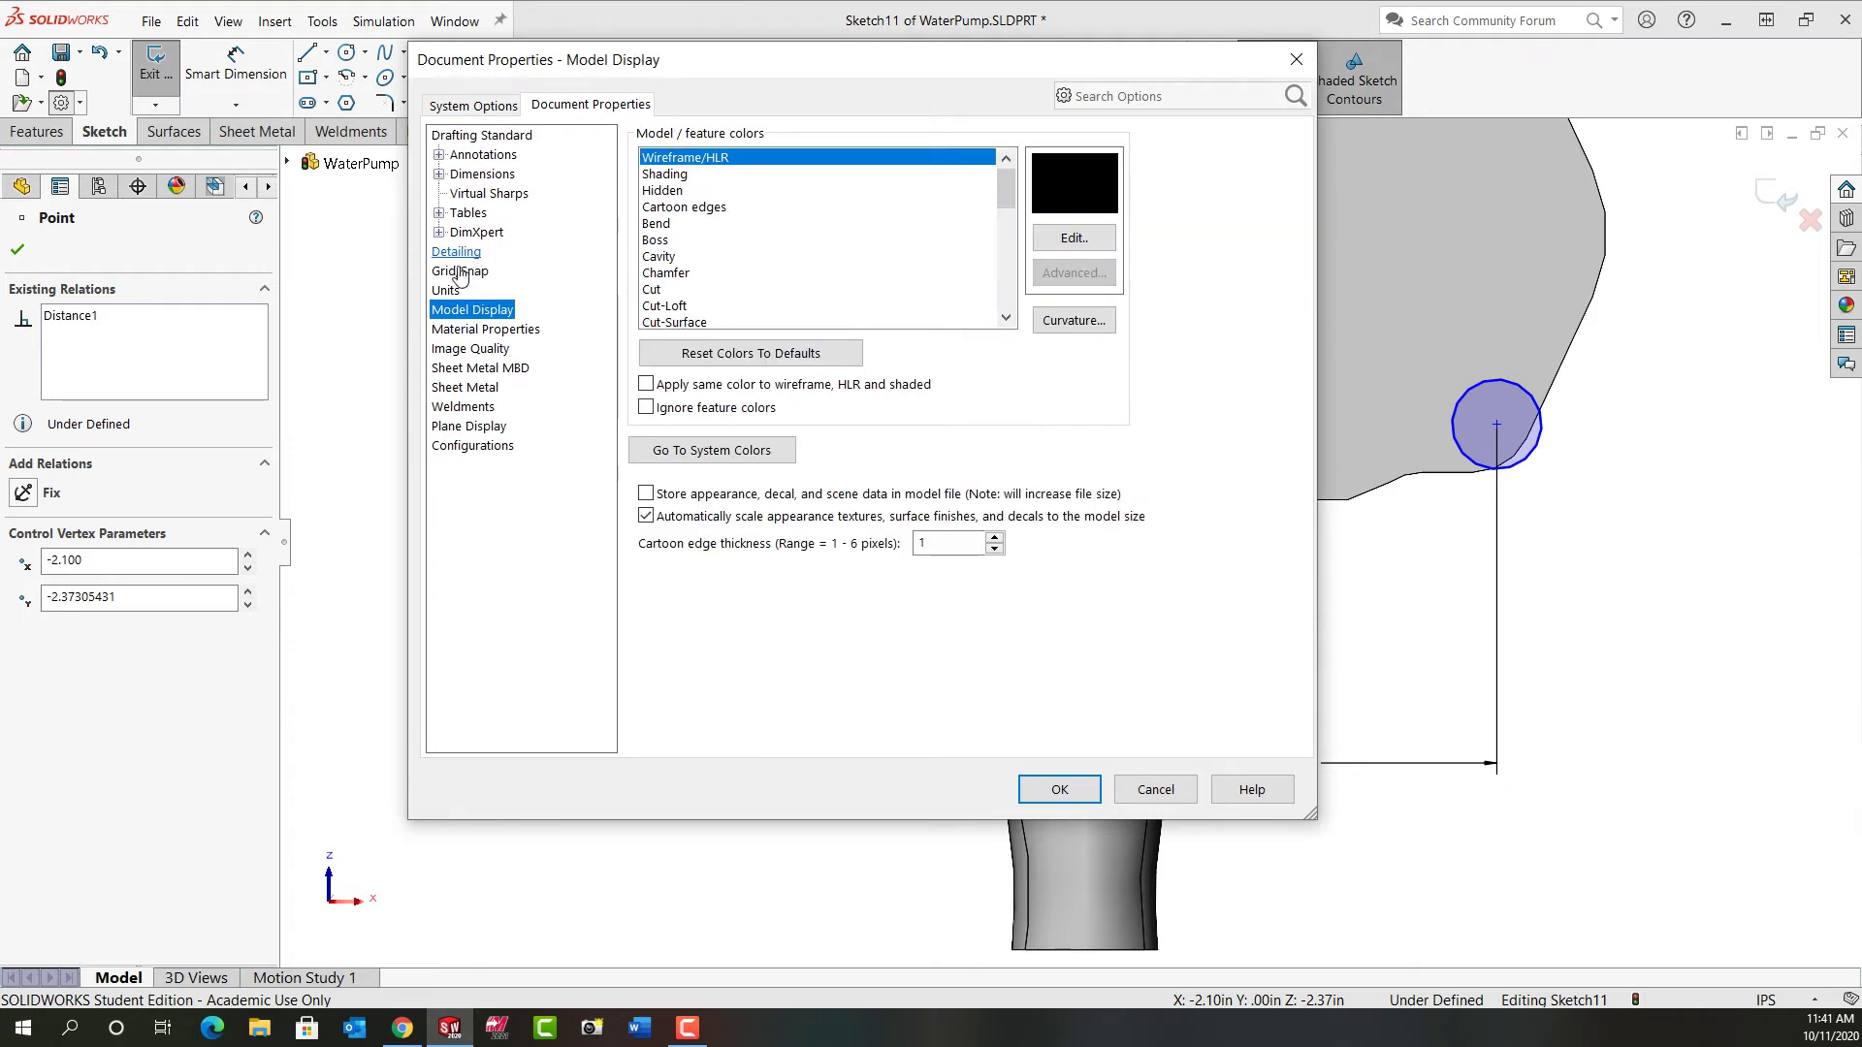
{"action": "left_click", "coordinate": [470, 348]}
{"action": "left_click_drag", "start_coordinate": [699, 175], "coordinate": [853, 194]}
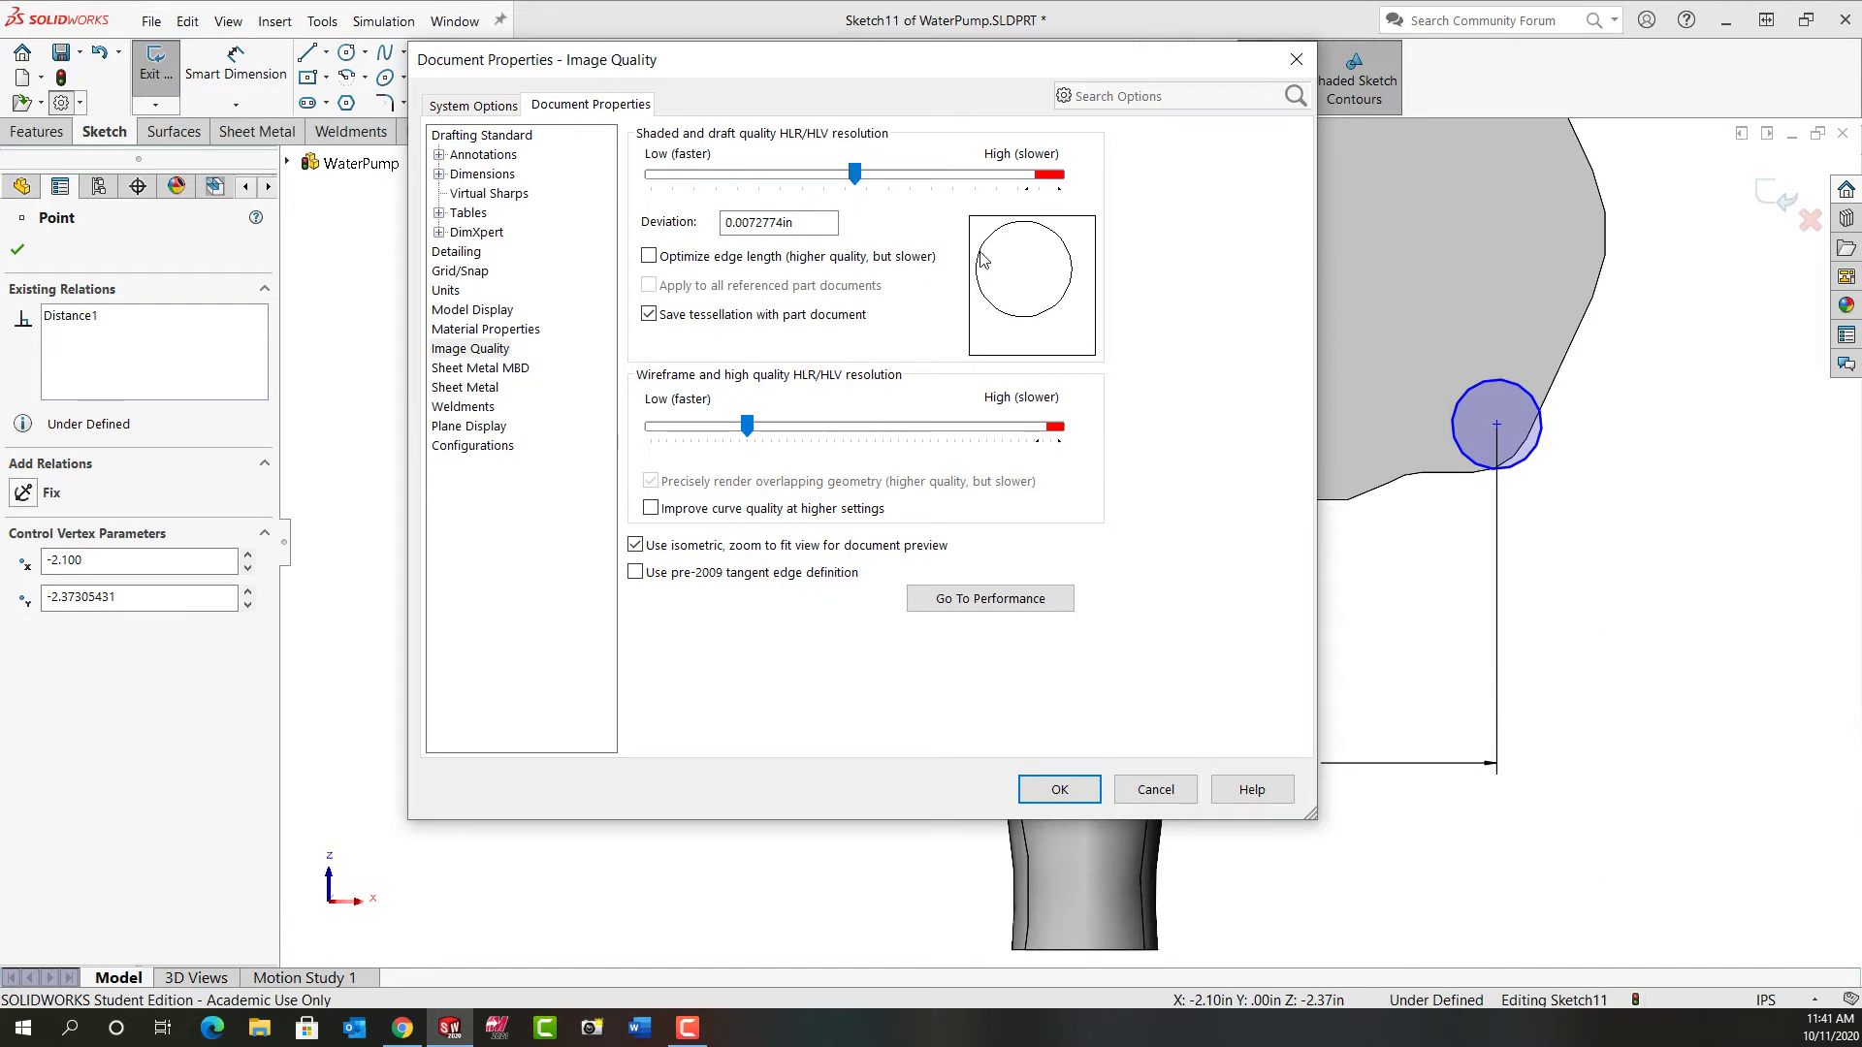
{"action": "left_click_drag", "start_coordinate": [749, 428], "coordinate": [855, 427]}
{"action": "left_click", "coordinate": [1048, 796]}
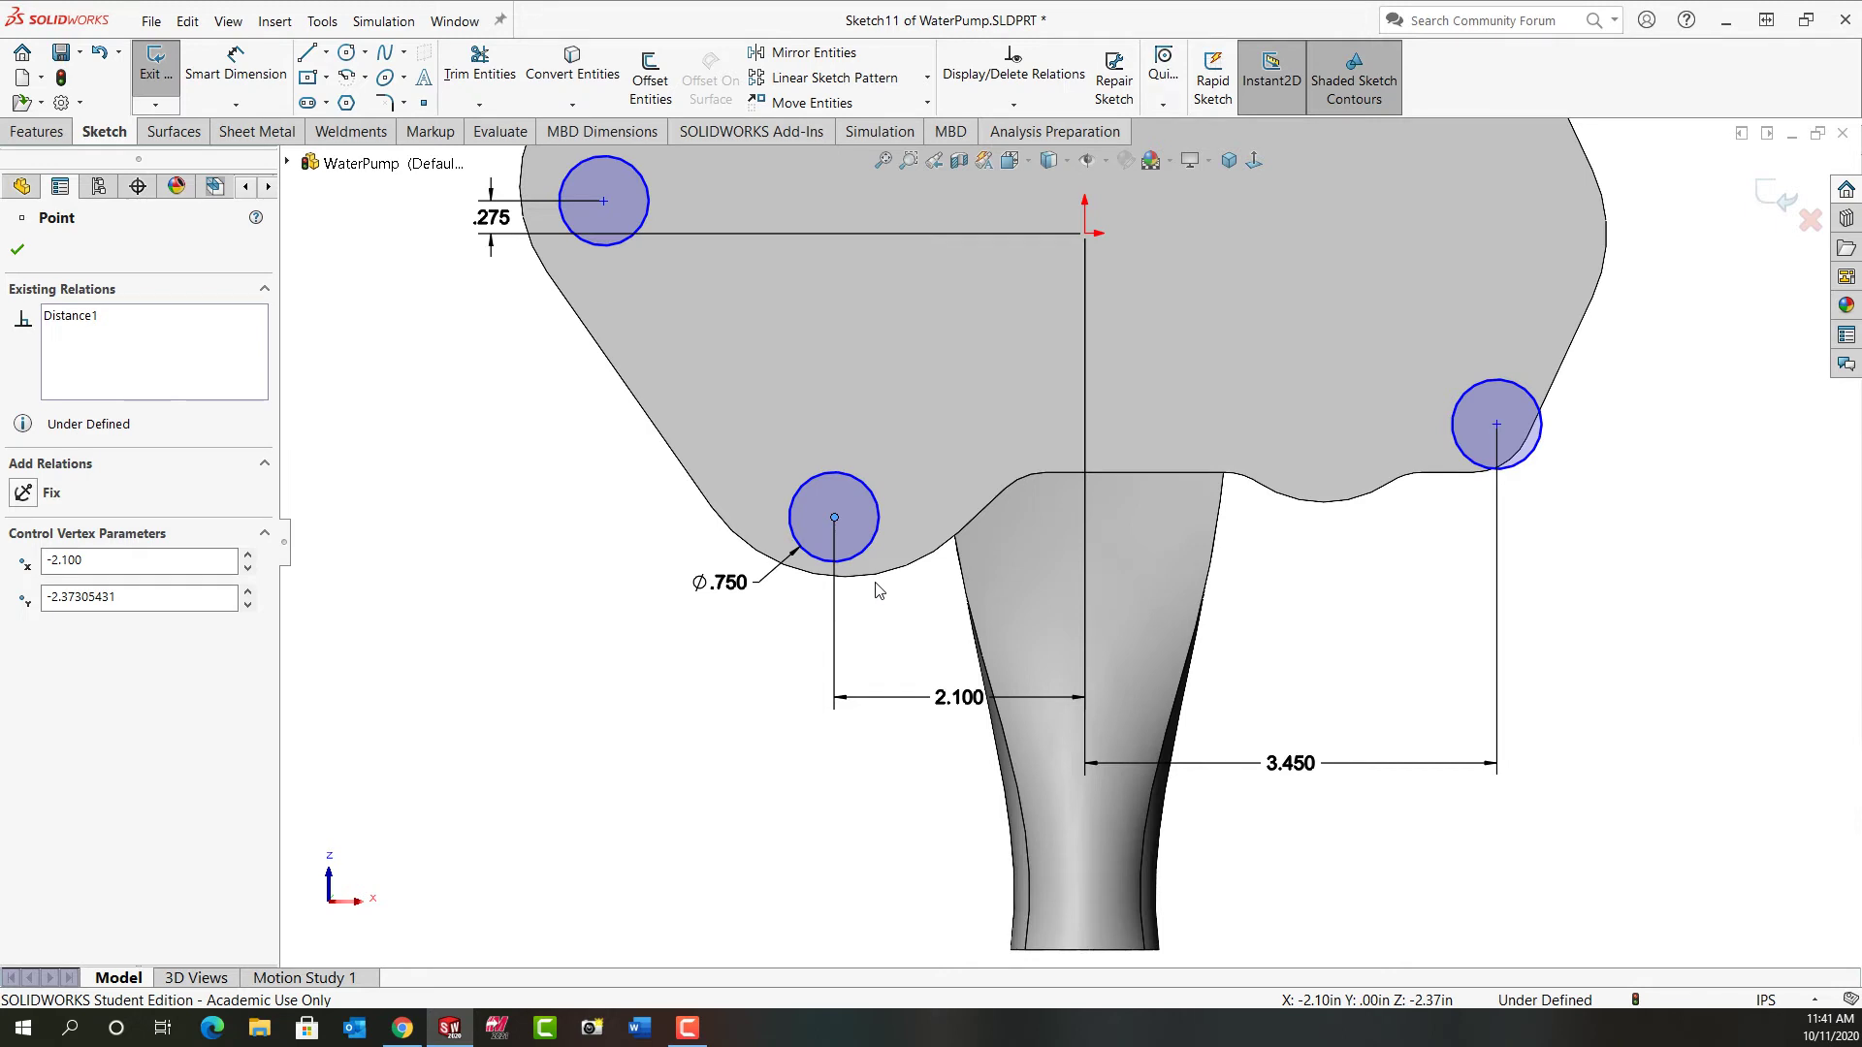
{"action": "key", "text": "Escape"}
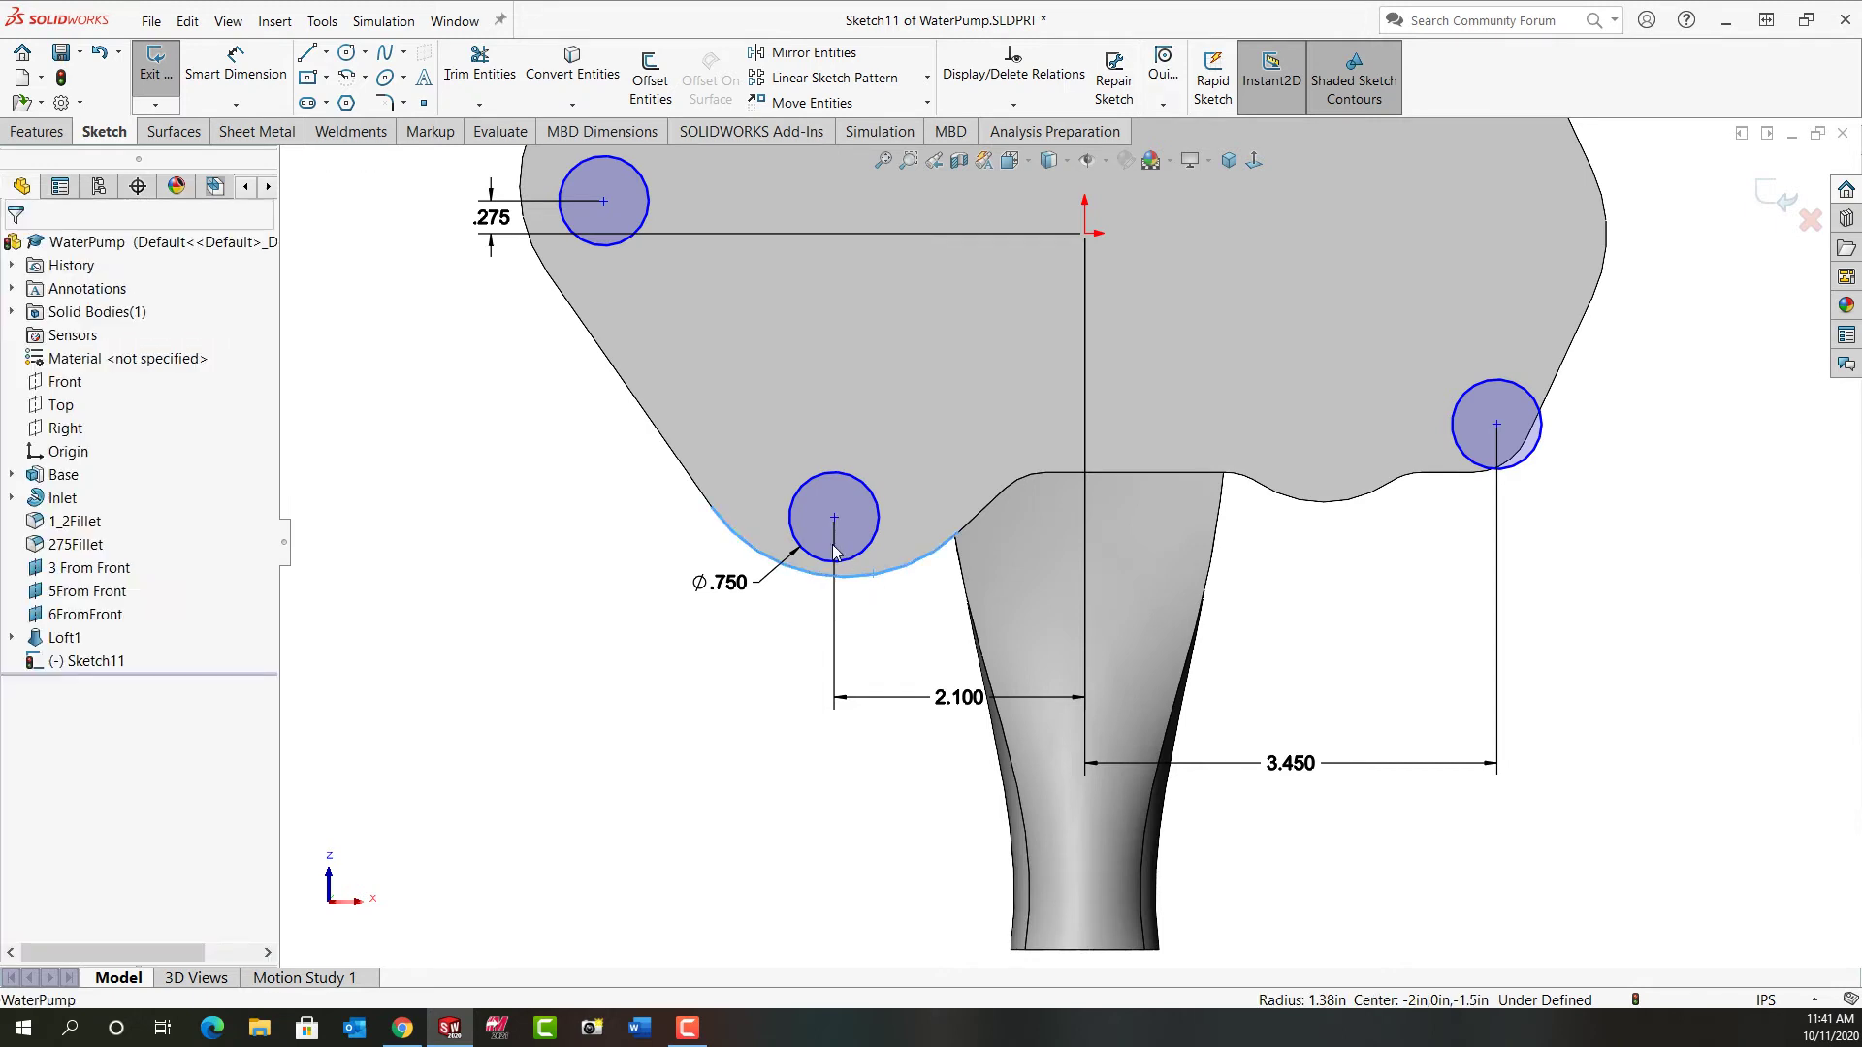
Step: Add a Tangent relation between the lower-left circle and the face's curved bottom edge beneath it
{"action": "left_click", "coordinate": [839, 567]}
{"action": "left_click", "coordinate": [854, 576], "text": "ctrl"}
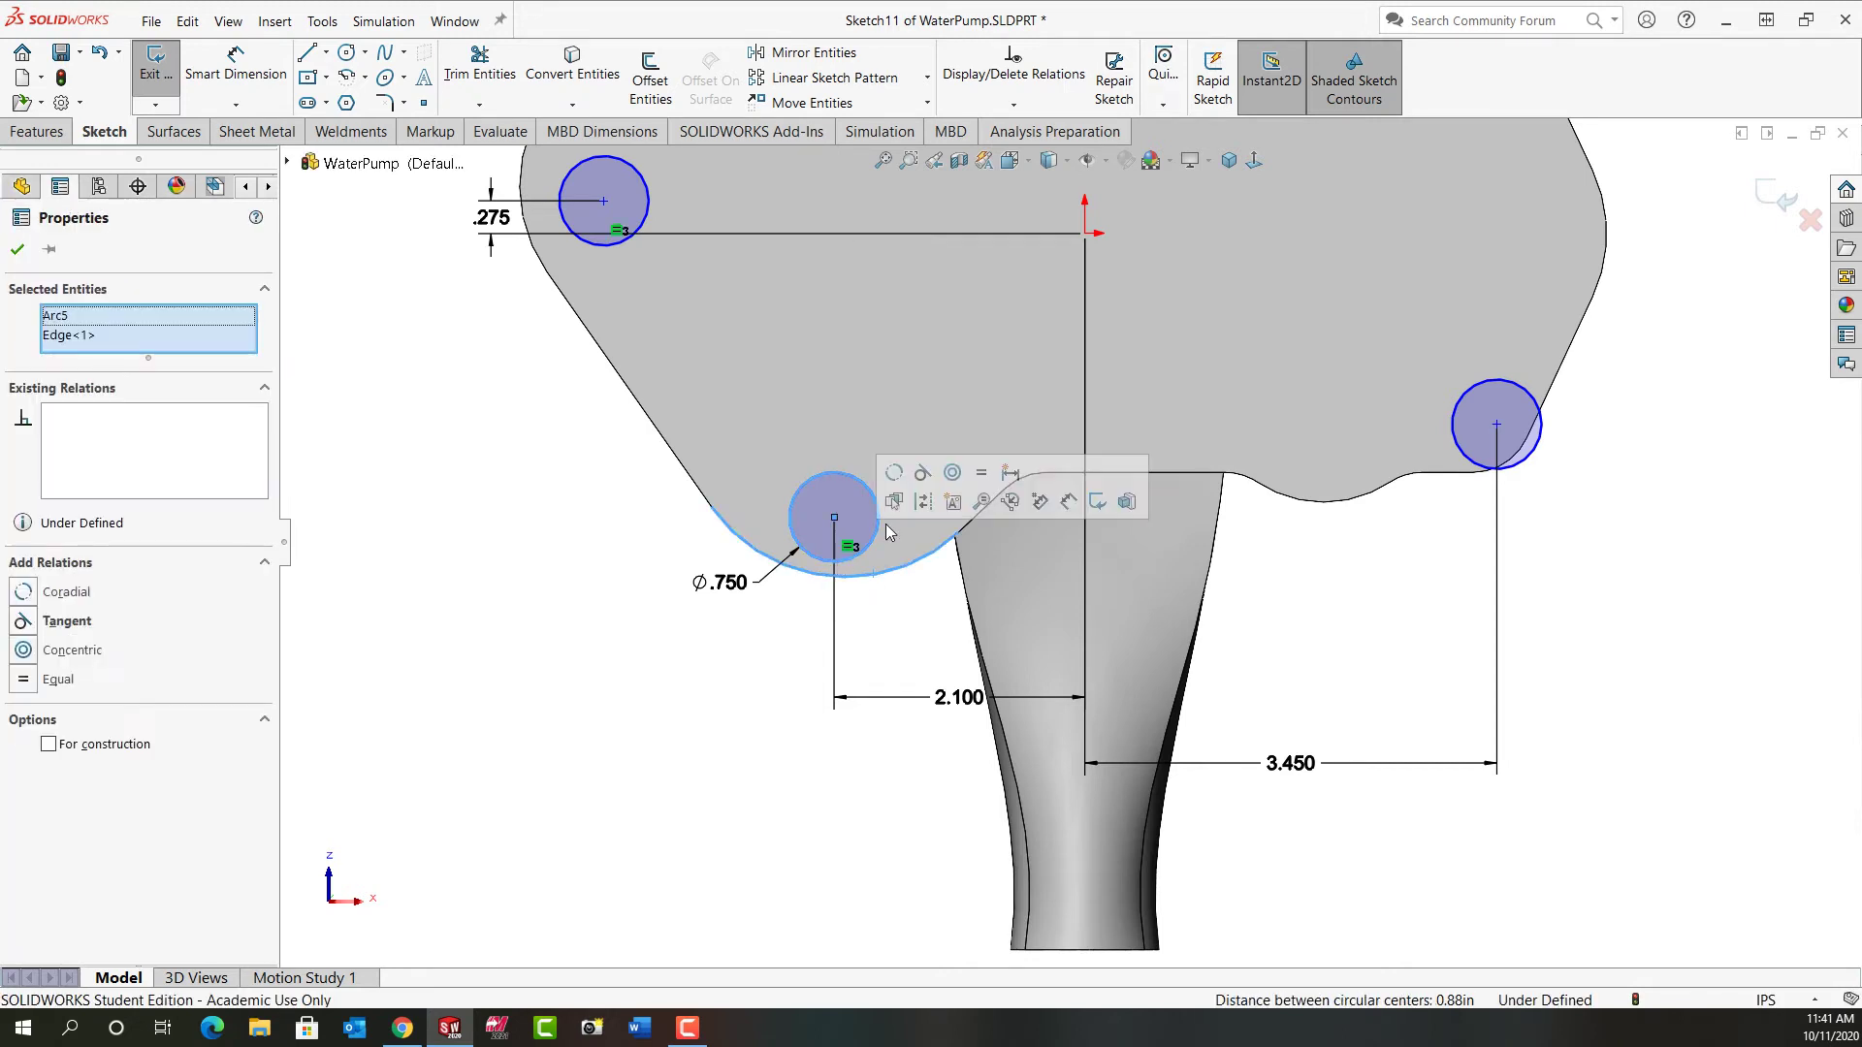
{"action": "left_click", "coordinate": [921, 476]}
{"action": "left_click", "coordinate": [563, 569]}
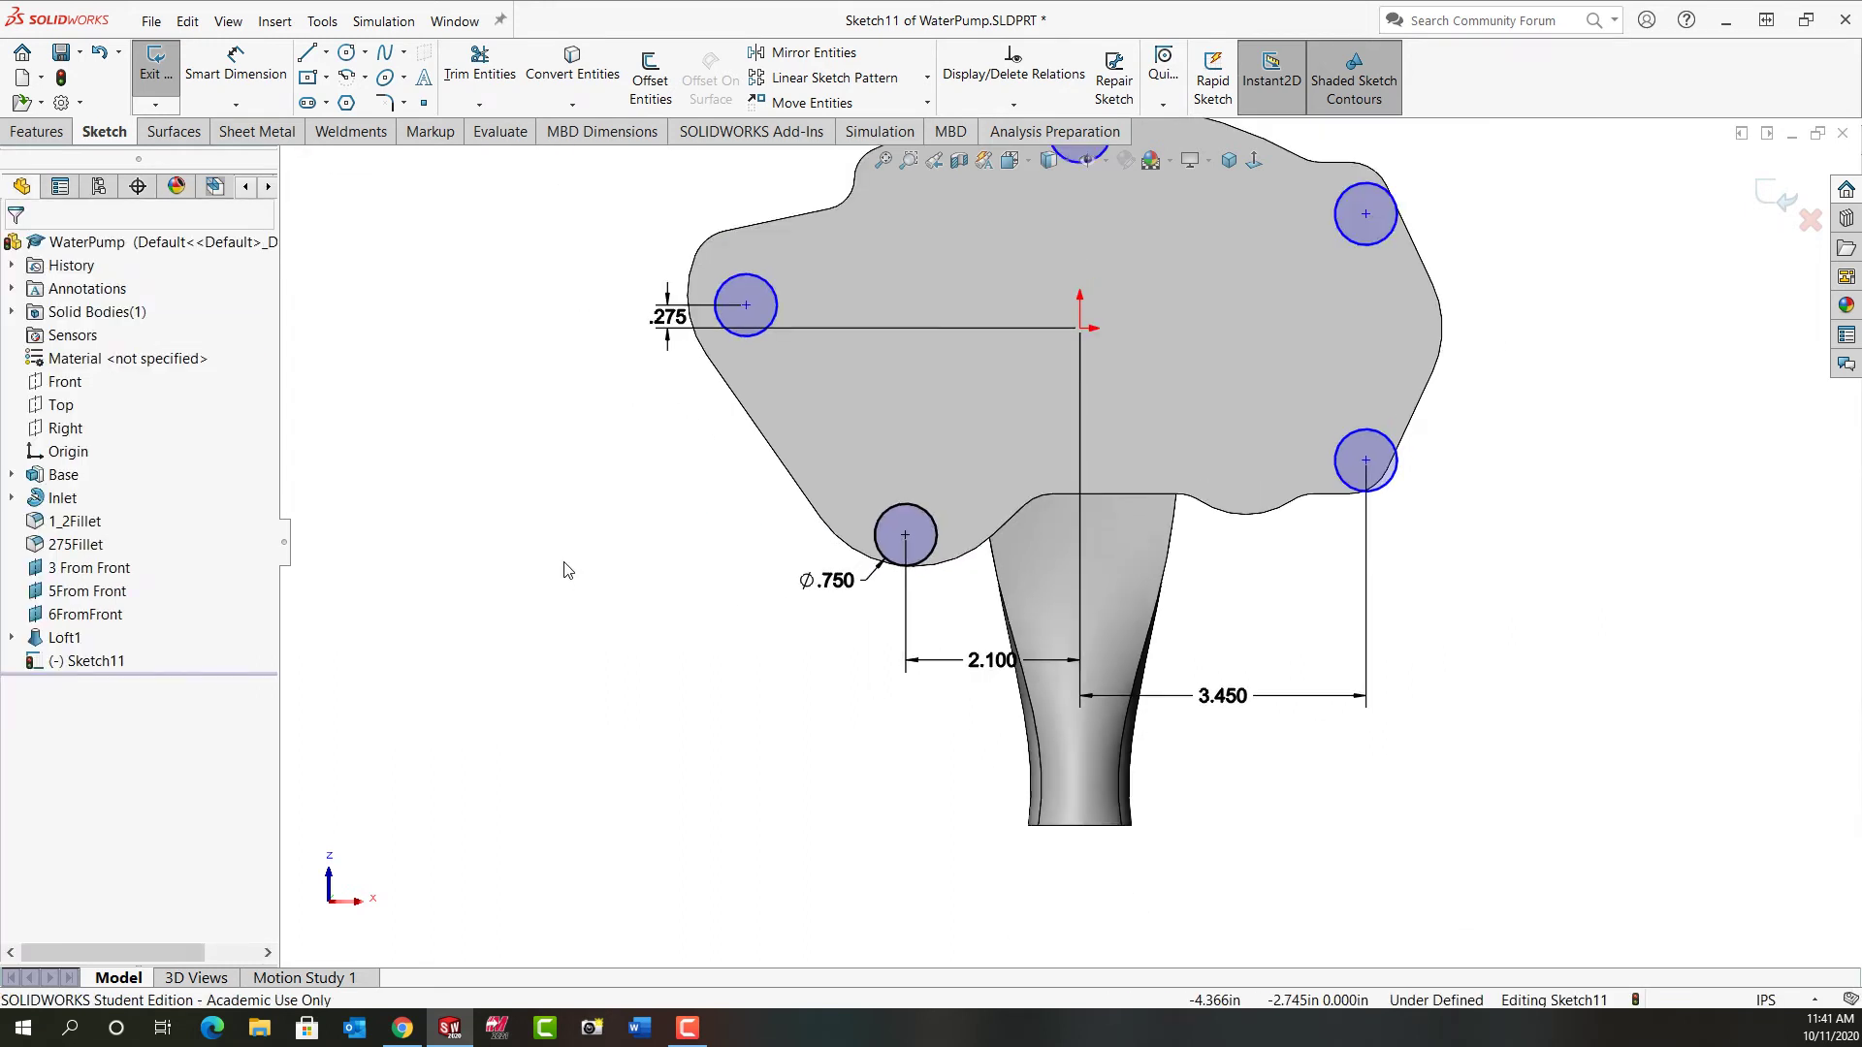
Step: Add a Tangent relation between the far-left circle and the rounded left edge of the face
{"action": "key", "text": "f"}
{"action": "left_click", "coordinate": [747, 289]}
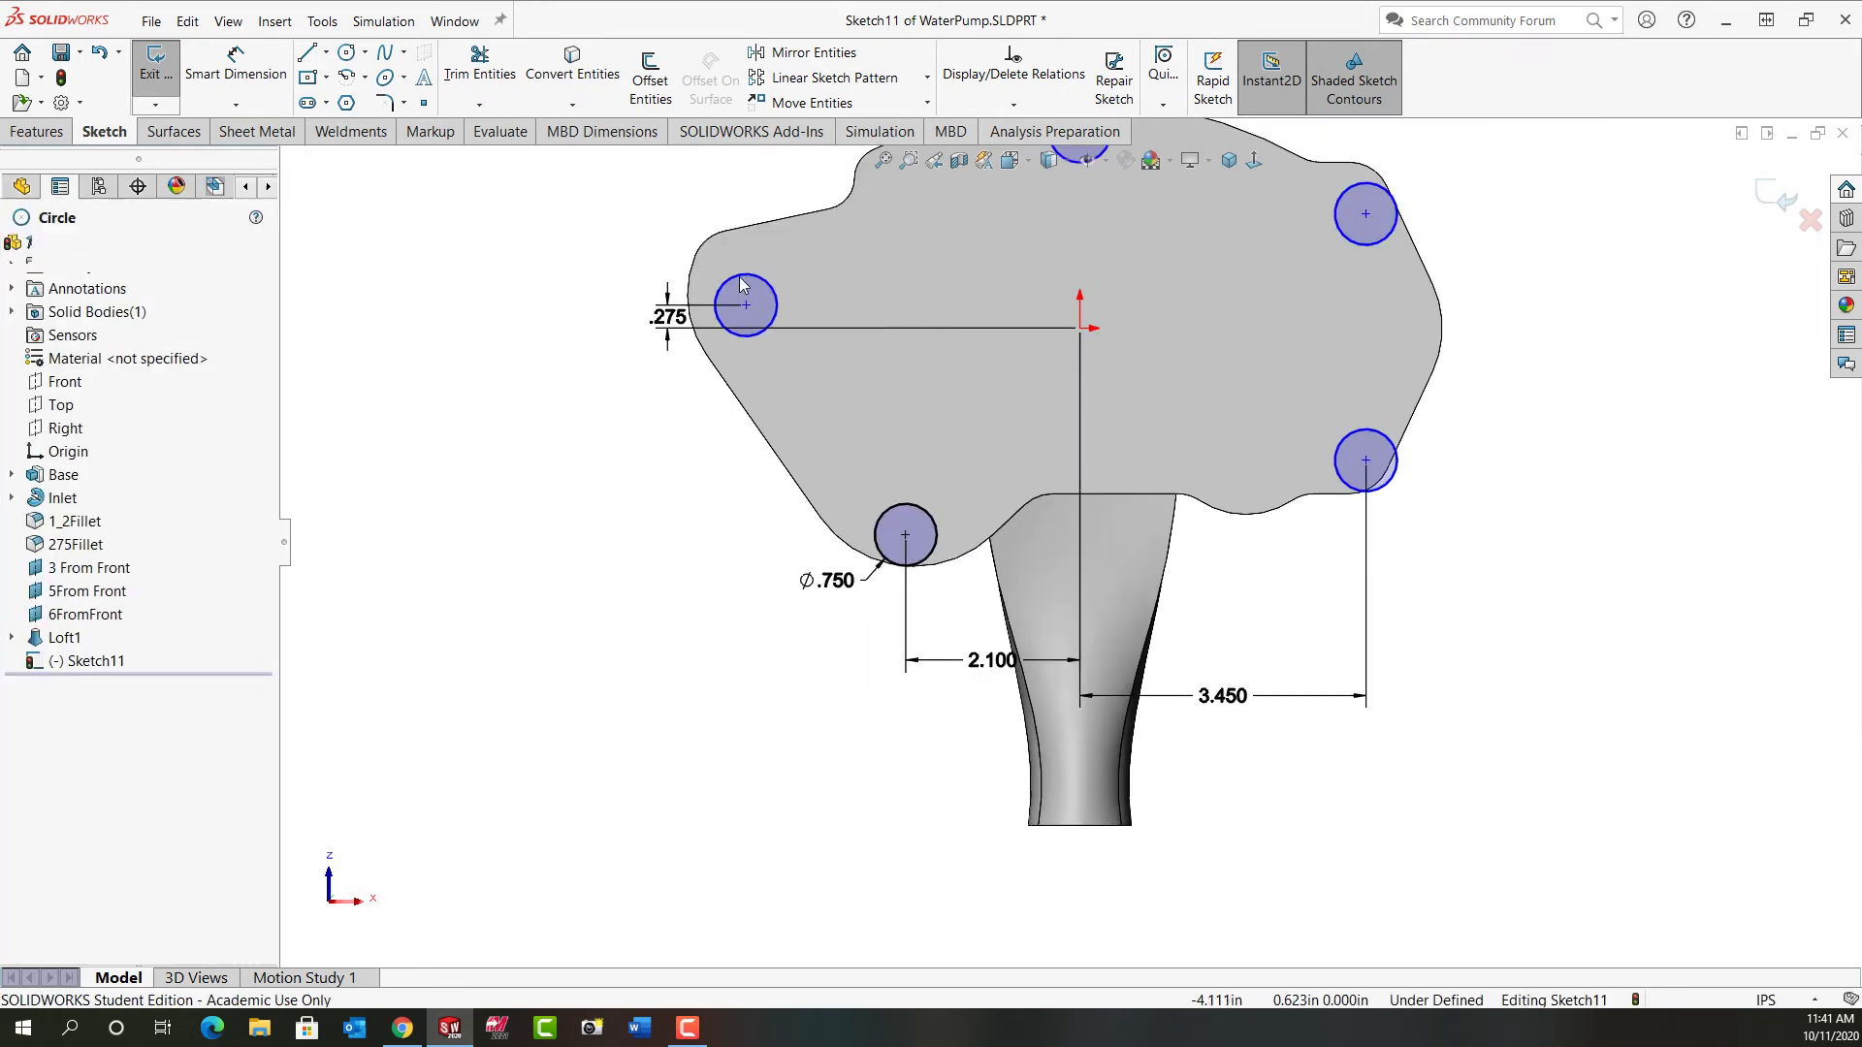
{"action": "left_click", "coordinate": [689, 299], "text": "ctrl"}
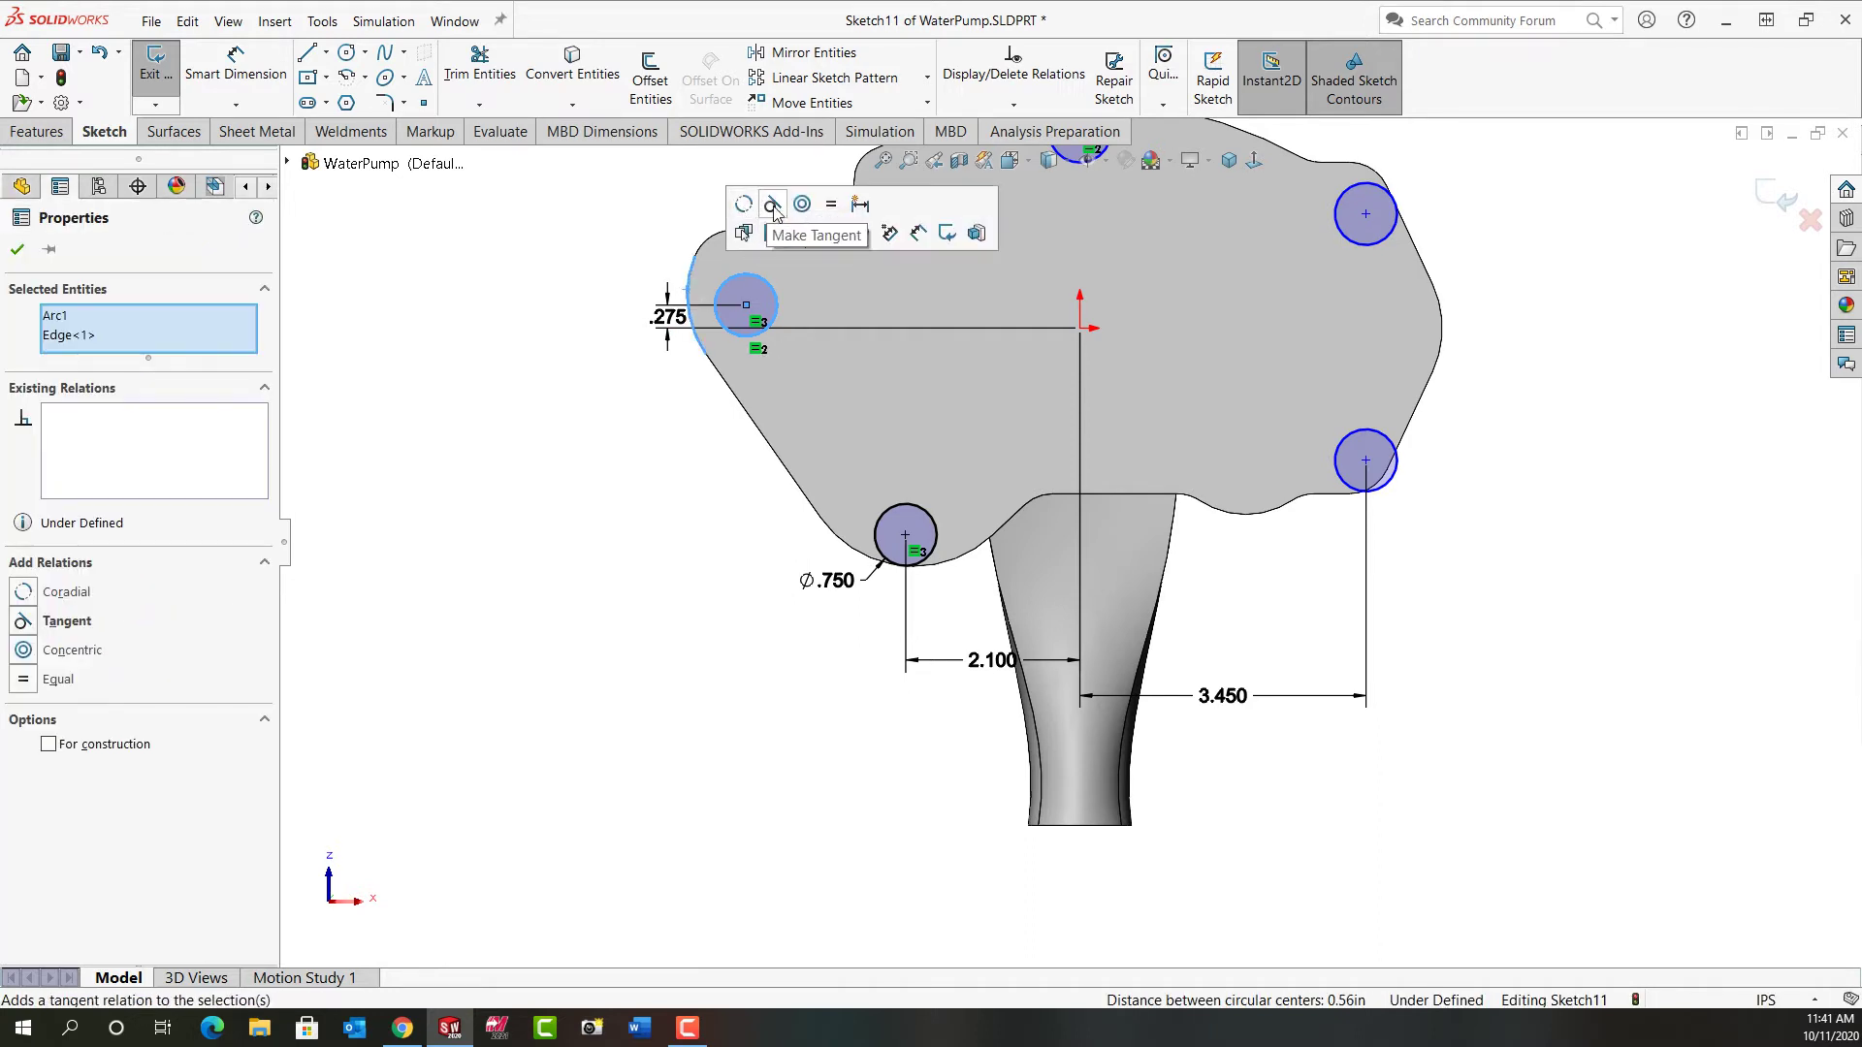
{"action": "left_click", "coordinate": [773, 206]}
{"action": "left_click", "coordinate": [623, 543]}
Step: Add a Vertical relation between the top circle's center and the origin
{"action": "key", "text": "f"}
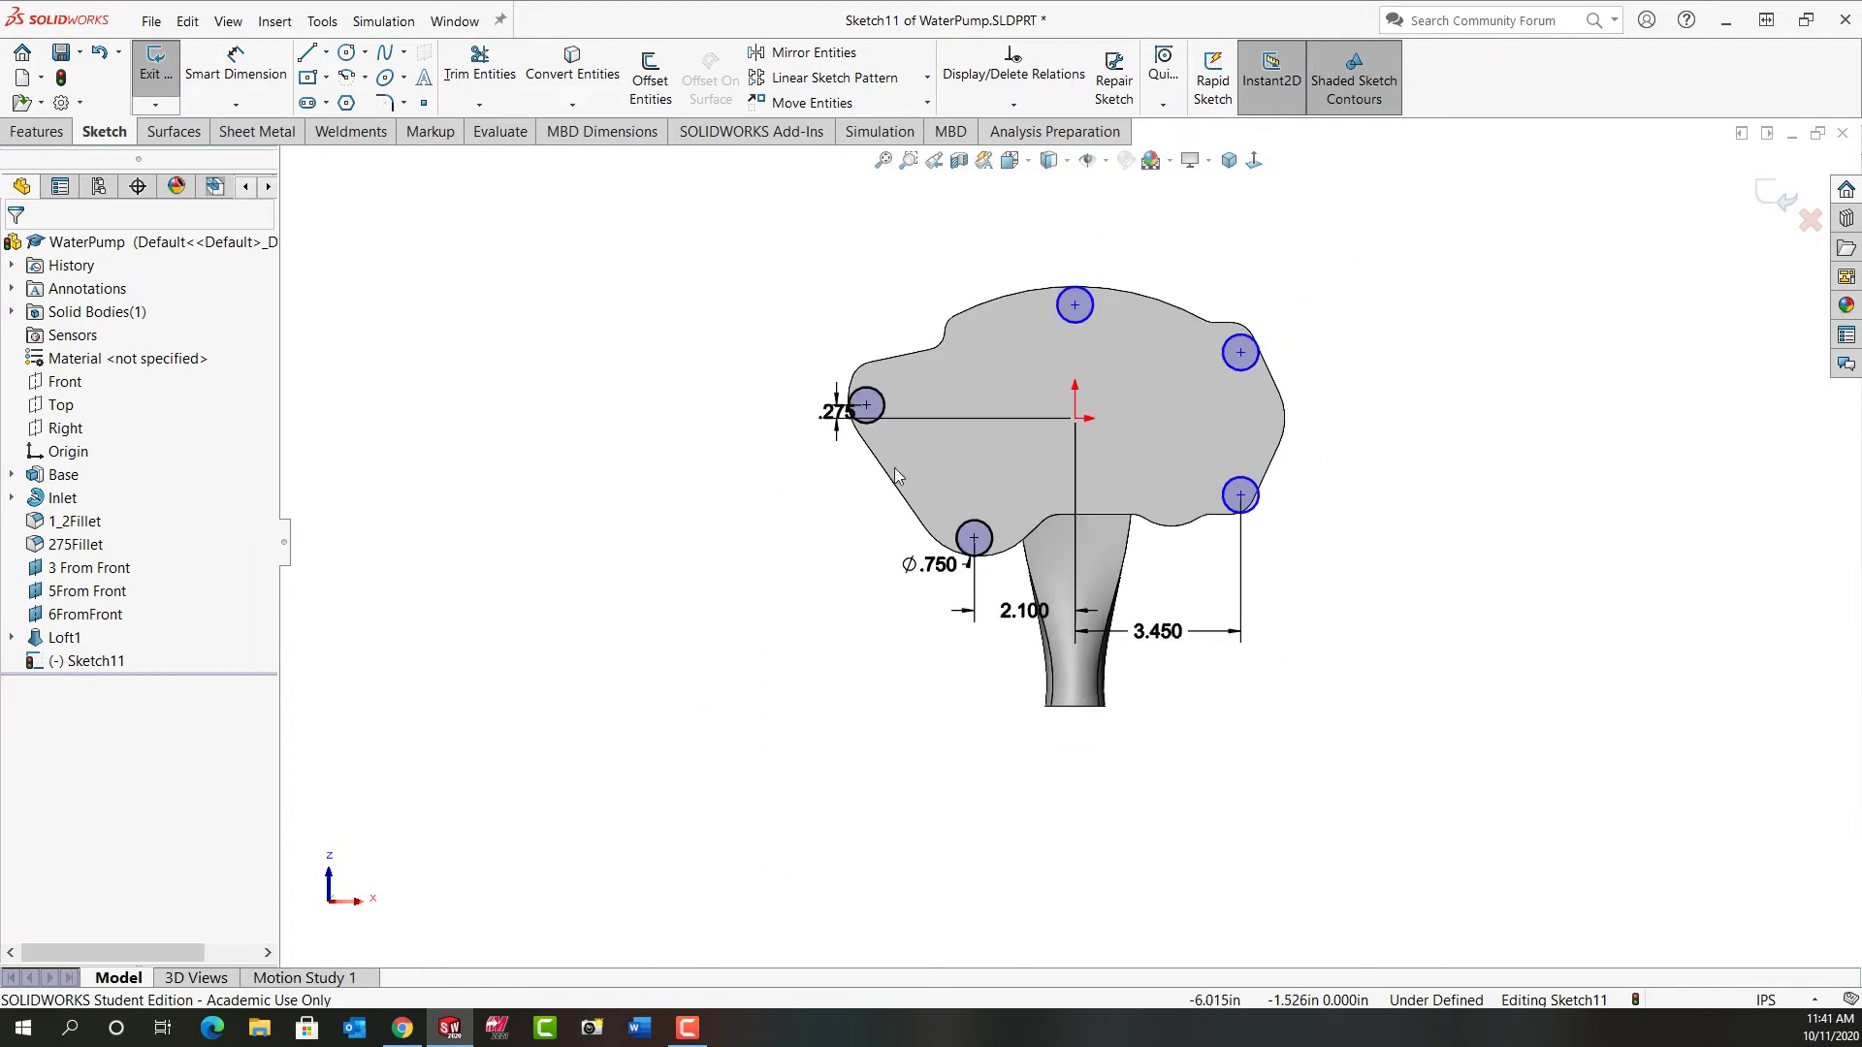
{"action": "key", "text": "f"}
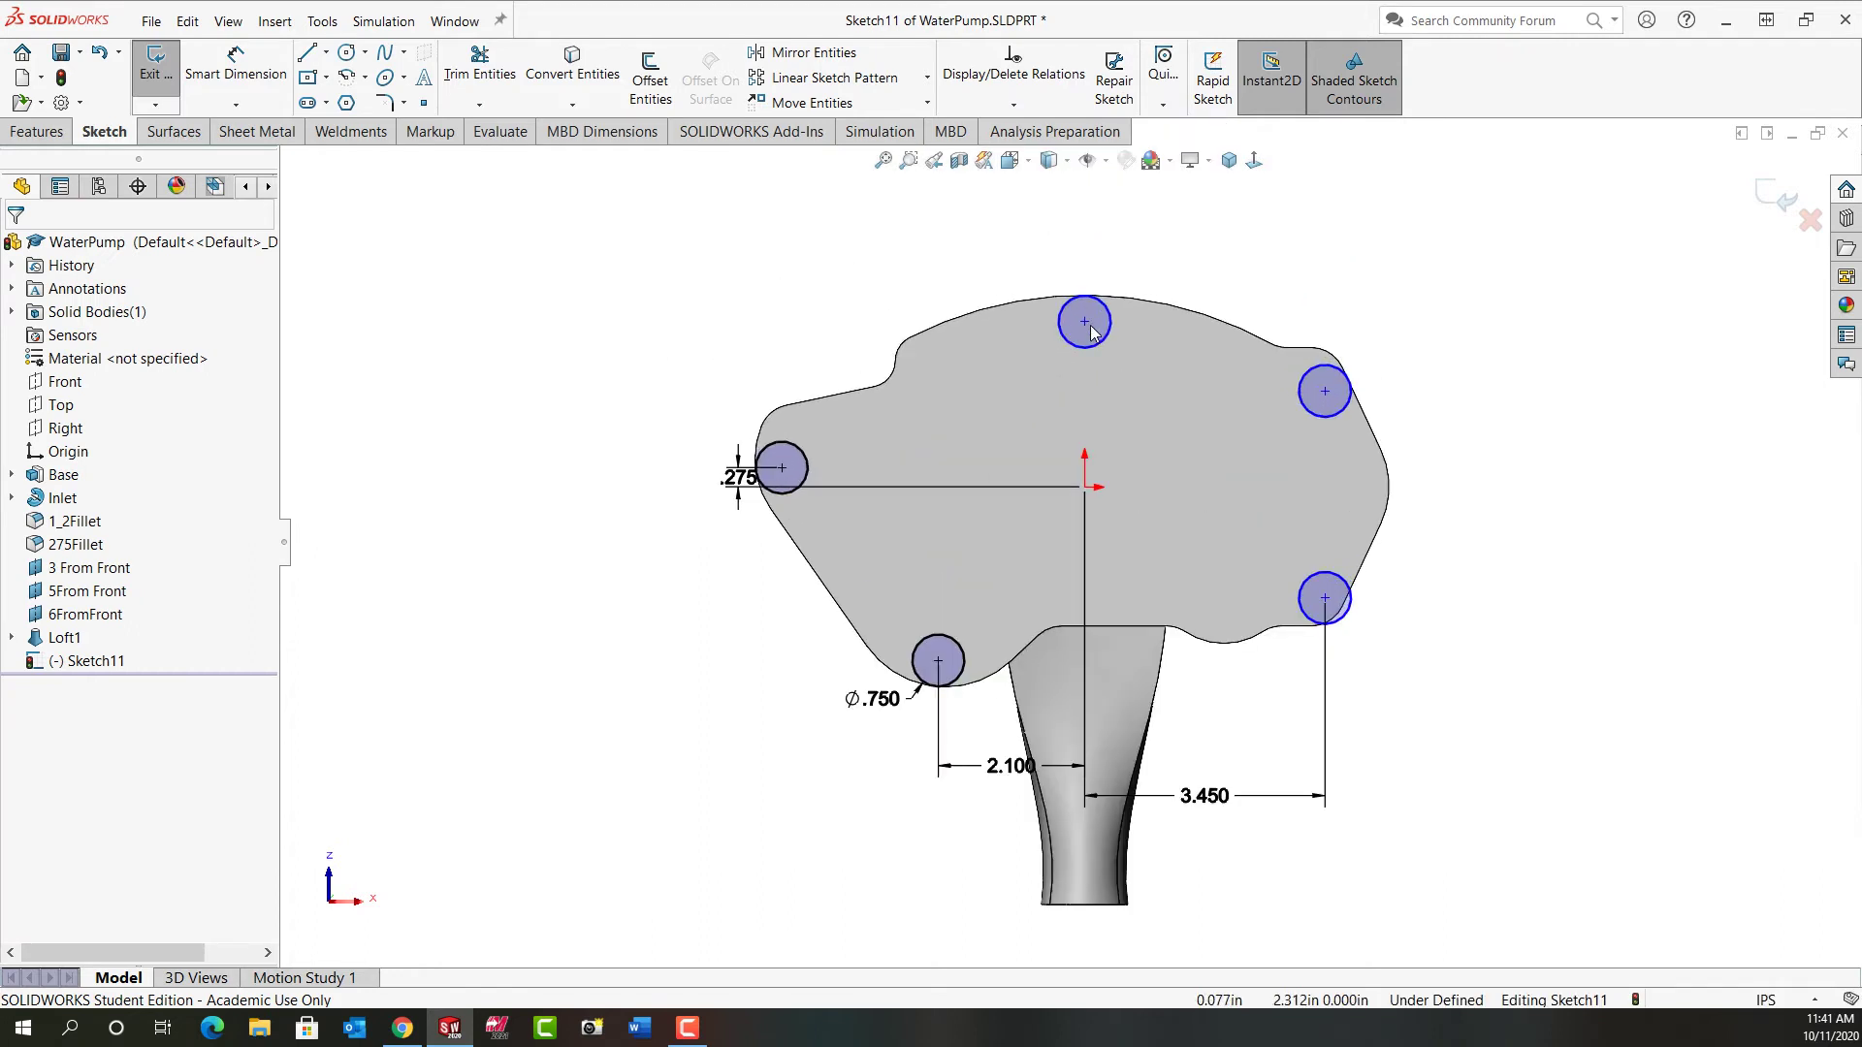
{"action": "left_click", "coordinate": [1086, 323]}
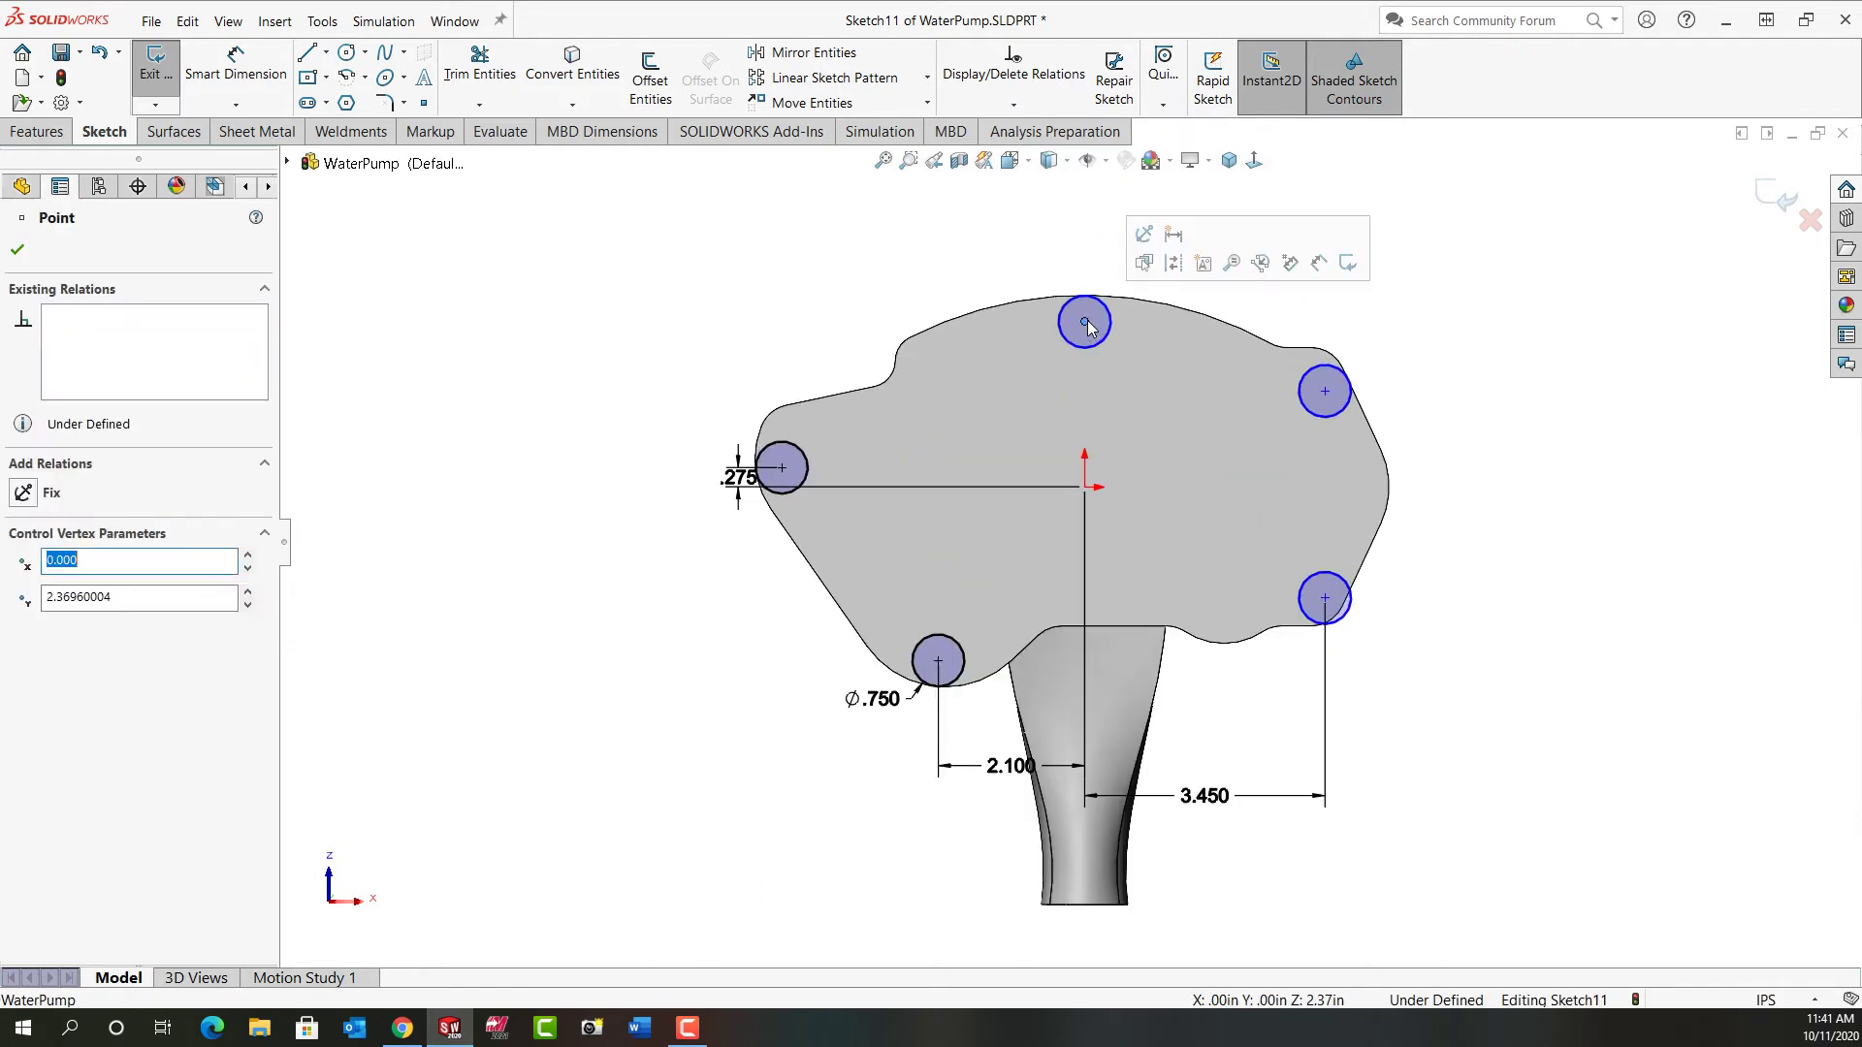
{"action": "left_click", "coordinate": [1085, 487], "text": "ctrl"}
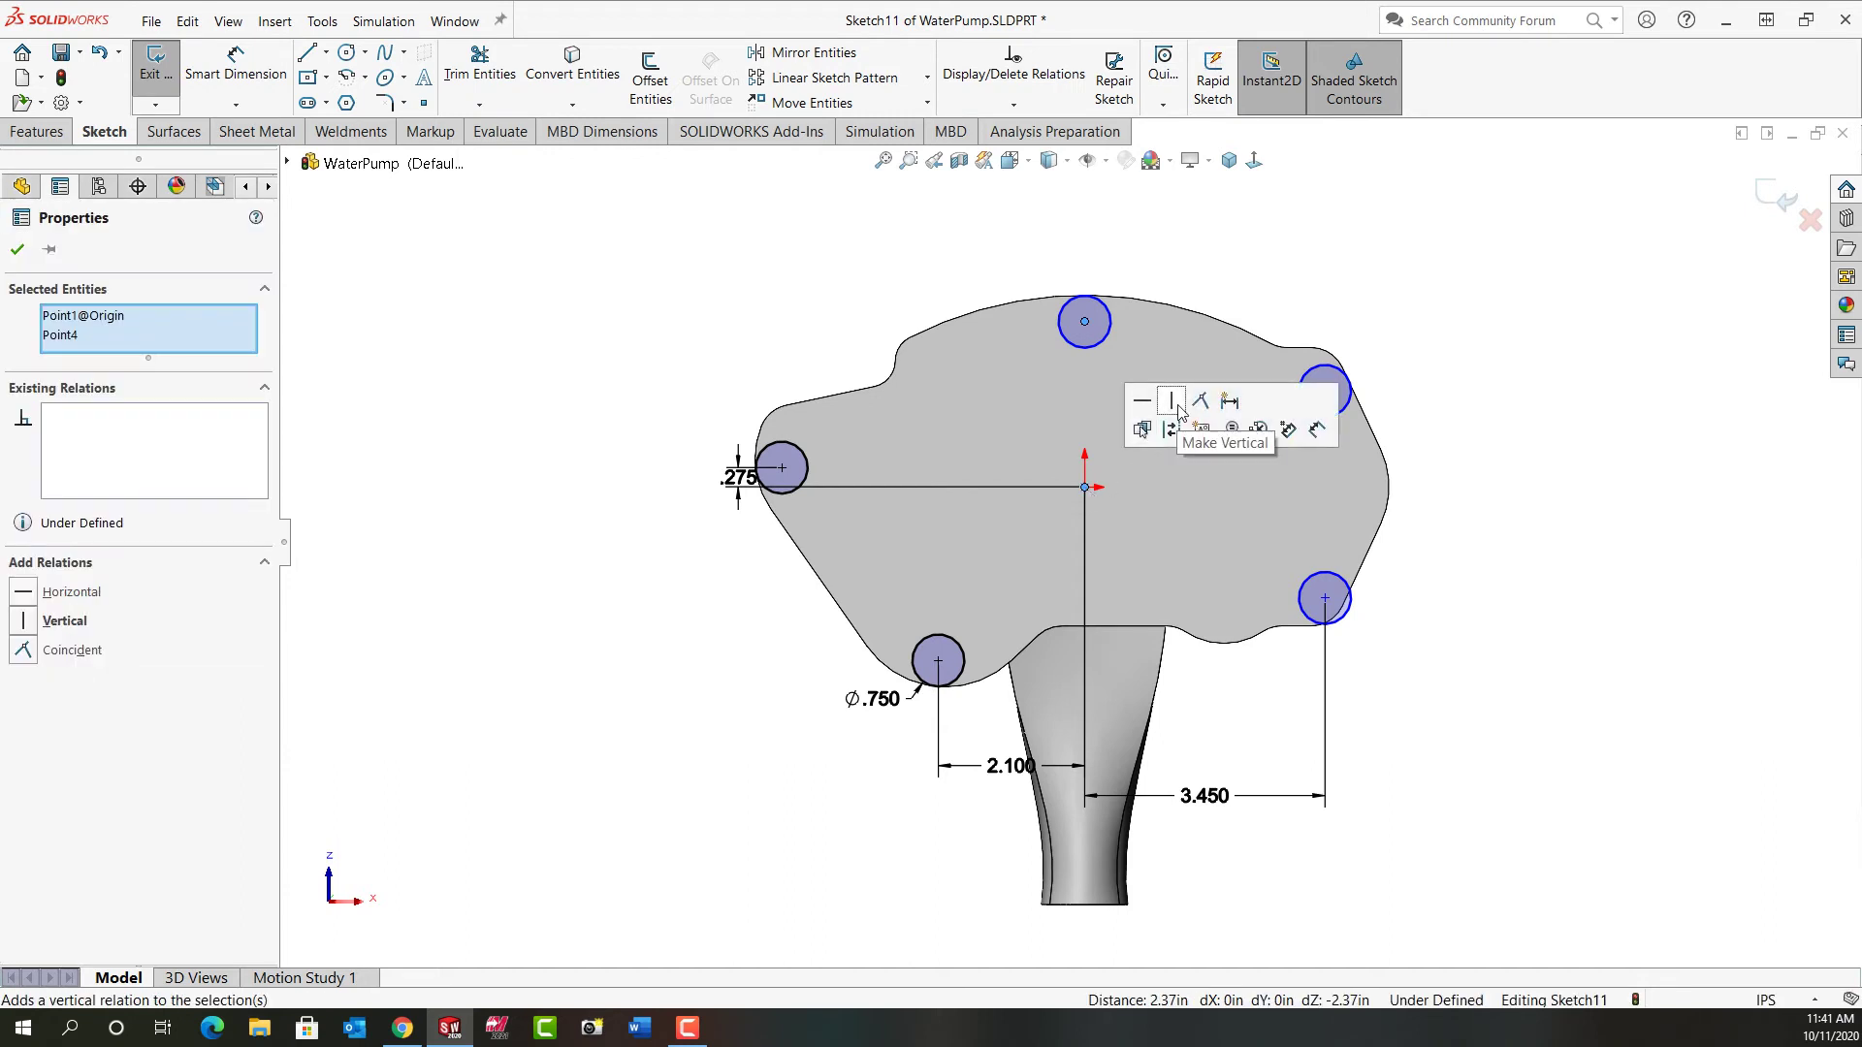
{"action": "left_click", "coordinate": [1191, 277]}
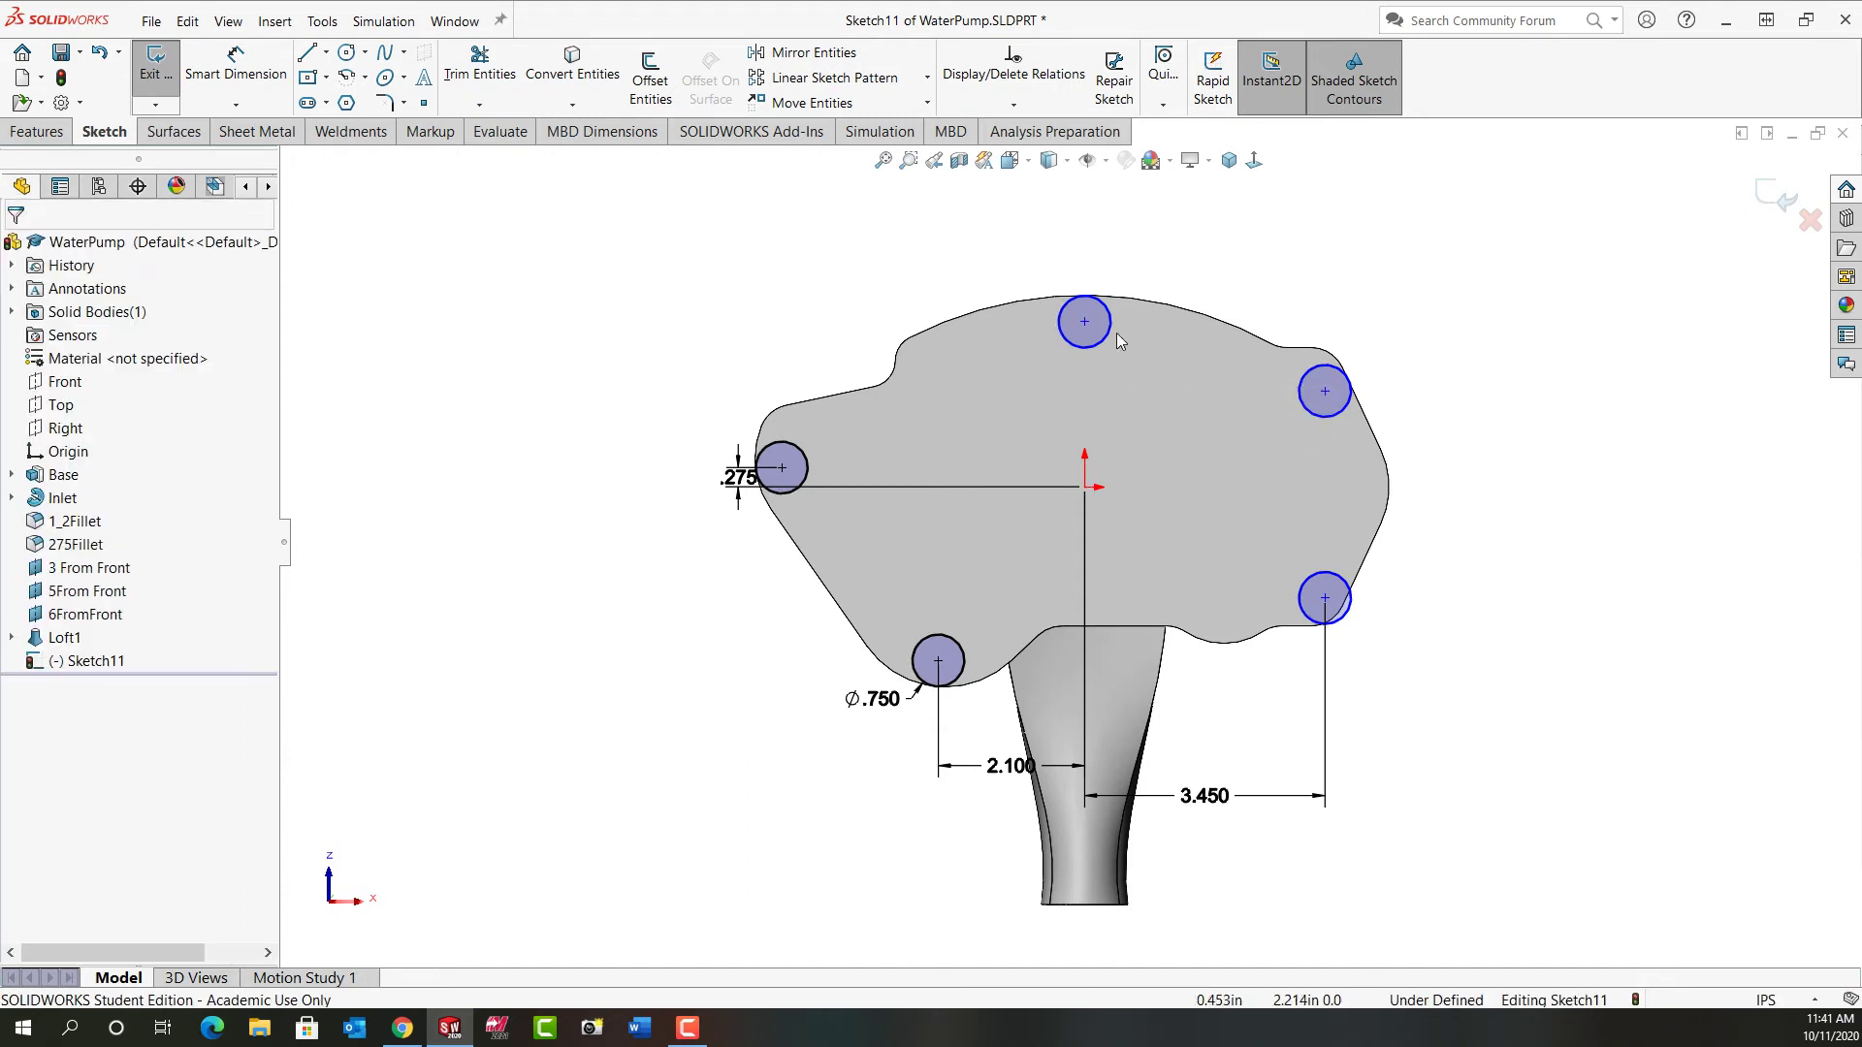
Step: Add a Tangent relation between the top circle and the large arc along the face's upper edge
{"action": "left_click", "coordinate": [1108, 335]}
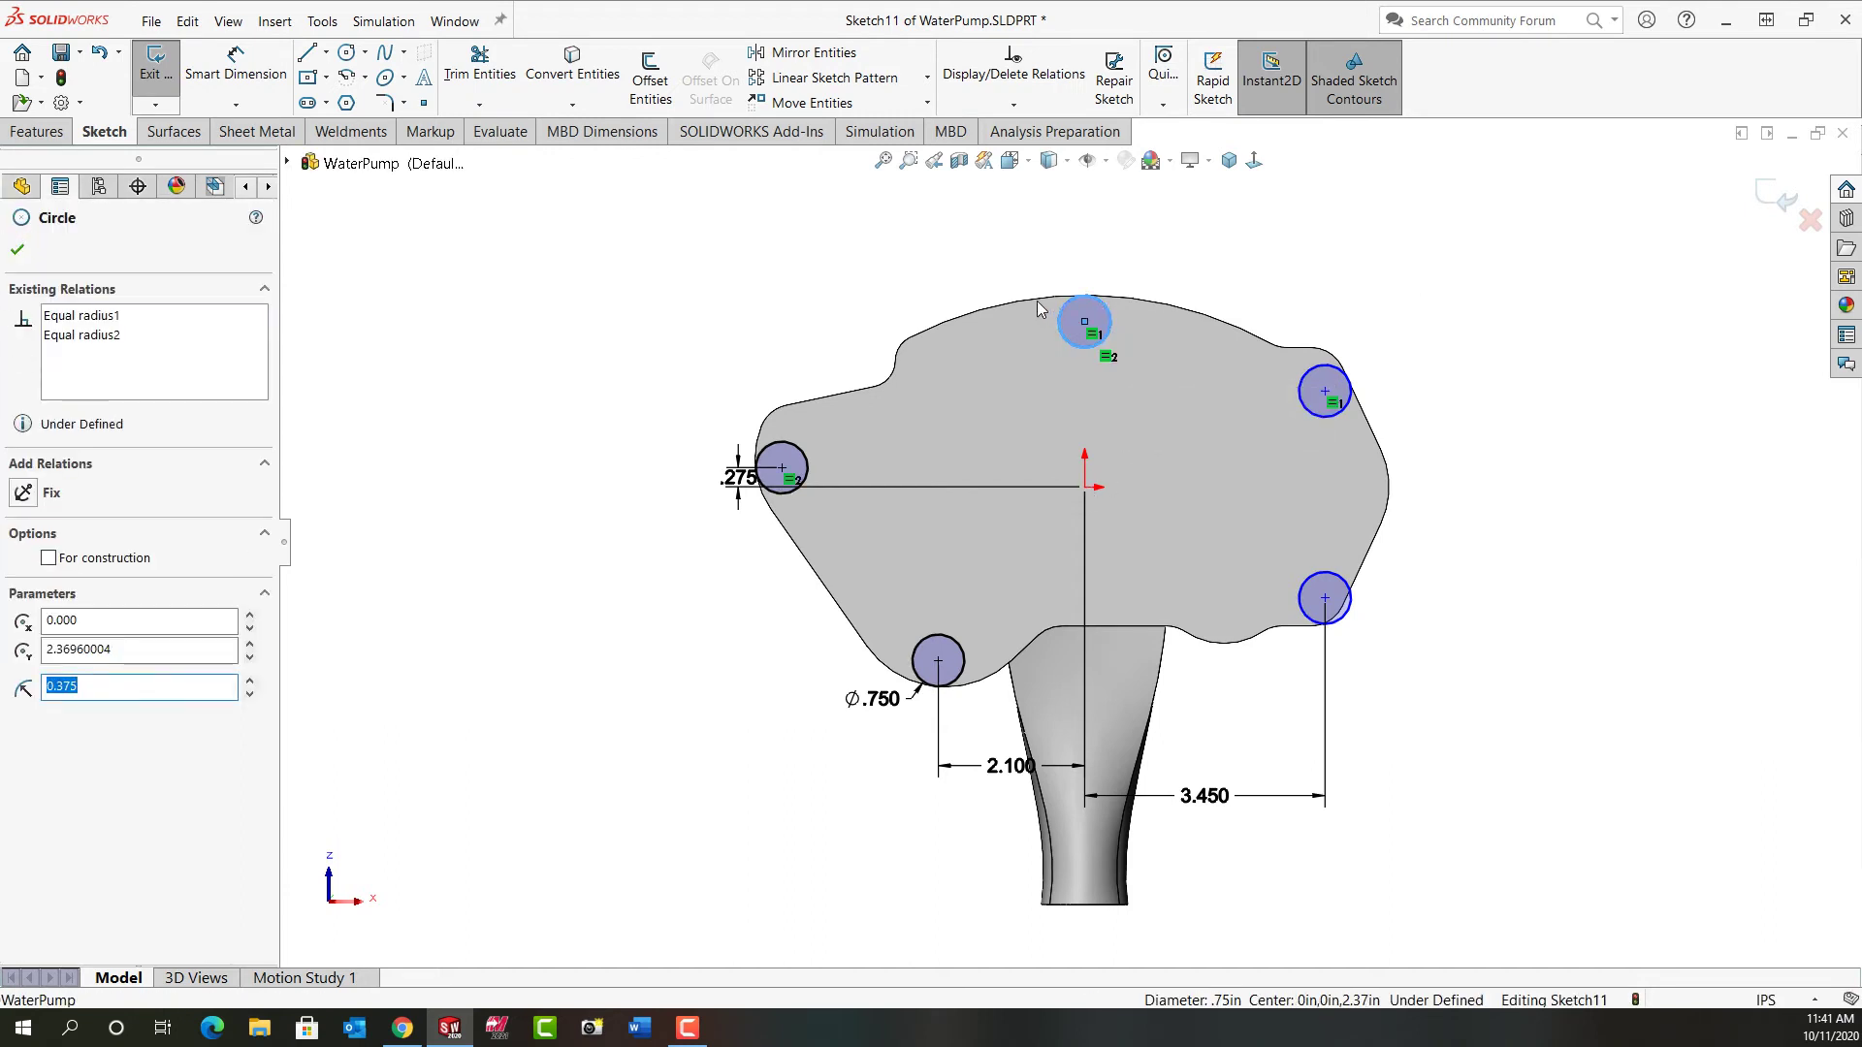
{"action": "left_click", "coordinate": [1034, 301], "text": "ctrl"}
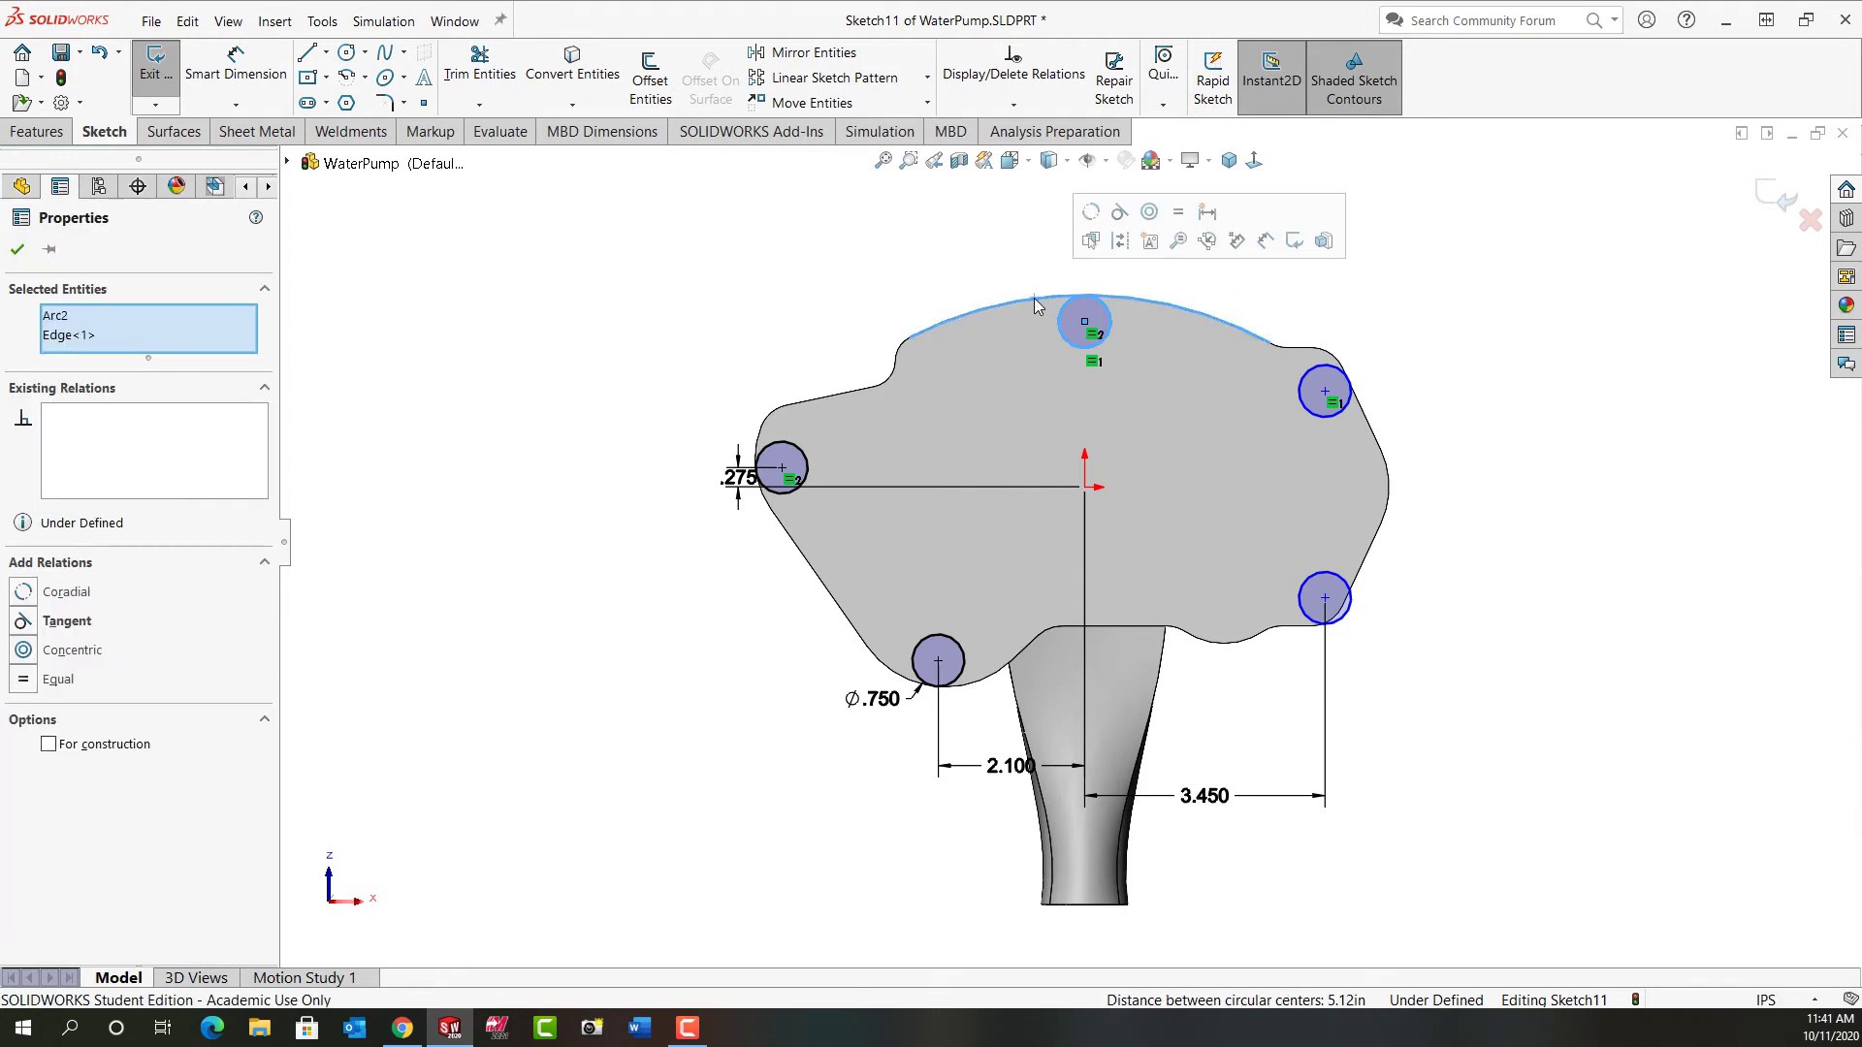
{"action": "left_click", "coordinate": [1119, 211]}
{"action": "left_click", "coordinate": [1126, 392]}
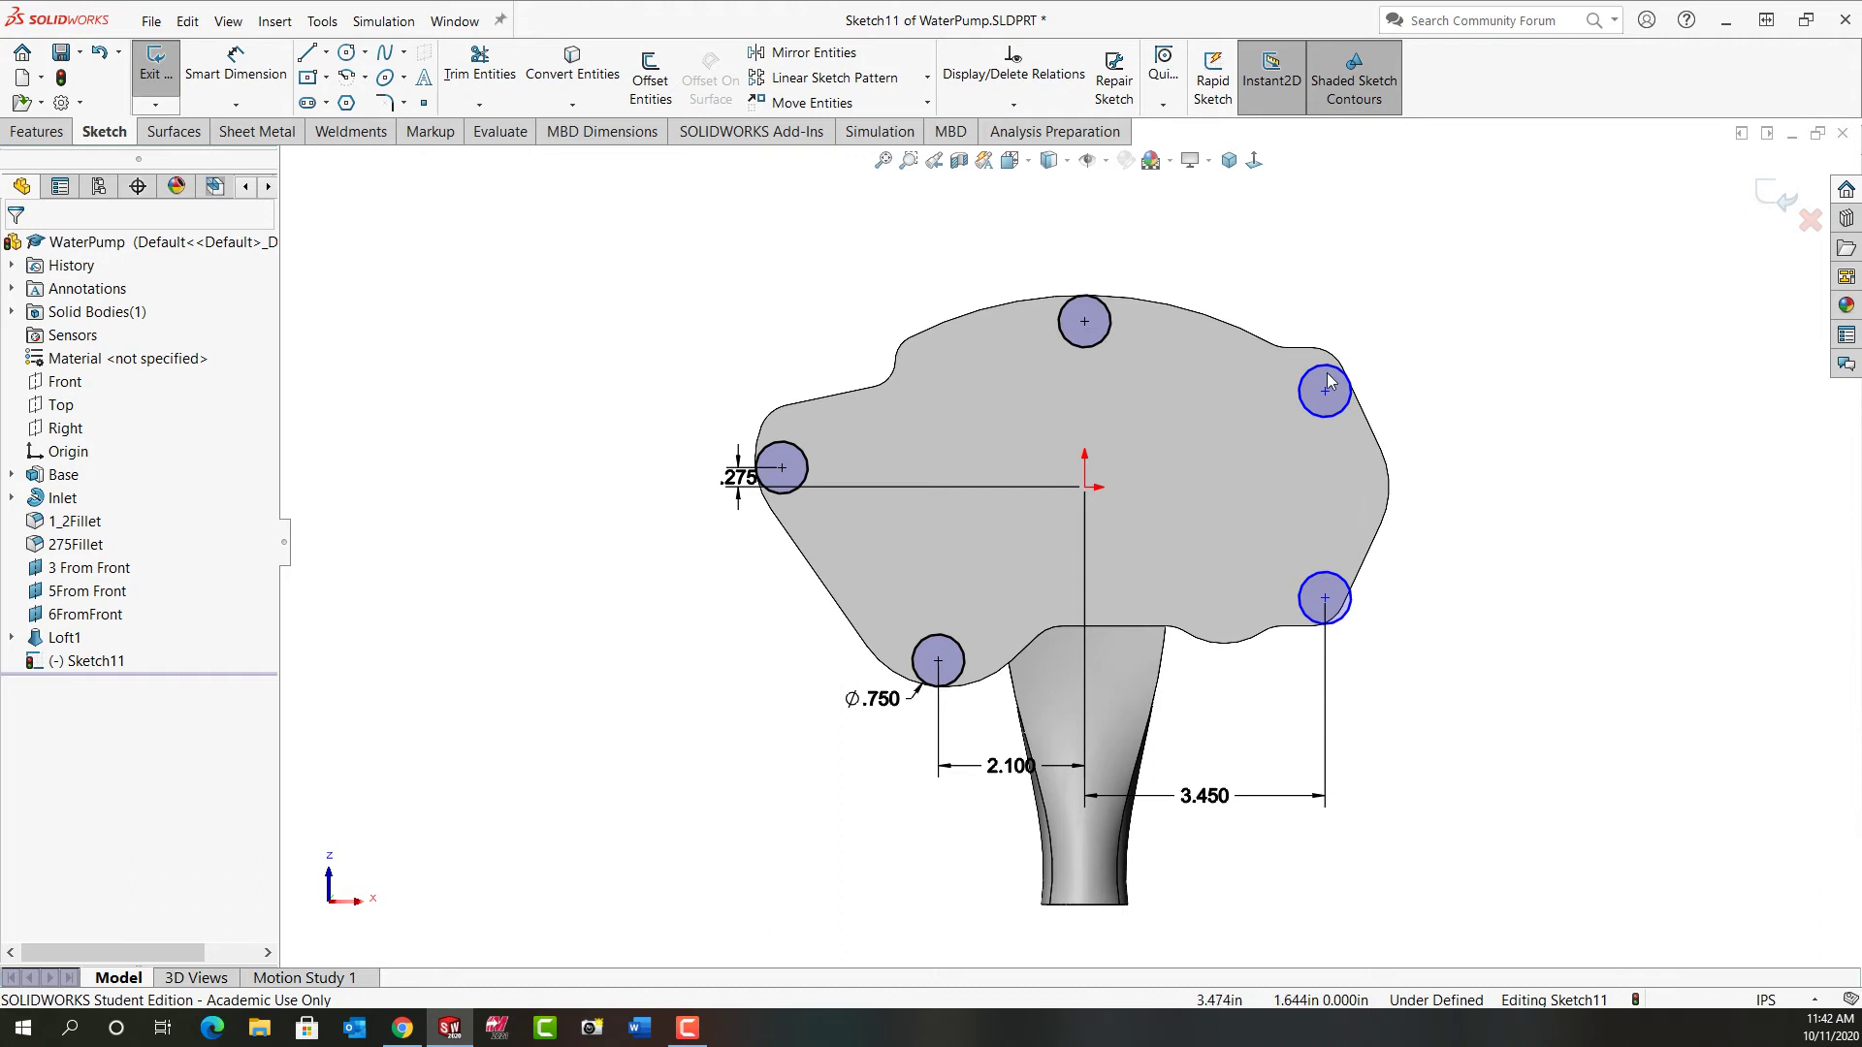
Step: Try to make the upper-right circle tangent to the rounded corner edge above it after shifting the circle slightly down
{"action": "left_click_drag", "start_coordinate": [1326, 388], "coordinate": [1253, 403]}
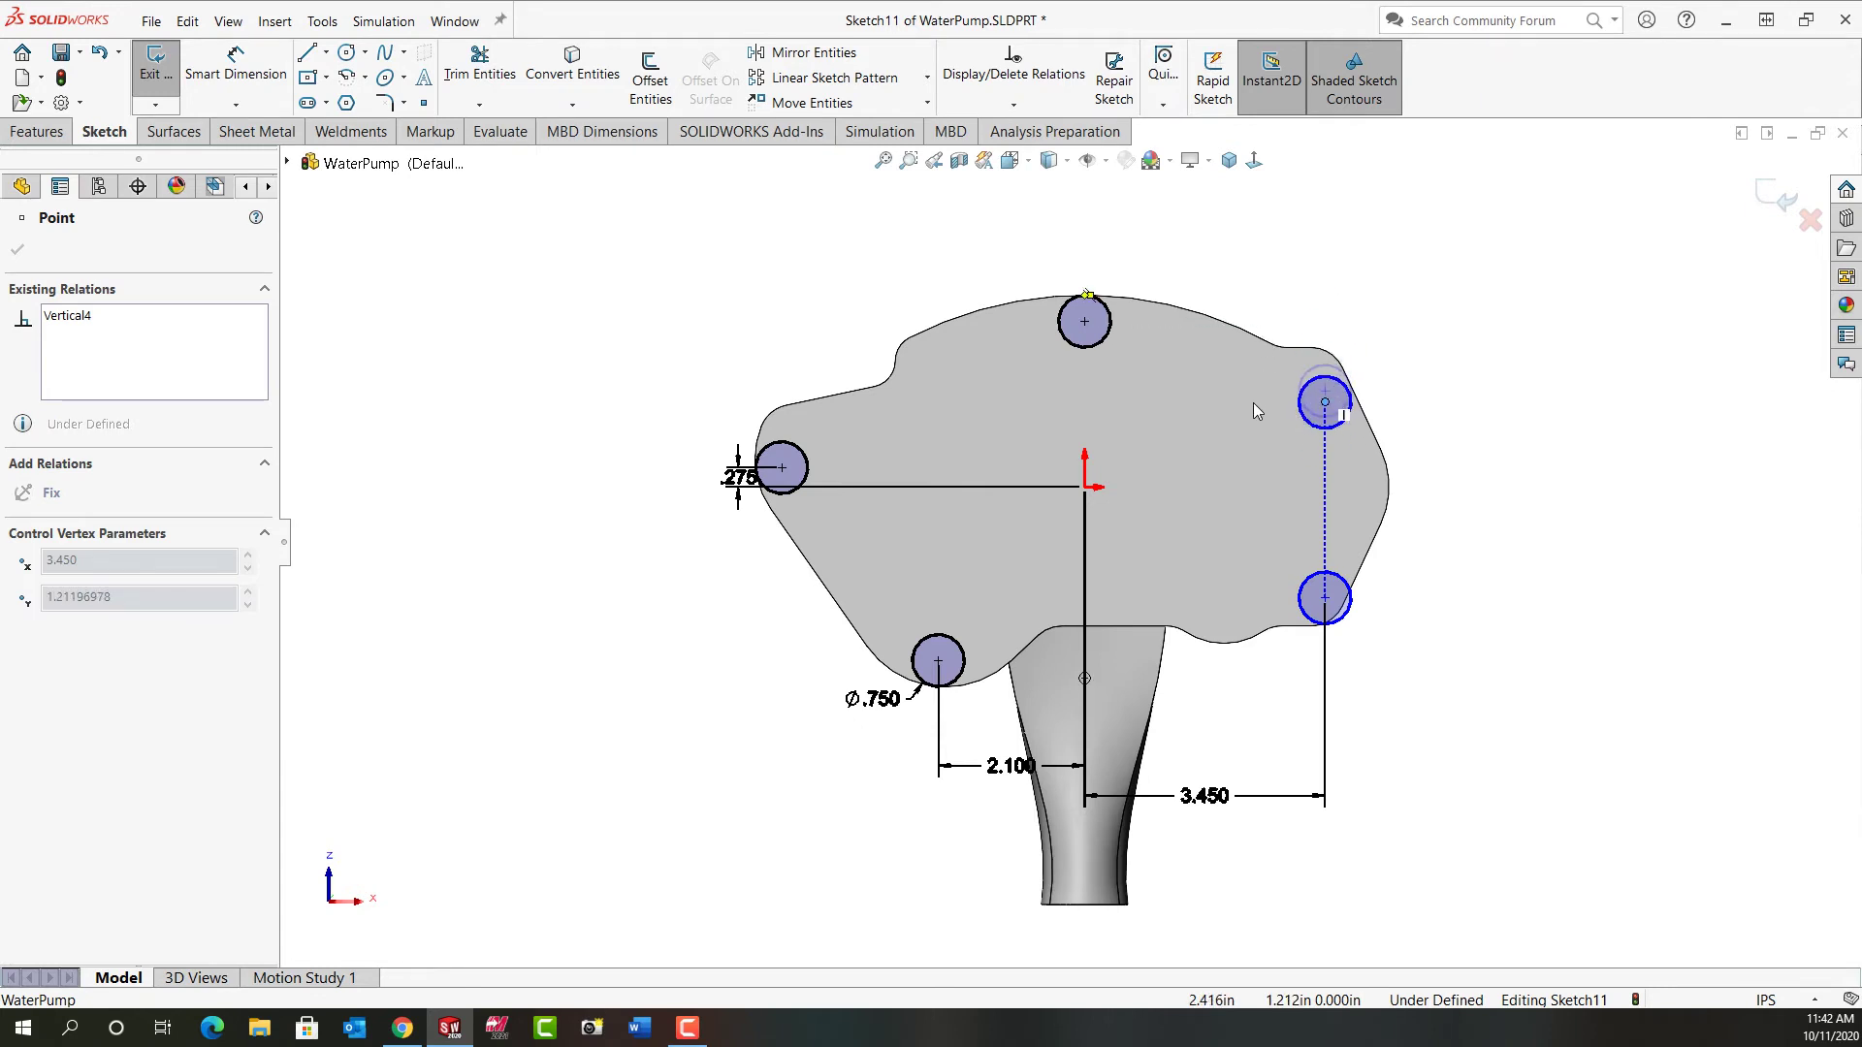
{"action": "left_click", "coordinate": [1525, 445]}
{"action": "left_click", "coordinate": [1331, 386]}
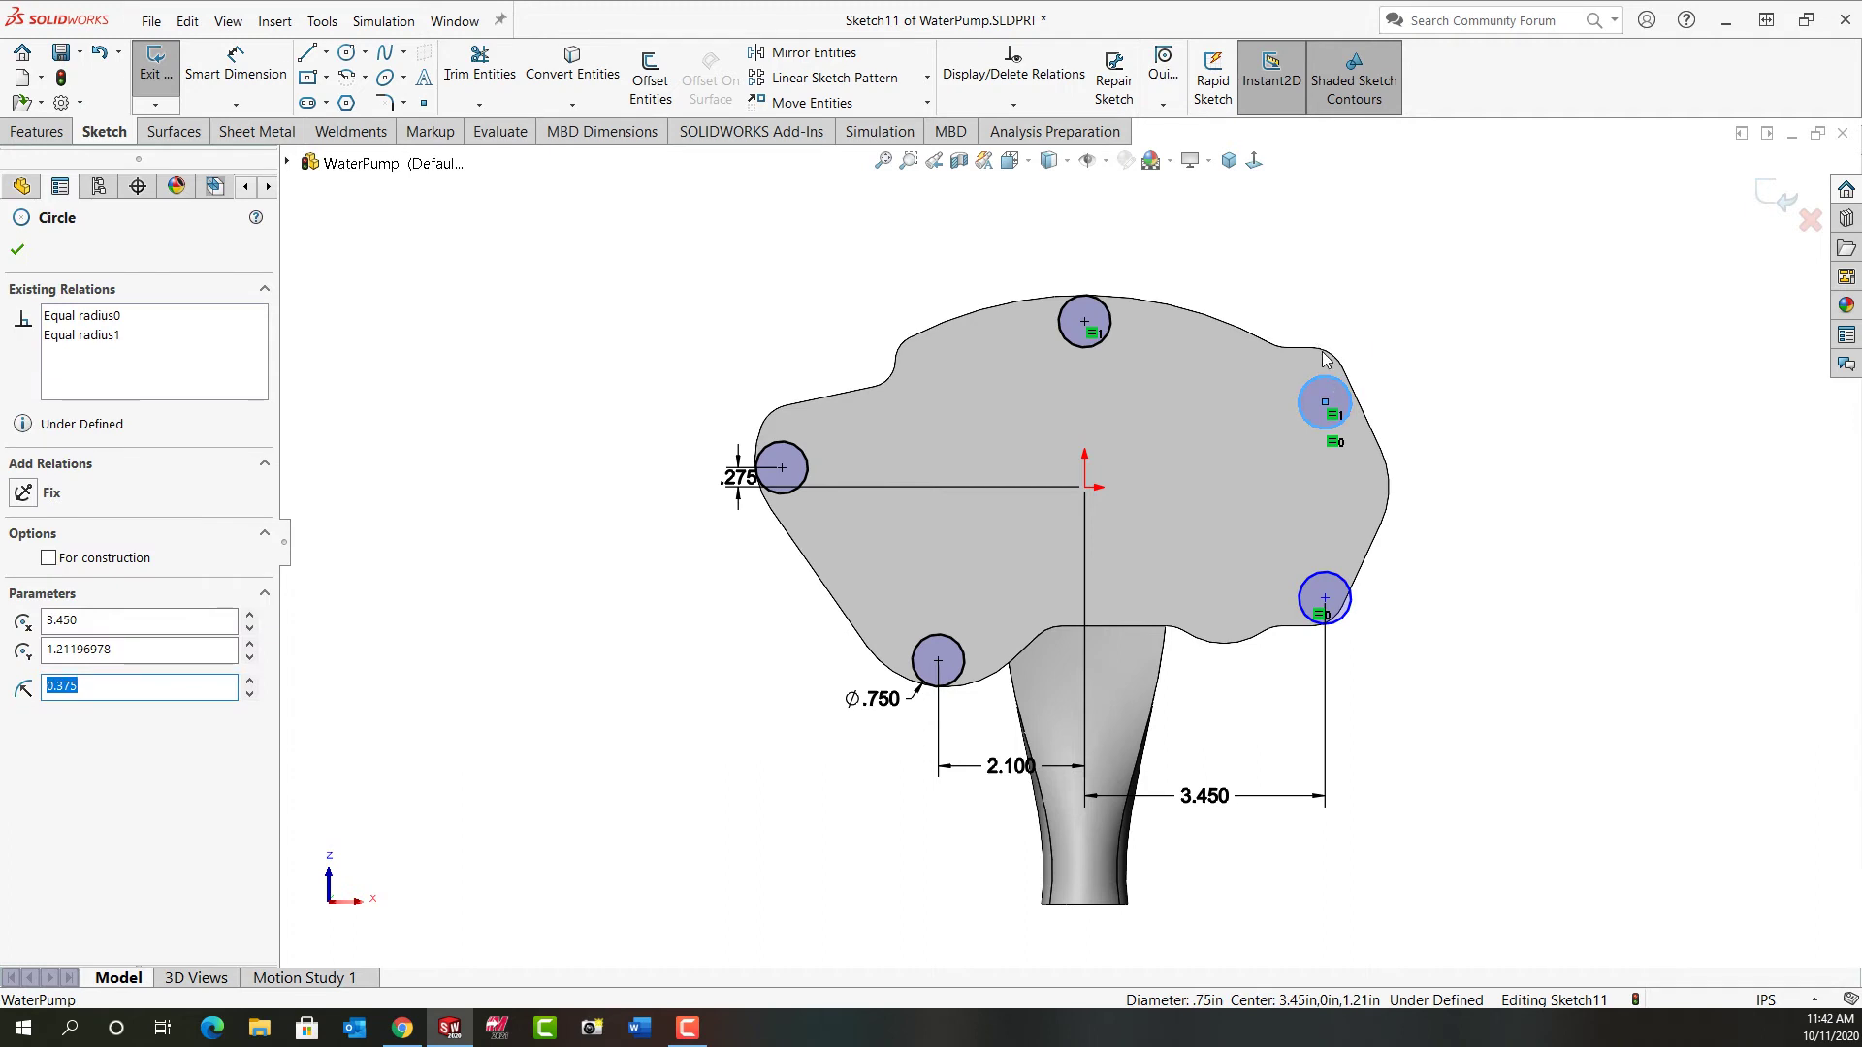
{"action": "left_click", "coordinate": [1327, 358], "text": "ctrl"}
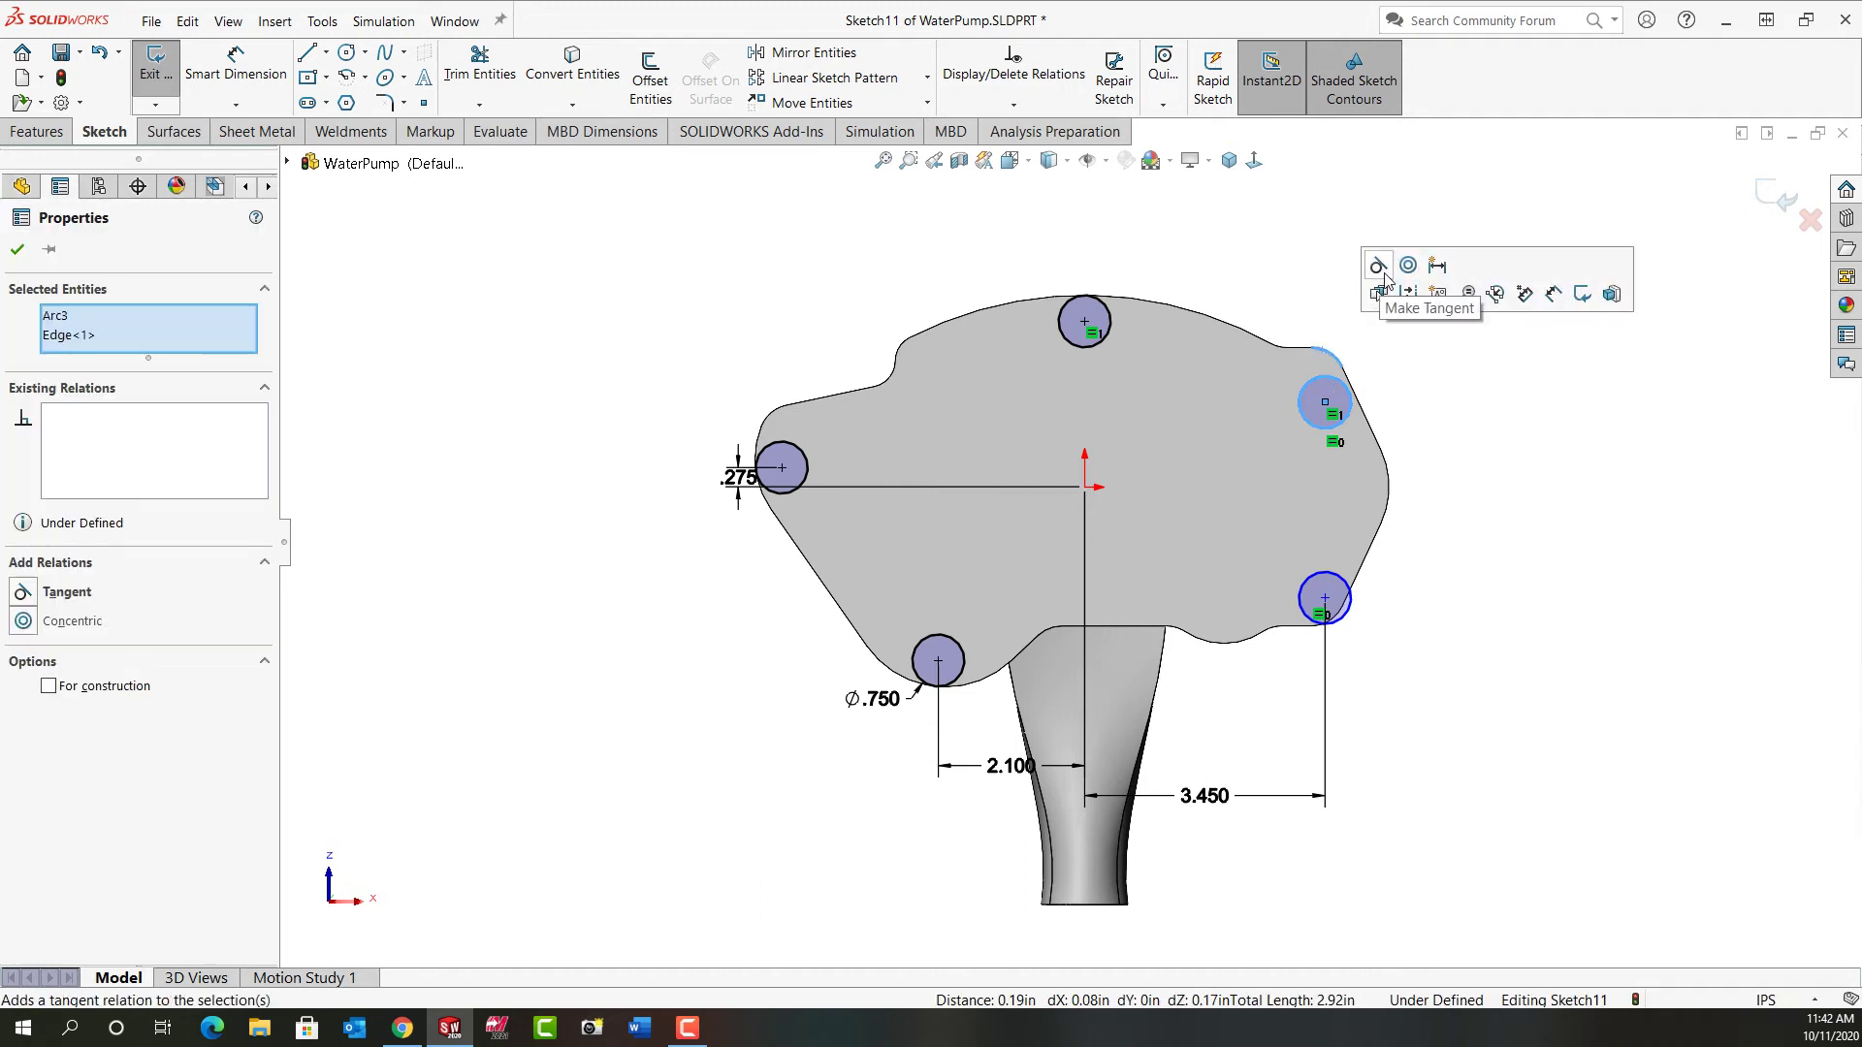
{"action": "left_click", "coordinate": [1378, 267]}
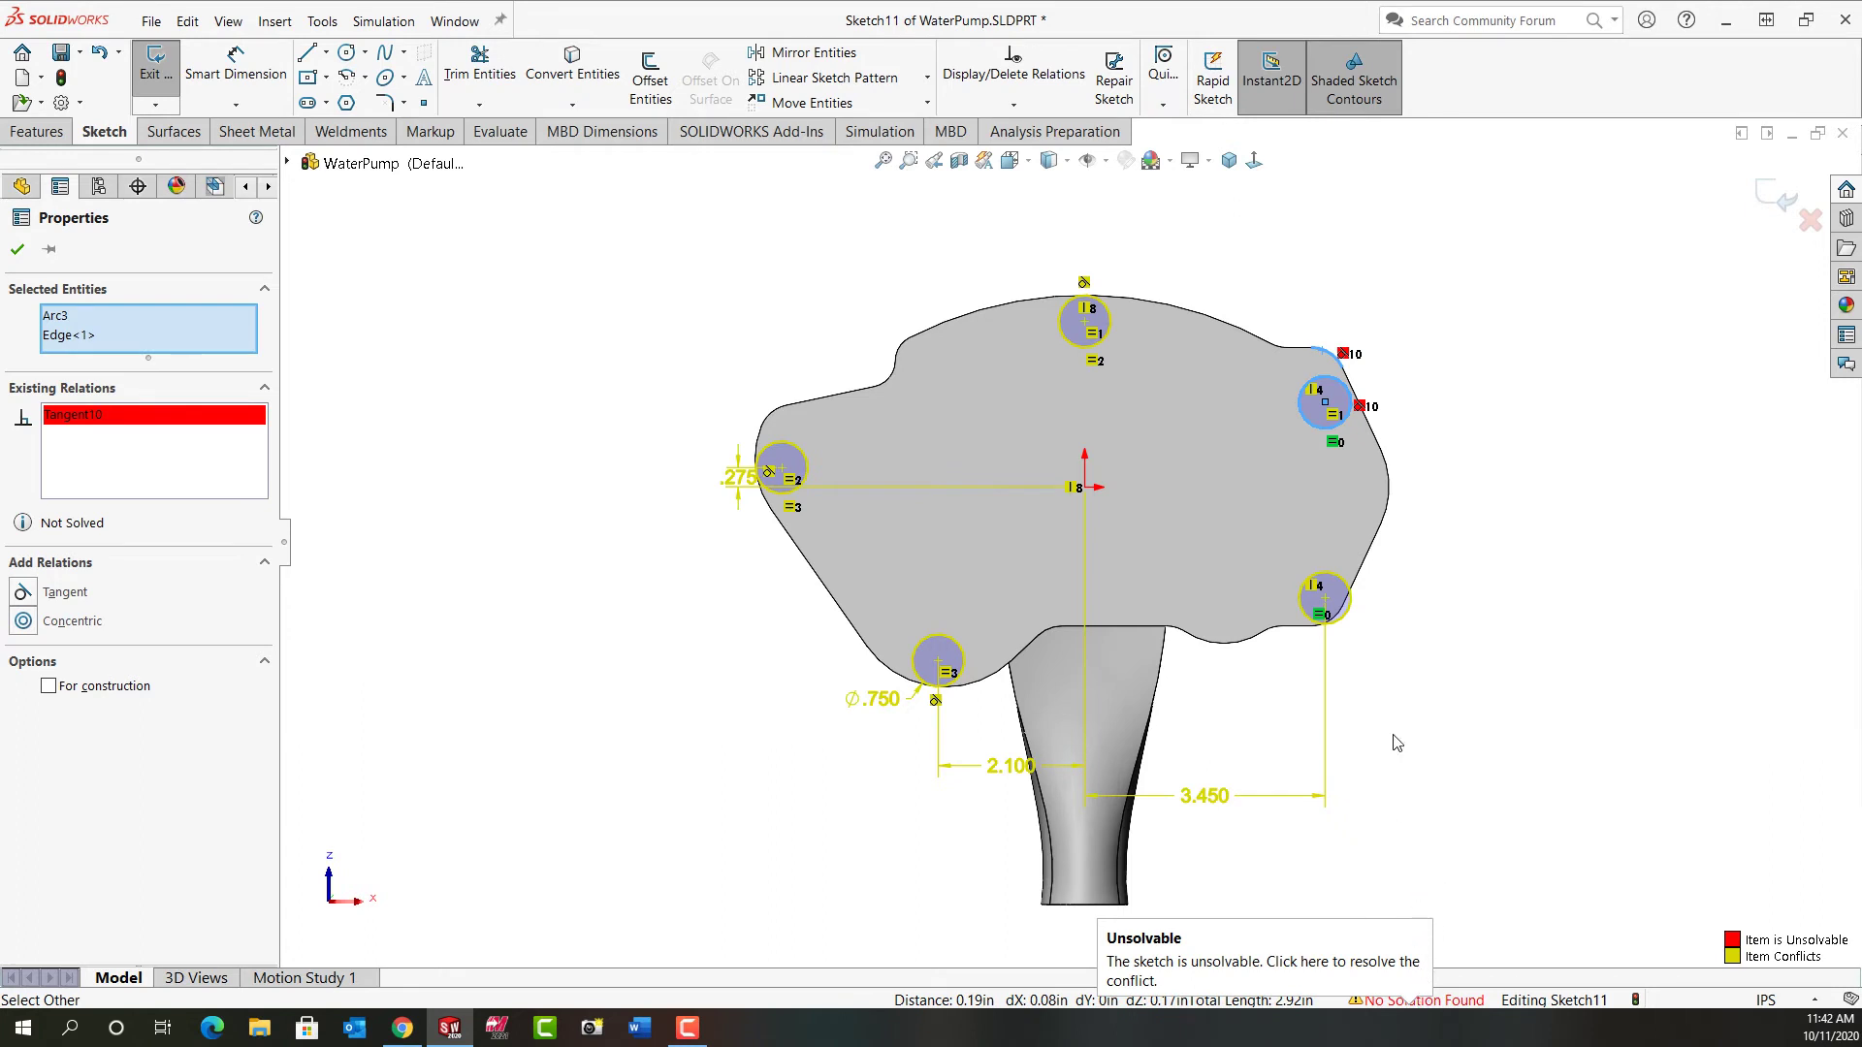
{"action": "key", "text": "ctrl+z"}
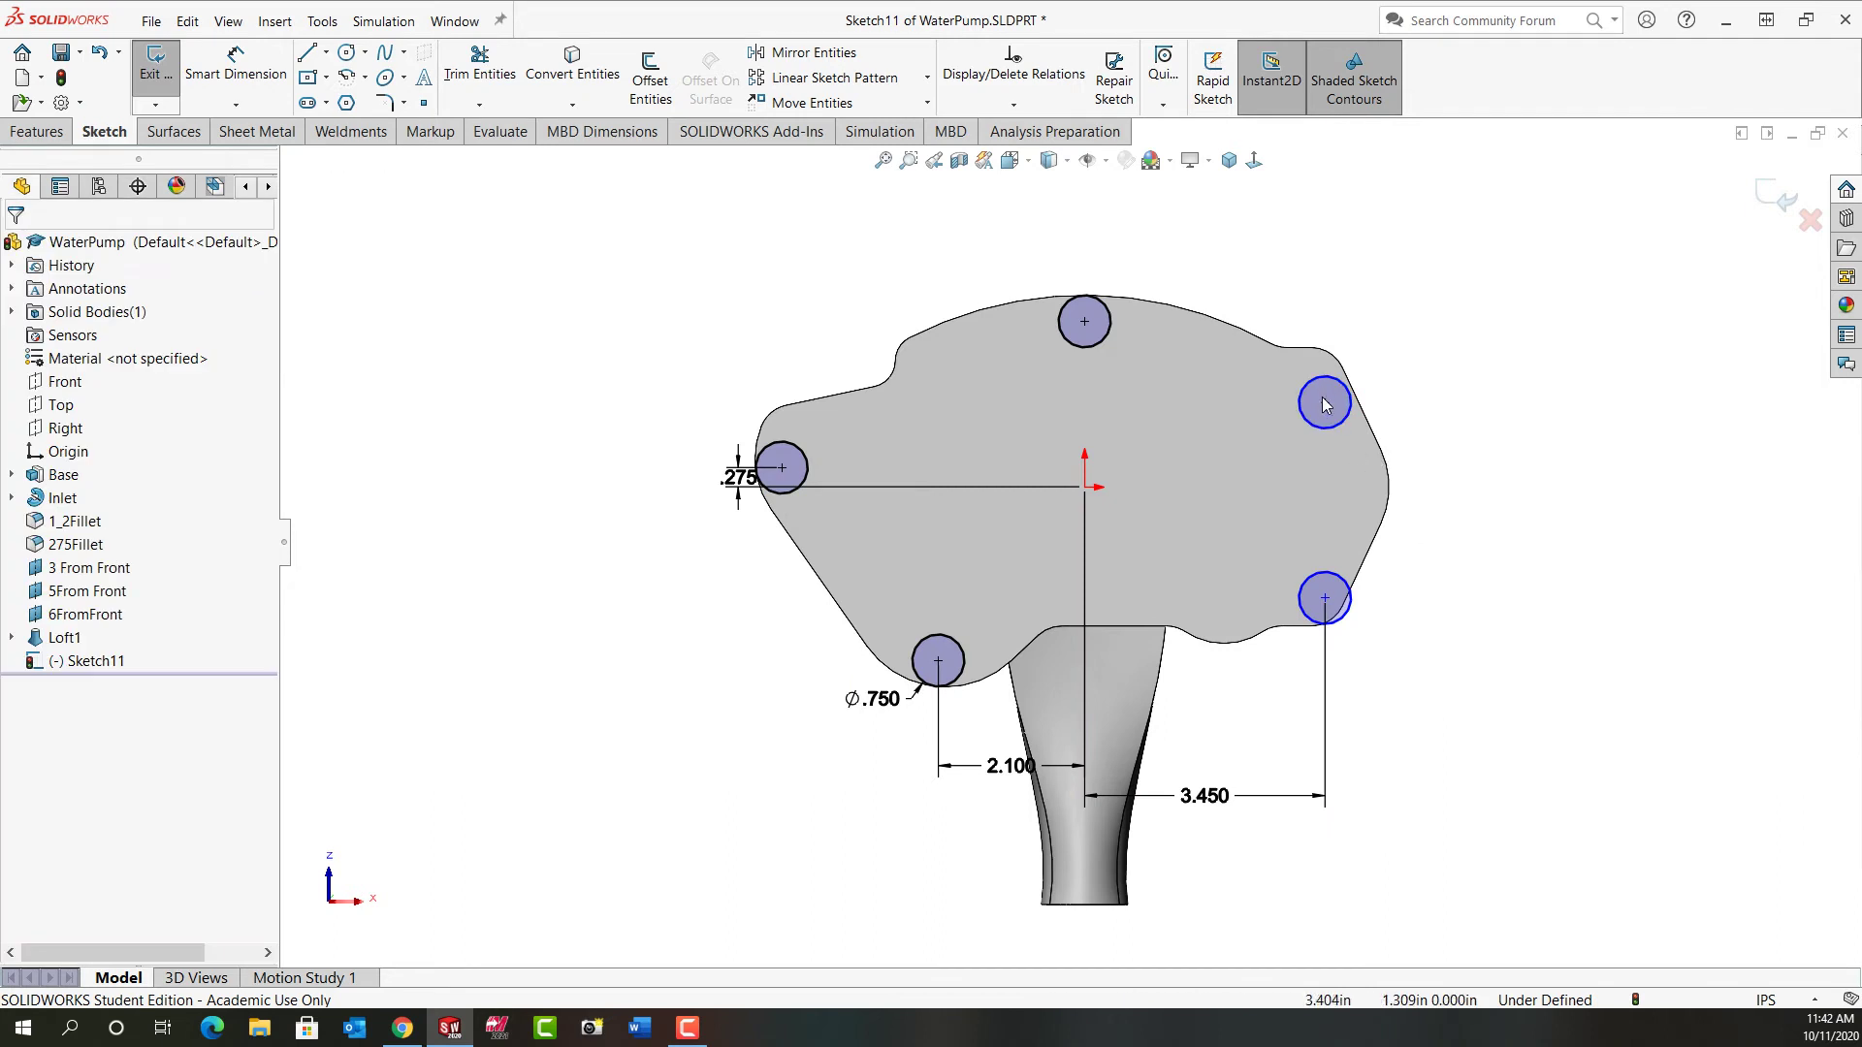
Step: Move the upper-right circle up toward the face's top corner, with its center about 1.62 in above the origin
{"action": "left_click", "coordinate": [1327, 404]}
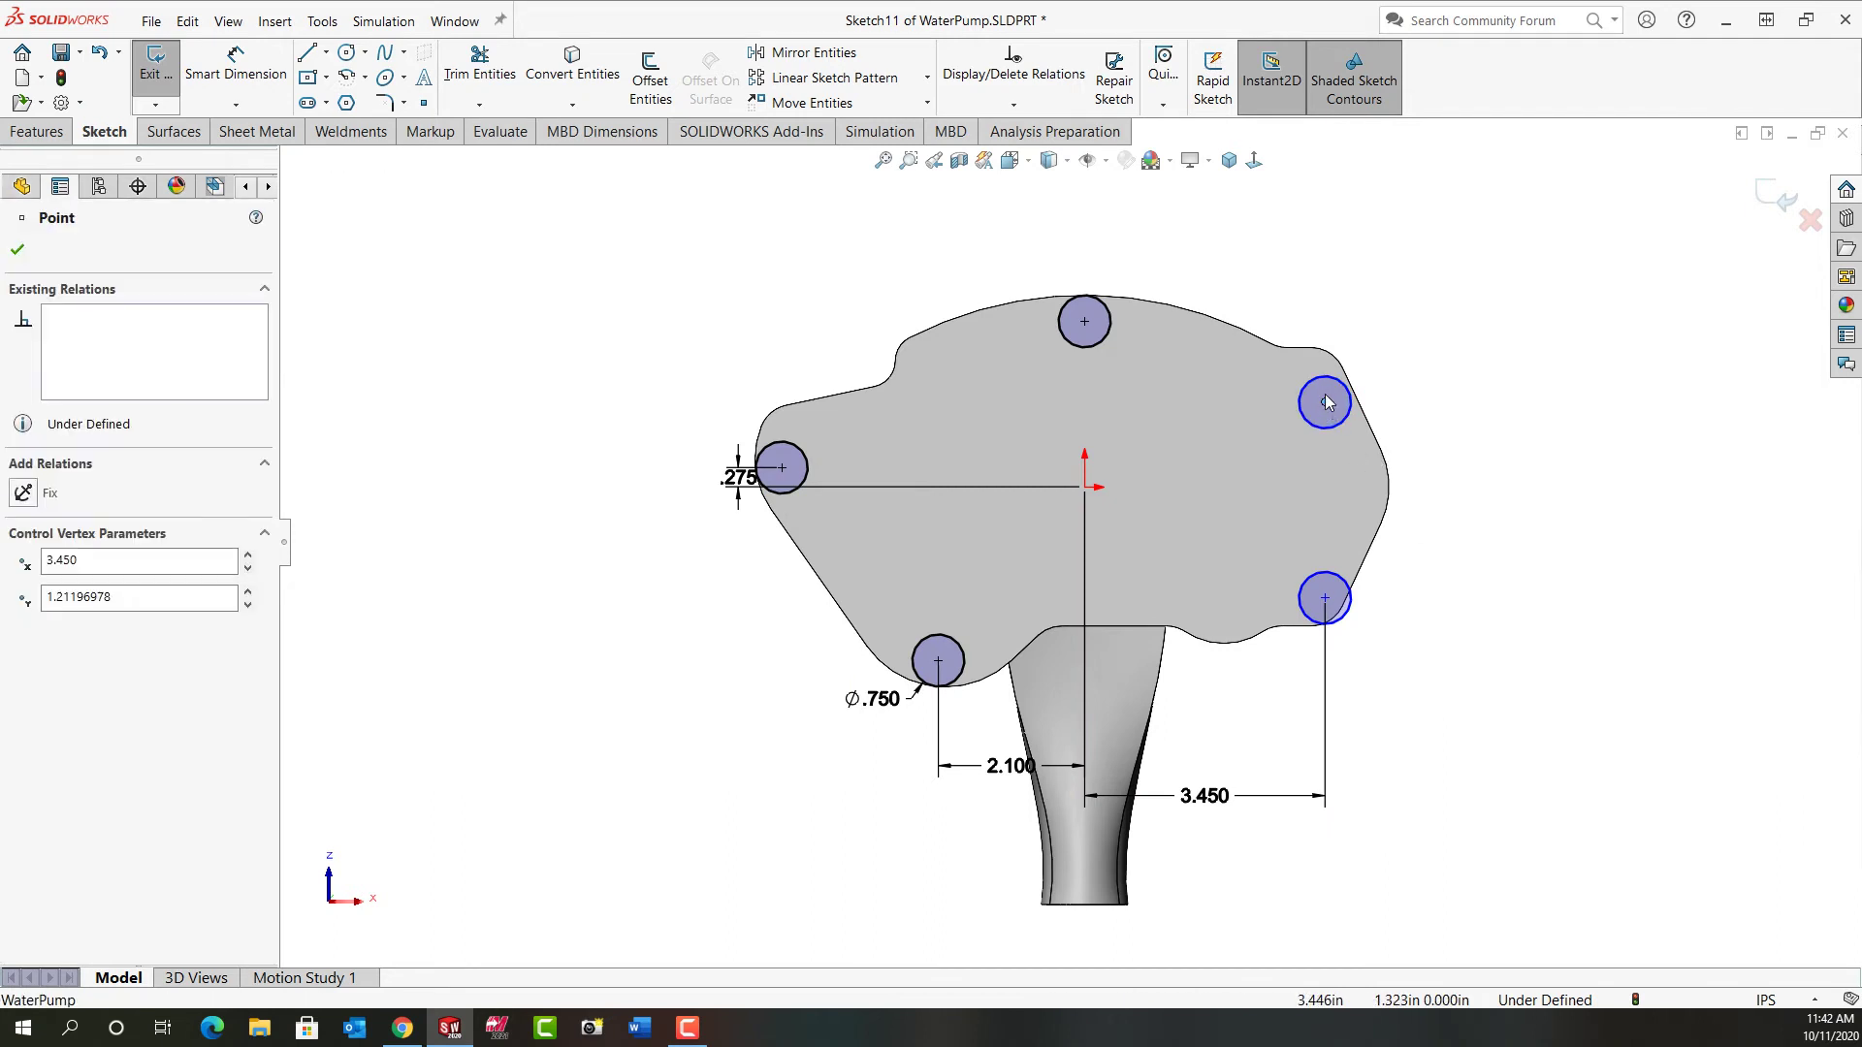
{"action": "left_click_drag", "start_coordinate": [1327, 403], "coordinate": [1319, 375]}
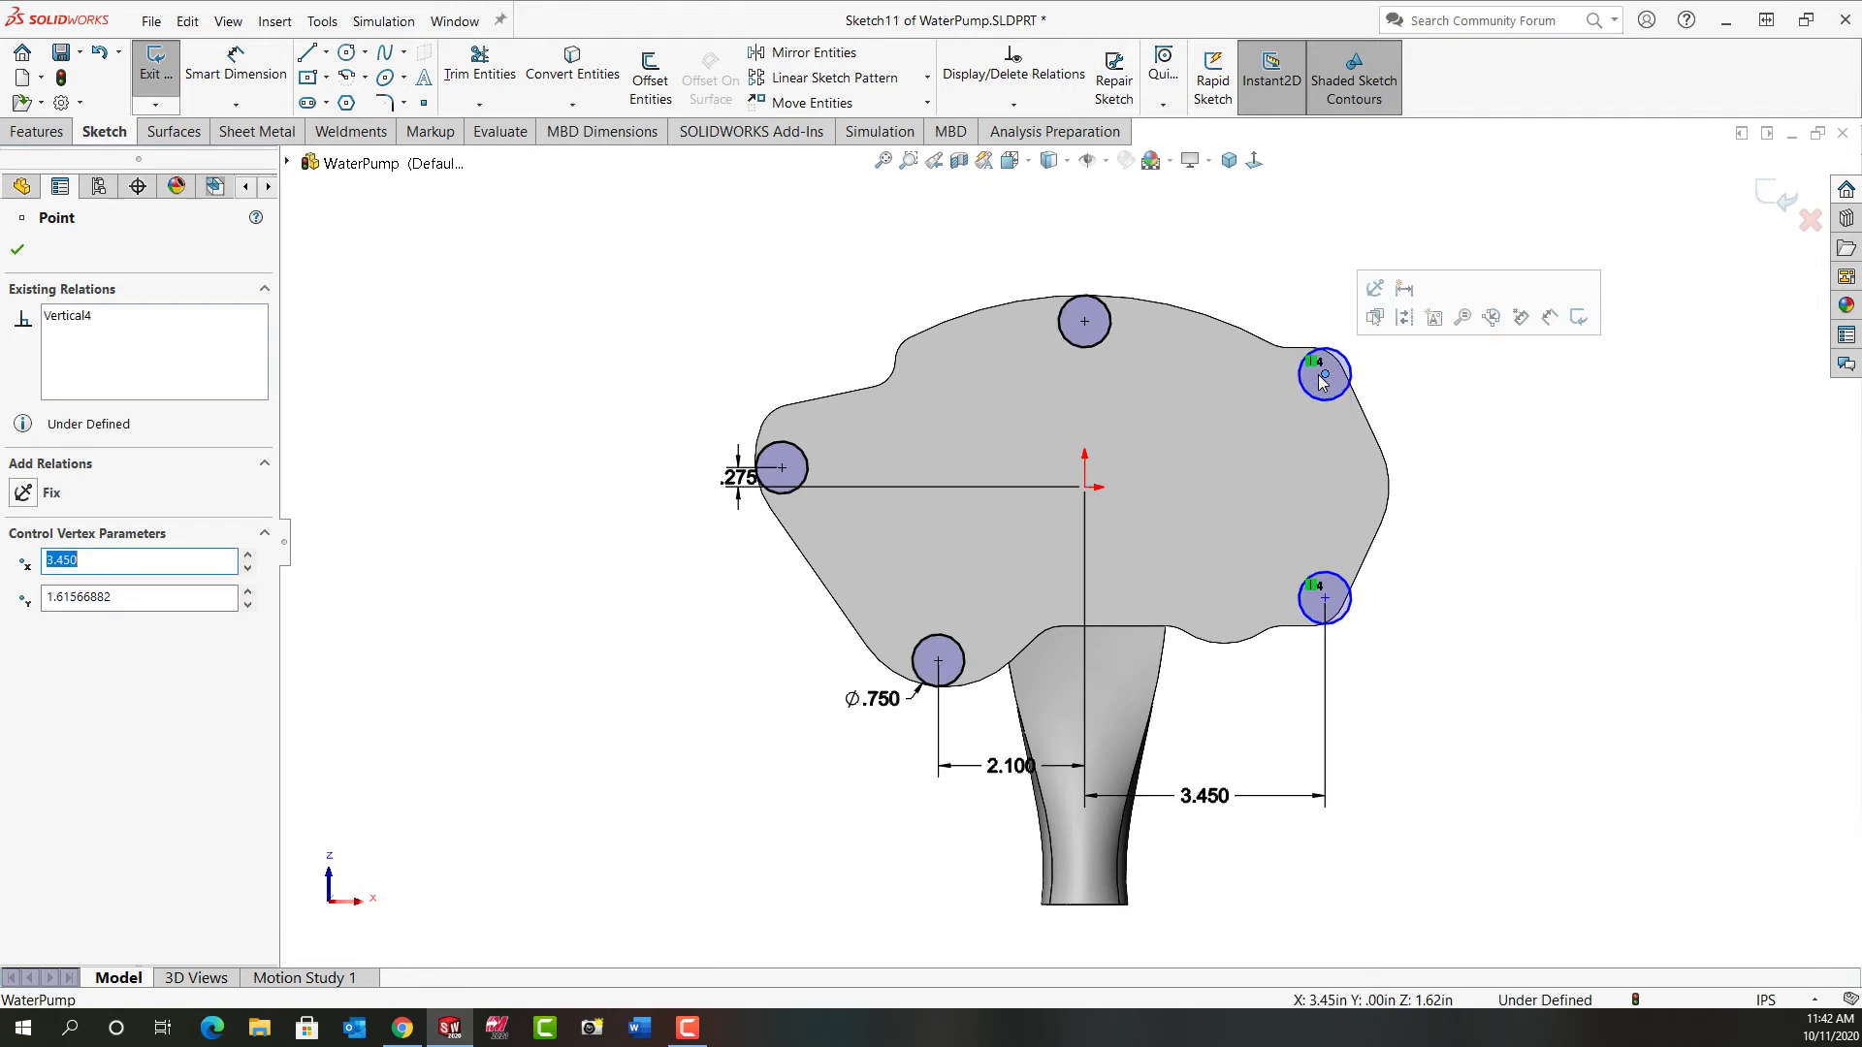
{"action": "key", "text": "Escape"}
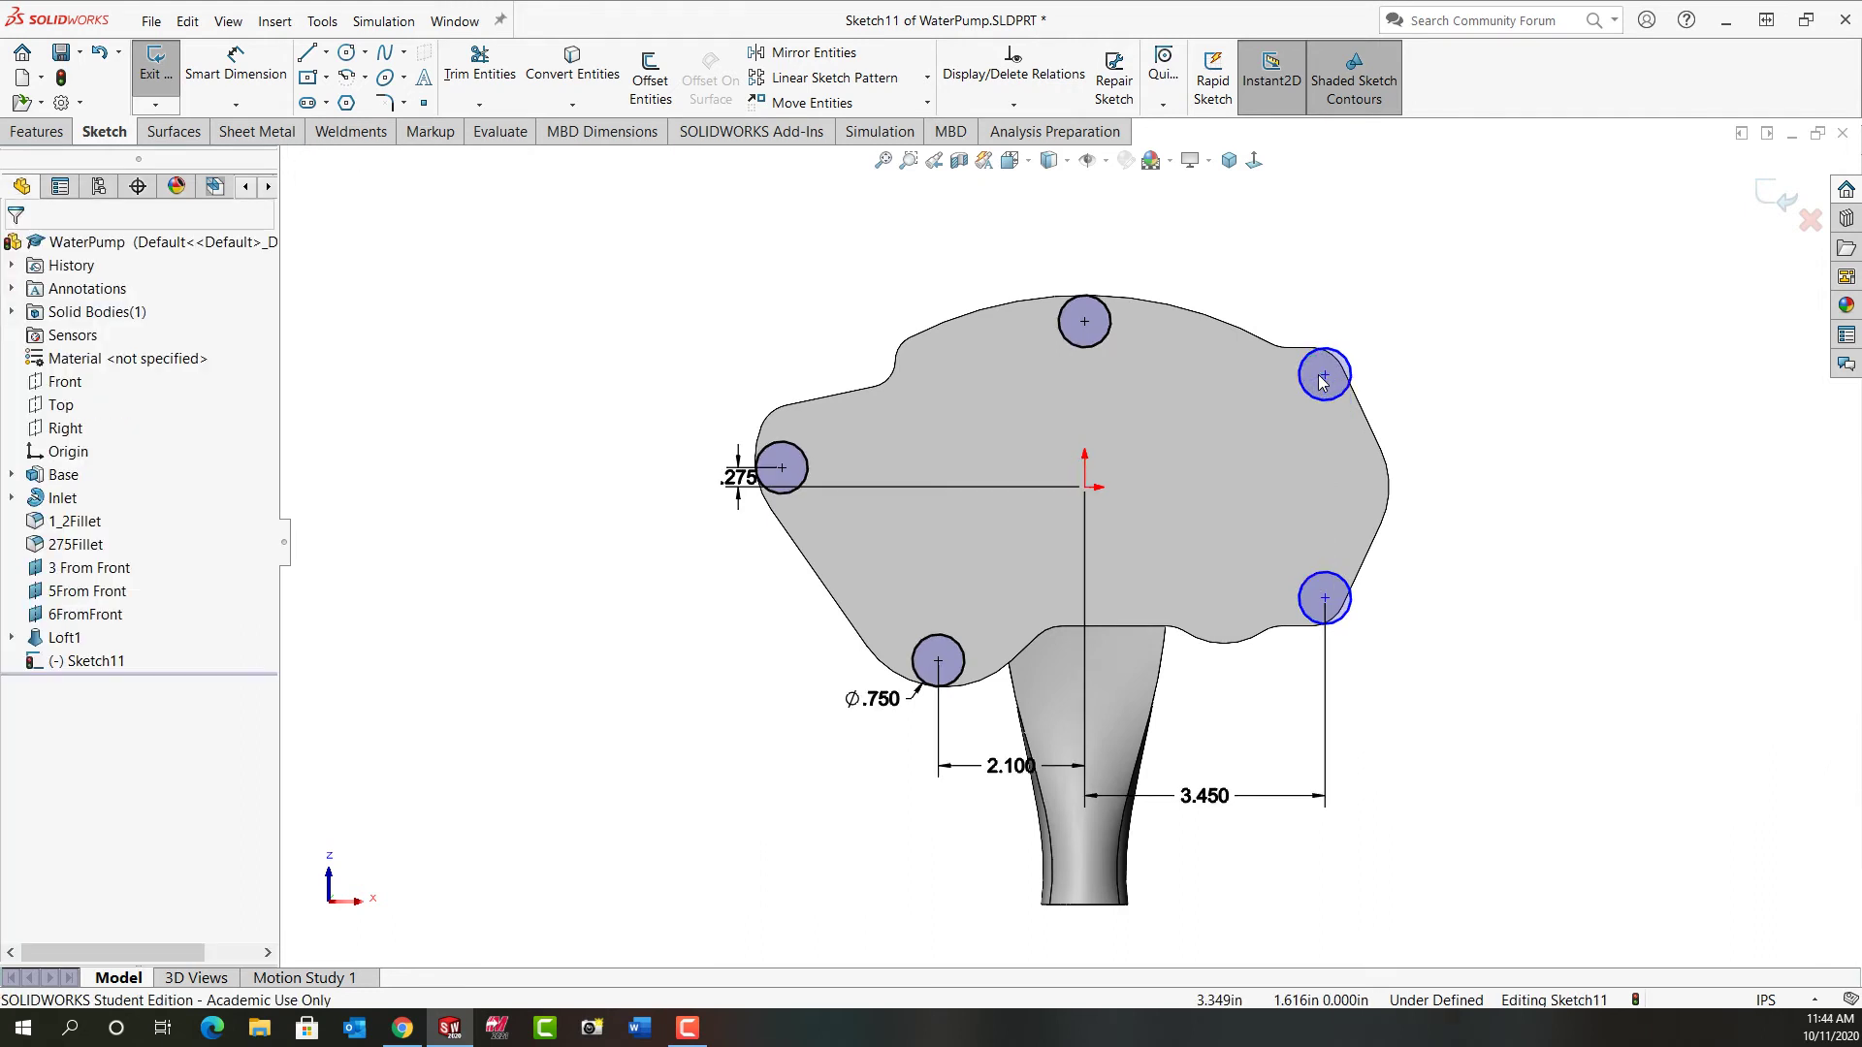
Step: Delete the 3.450 dimension and move the two right-hand circles inward to about 3.14 in horizontally from the origin
{"action": "left_click", "coordinate": [1266, 801]}
{"action": "key", "text": "Delete"}
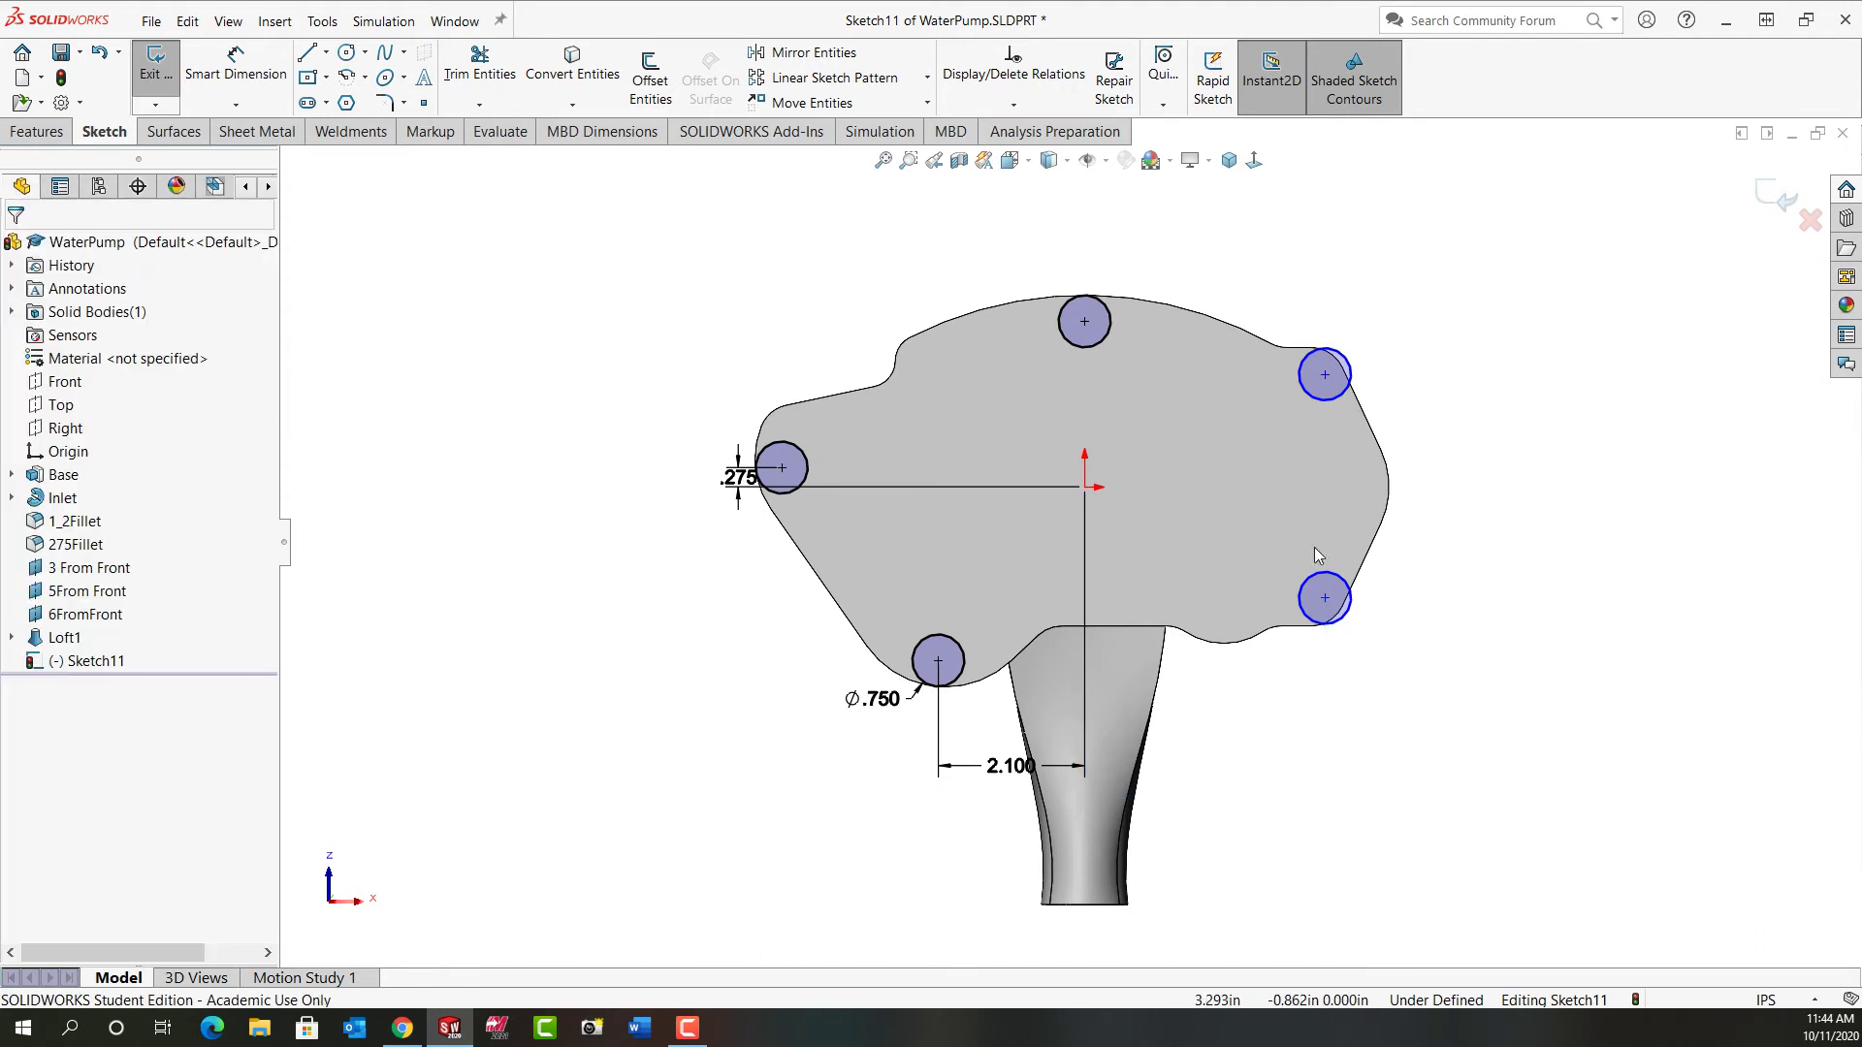
{"action": "mouse_move", "coordinate": [1327, 602]}
{"action": "left_mouse_down"}
{"action": "mouse_move", "coordinate": [1268, 594]}
{"action": "mouse_move", "coordinate": [1309, 606]}
{"action": "left_mouse_up"}
{"action": "left_click", "coordinate": [1352, 651]}
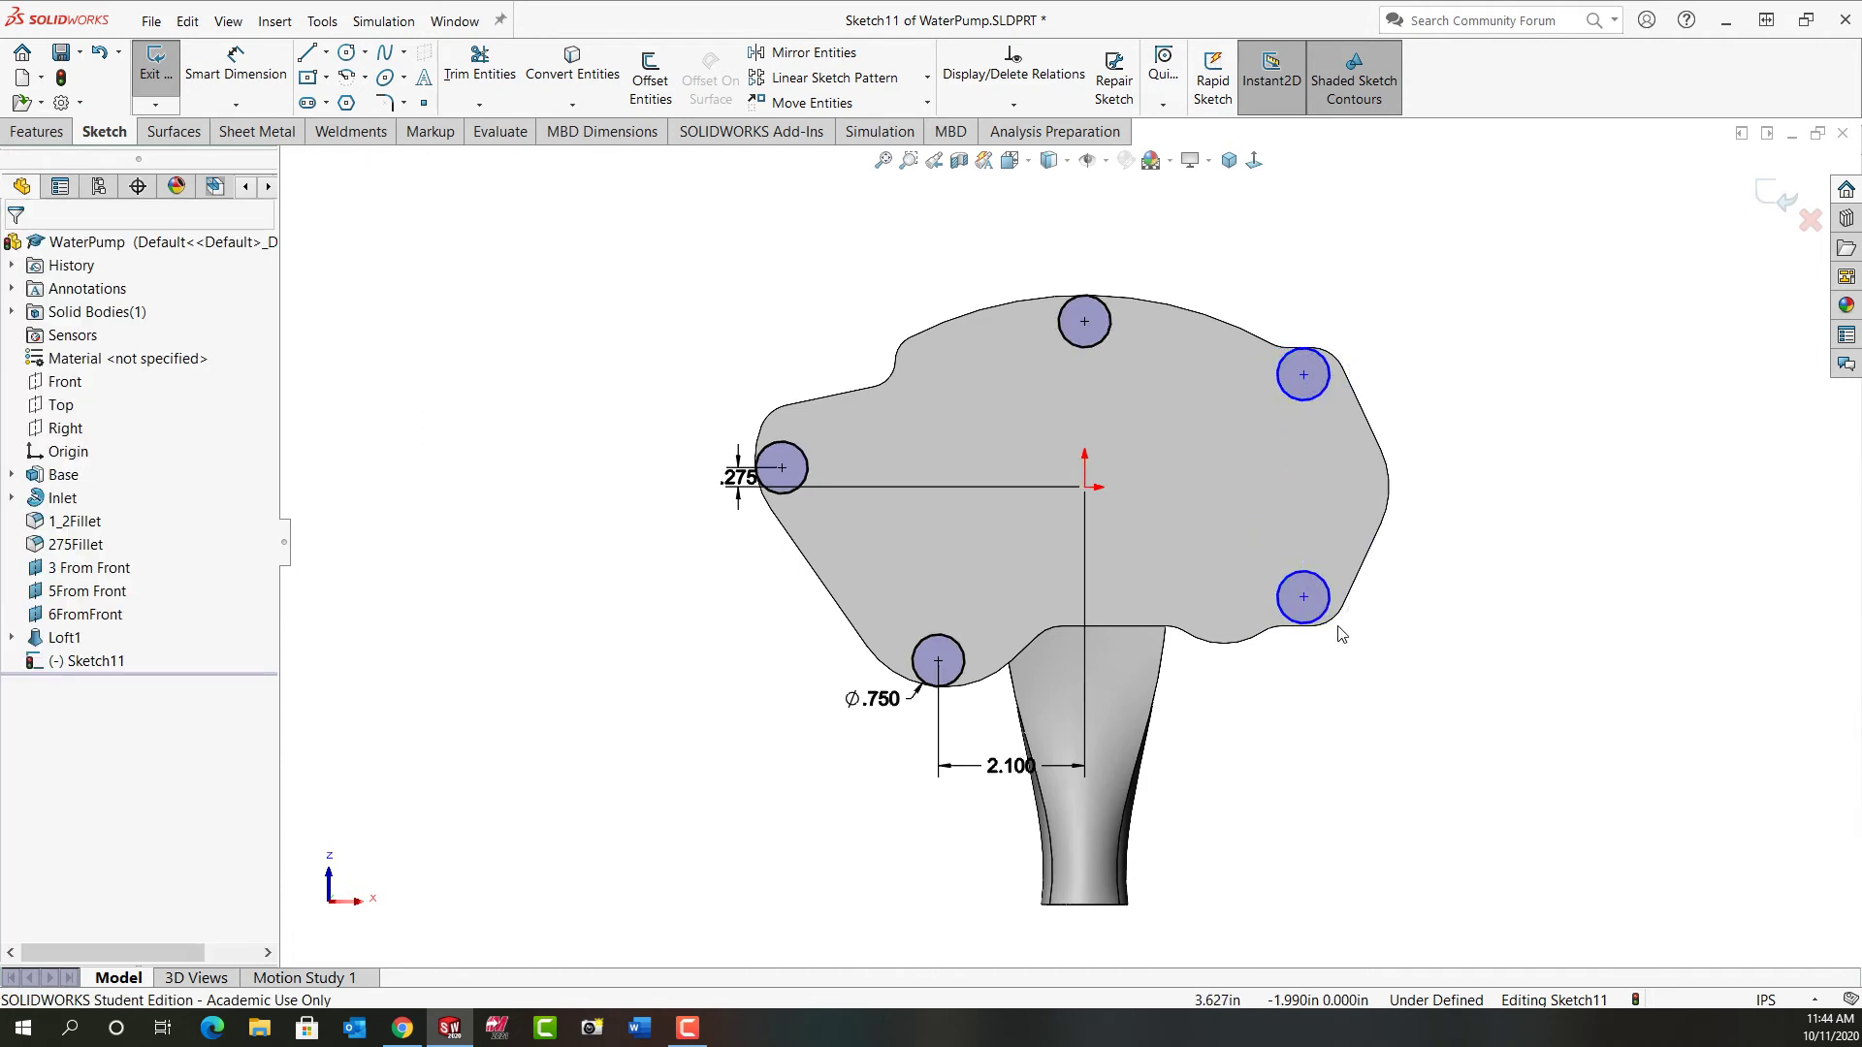
Step: Add a Tangent relation between the lower-right circle and the rounded corner edge beside it
{"action": "scroll", "coordinate": [1336, 627], "scroll_direction": "down", "scroll_amount": 3}
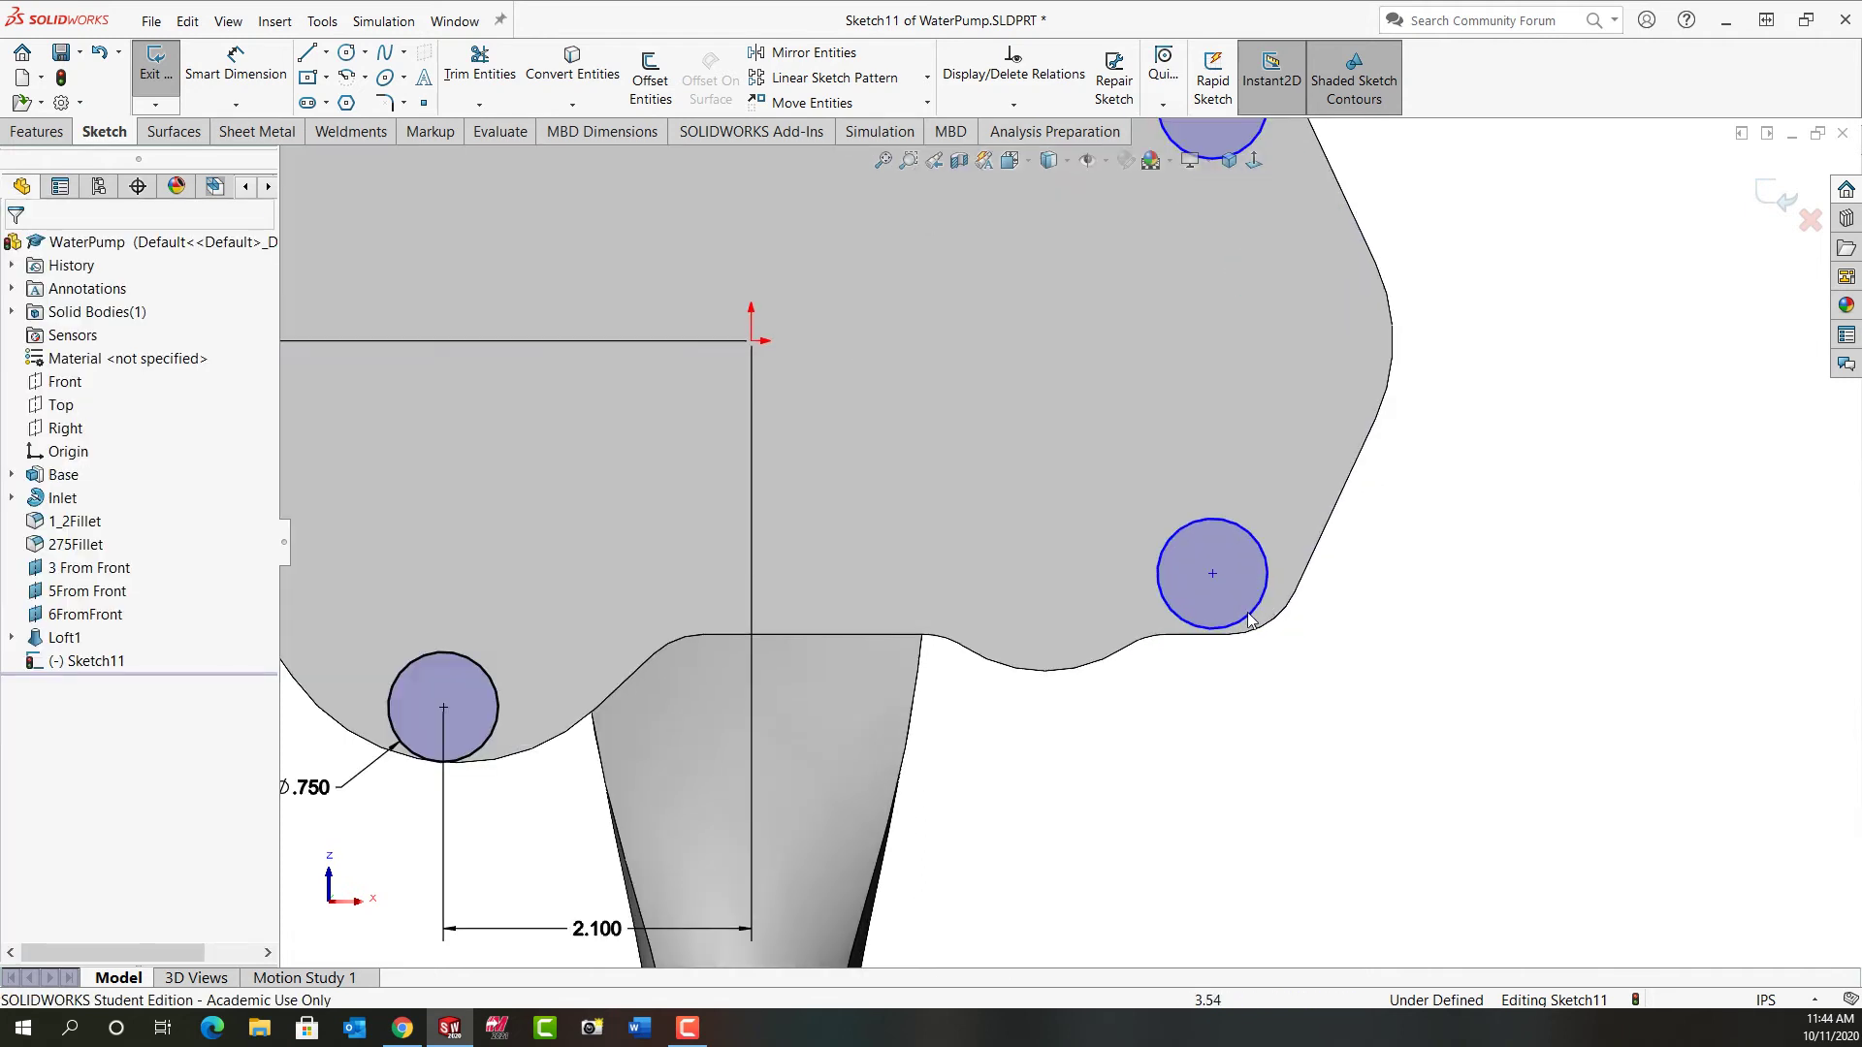
{"action": "left_click", "coordinate": [1250, 621]}
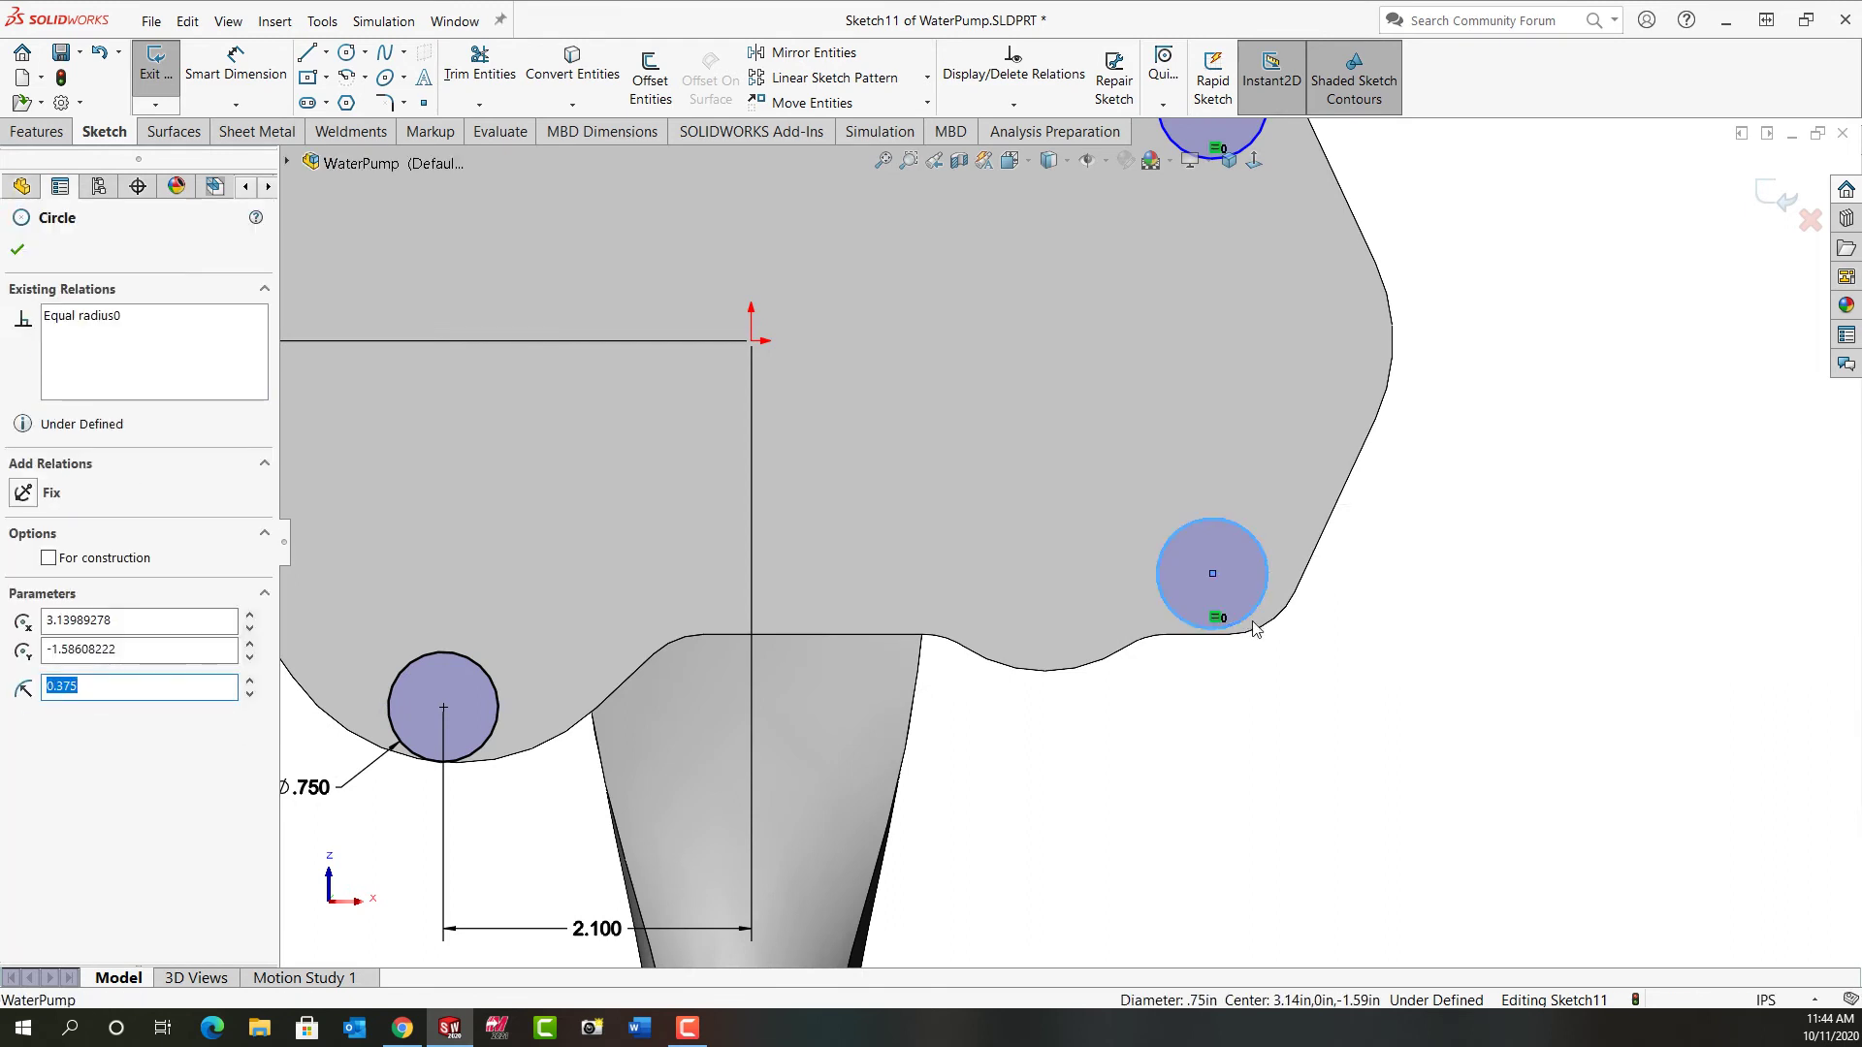
{"action": "left_click", "coordinate": [1272, 631], "text": "ctrl"}
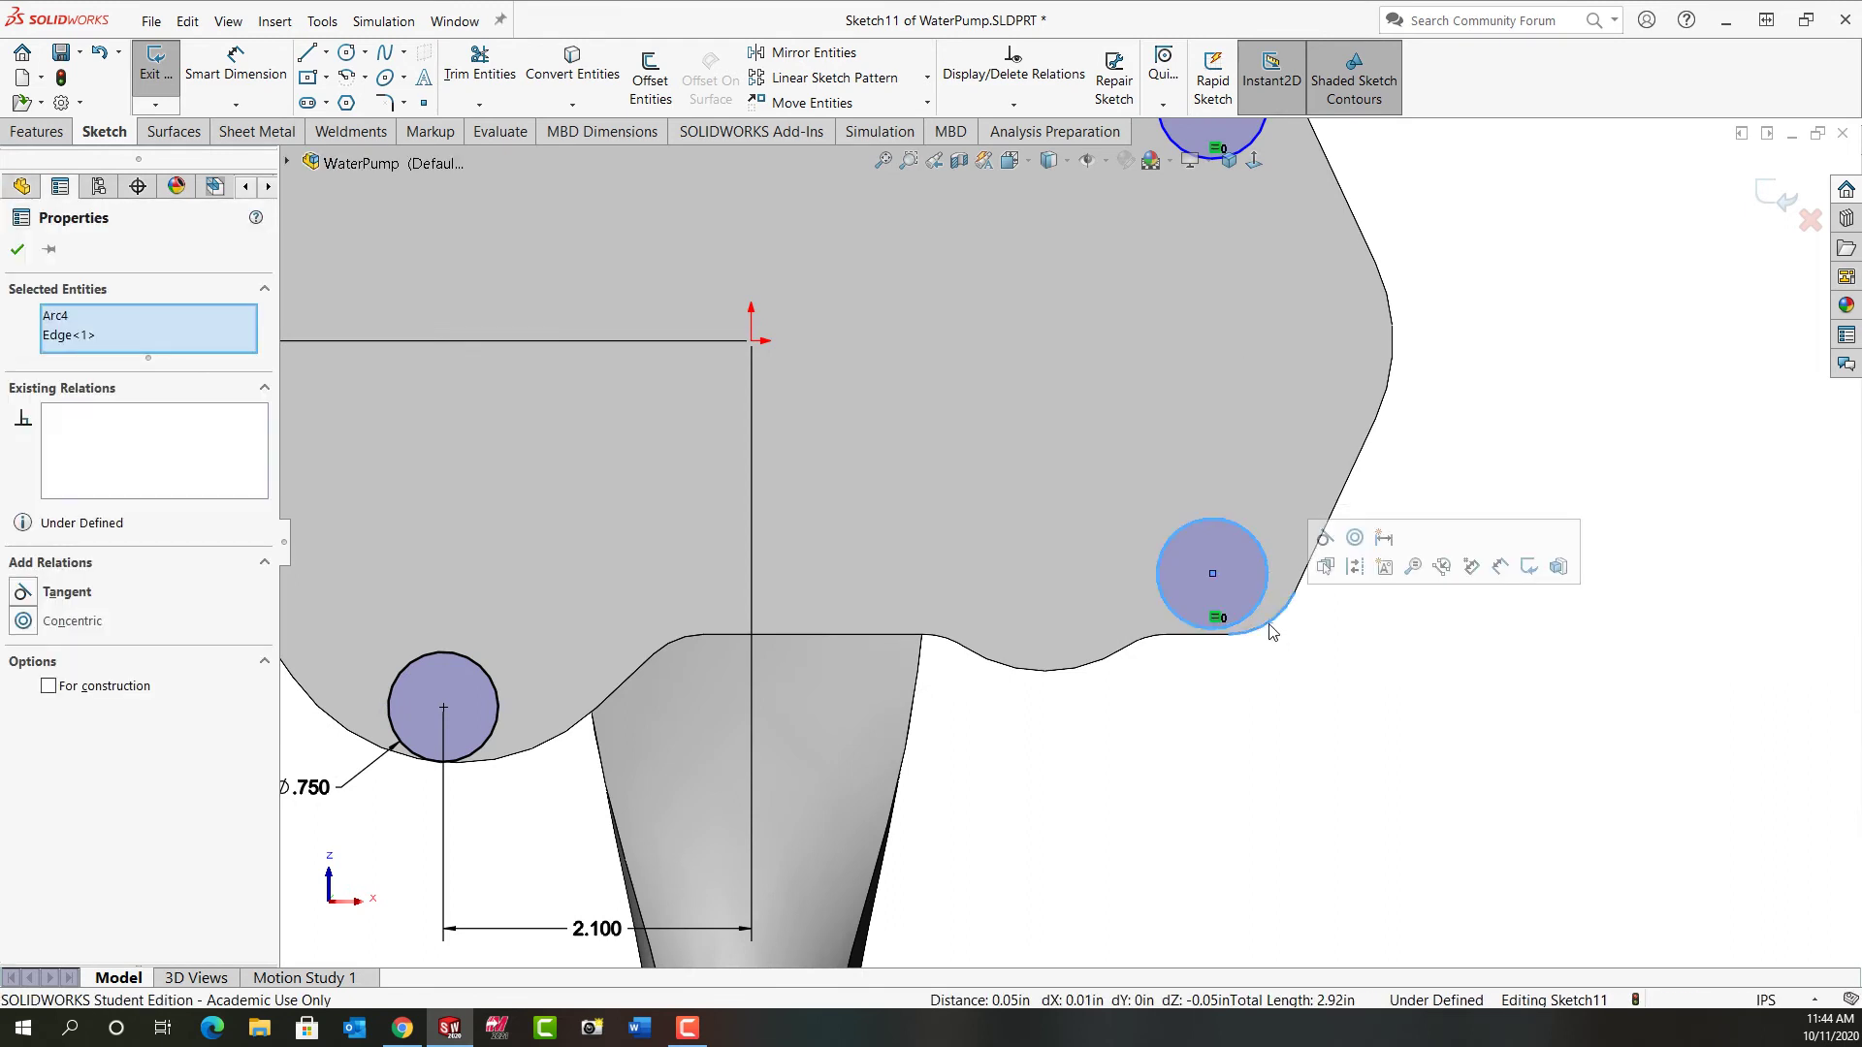
{"action": "left_click", "coordinate": [1377, 678]}
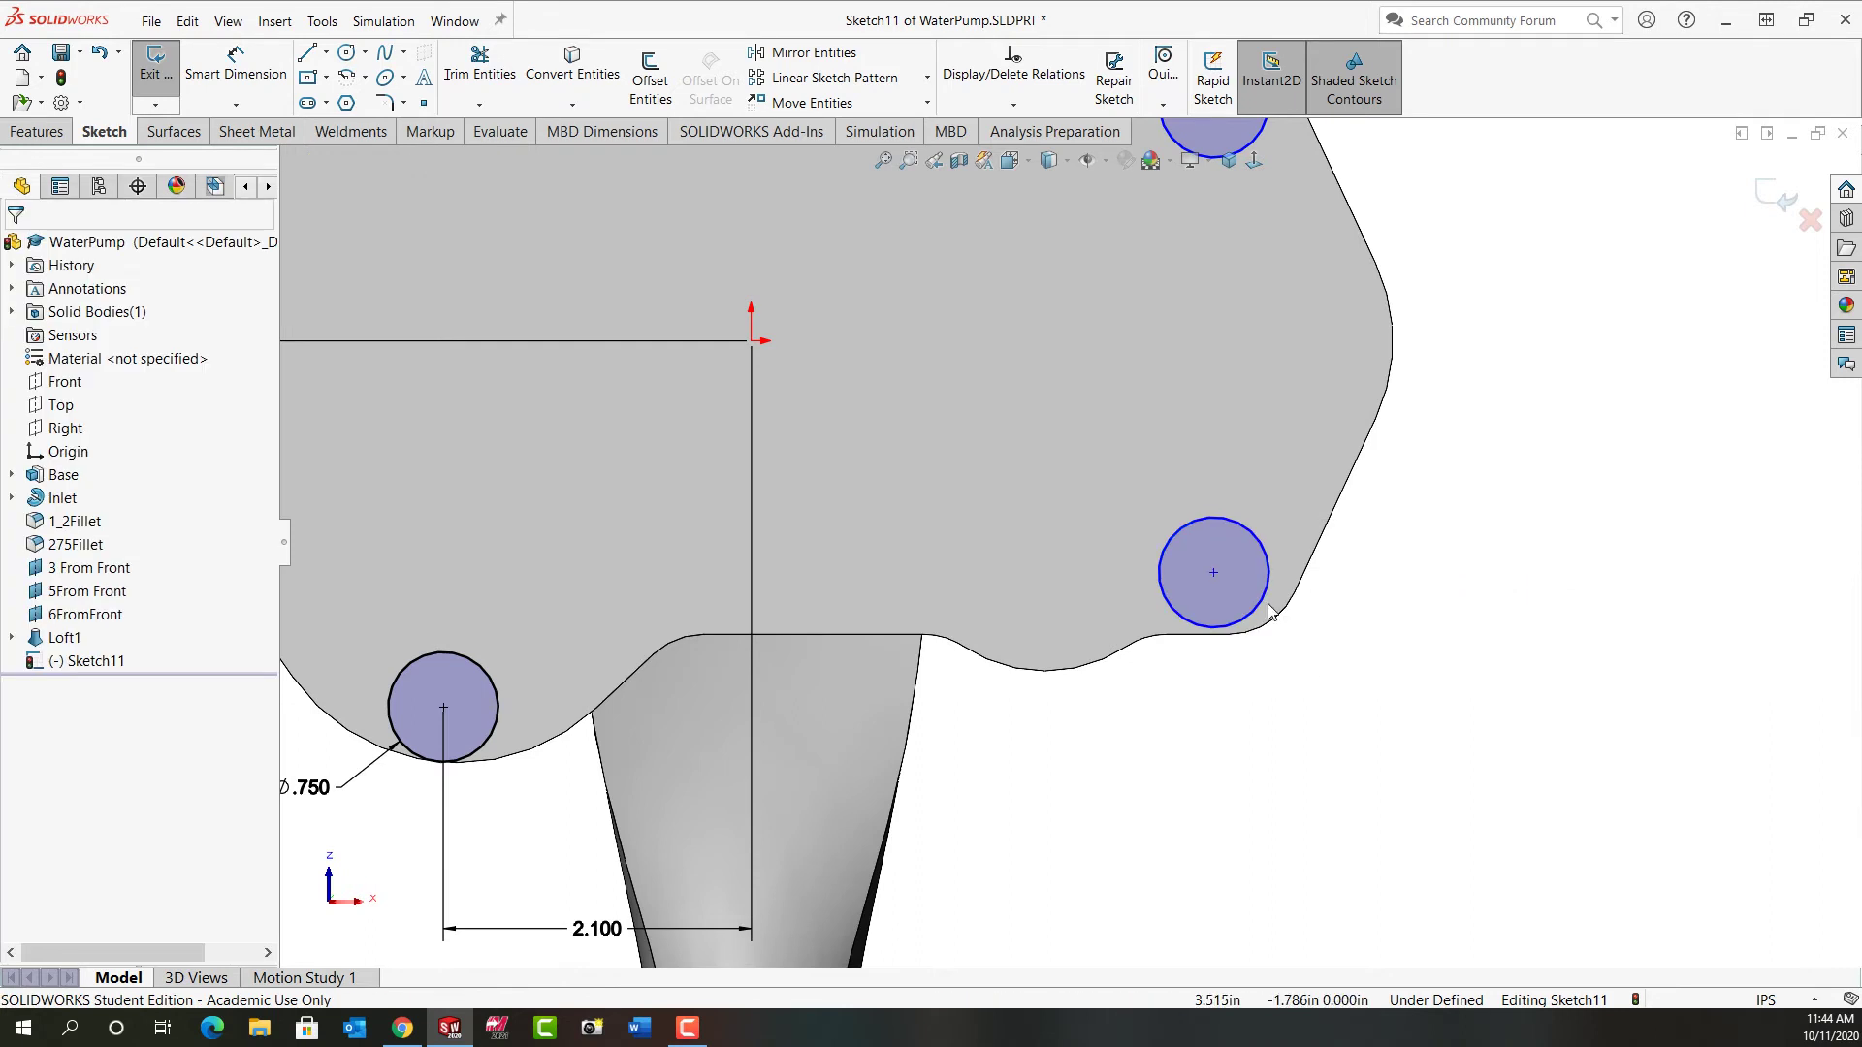
Step: Shift the lower-right circle outward along its rounded corner until its center is about 3.22 in horizontally from the origin
{"action": "scroll", "coordinate": [1363, 666], "scroll_direction": "up", "scroll_amount": 5}
{"action": "scroll", "coordinate": [1203, 631], "scroll_direction": "down", "scroll_amount": 4}
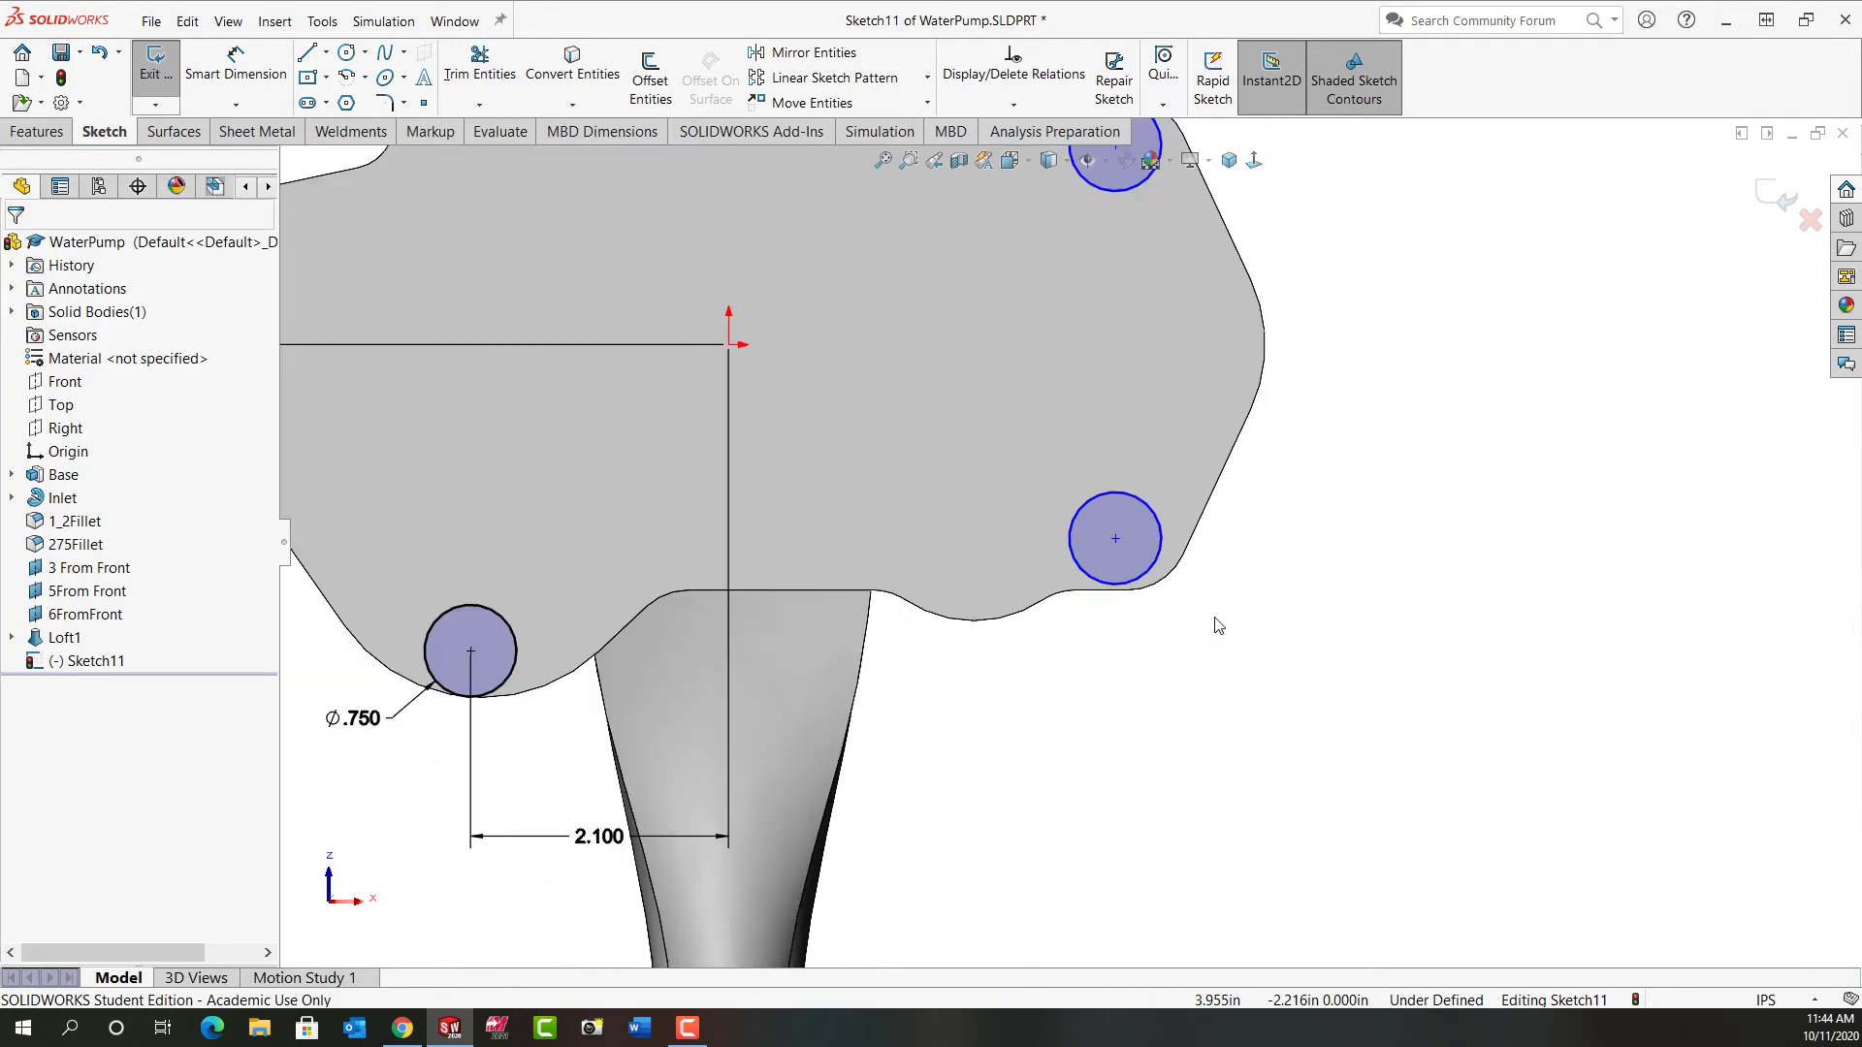
{"action": "scroll", "coordinate": [1219, 626], "scroll_direction": "up", "scroll_amount": 2}
{"action": "left_click_drag", "start_coordinate": [1103, 544], "coordinate": [1110, 551]}
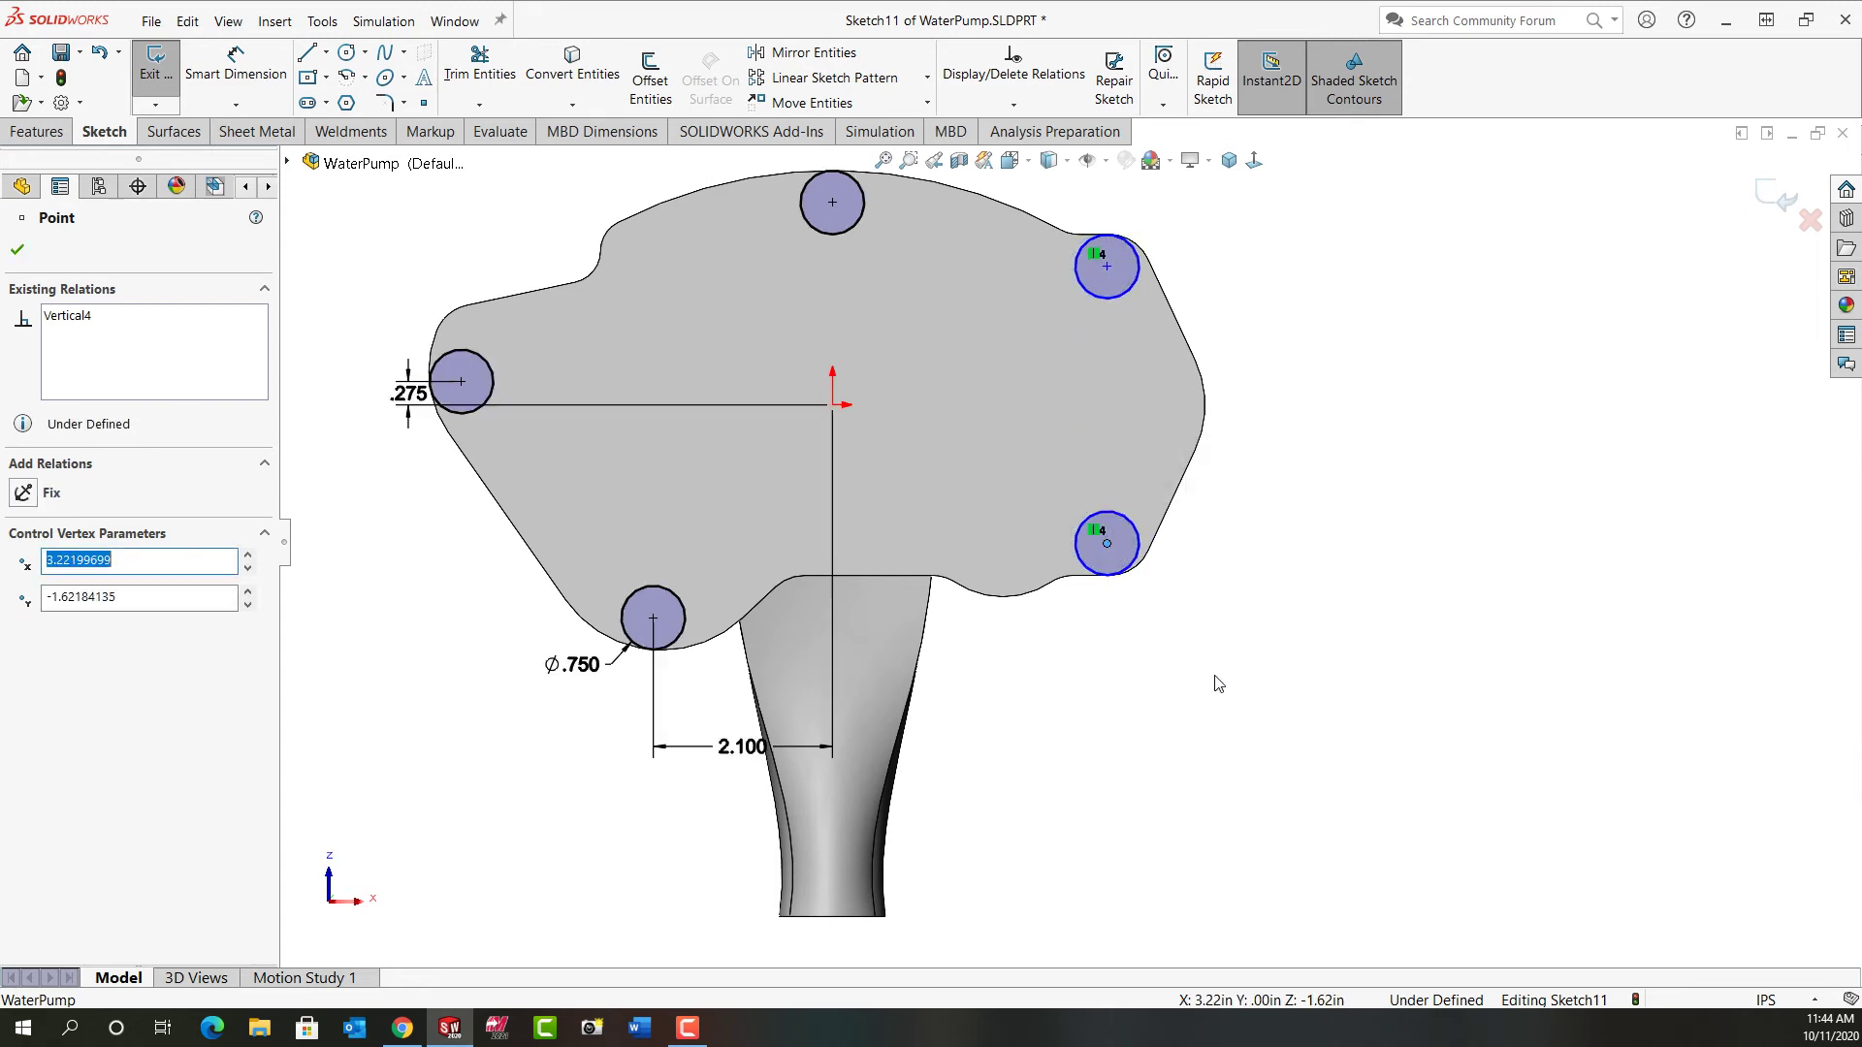
{"action": "left_click", "coordinate": [1229, 695]}
Step: Try to set a 3.45 in horizontal dimension between the origin and the lower-right circle's center
{"action": "right_click_drag", "start_coordinate": [1305, 701], "coordinate": [1307, 582]}
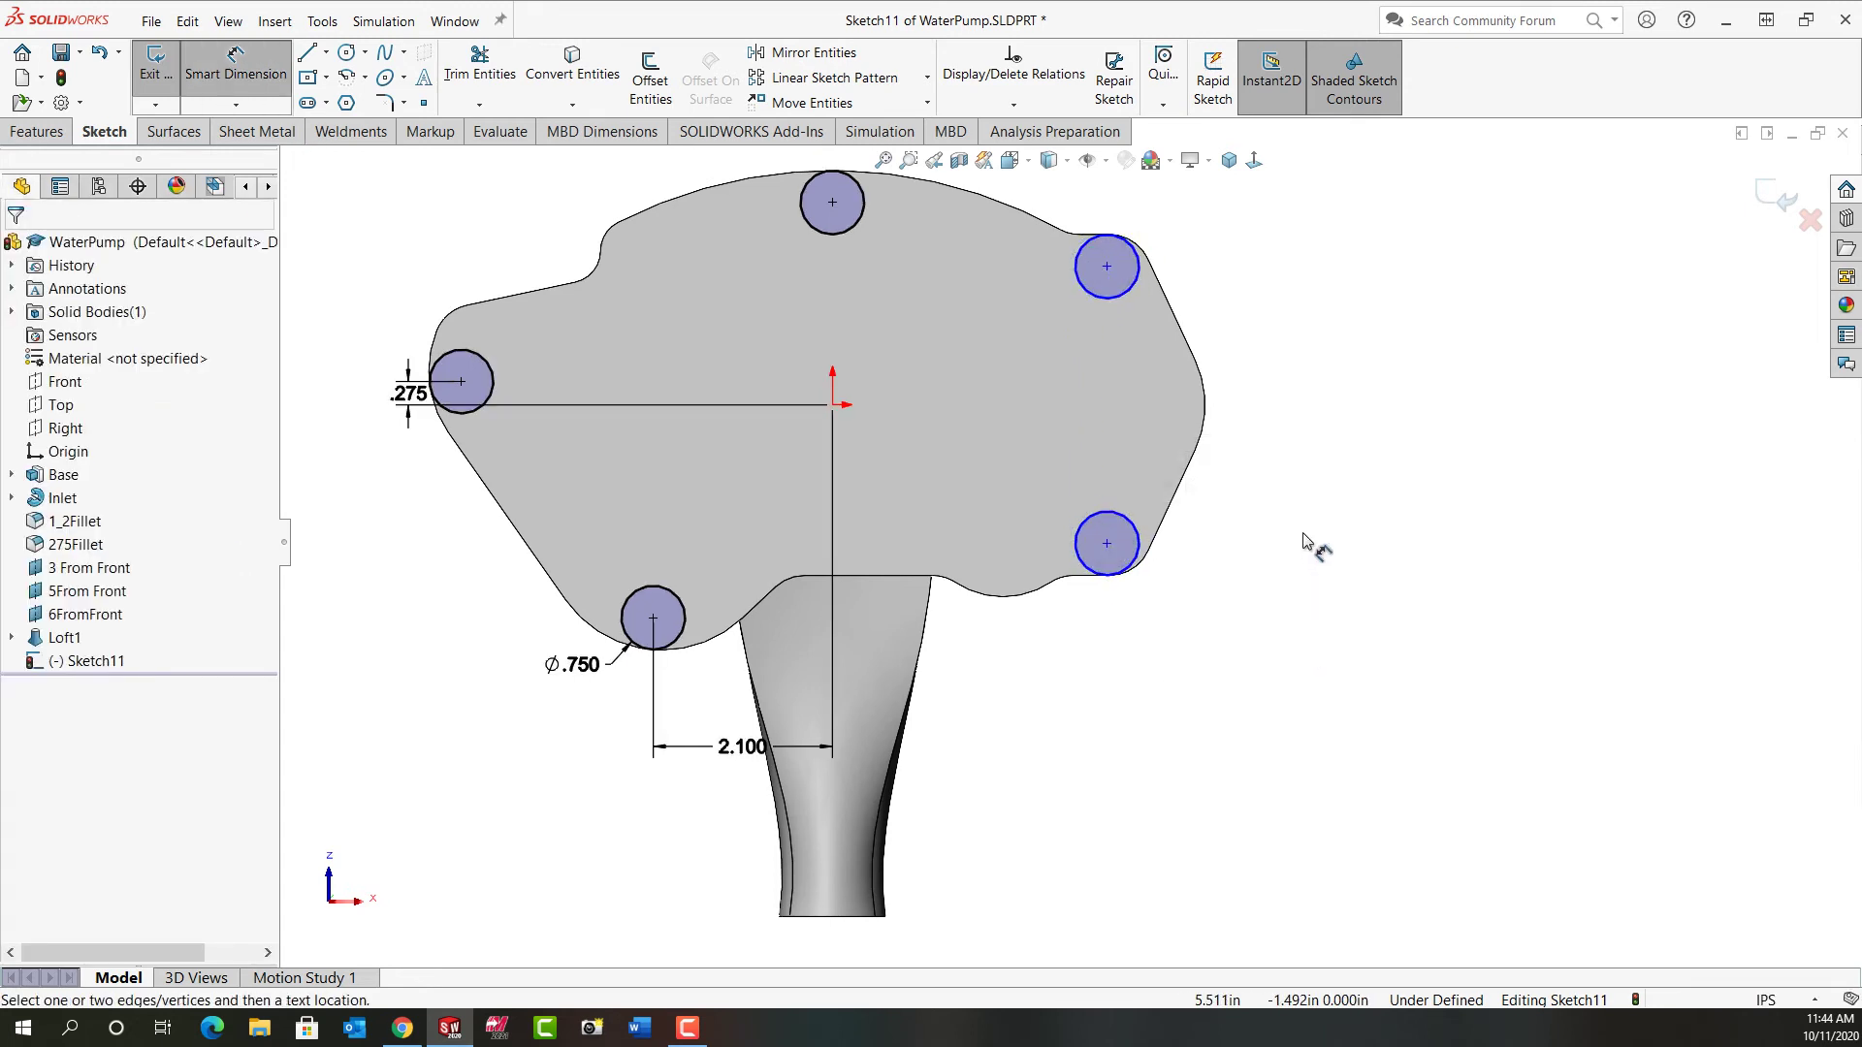
{"action": "left_click", "coordinate": [833, 406]}
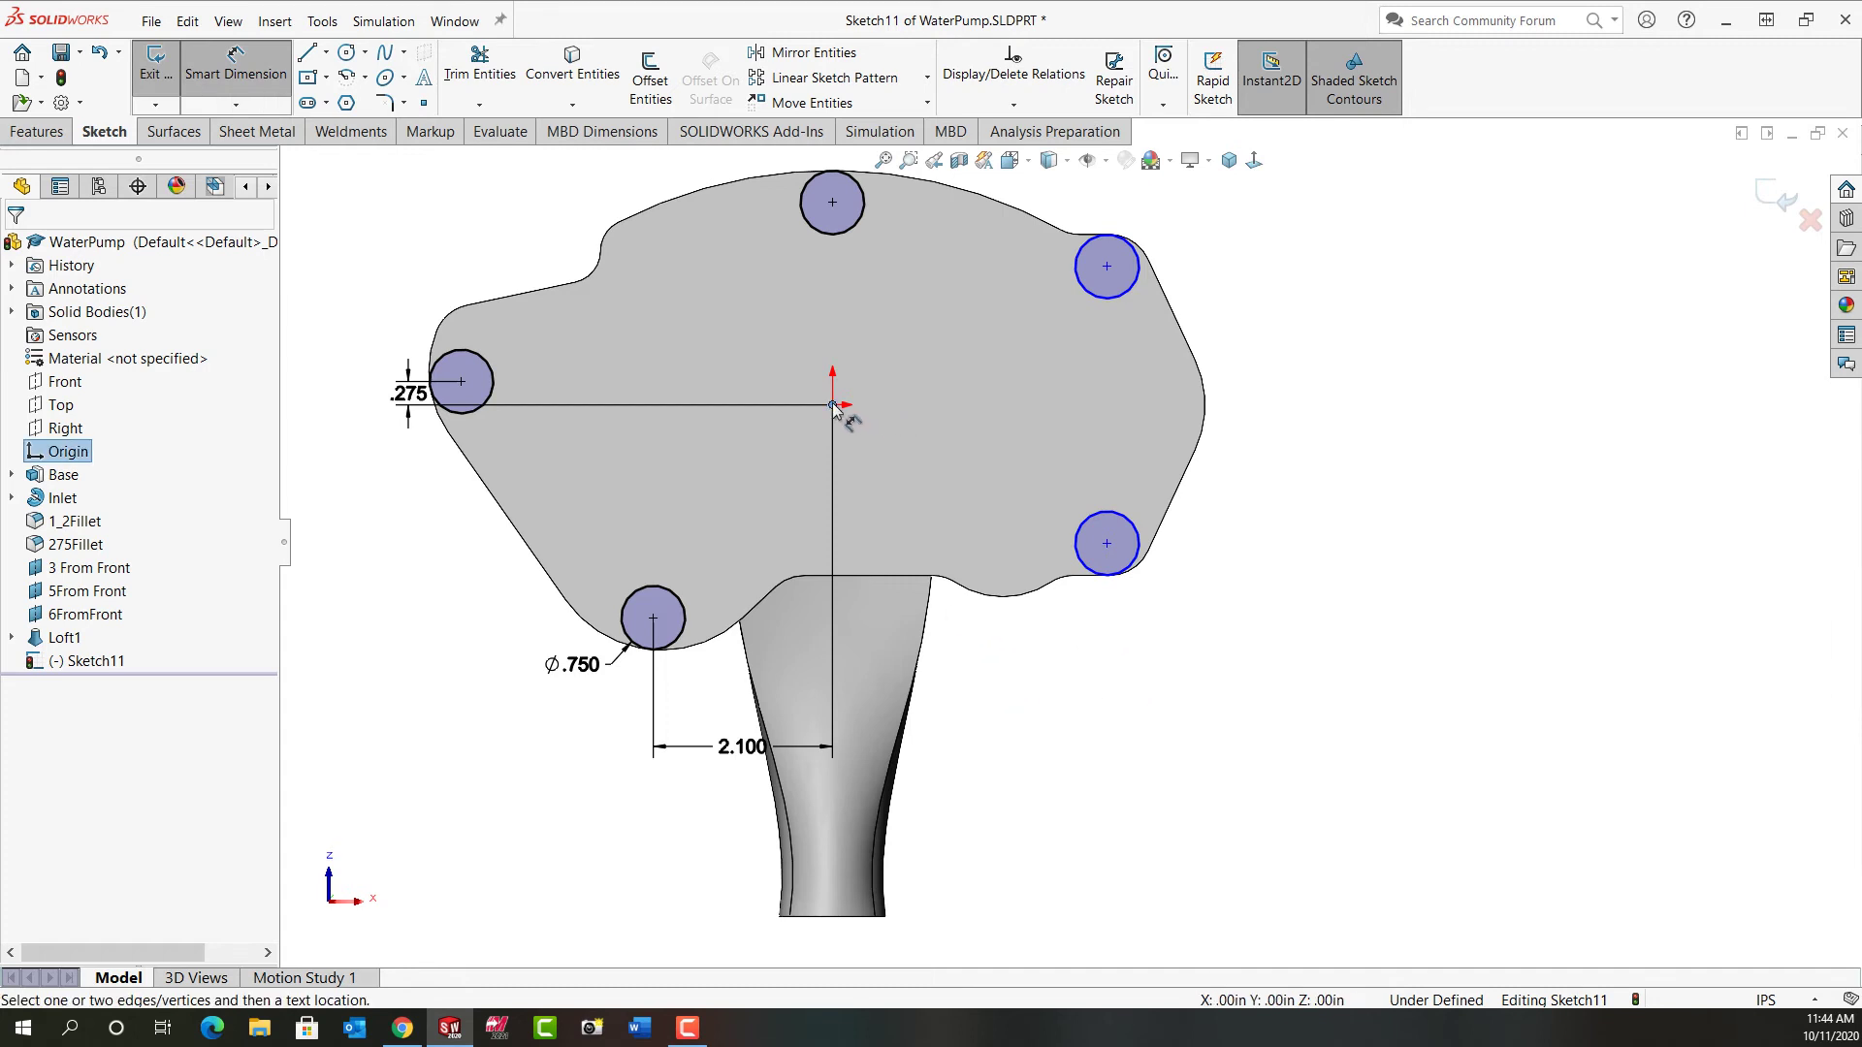
{"action": "left_click", "coordinate": [1108, 544]}
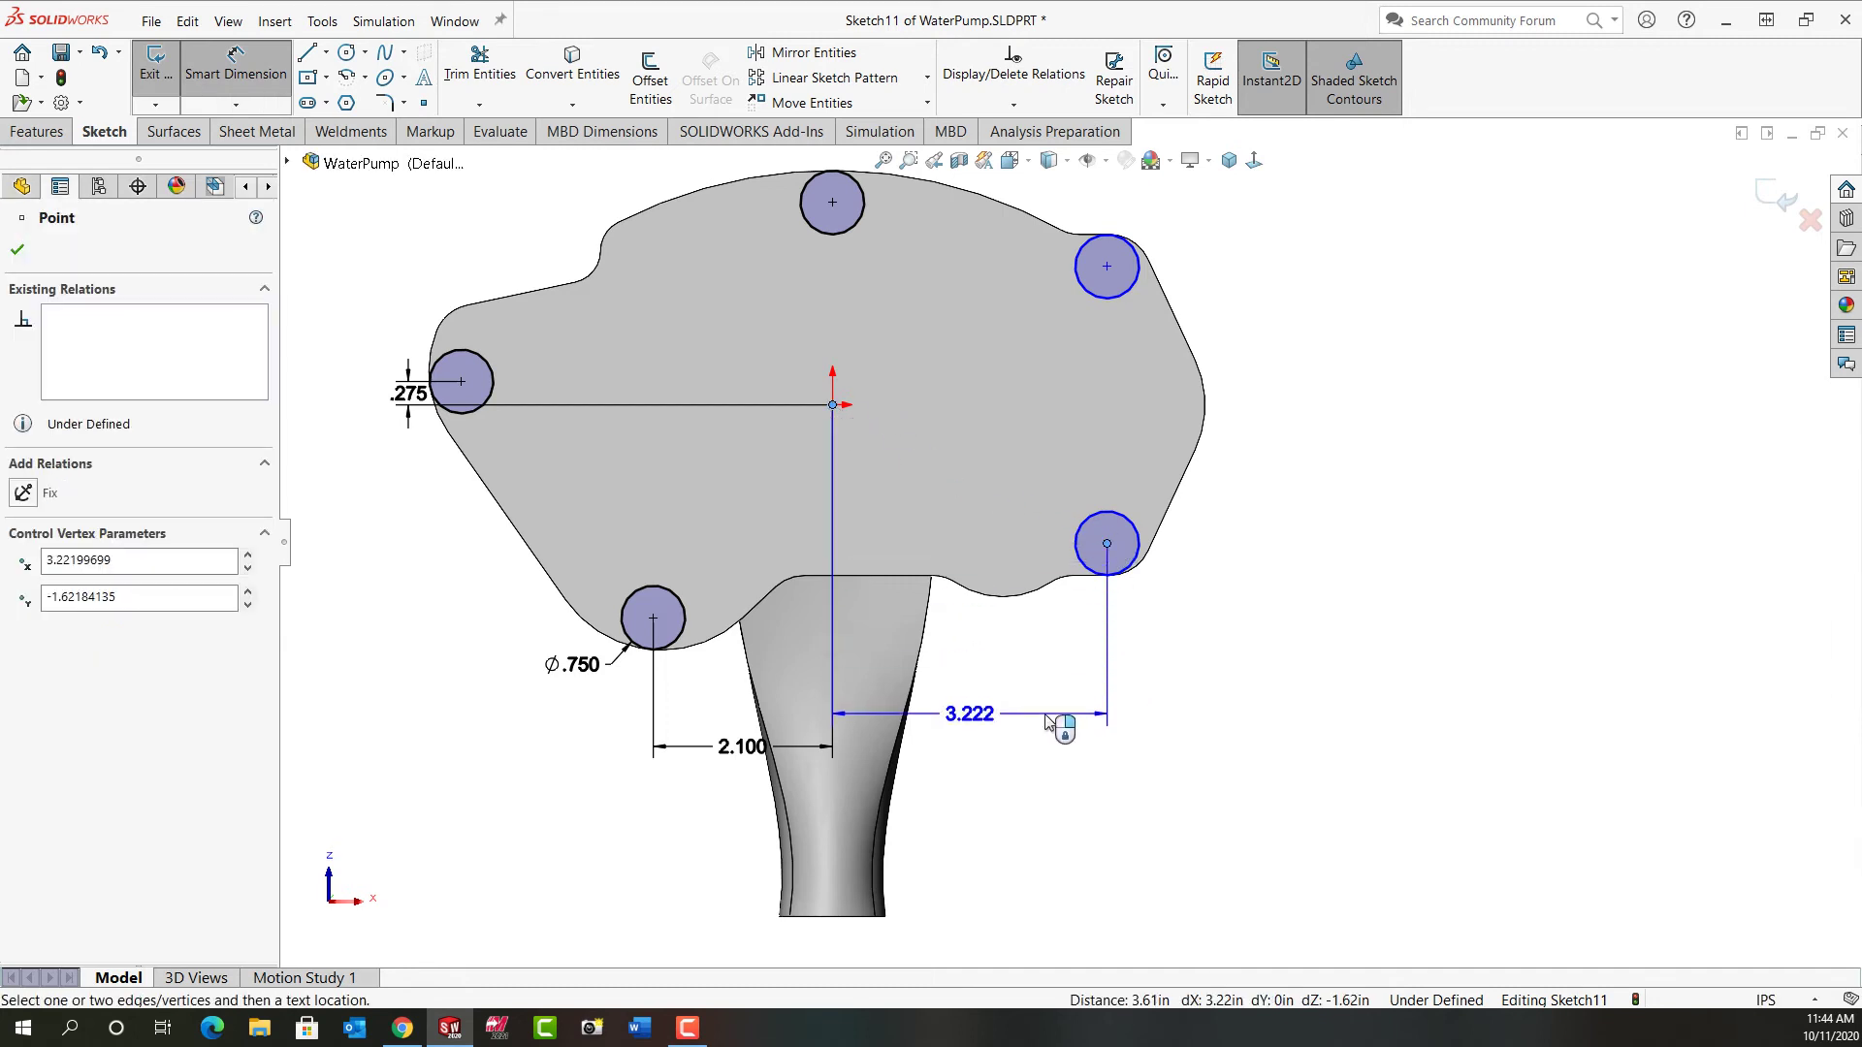
{"action": "left_click", "coordinate": [1060, 718]}
{"action": "type", "text": "3.45"}
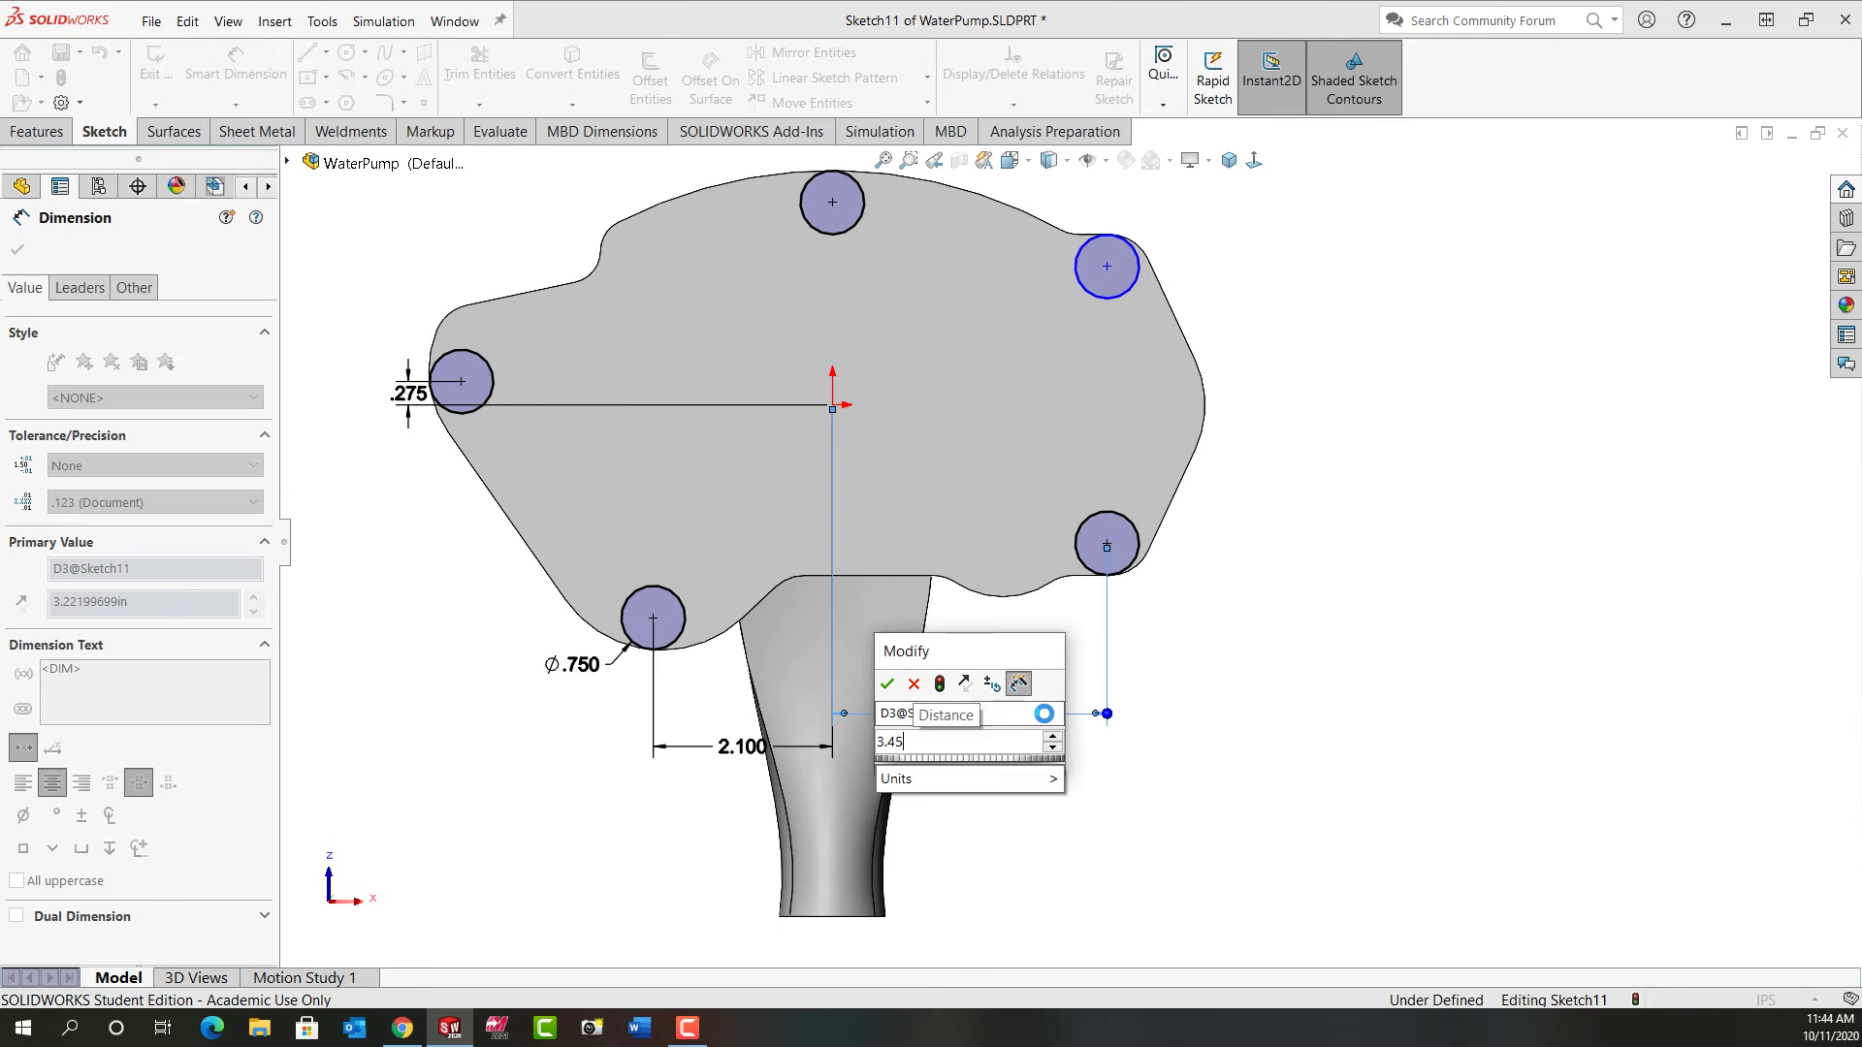
{"action": "key", "text": "Return"}
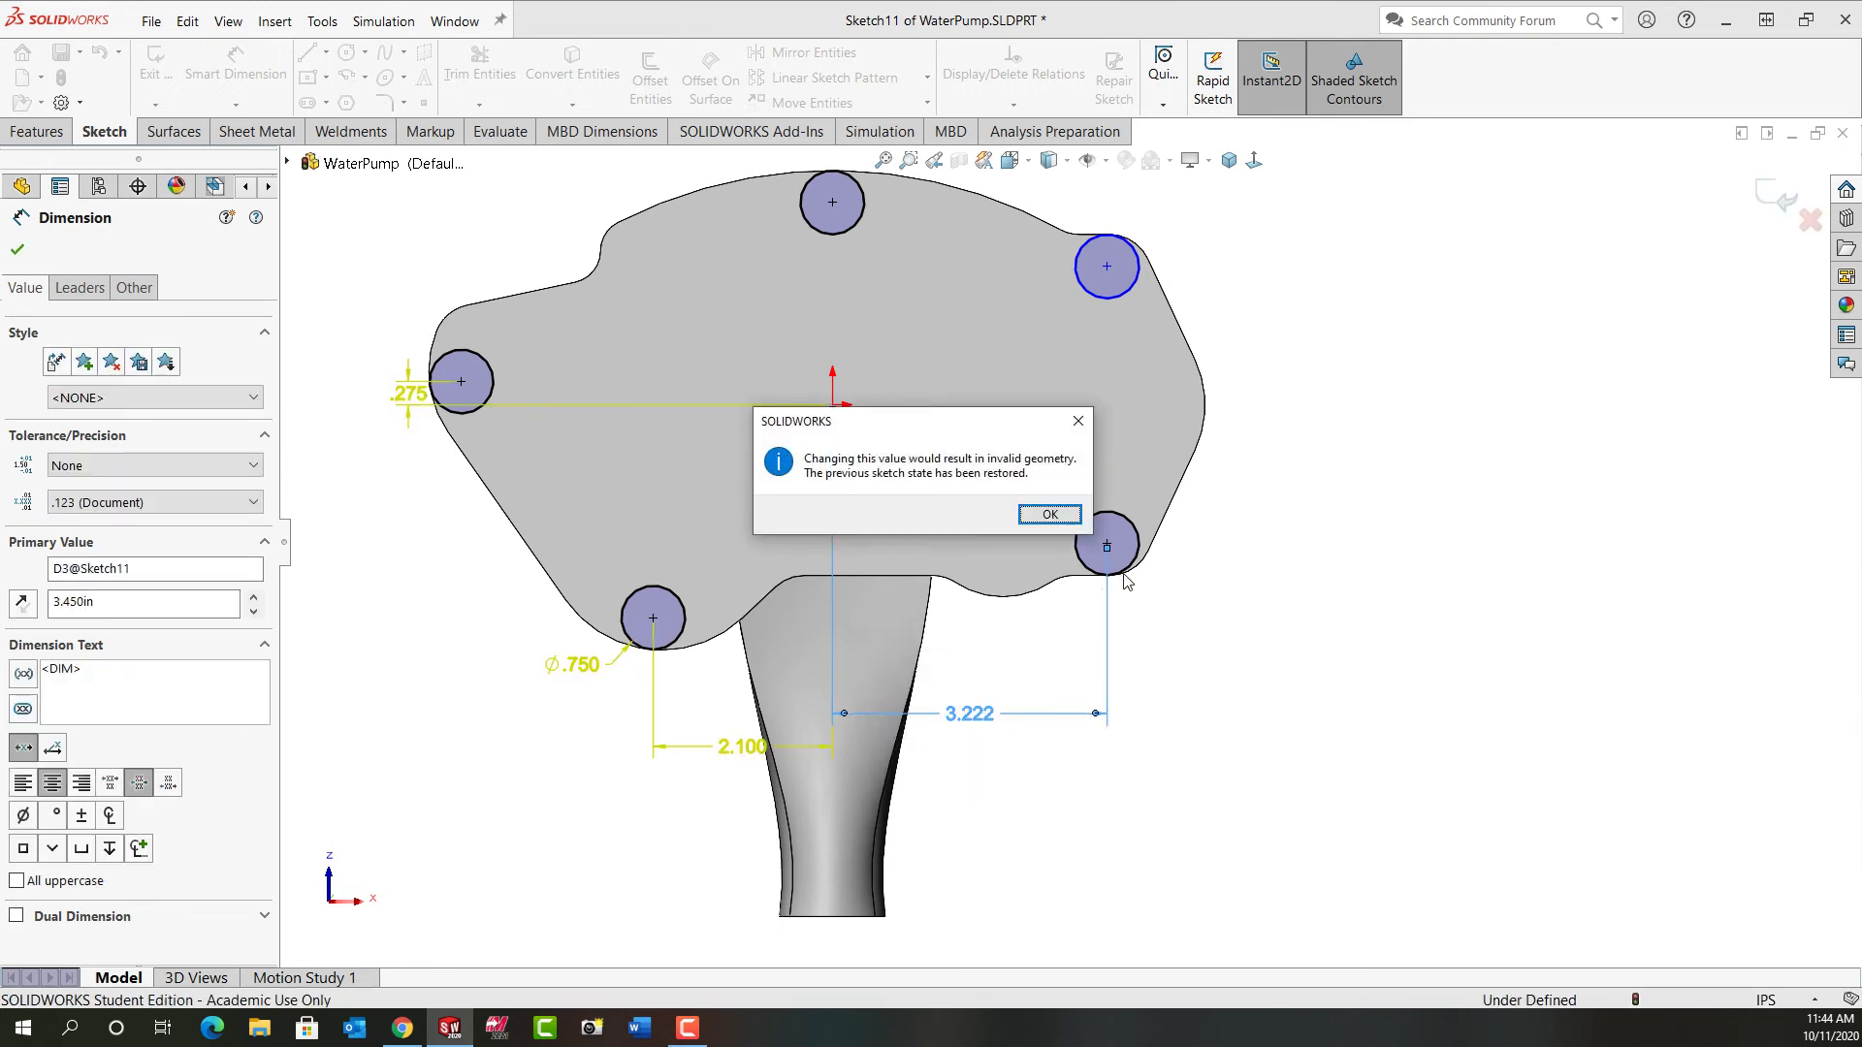
{"action": "left_click", "coordinate": [1051, 515]}
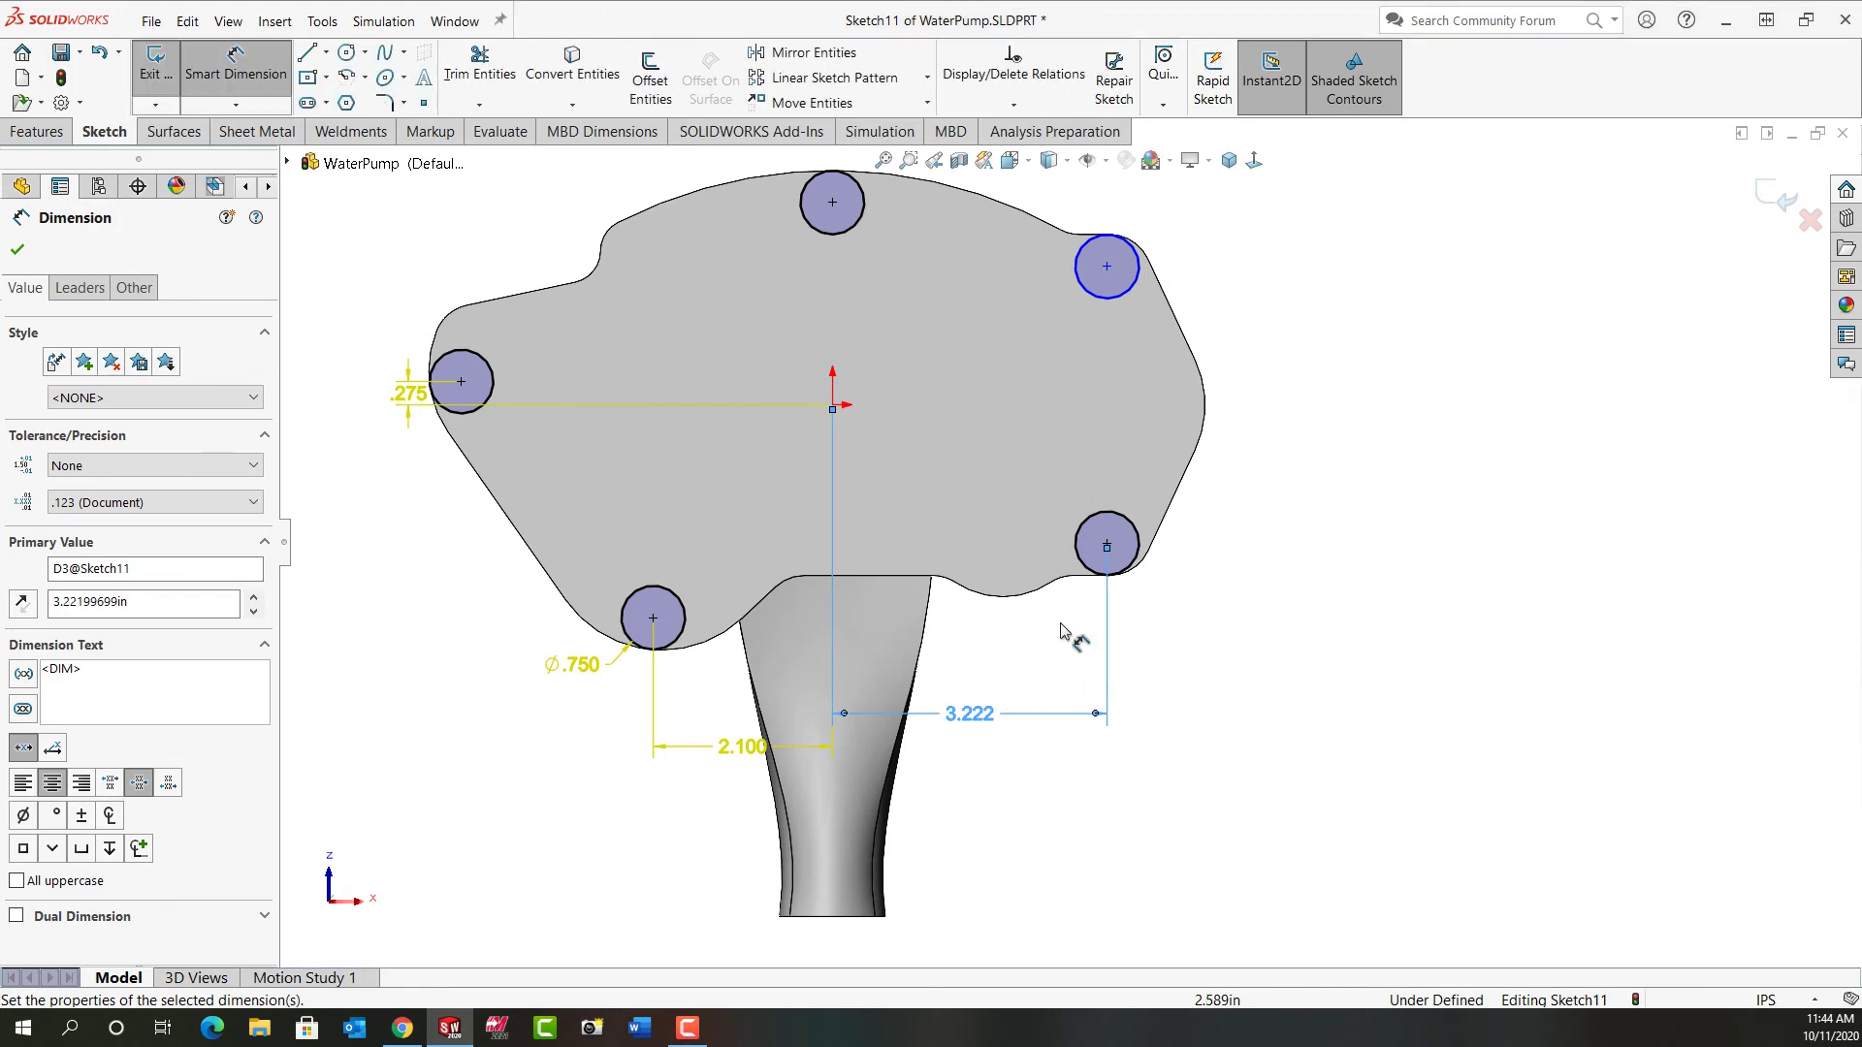
Step: Delete the horizontal dimension between the origin and the lower-right circle's center
{"action": "key", "text": "Escape"}
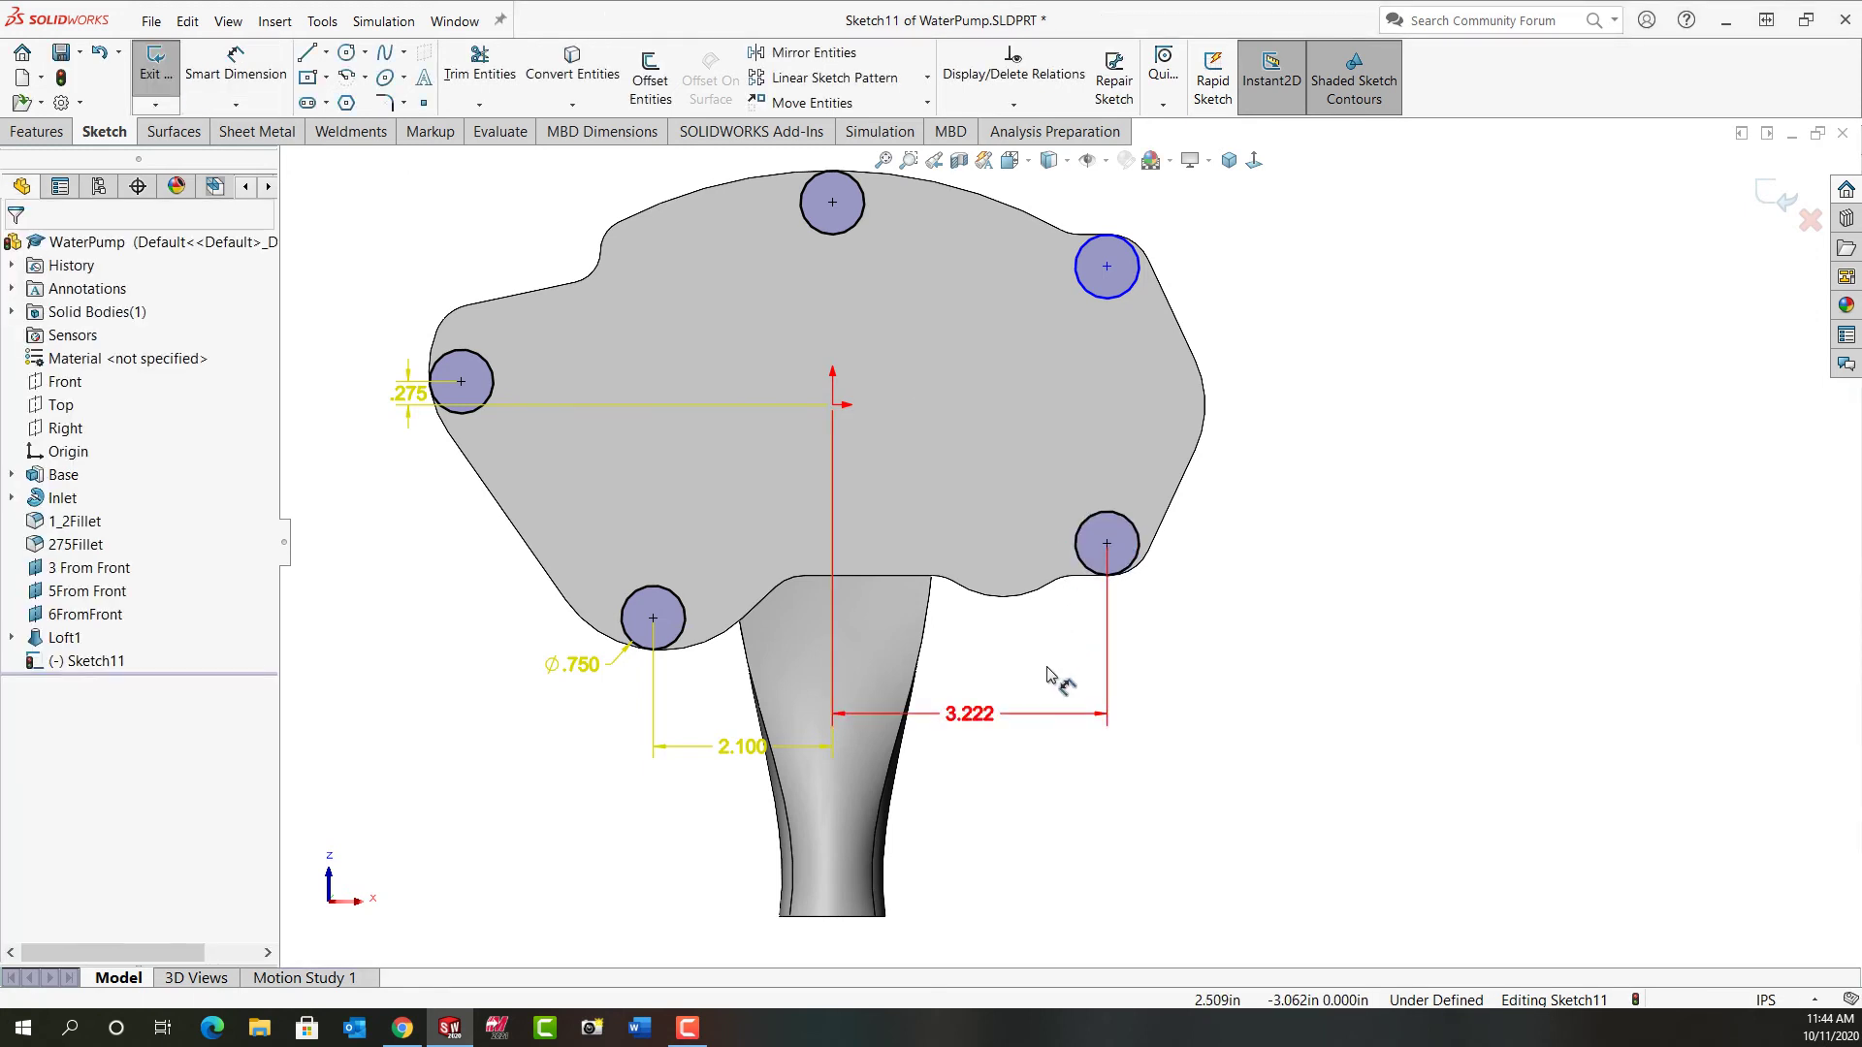
{"action": "left_click", "coordinate": [1110, 687]}
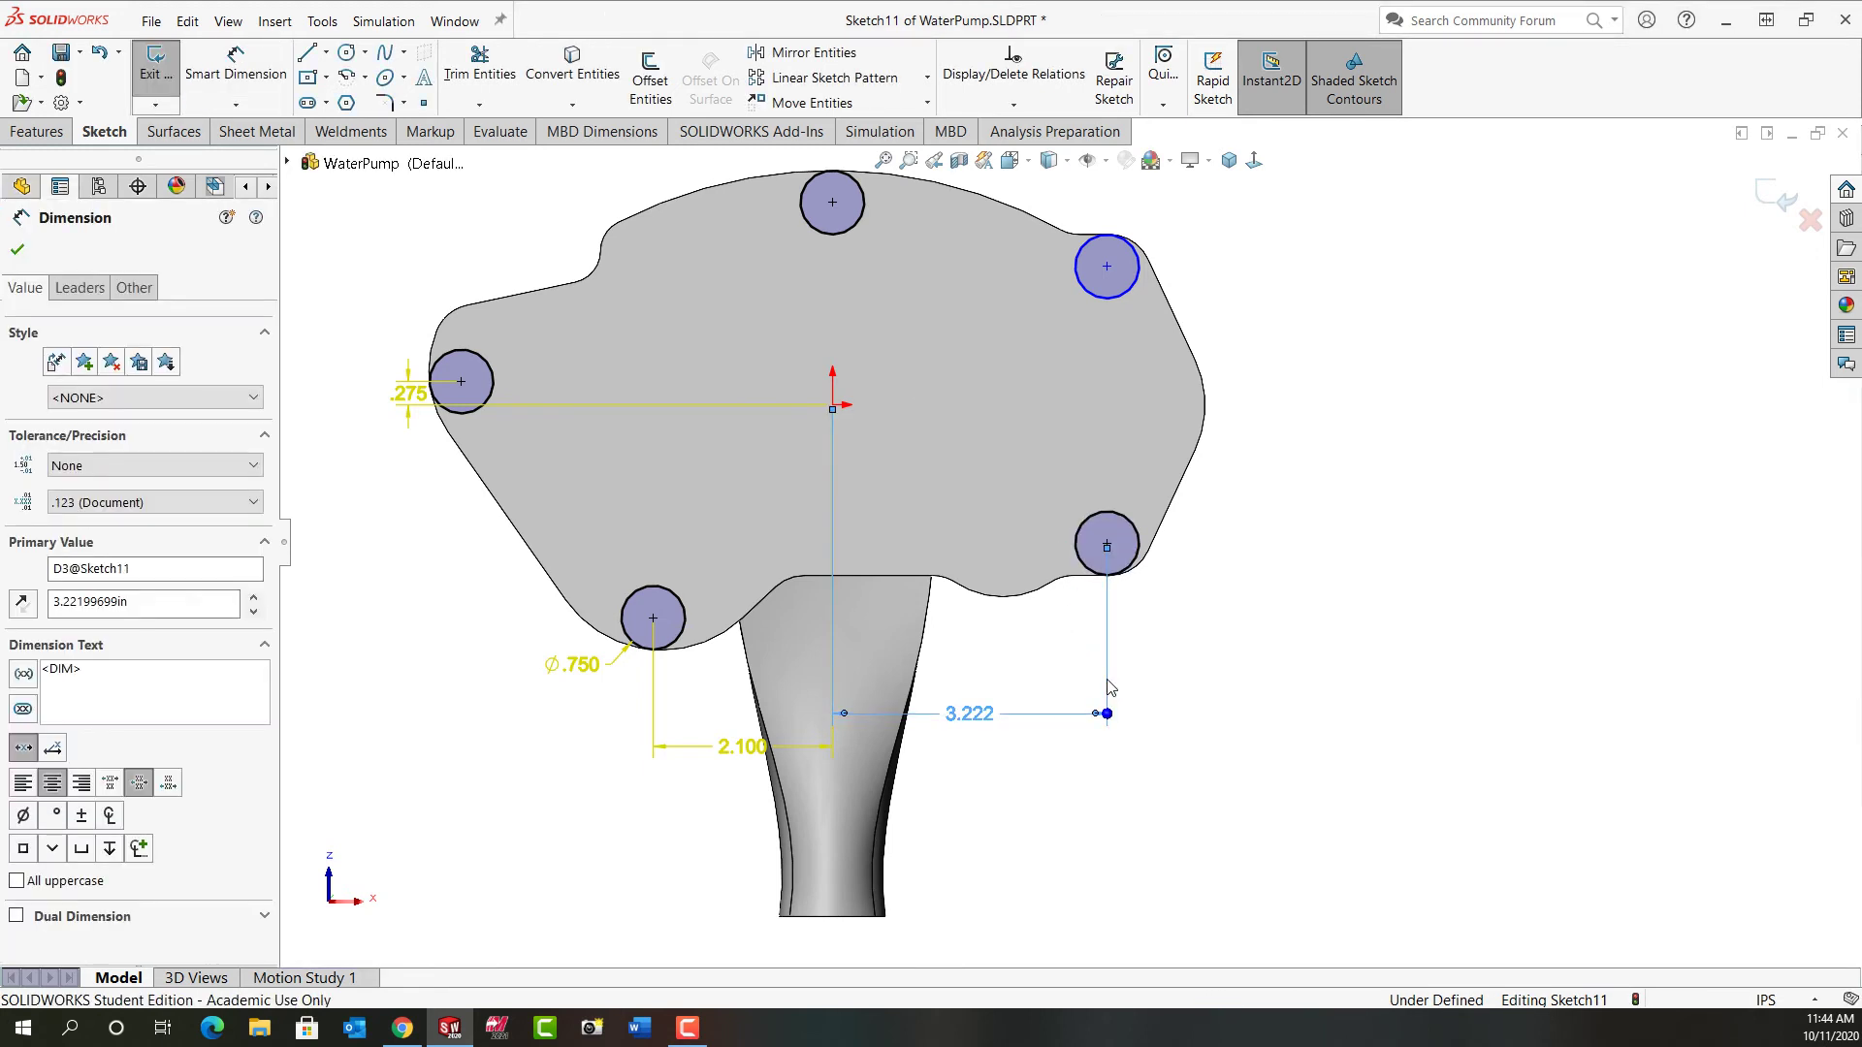
{"action": "key", "text": "Delete"}
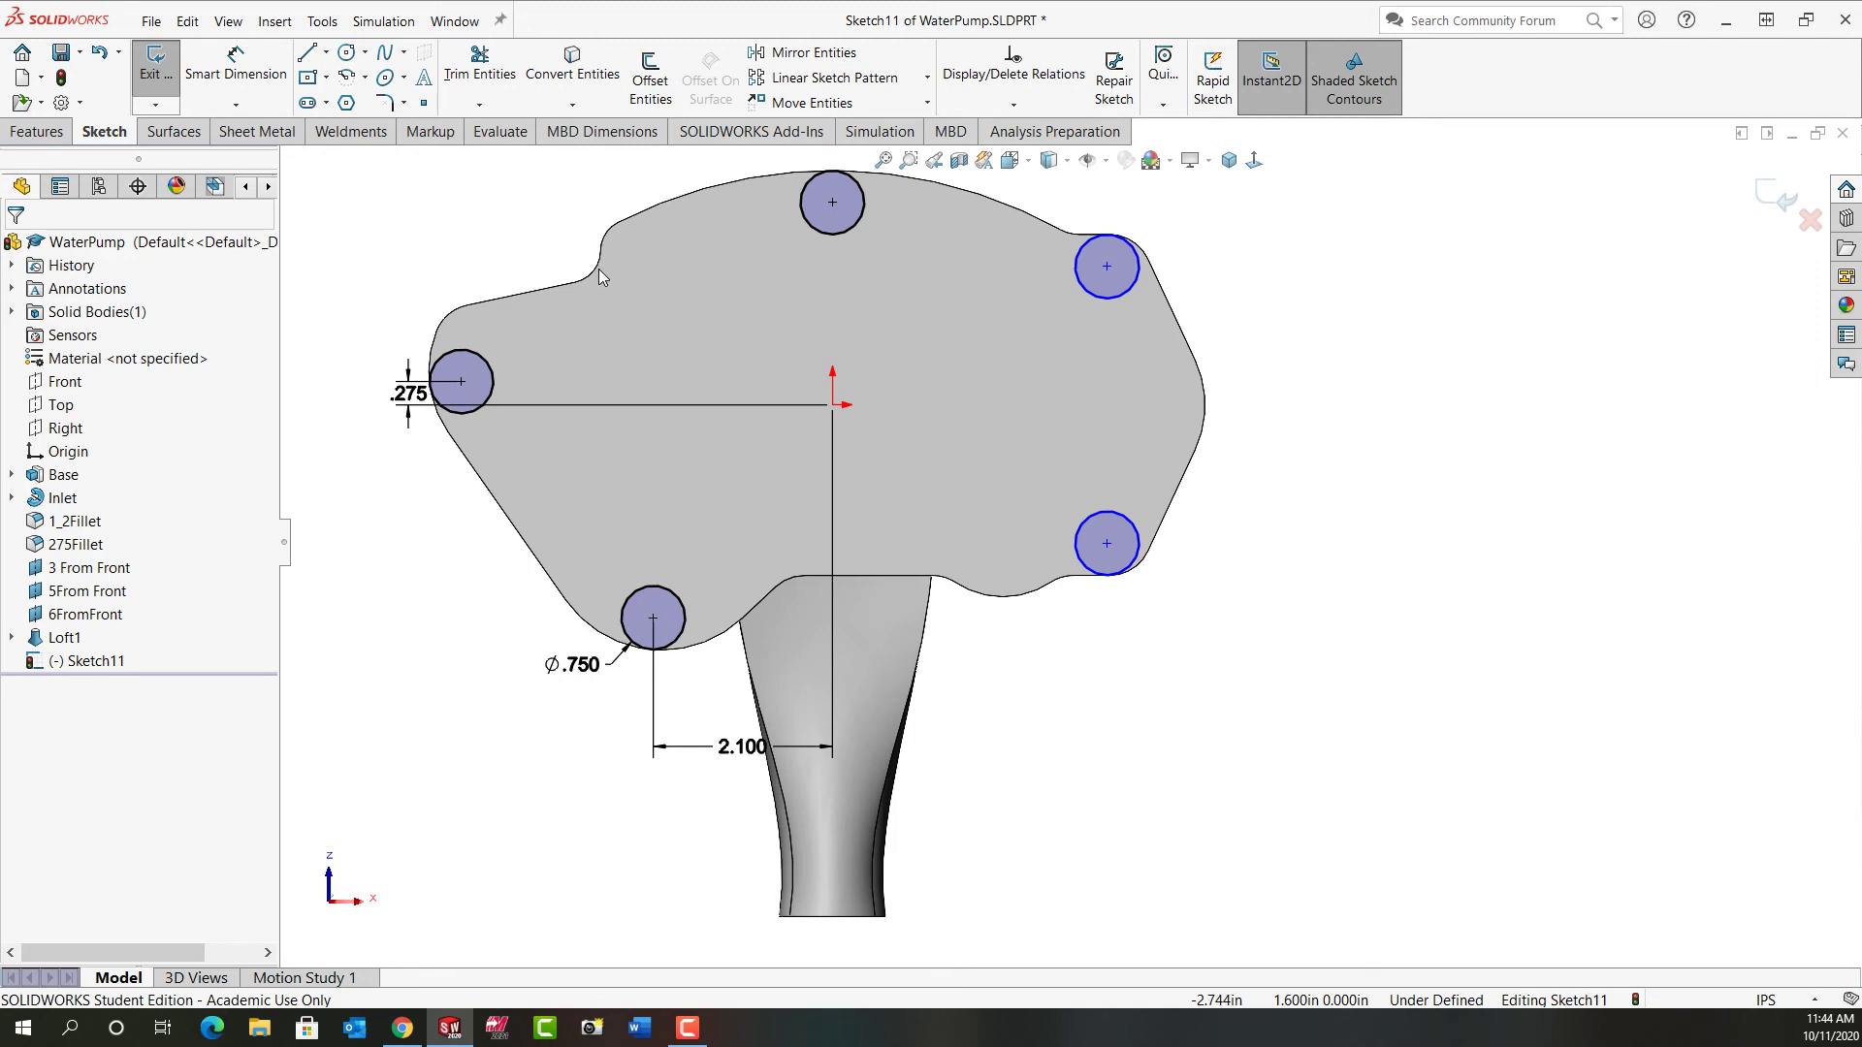
Step: Nudge the lower-right circle outward to about 3.29 in horizontally from the origin, and shift the upper-right circle slightly inward
{"action": "left_click", "coordinate": [1111, 551]}
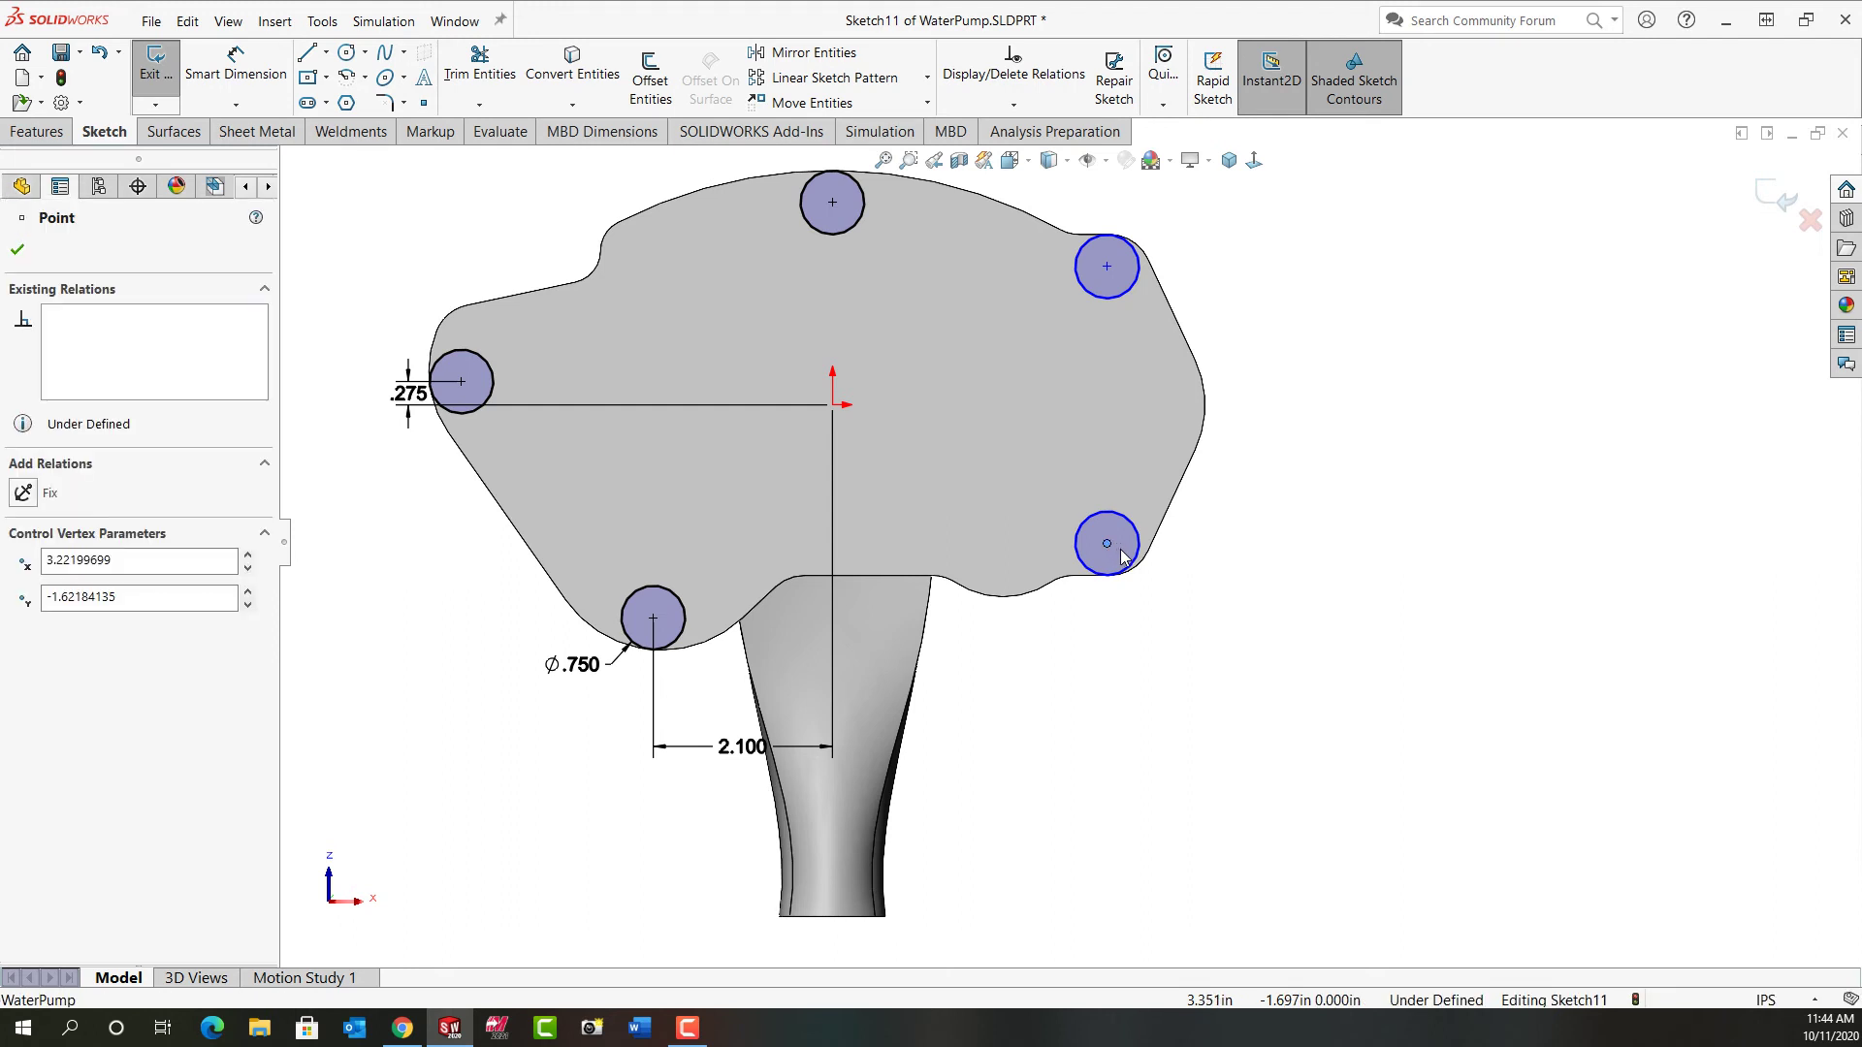
{"action": "left_click_drag", "start_coordinate": [1114, 565], "coordinate": [1120, 567]}
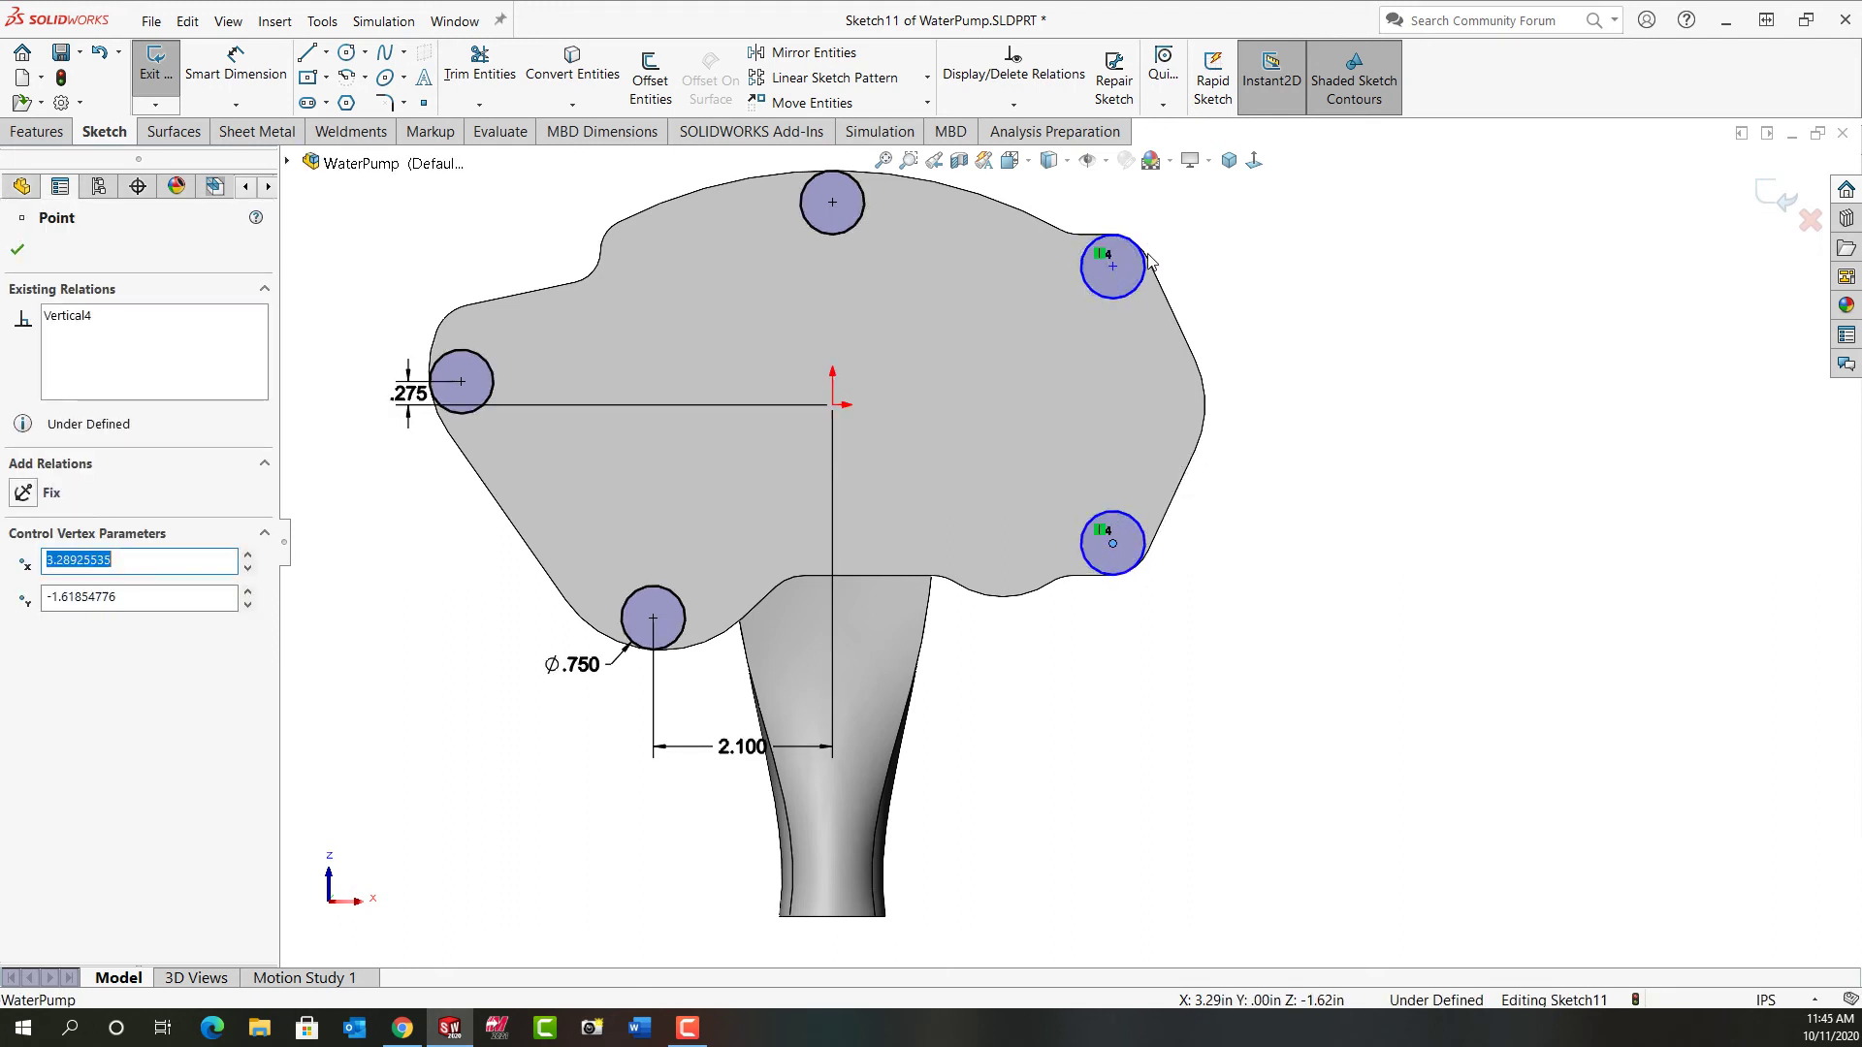
{"action": "scroll", "coordinate": [1148, 260], "scroll_direction": "down", "scroll_amount": 5}
{"action": "left_click_drag", "start_coordinate": [1040, 436], "coordinate": [1004, 434]}
{"action": "left_click", "coordinate": [1259, 469]}
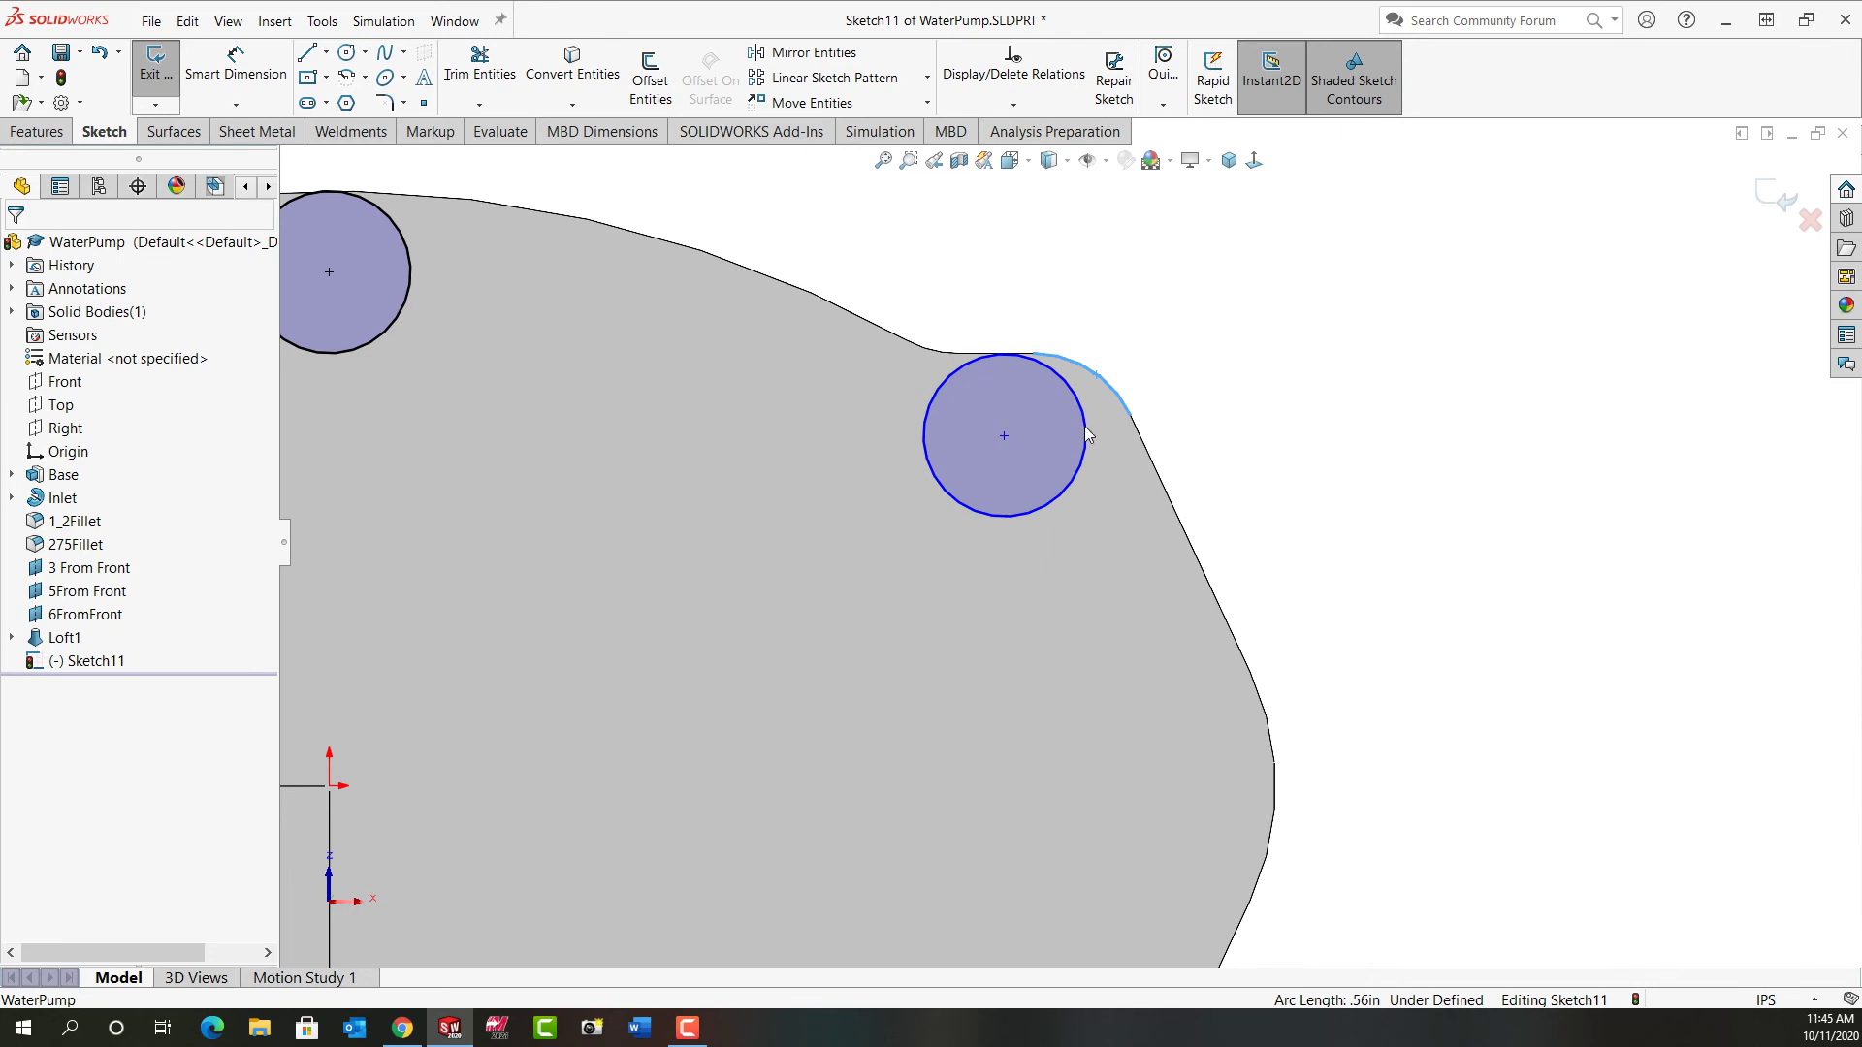
Step: Add a Tangent relation between the upper-right circle and the rounded corner edge above it
{"action": "left_click", "coordinate": [1085, 422], "text": "ctrl"}
{"action": "left_click", "coordinate": [1142, 338]}
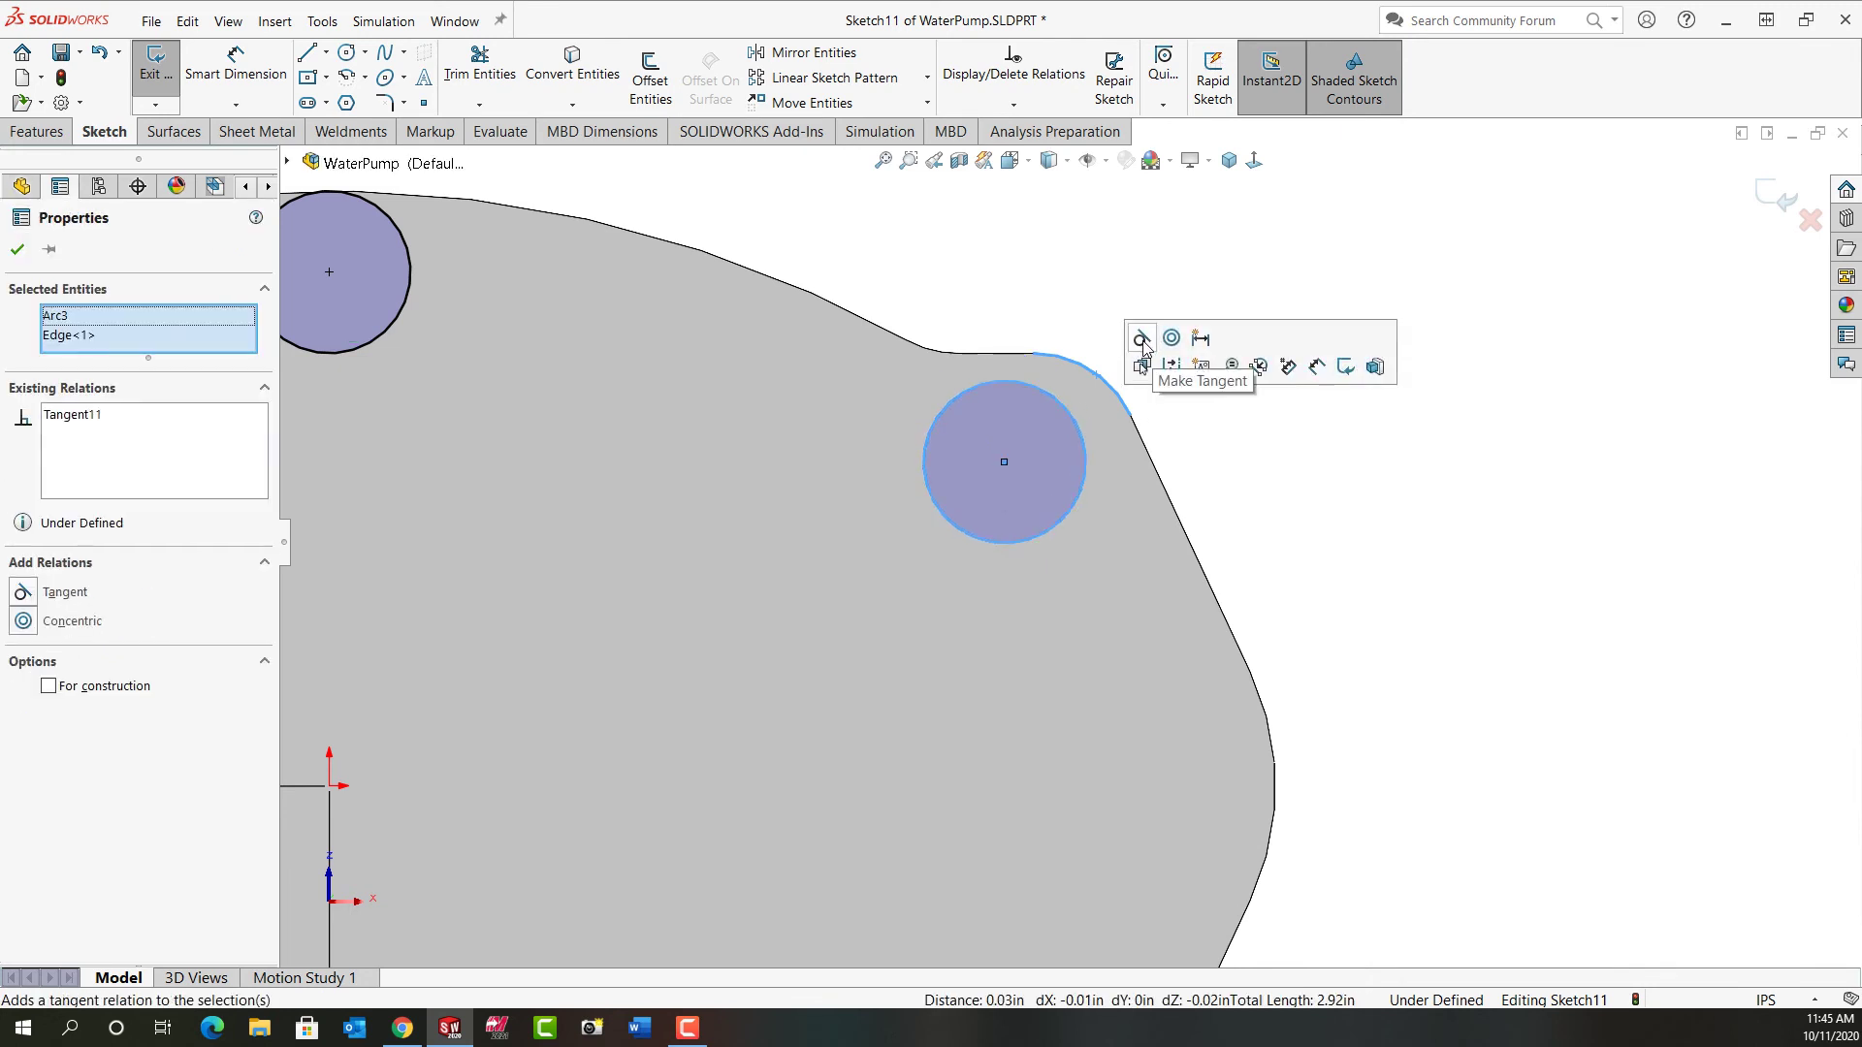
{"action": "left_click", "coordinate": [1281, 470]}
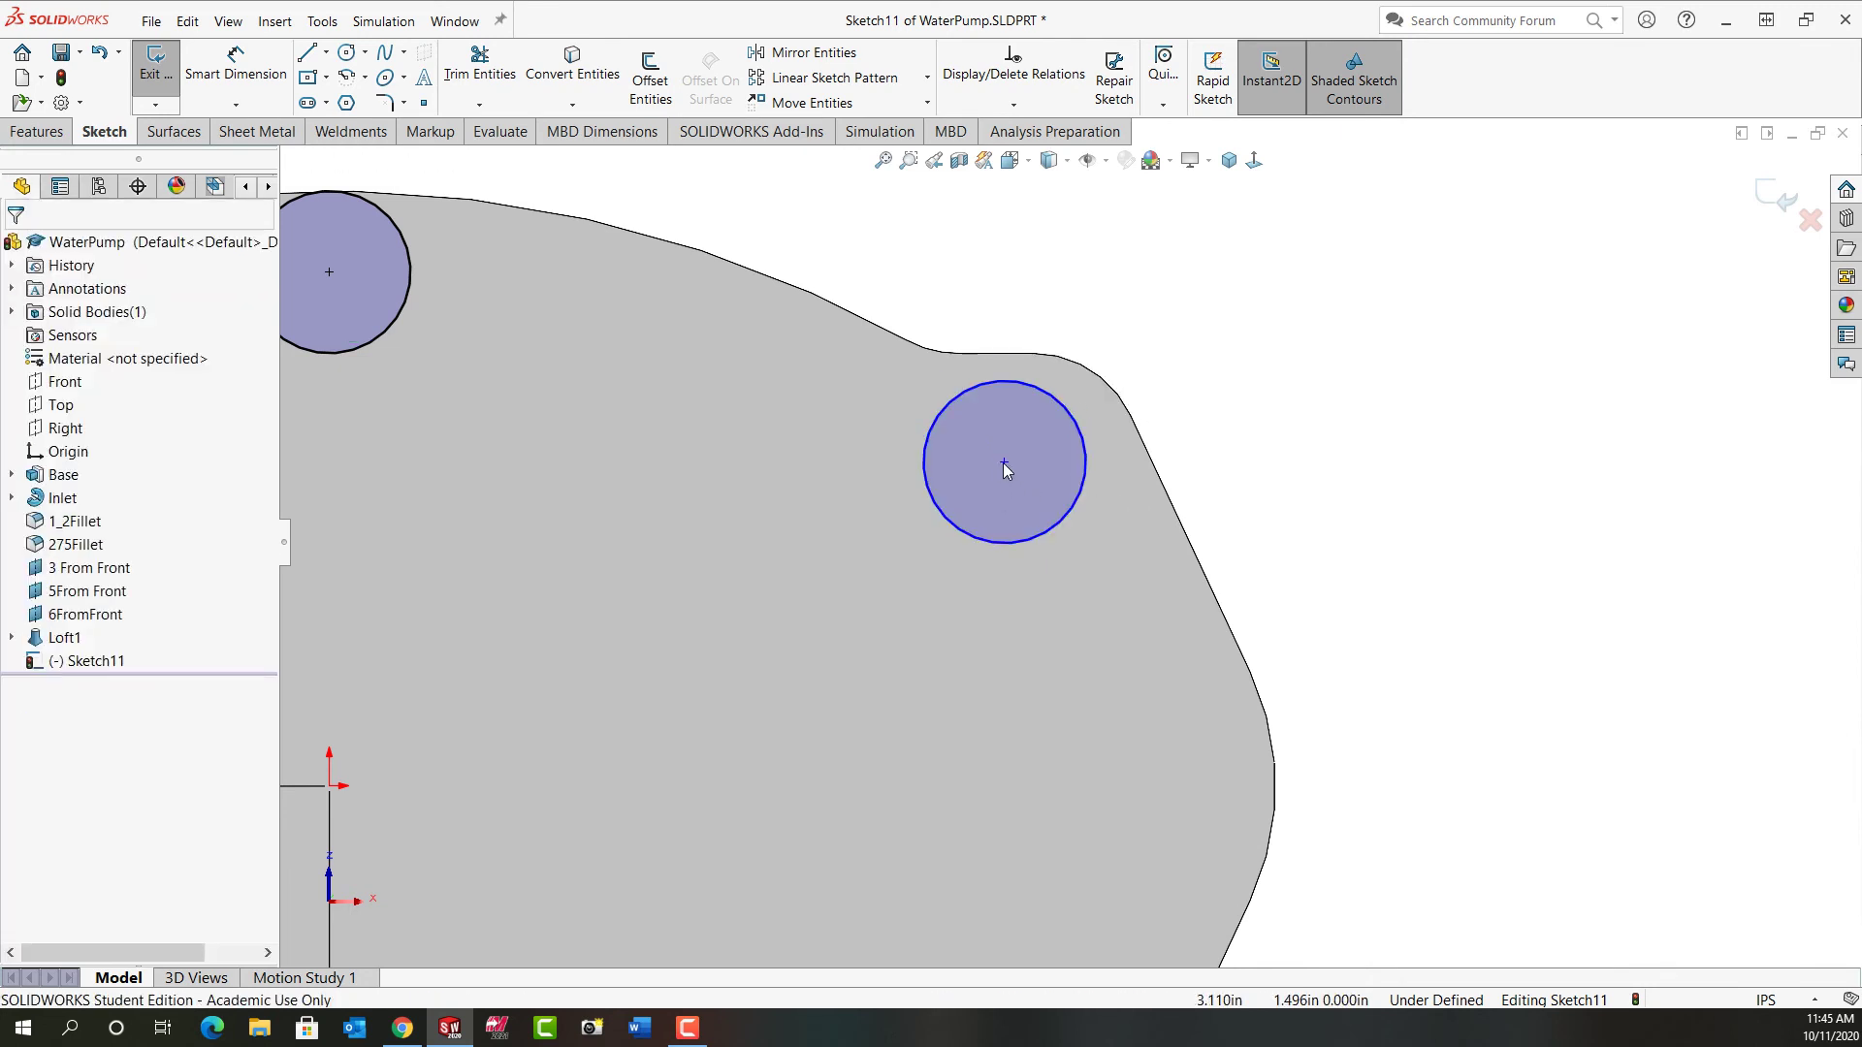
Step: Move the right-hand circles back against their rounded corners, with centers about 3.34 in horizontally from the origin
{"action": "left_click_drag", "start_coordinate": [1004, 462], "coordinate": [1033, 435]}
{"action": "scroll", "coordinate": [1270, 545], "scroll_direction": "up", "scroll_amount": 2}
{"action": "scroll", "coordinate": [1122, 853], "scroll_direction": "up", "scroll_amount": 4}
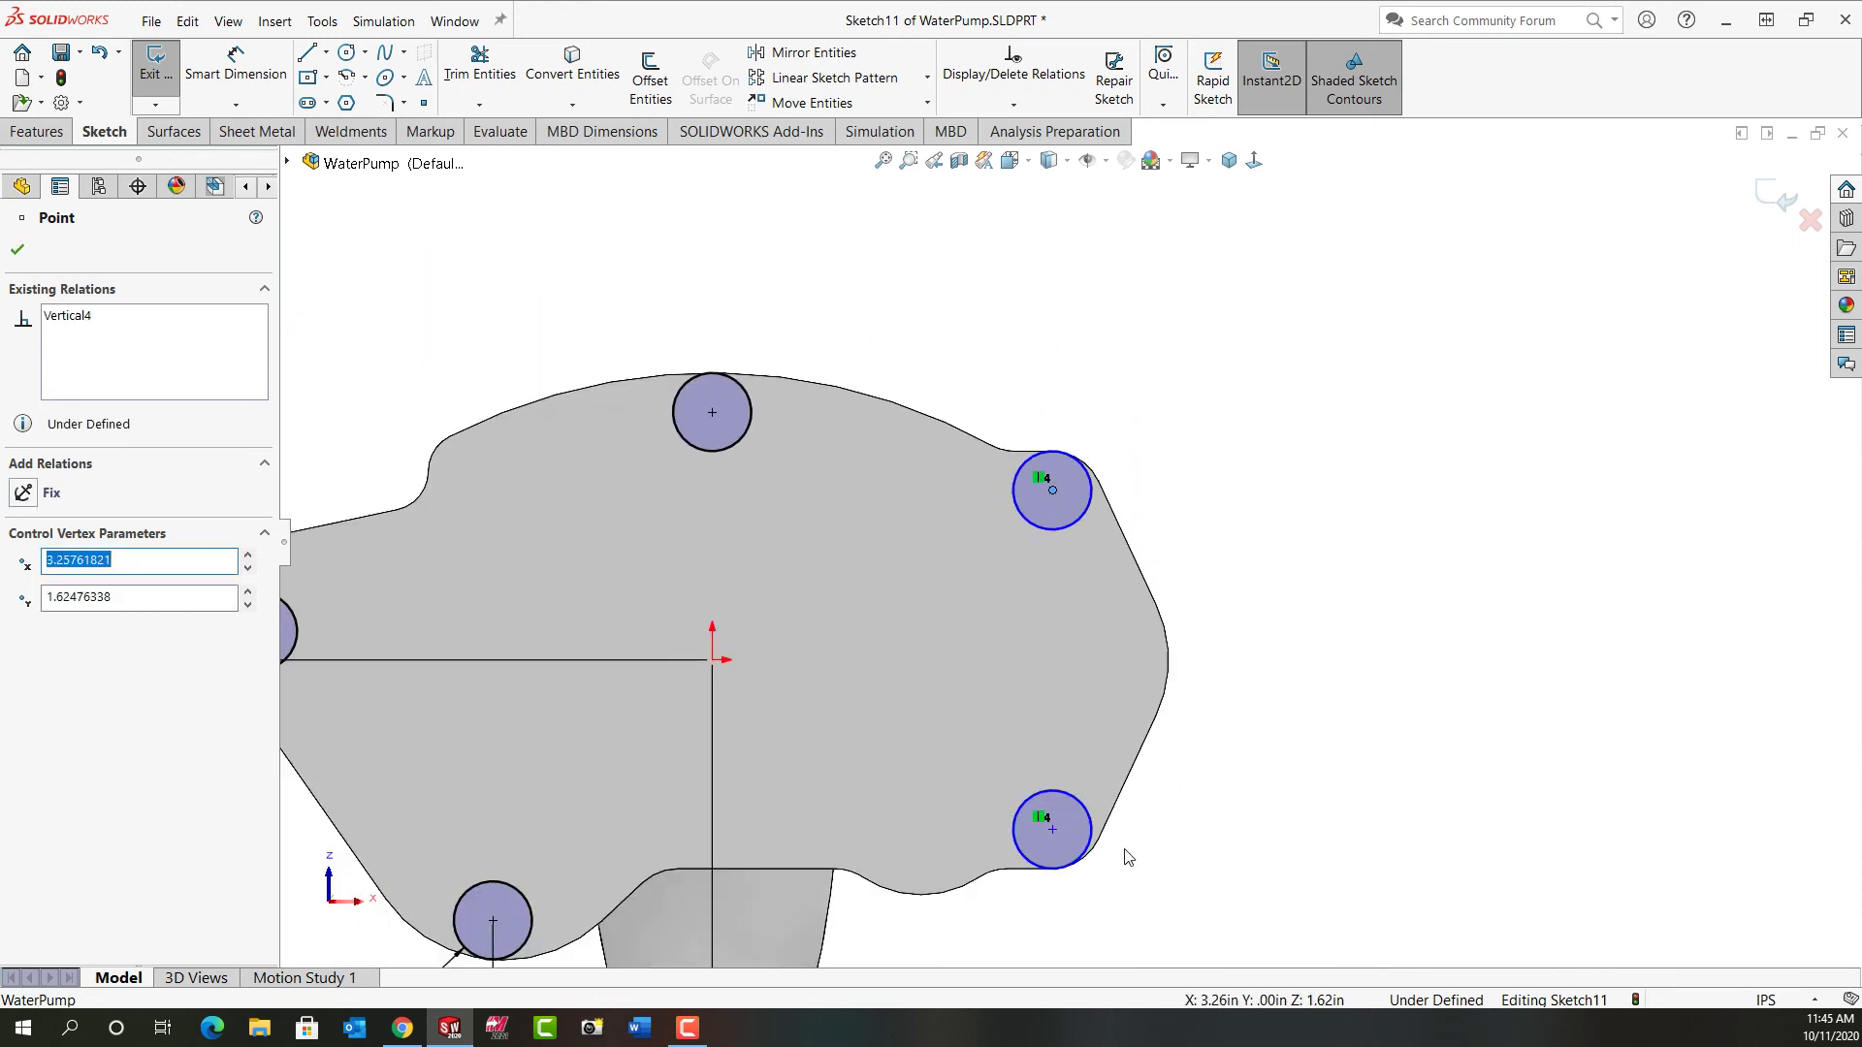
{"action": "scroll", "coordinate": [922, 811], "scroll_direction": "down", "scroll_amount": 1}
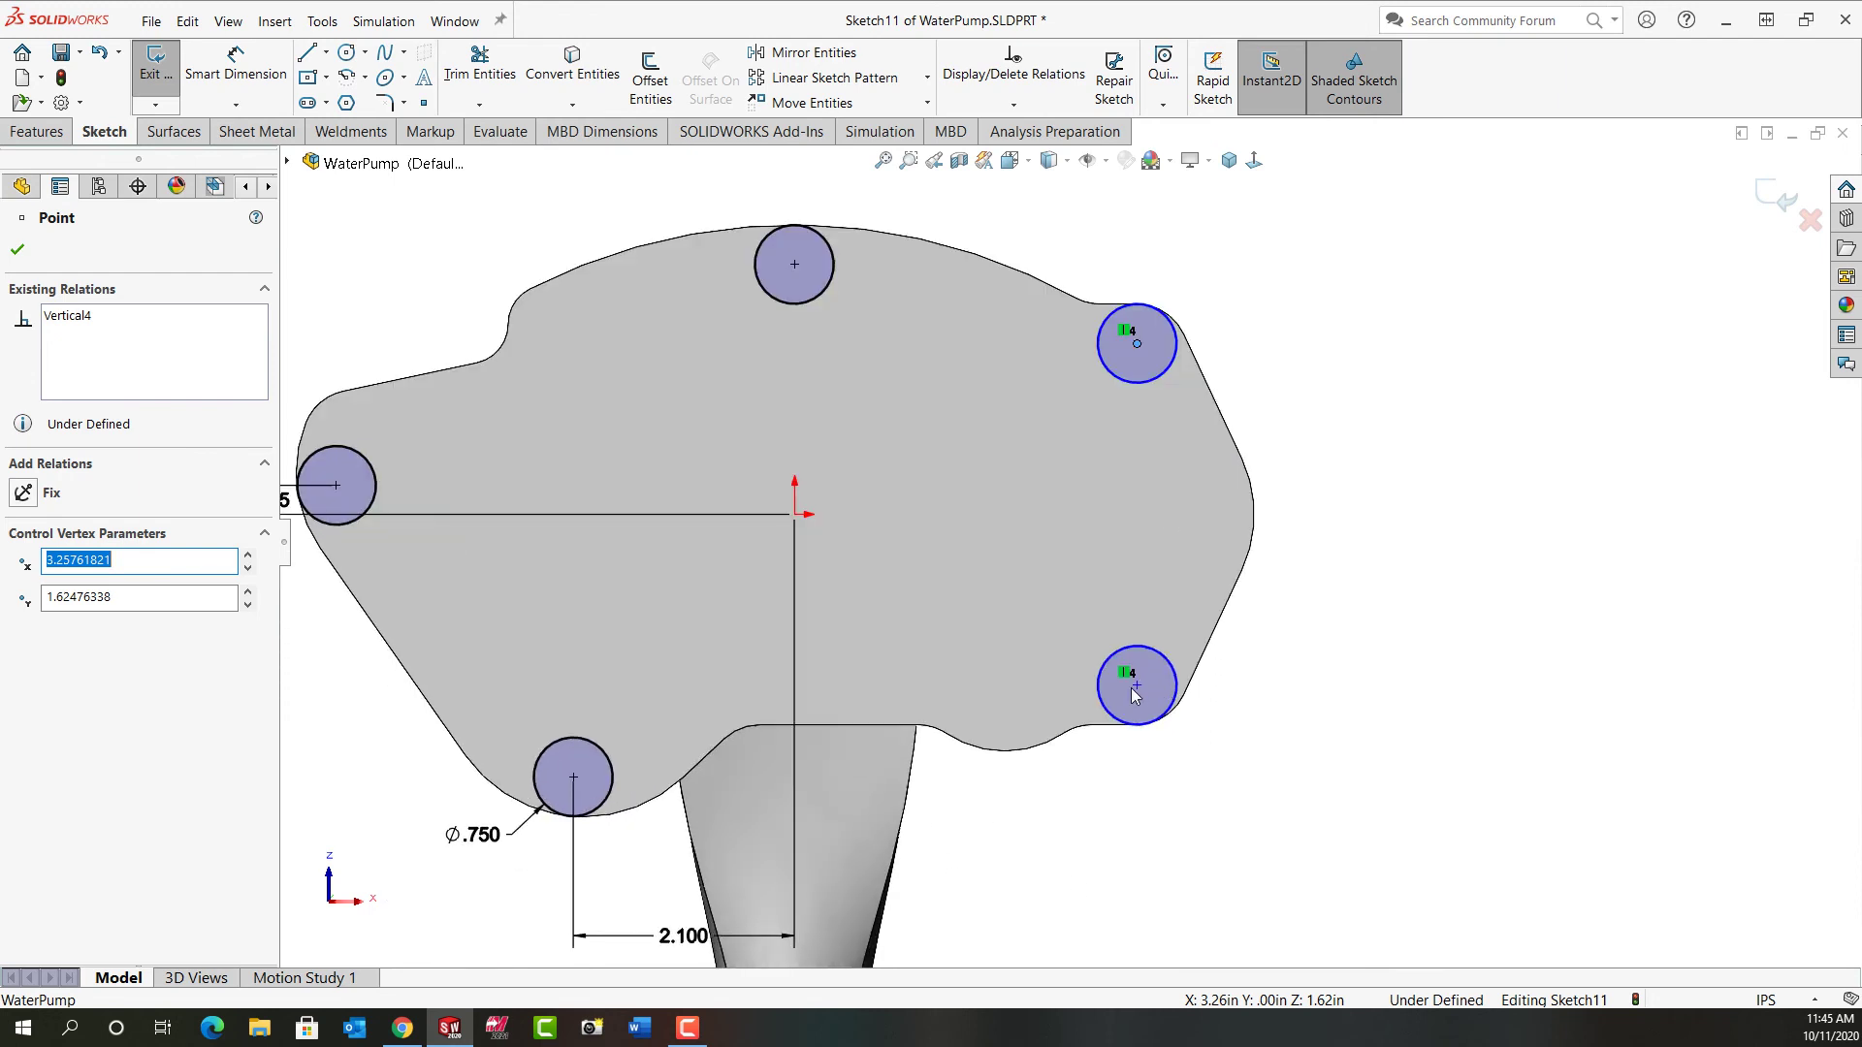
{"action": "left_click_drag", "start_coordinate": [1138, 690], "coordinate": [1159, 687]}
{"action": "left_click", "coordinate": [1335, 798]}
Step: Dimension the horizontal distance from the origin to the lower-right circle's center and try a value of 3.4 in
{"action": "right_click_drag", "start_coordinate": [1401, 735], "coordinate": [1407, 640]}
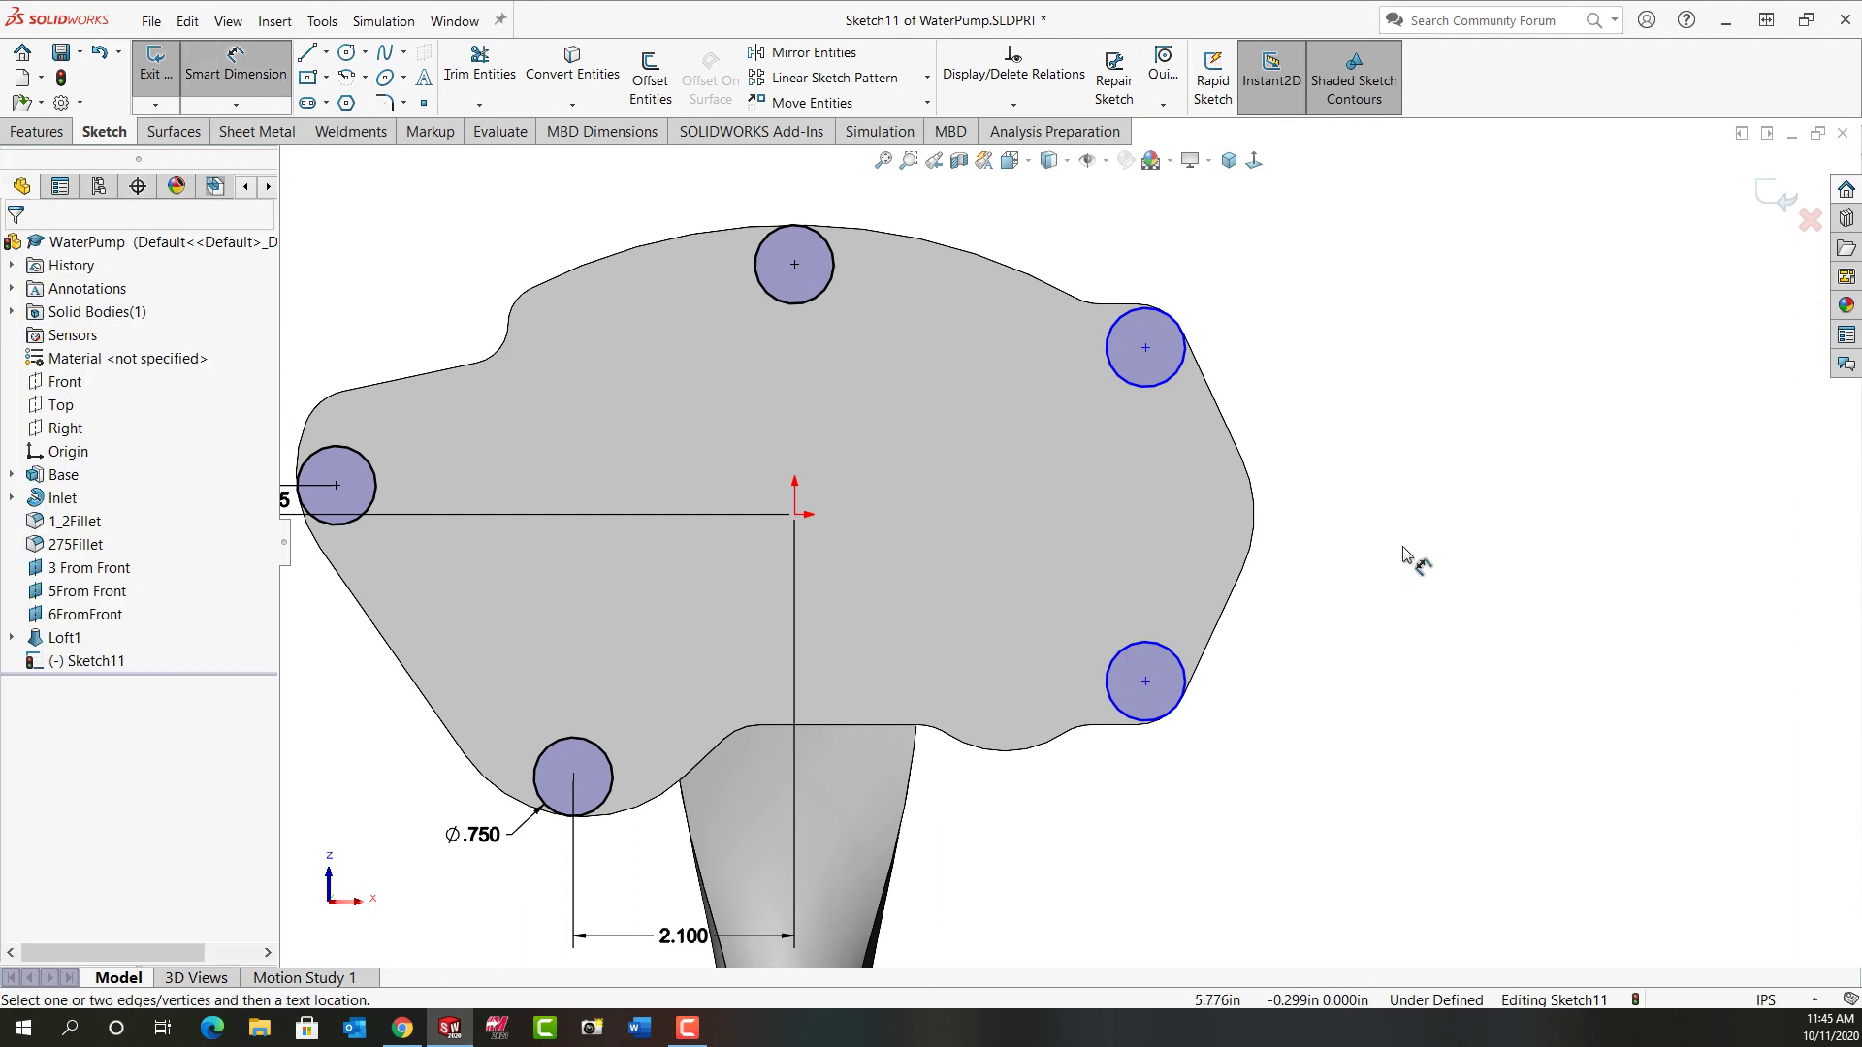
{"action": "left_click", "coordinate": [796, 517]}
{"action": "left_click", "coordinate": [1145, 682]}
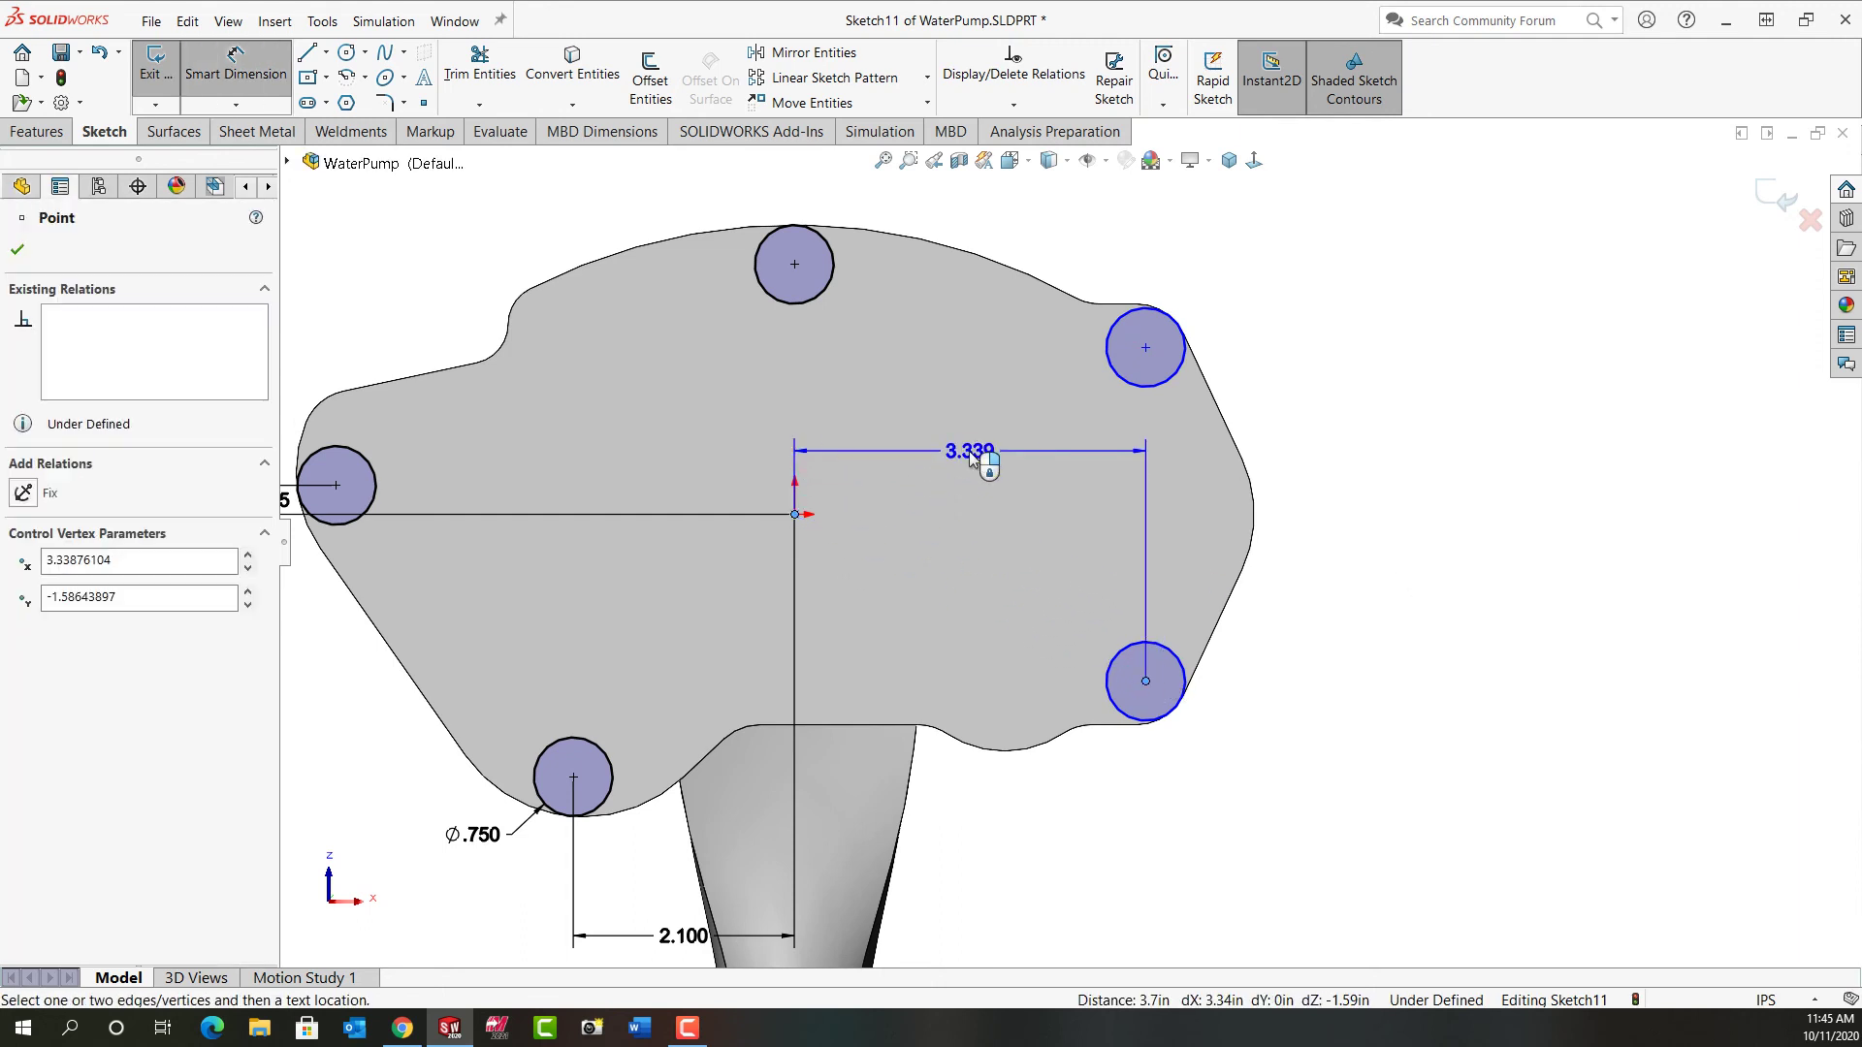
{"action": "left_click", "coordinate": [968, 451]}
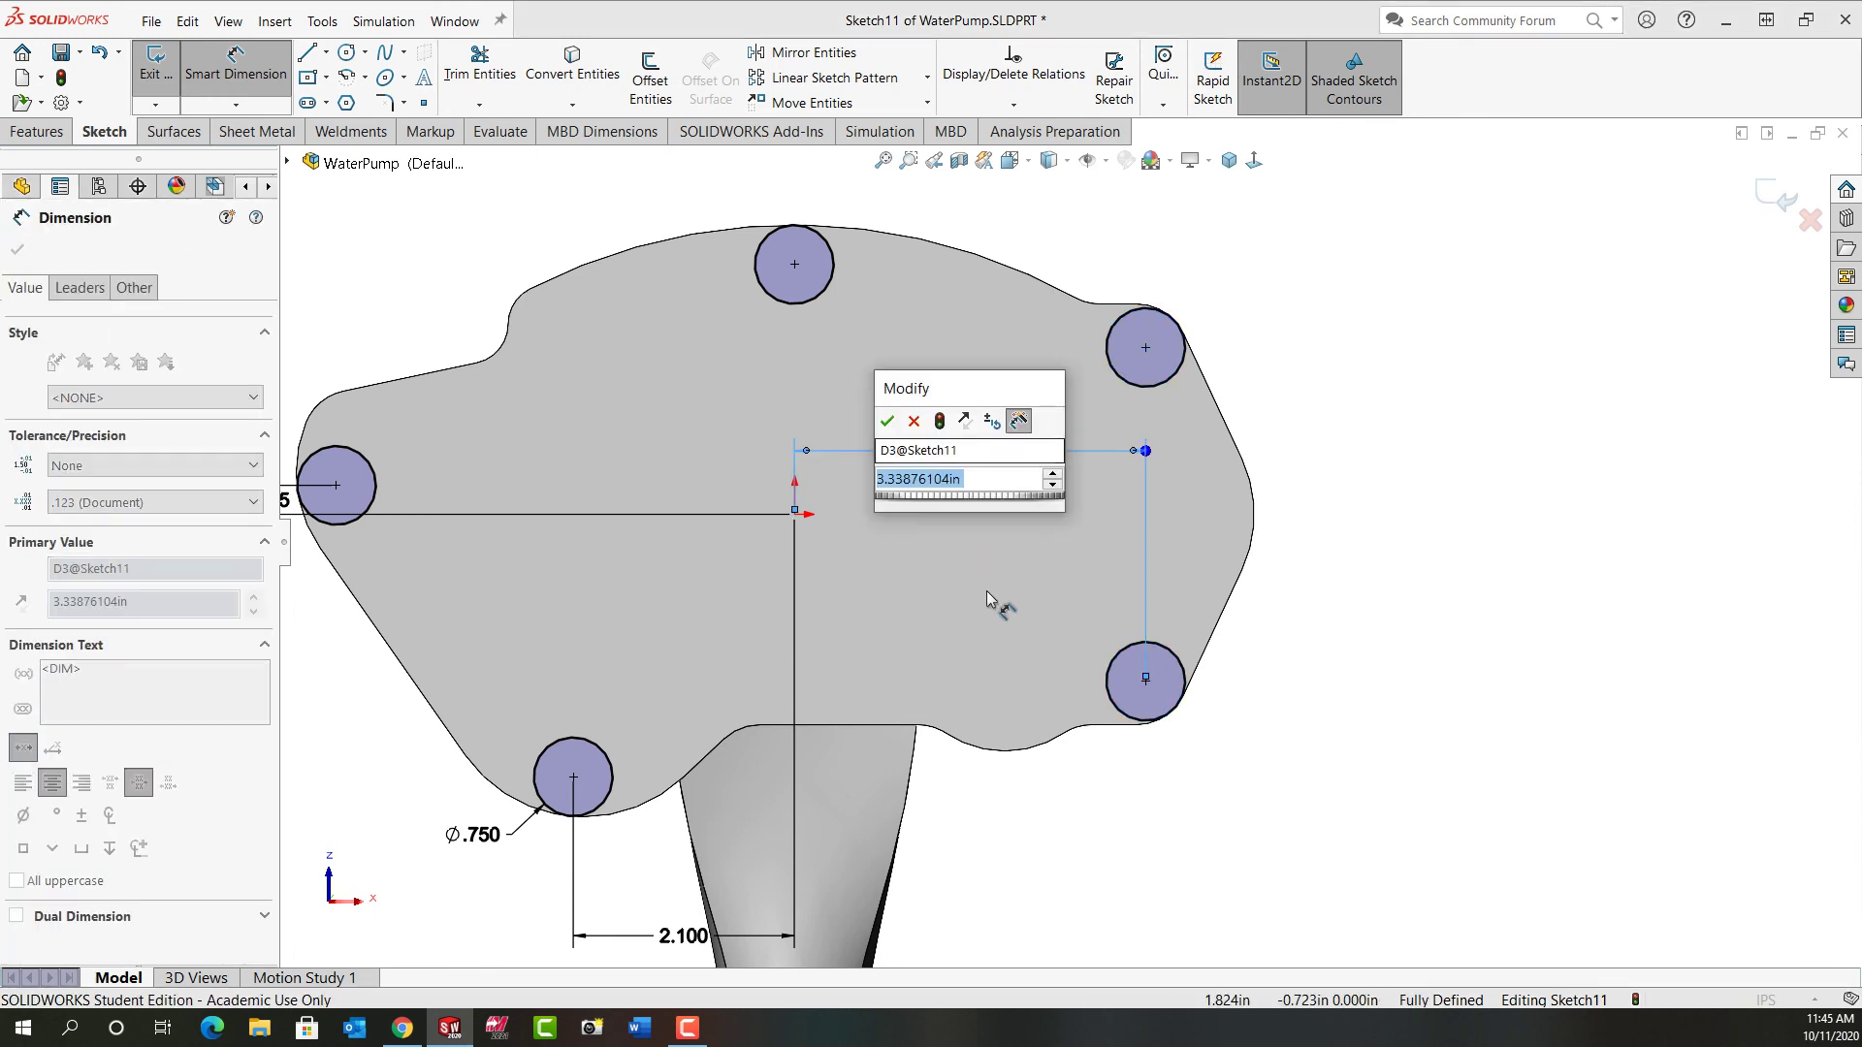
{"action": "left_click_drag", "start_coordinate": [985, 393], "coordinate": [1372, 400]}
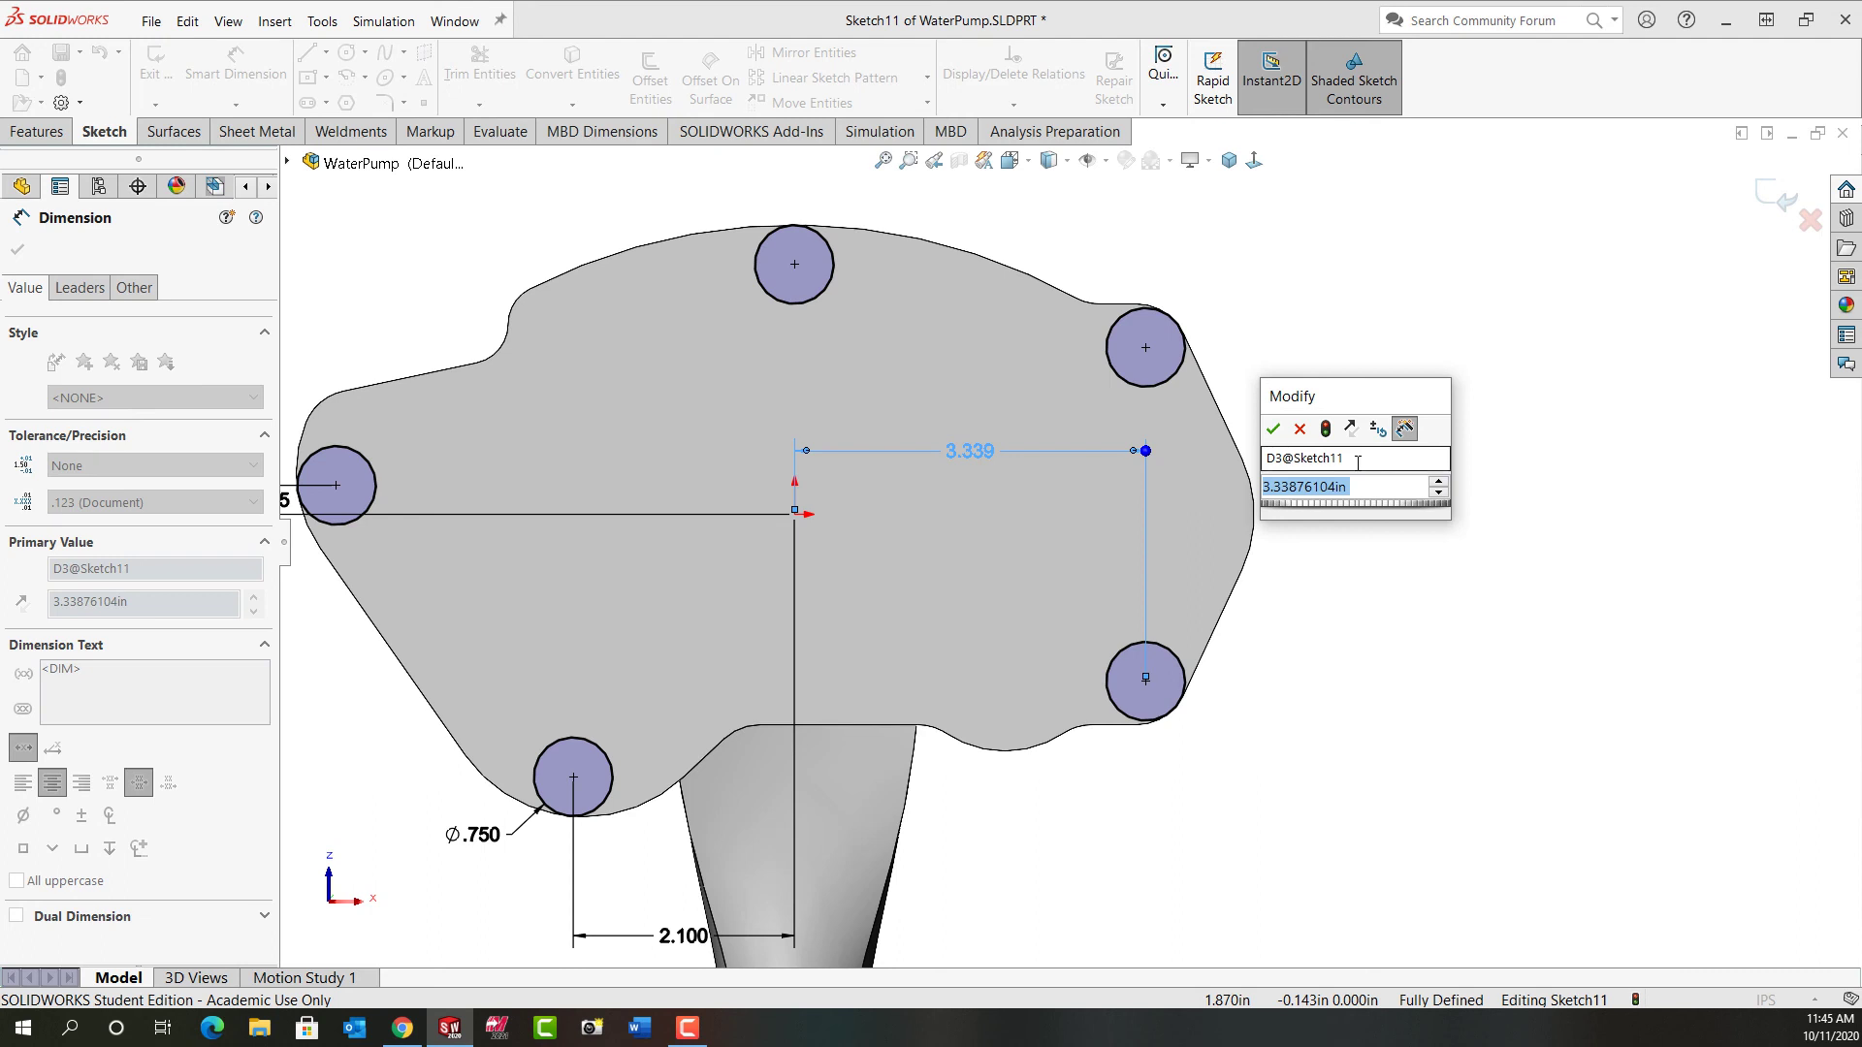
{"action": "type", "text": "3.4"}
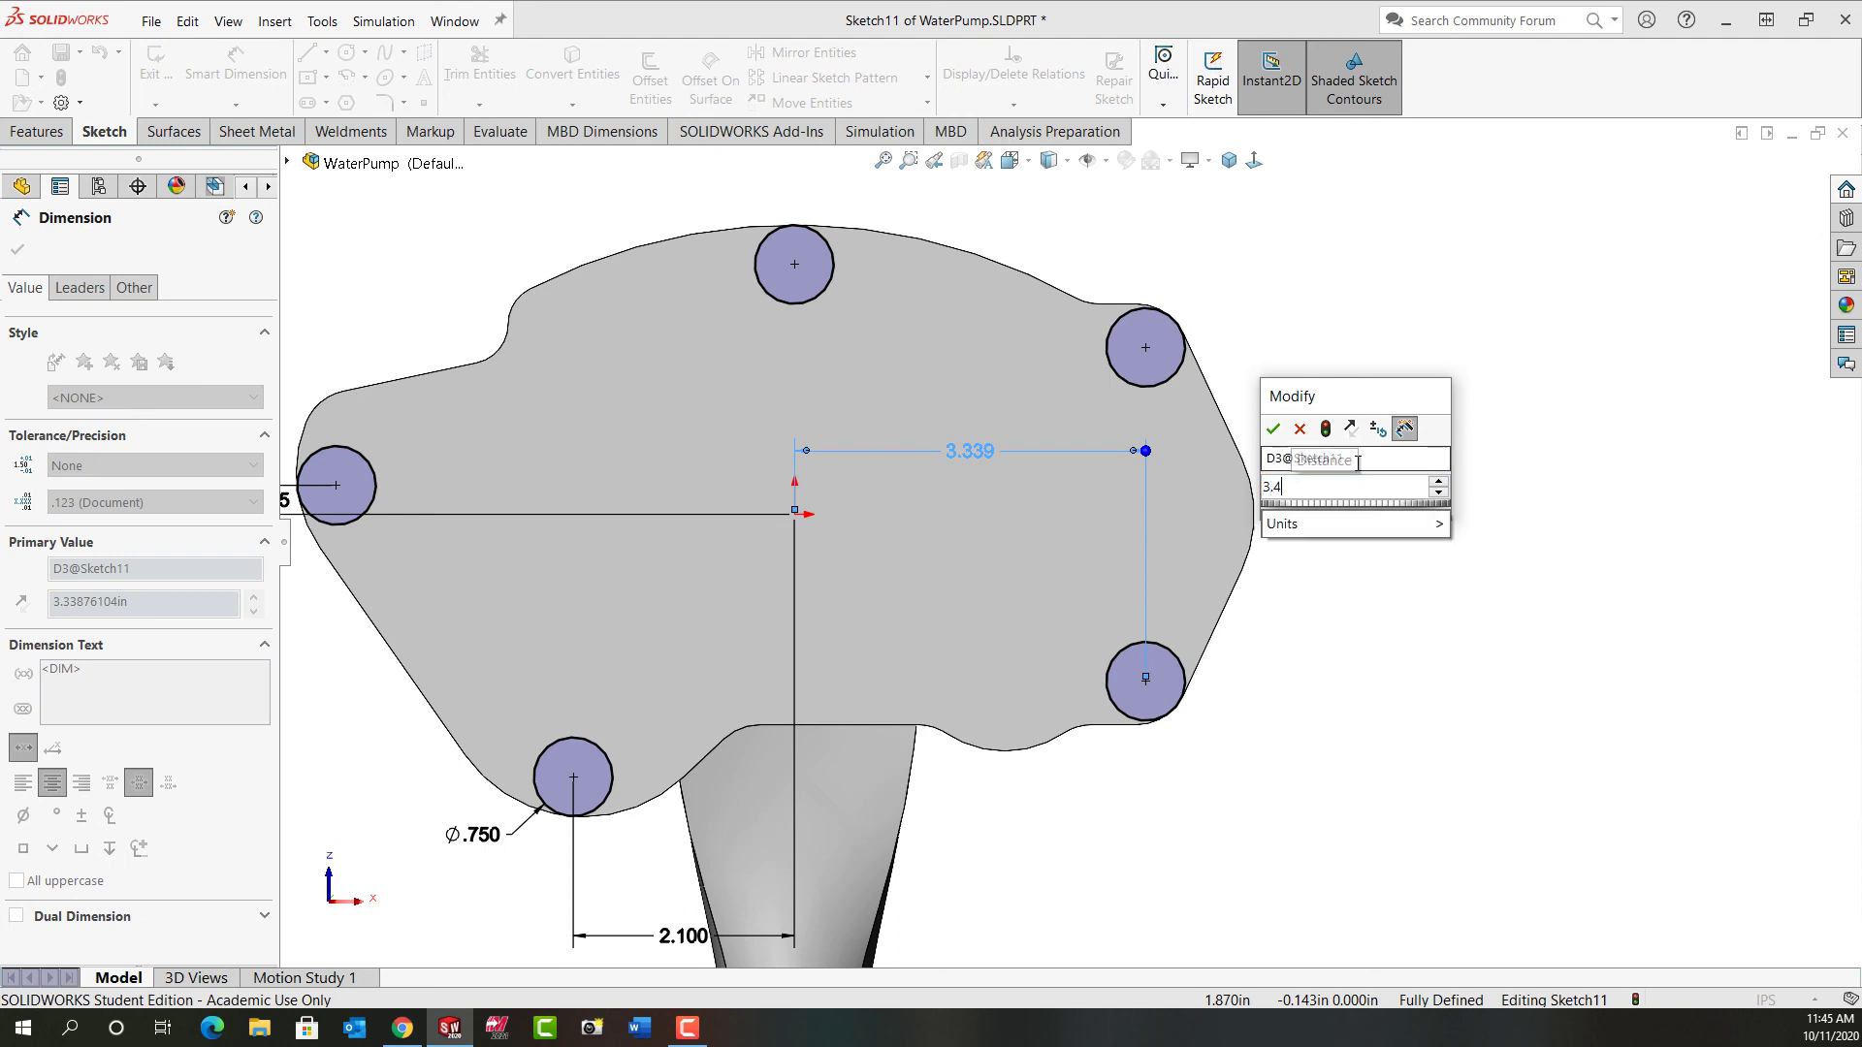
{"action": "left_click", "coordinate": [1326, 429]}
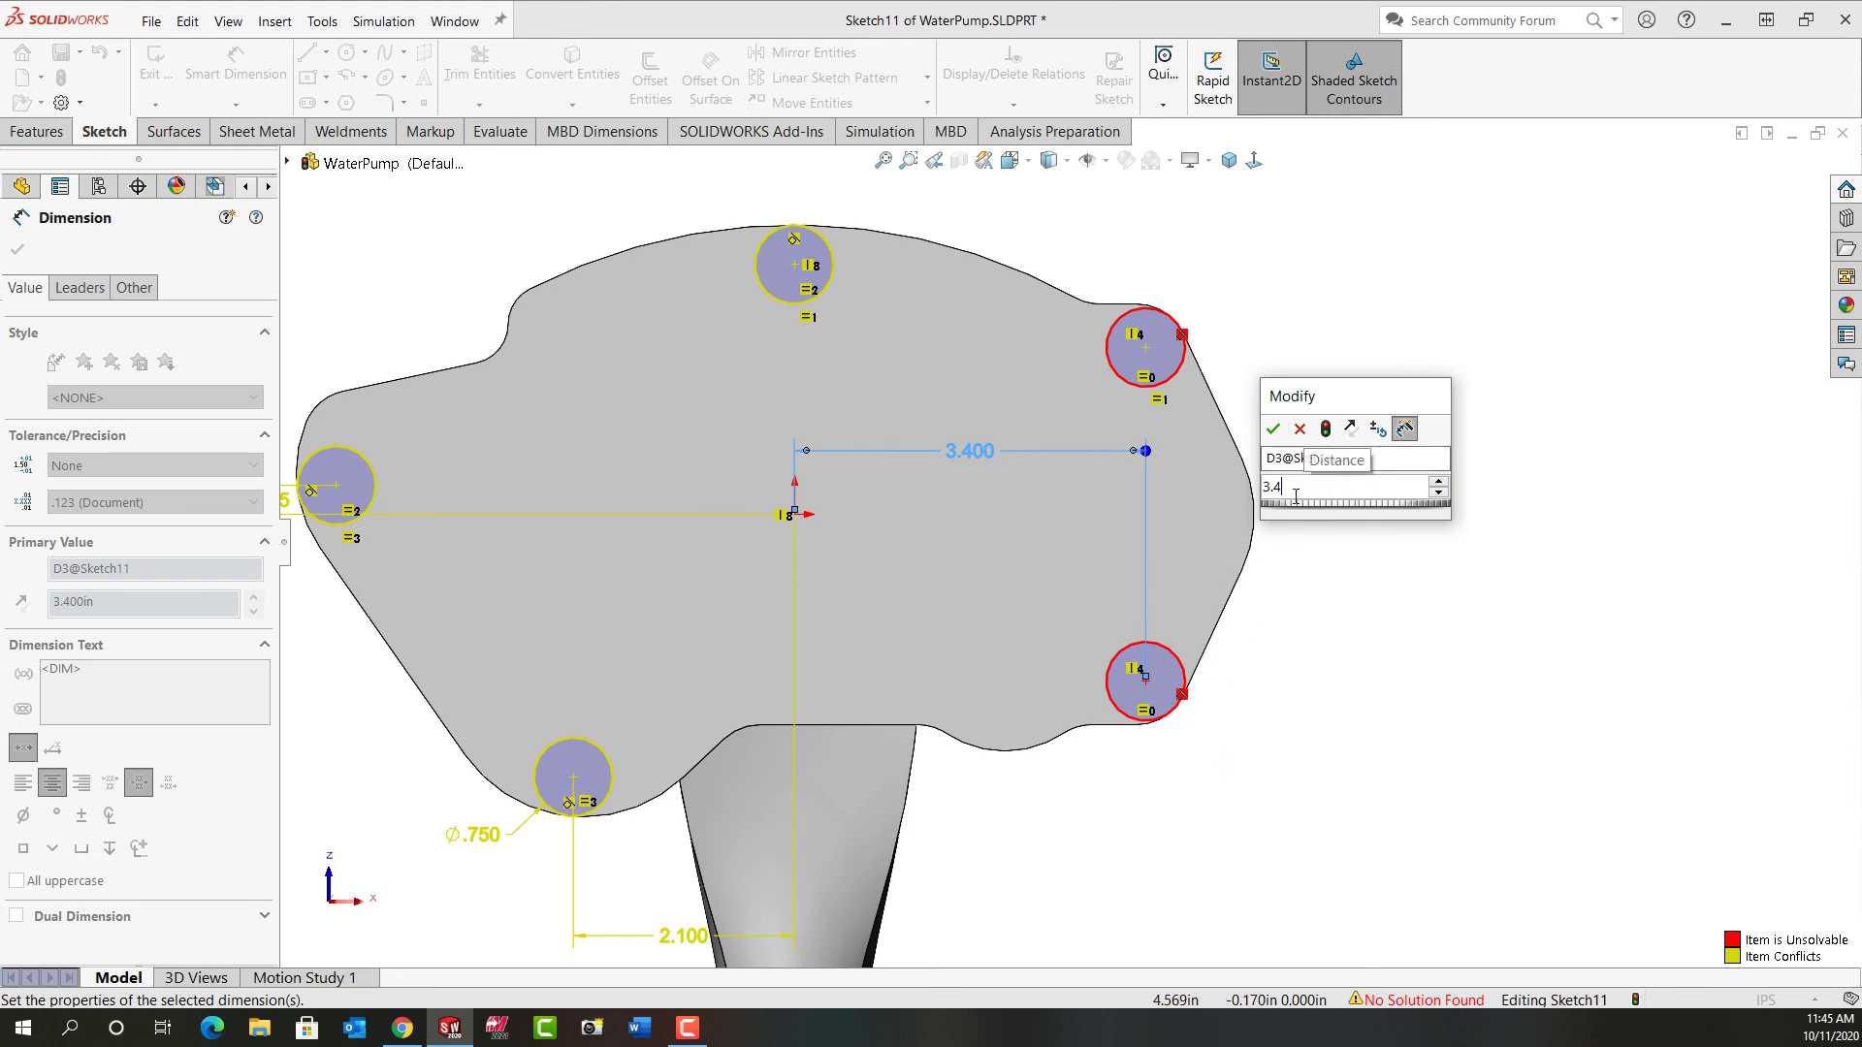
Step: Set the horizontal distance from the origin to the lower-right circle's center to 3.35 in
{"action": "key", "text": "BackSpace"}
{"action": "type", "text": "35"}
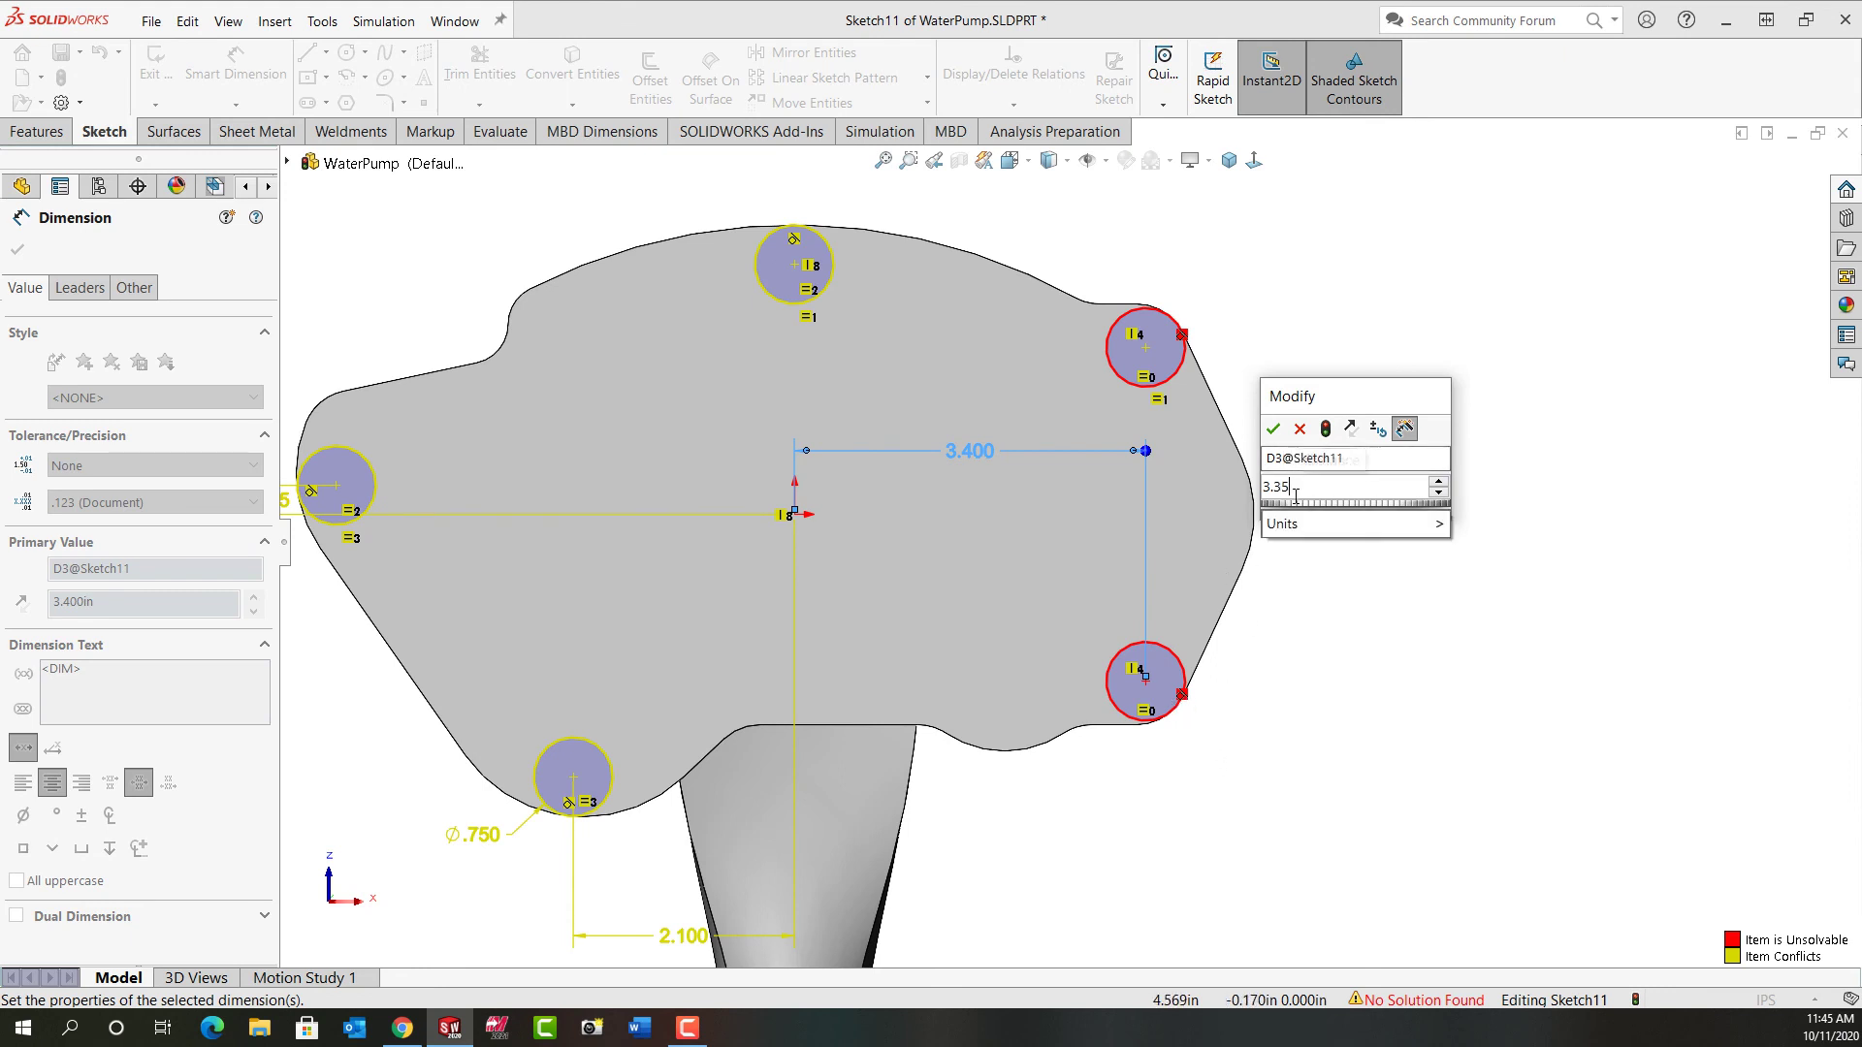
{"action": "left_click", "coordinate": [1325, 430]}
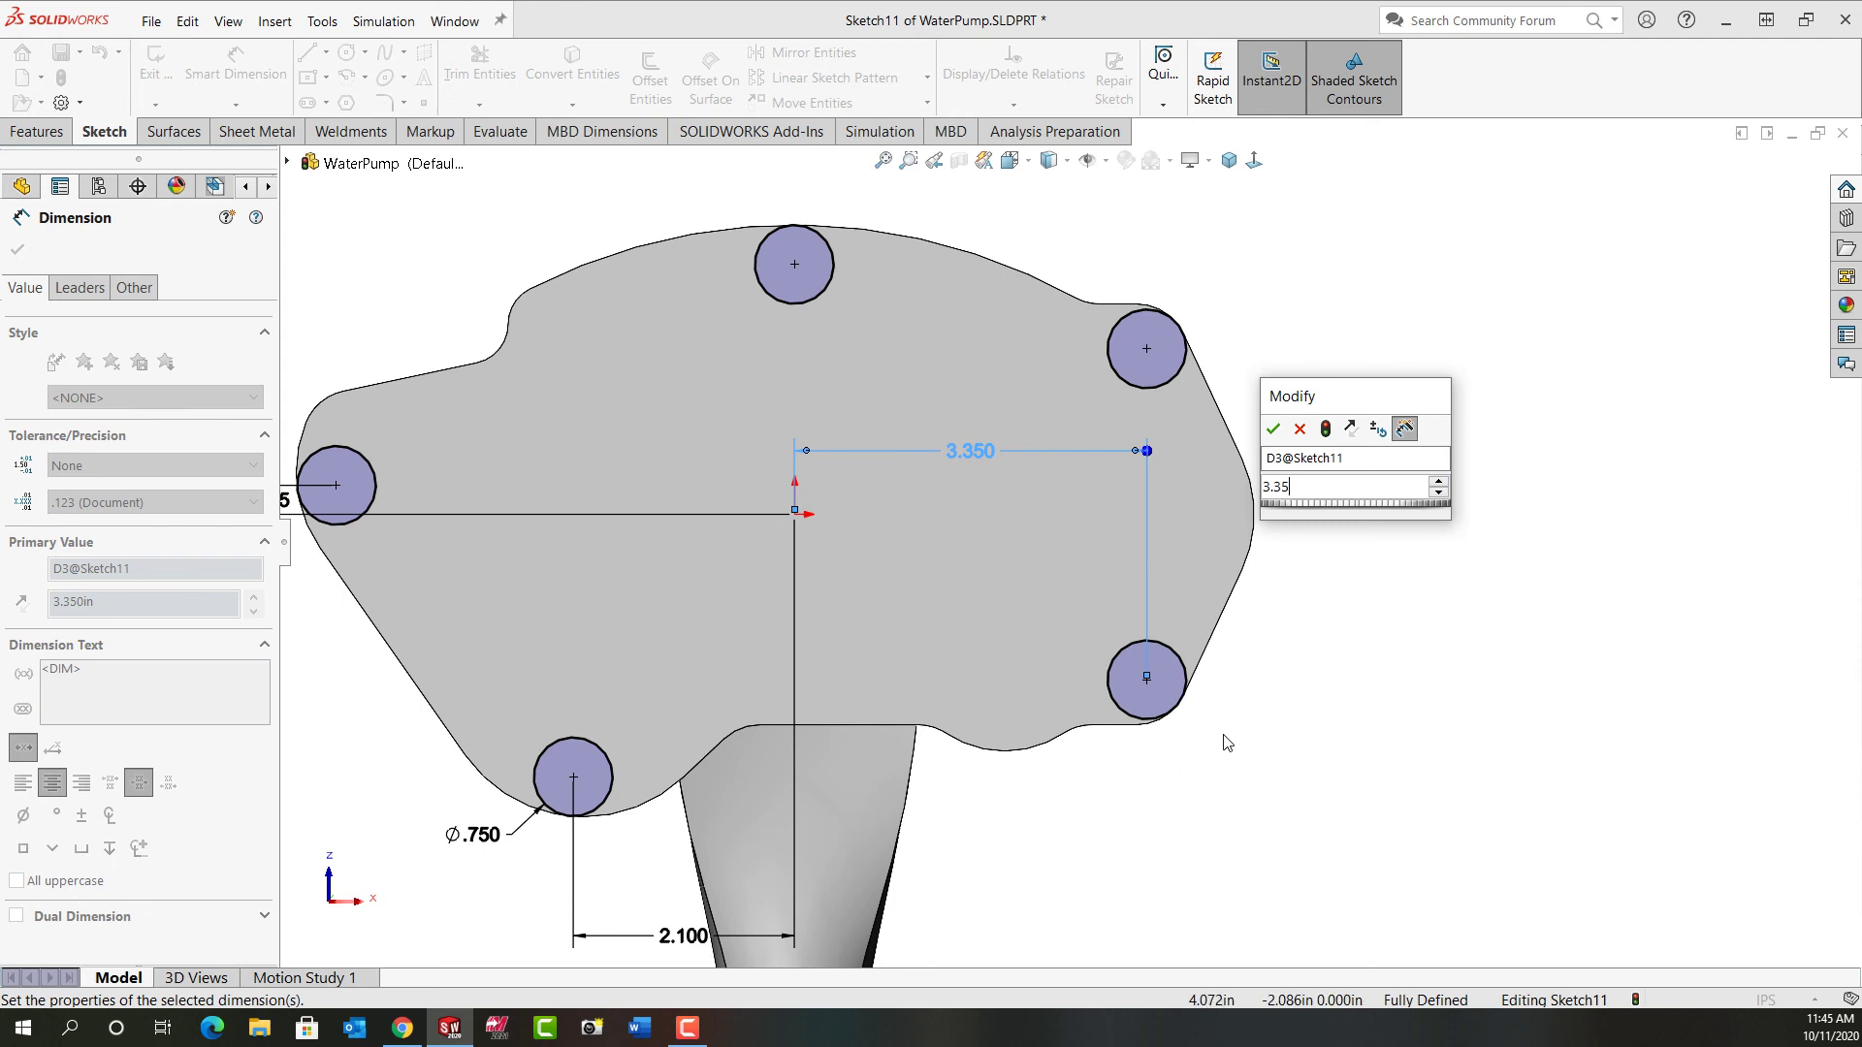
{"action": "left_click", "coordinate": [1275, 431]}
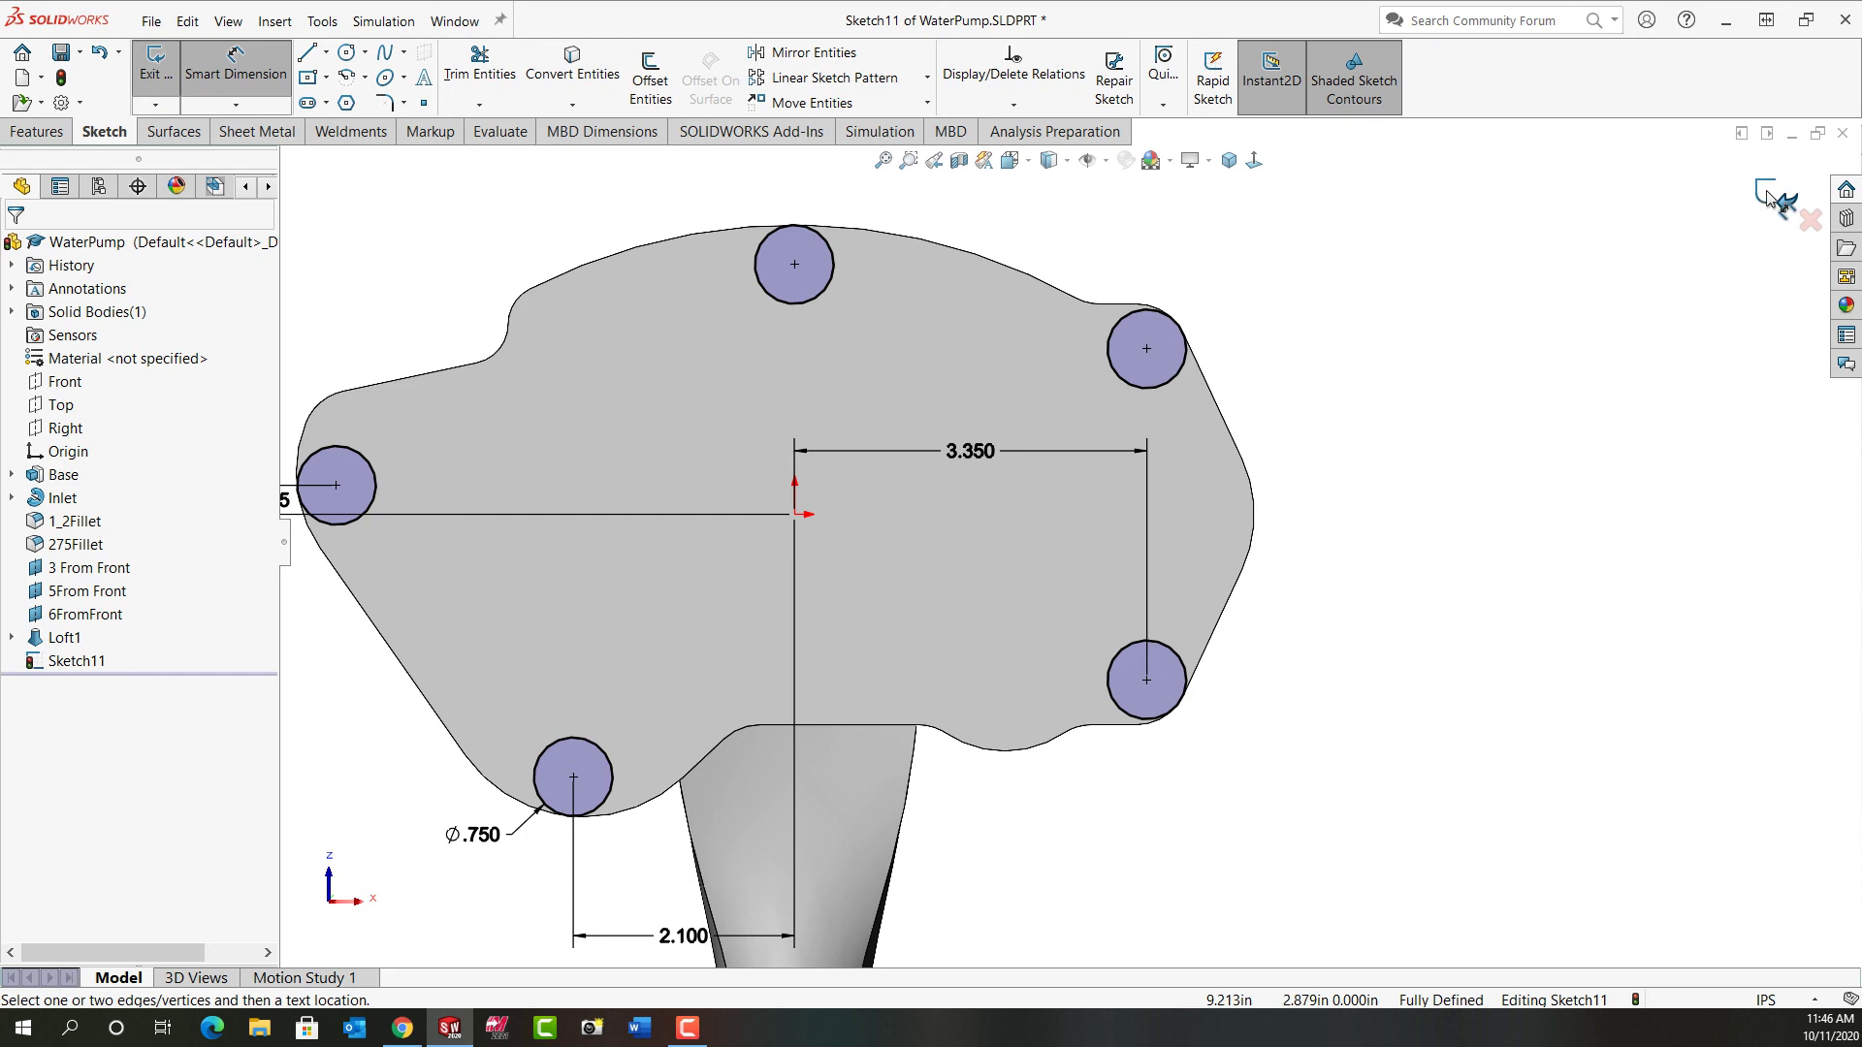
Step: Start a blind boss extrusion of the five circles, reversed to run up through the base, with a depth of 1.25 in
{"action": "key", "text": "e"}
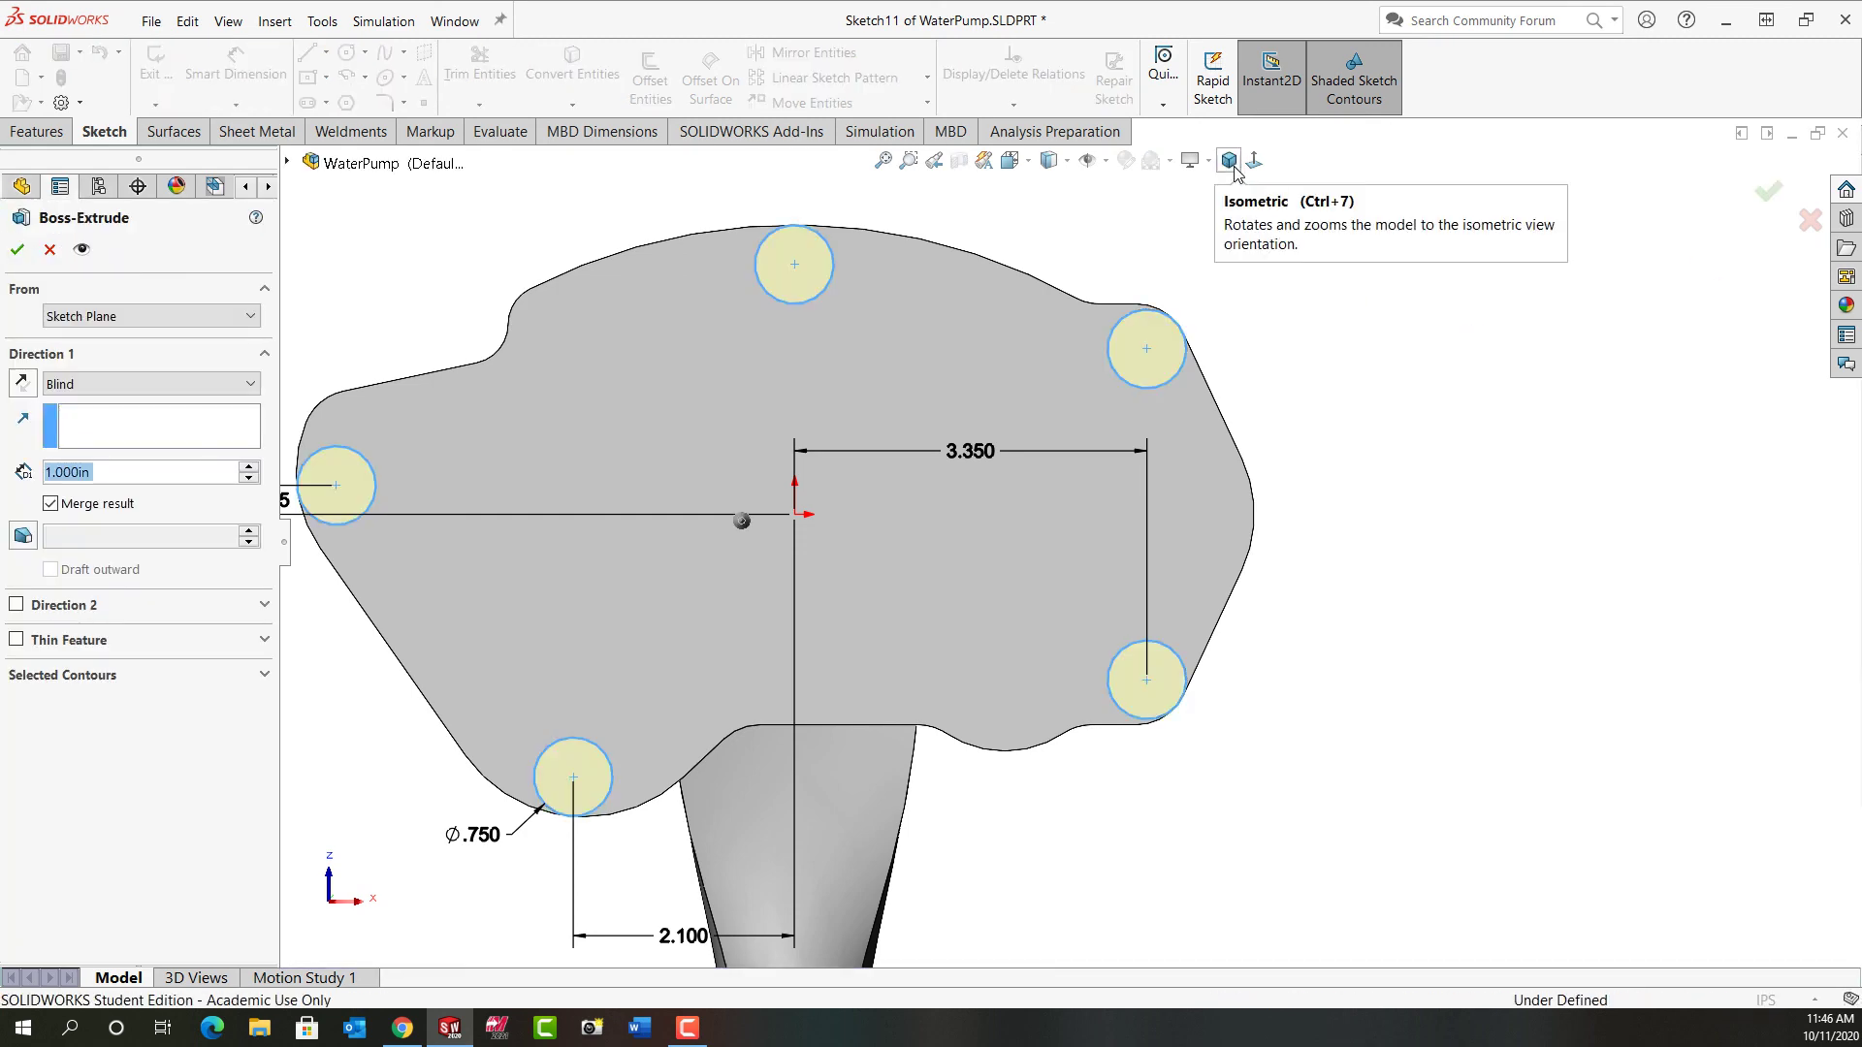
{"action": "left_click", "coordinate": [1232, 164]}
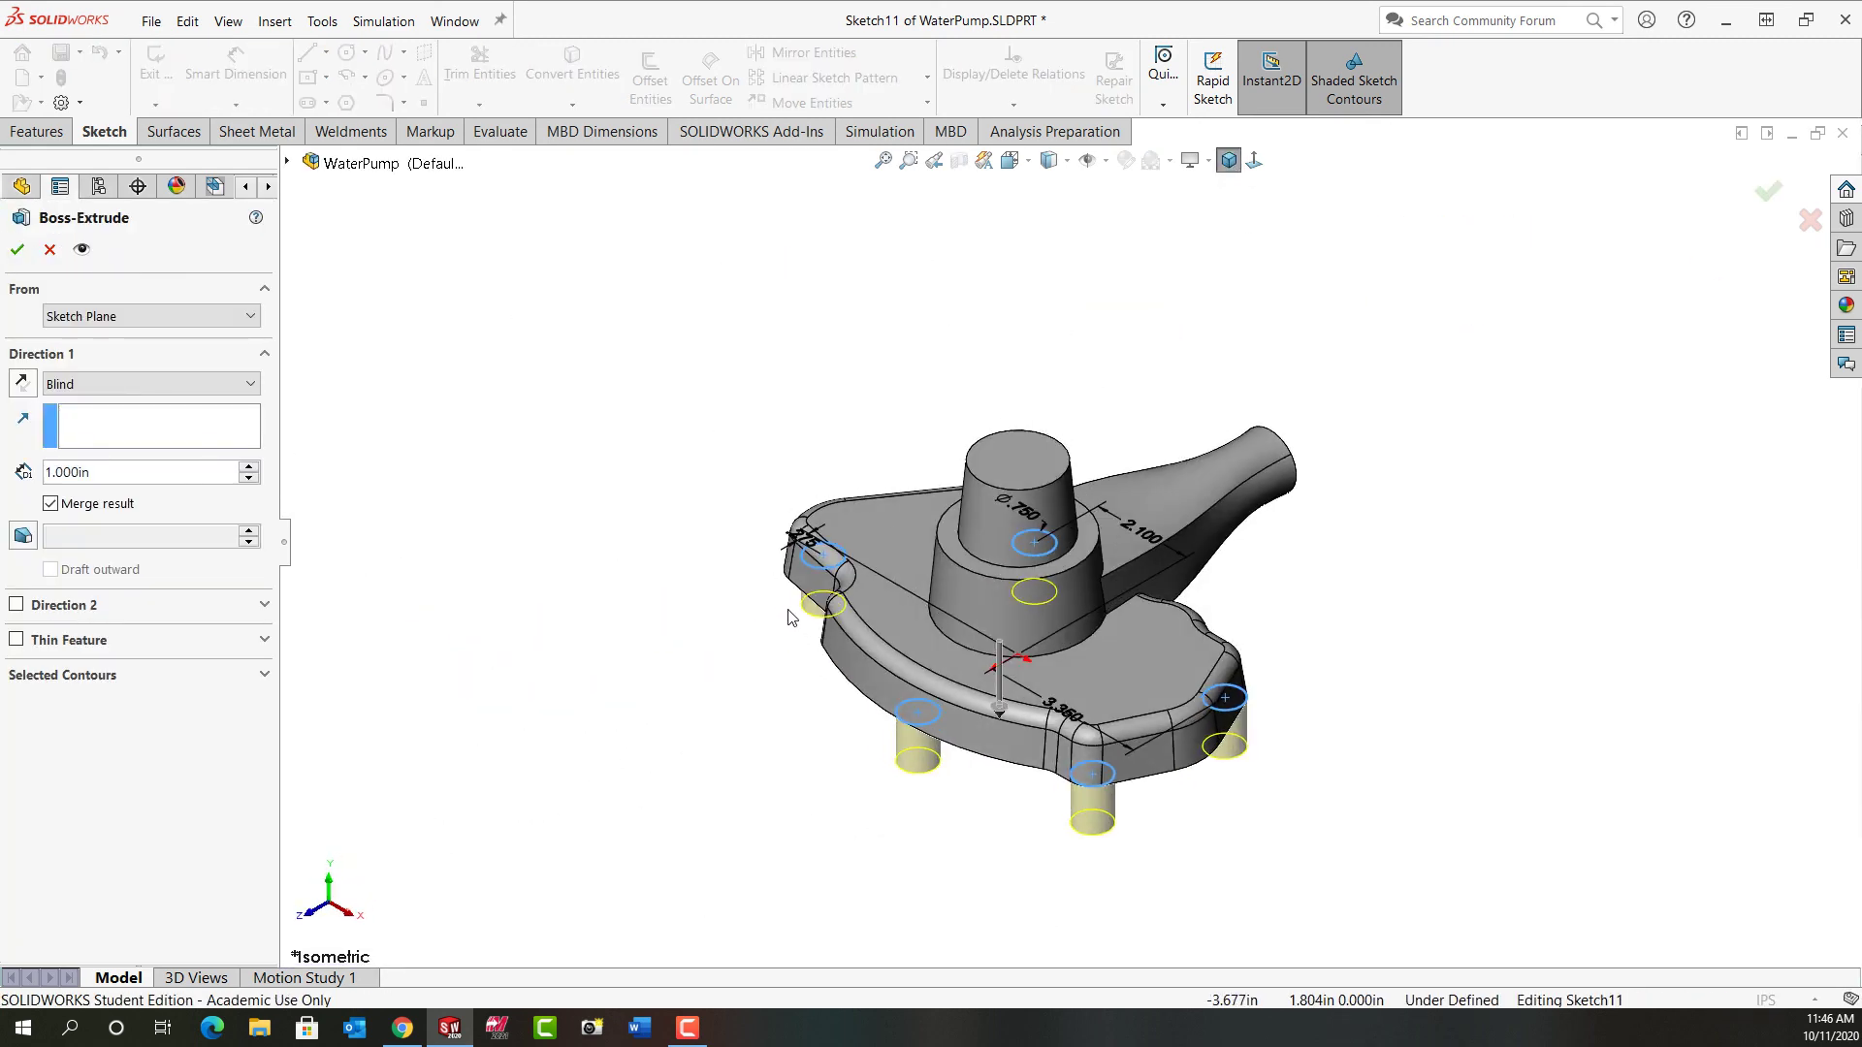
{"action": "left_click", "coordinate": [23, 384]}
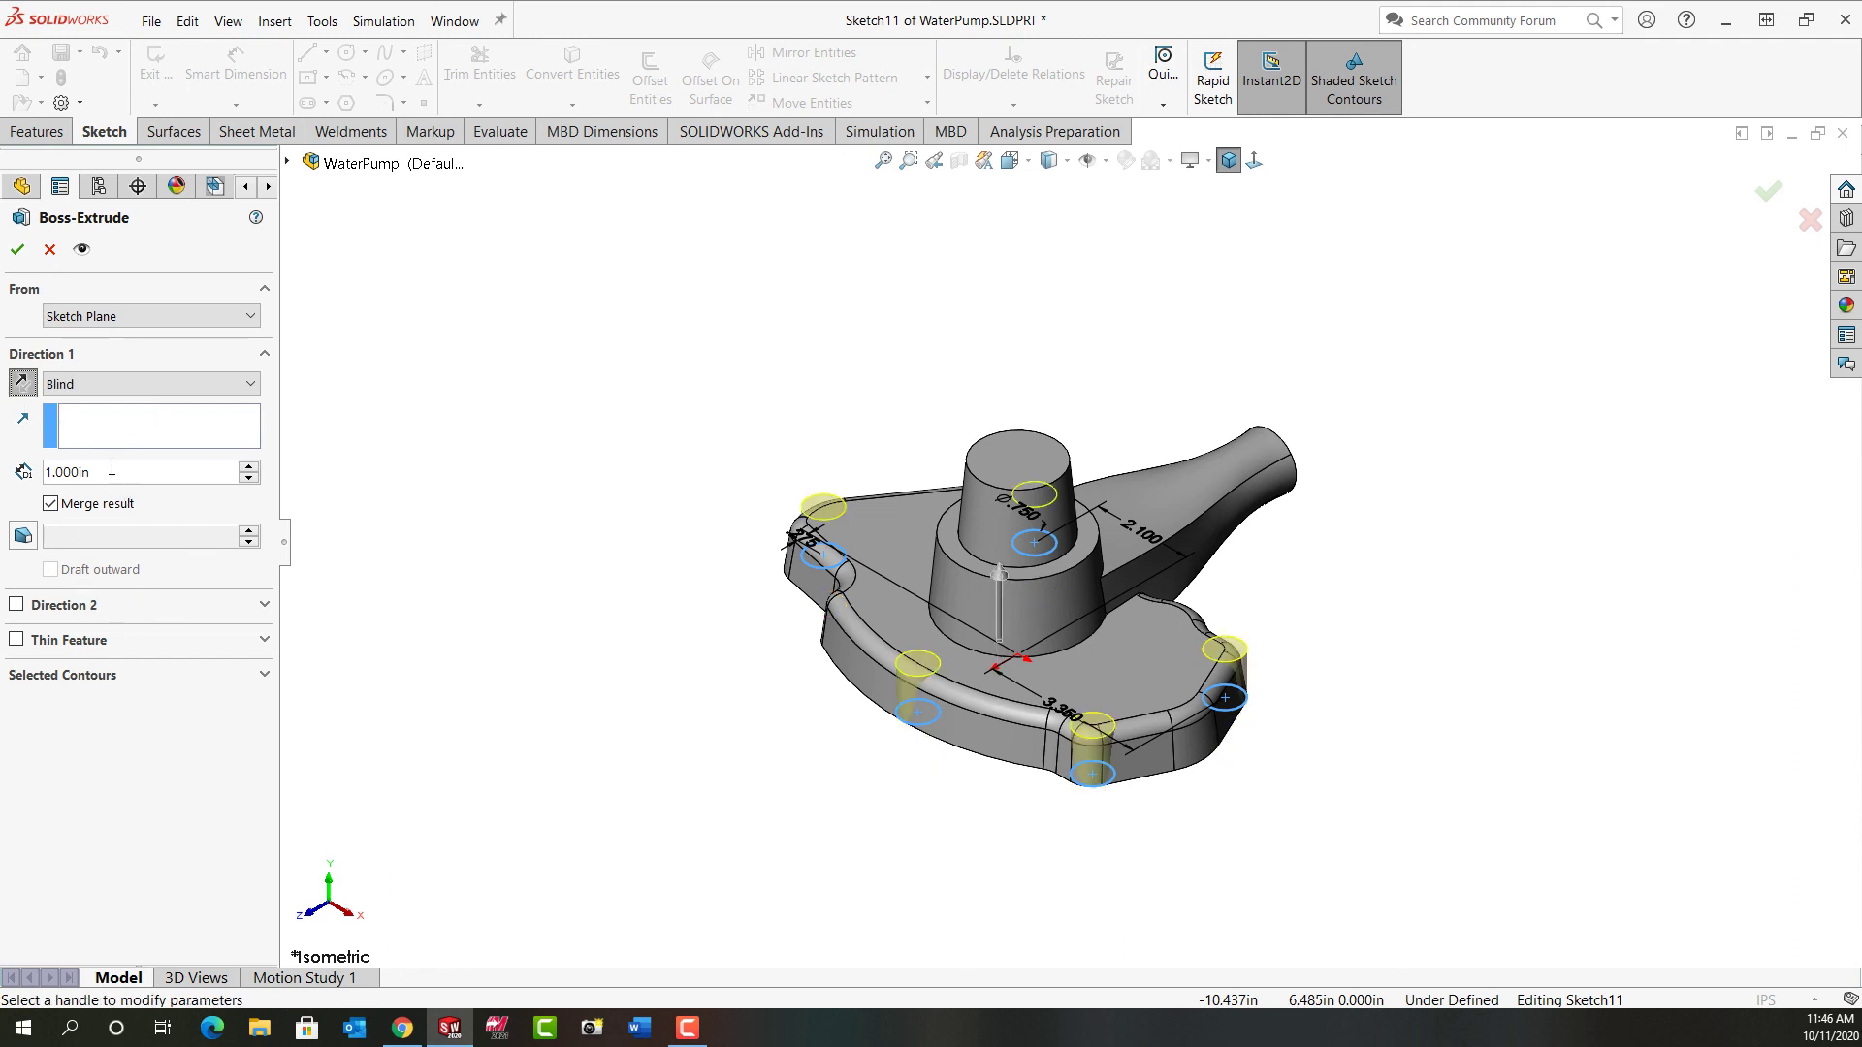
{"action": "left_click_drag", "start_coordinate": [112, 469], "coordinate": [44, 473]}
{"action": "type", "text": "1.25"}
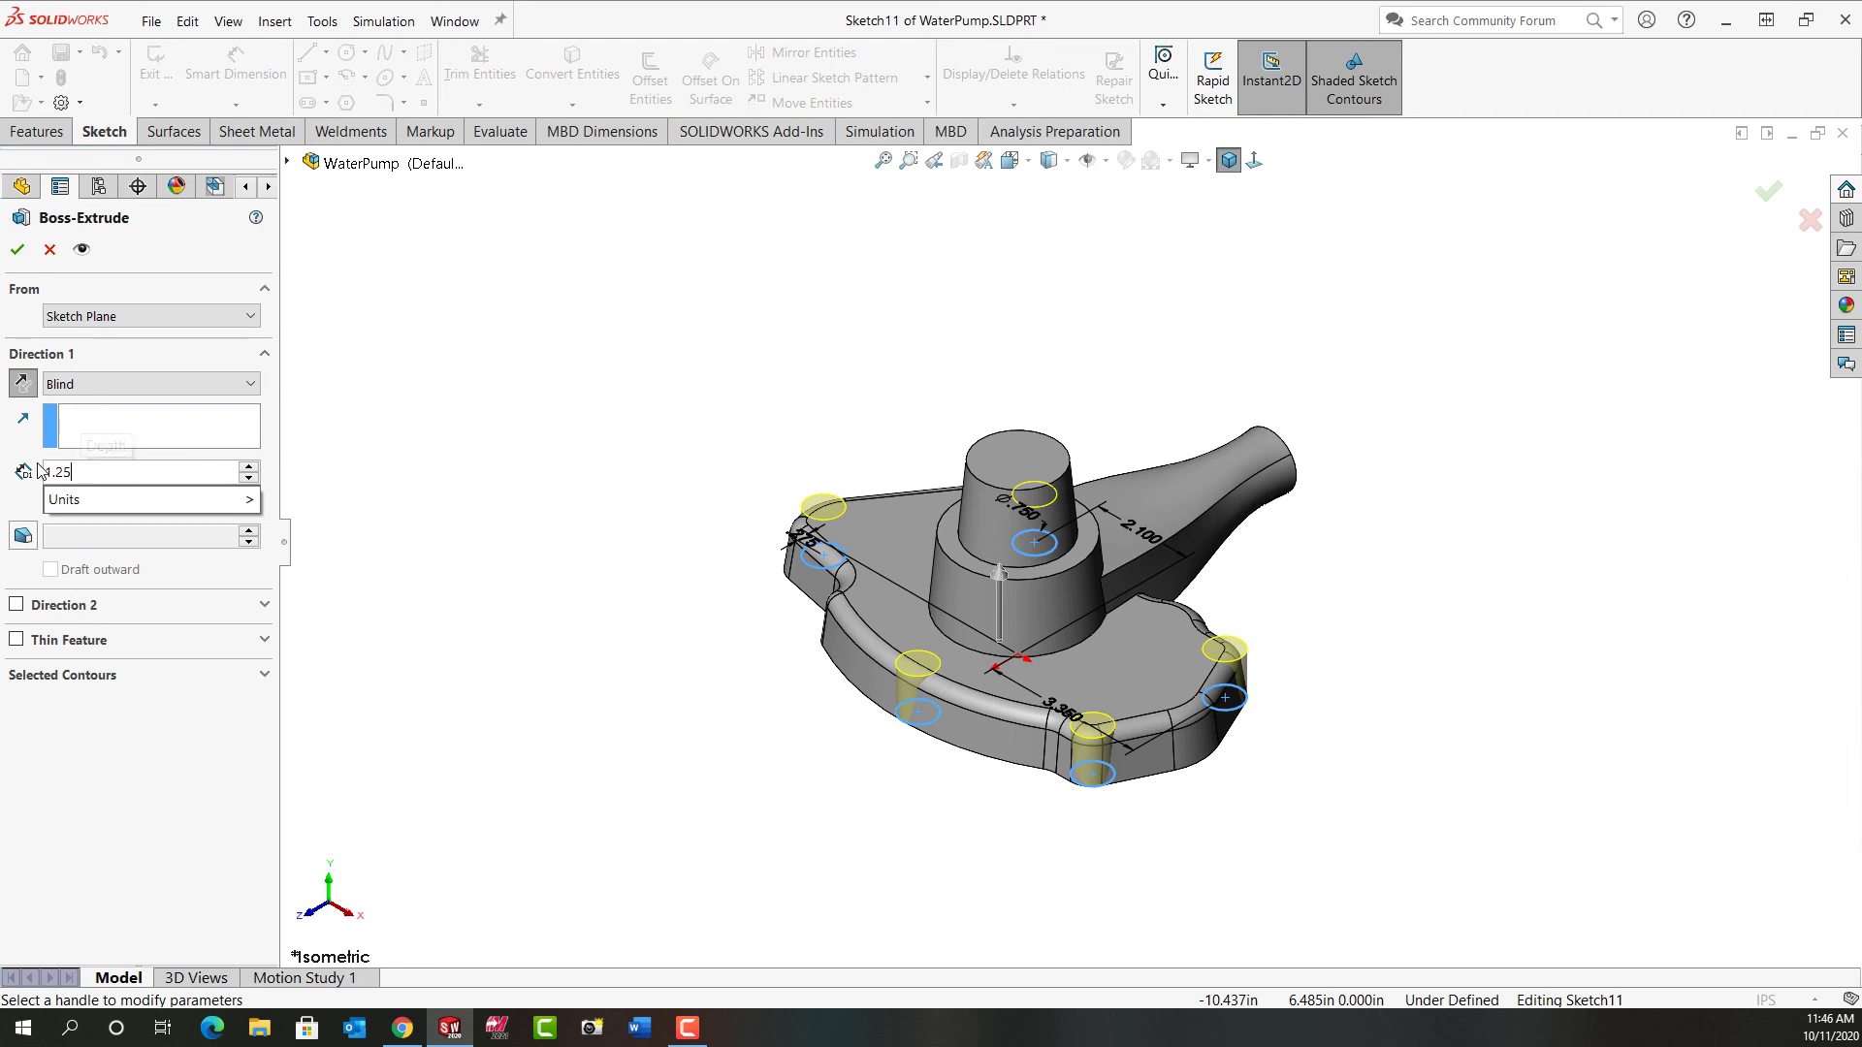
{"action": "key", "text": "Return"}
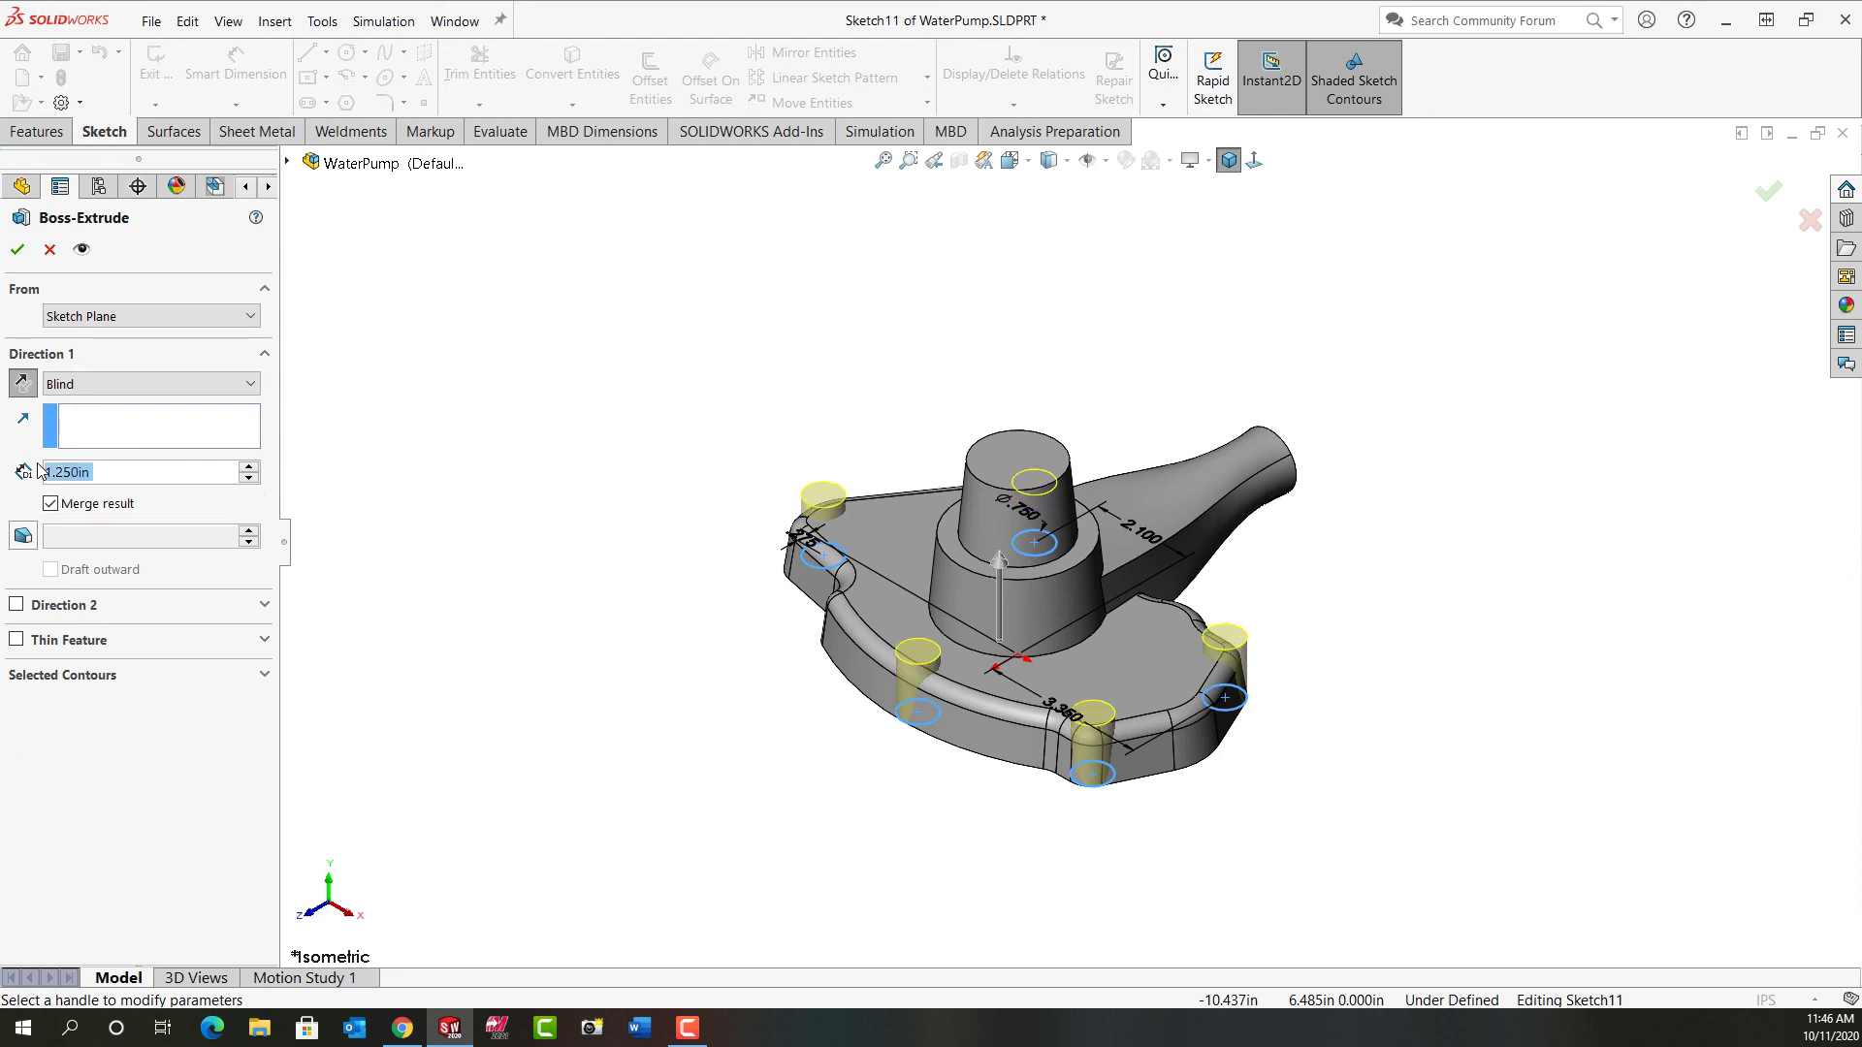
Step: Apply a 1° inward draft to the five-circle boss extrusion and create the feature
{"action": "left_click", "coordinate": [27, 540]}
{"action": "type", "text": "1"}
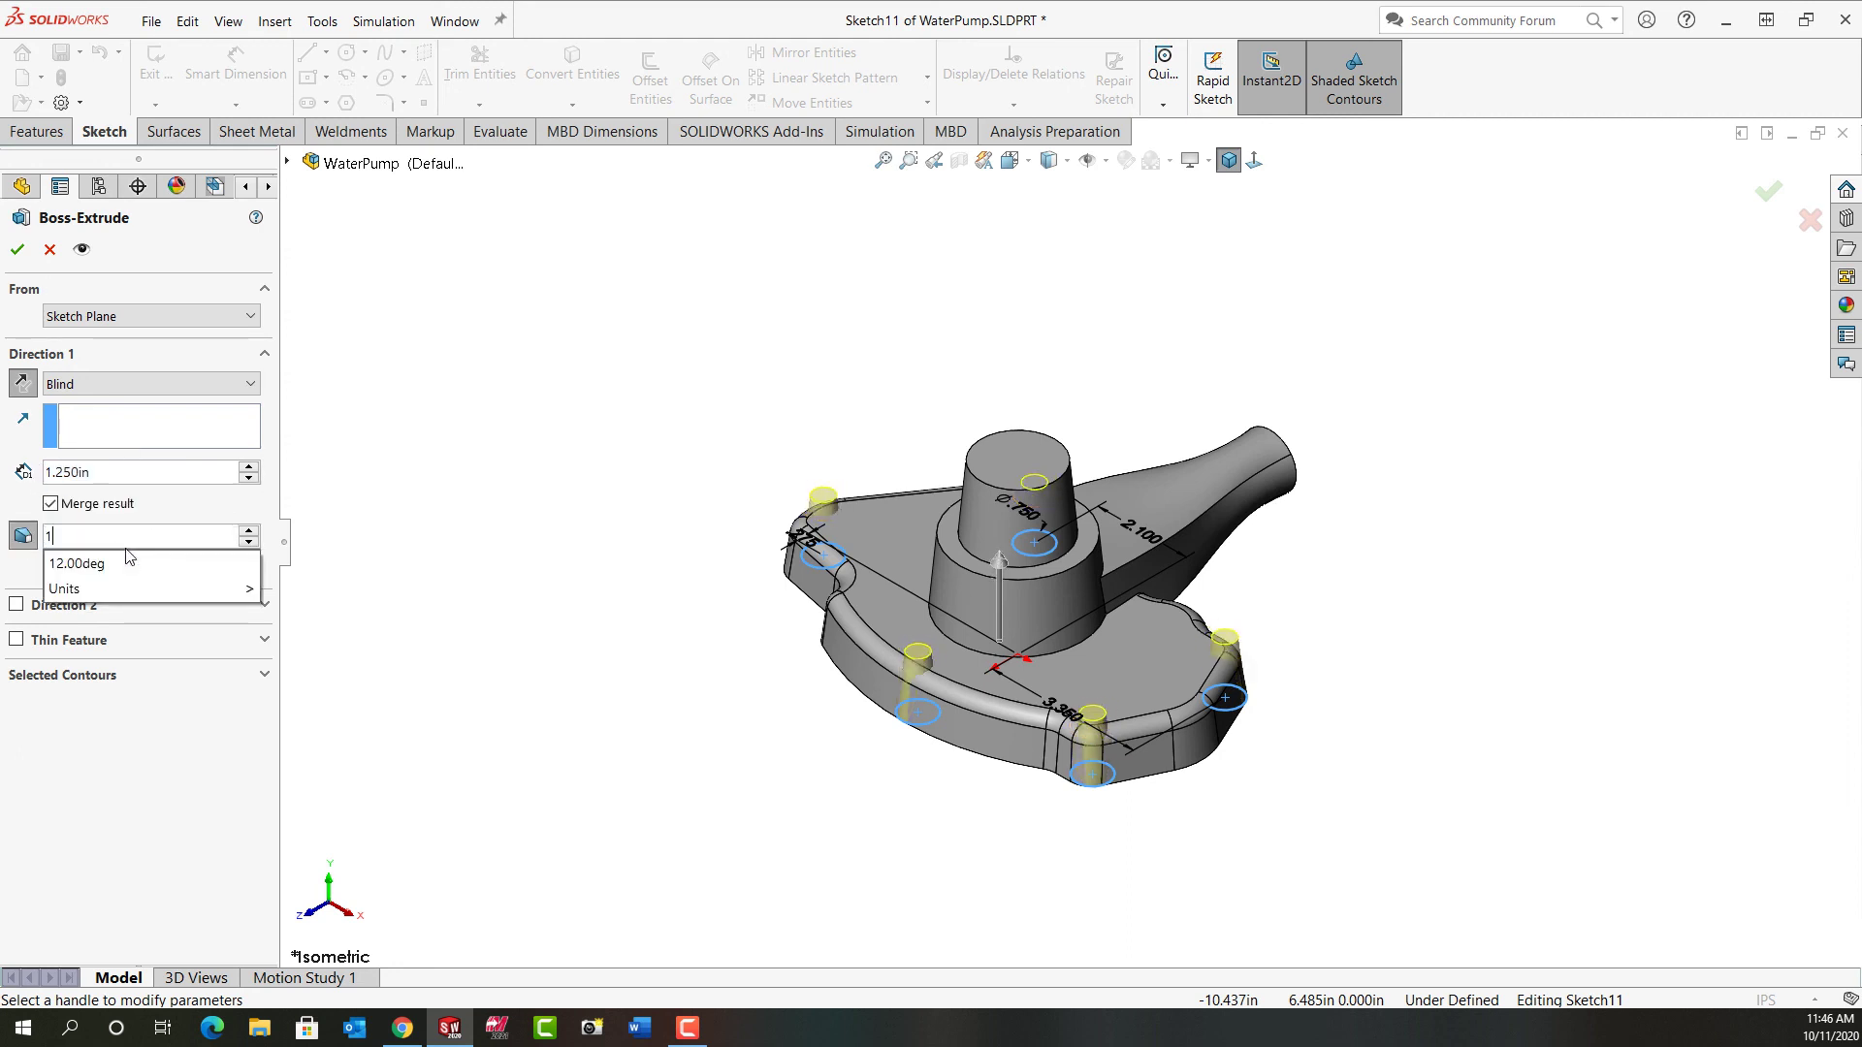
{"action": "key", "text": "Return"}
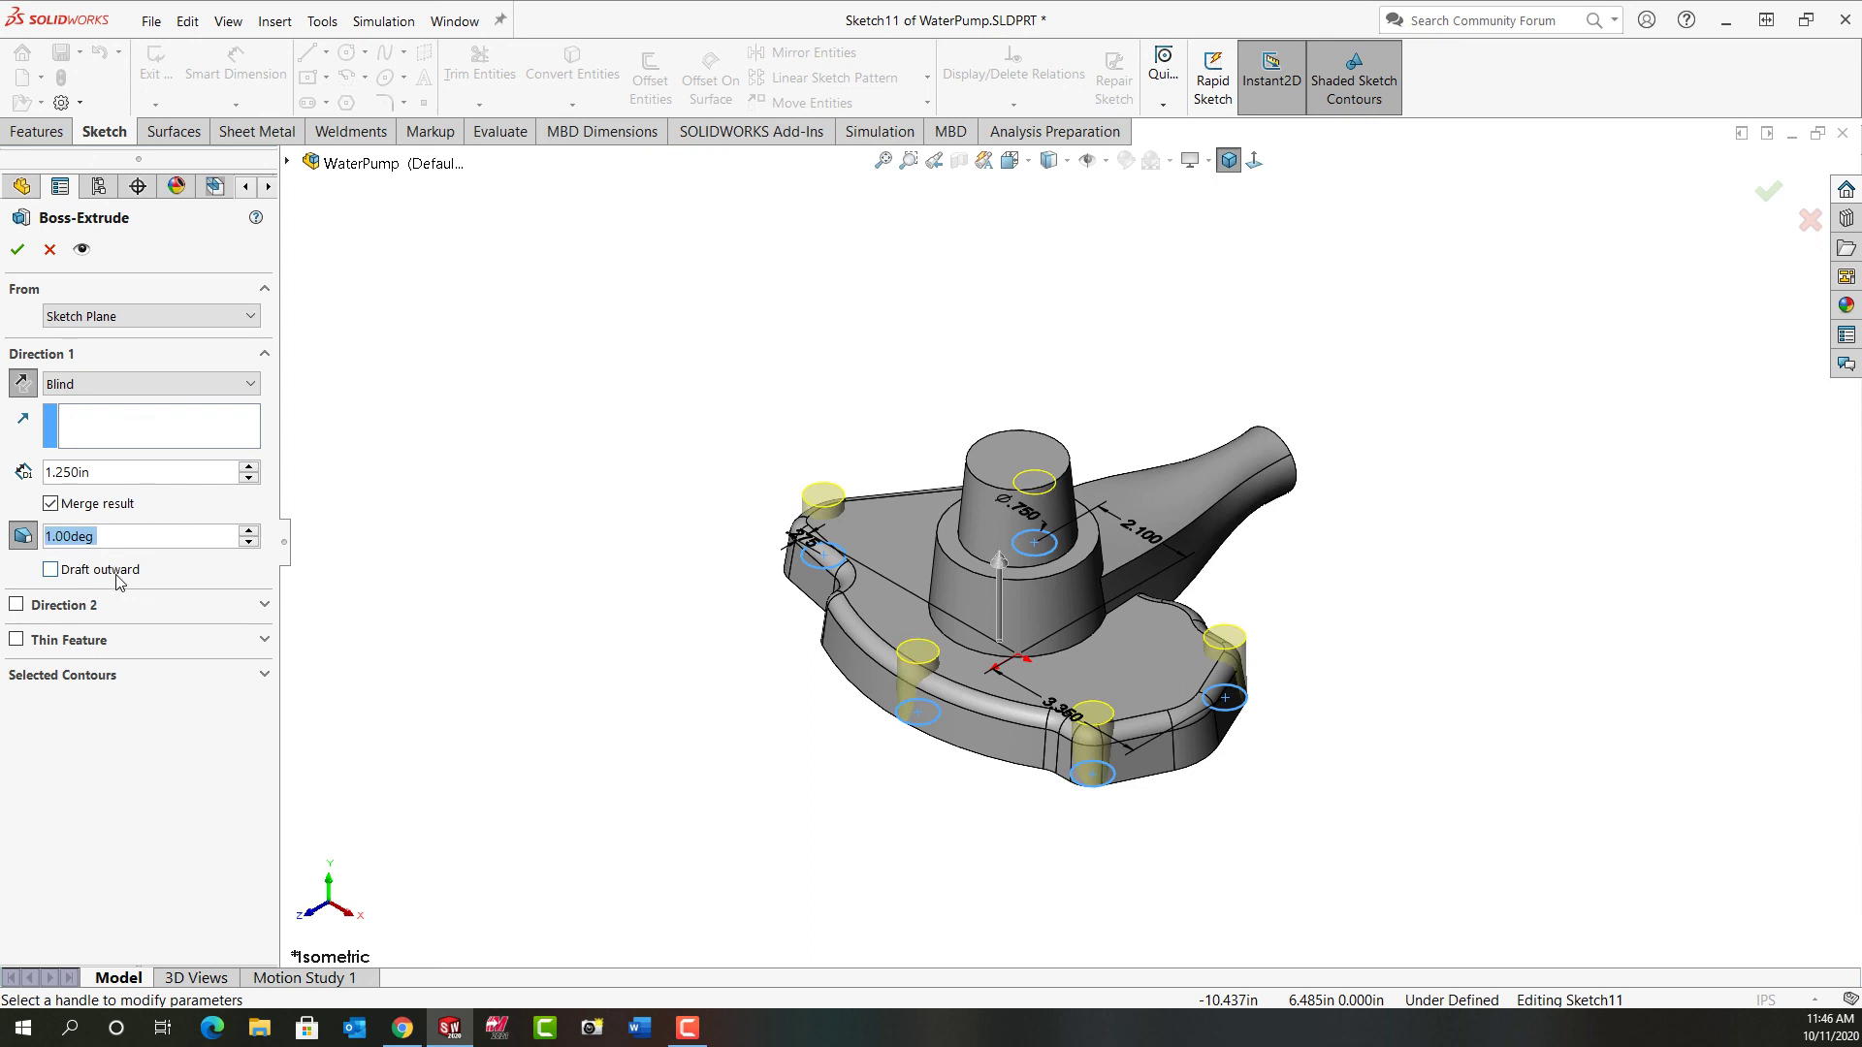
{"action": "left_click", "coordinate": [18, 249]}
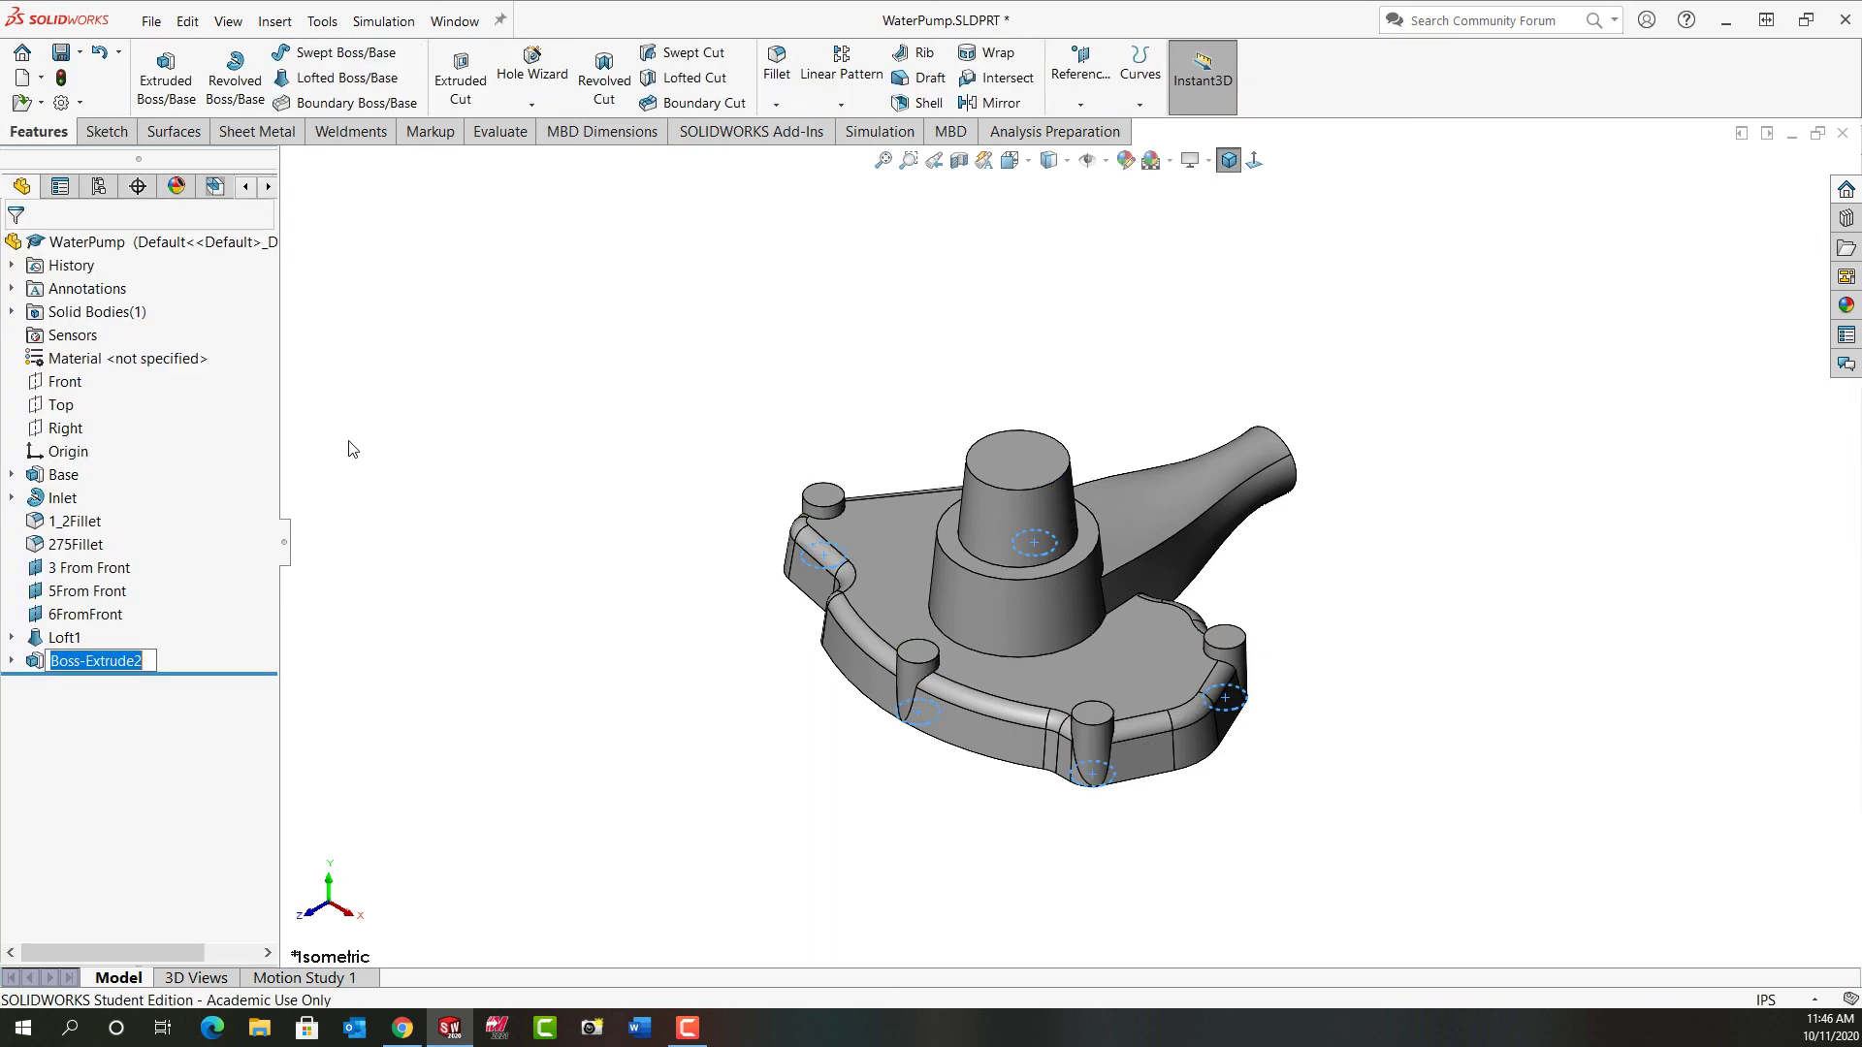